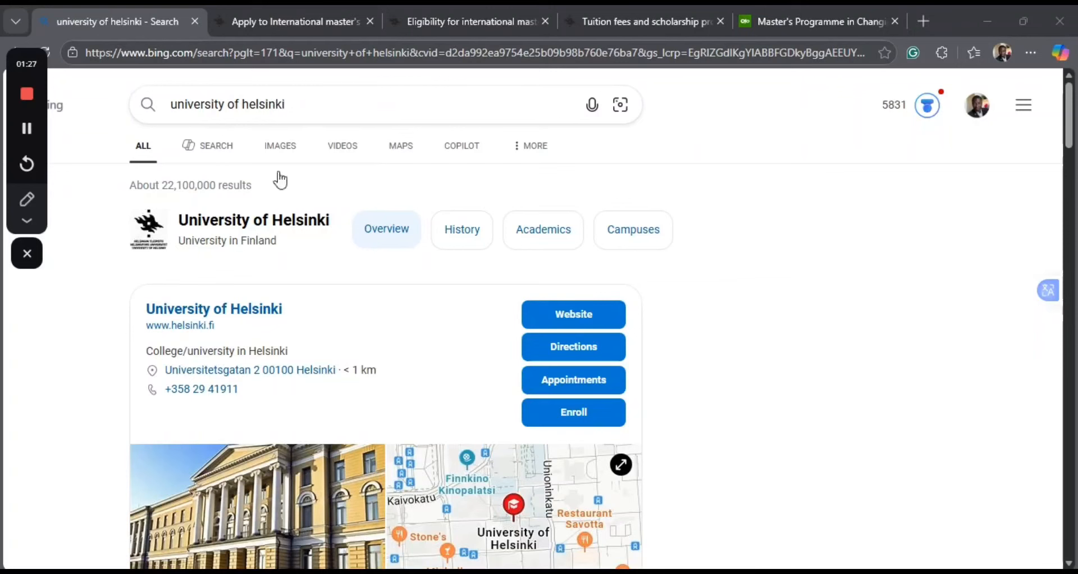
Open the official University of Helsinki website from the search results and view its master's degree application banner.
scroll(298, 115, "down", 10)
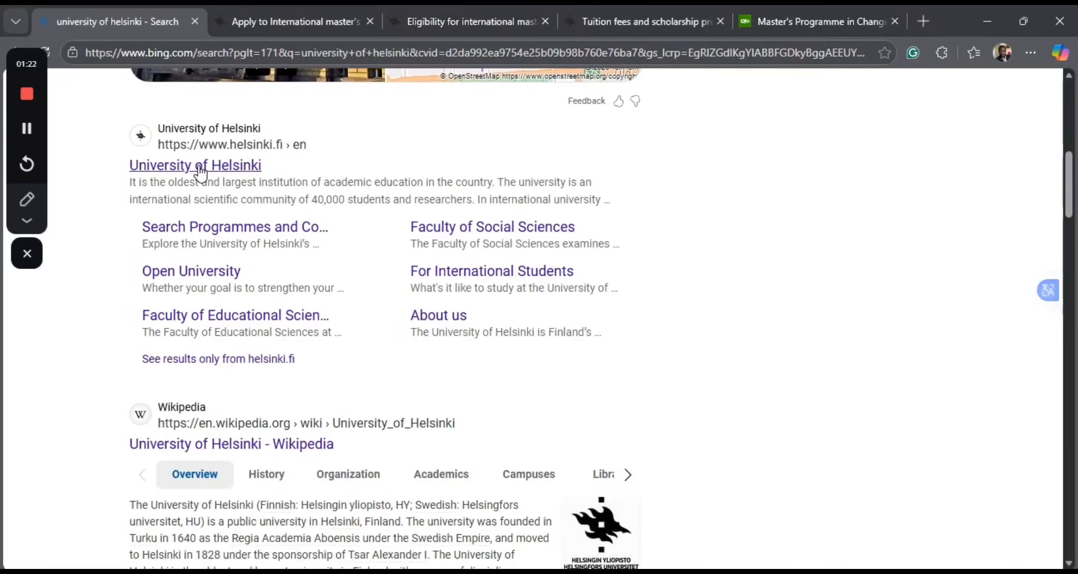
left_click(200, 169)
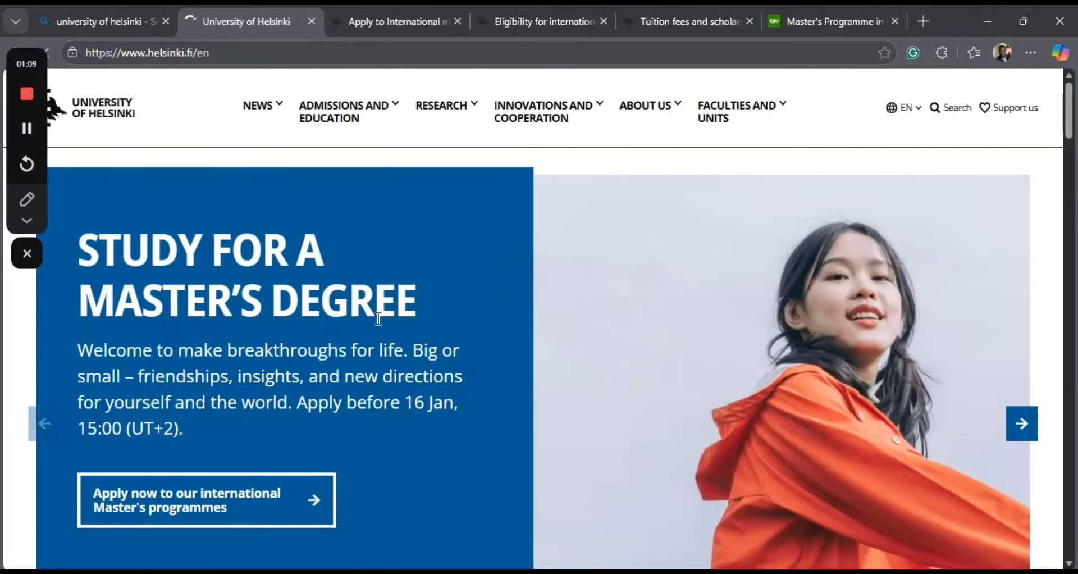
scroll(376, 315, "down", 2)
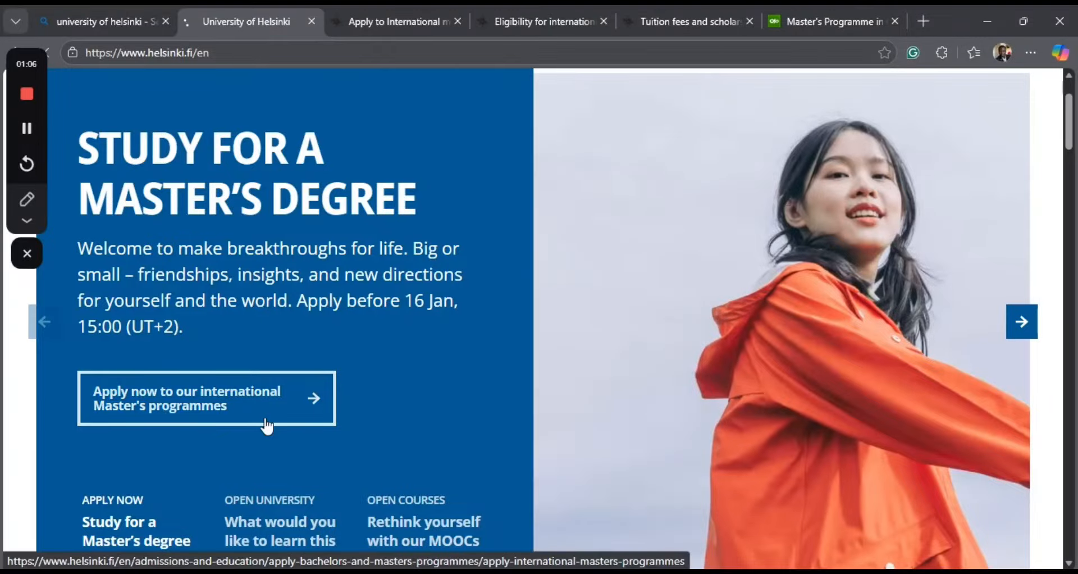
scroll(268, 427, "down", 1)
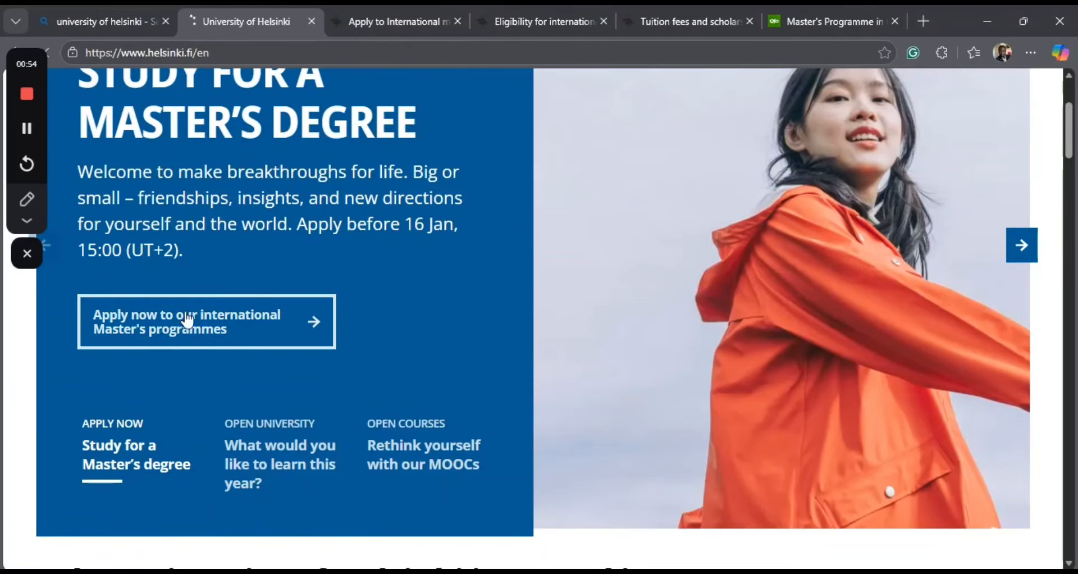
Switch to the open "Apply to International master's programmes" page and review the programme introduction and application dates.
left_click(373, 7)
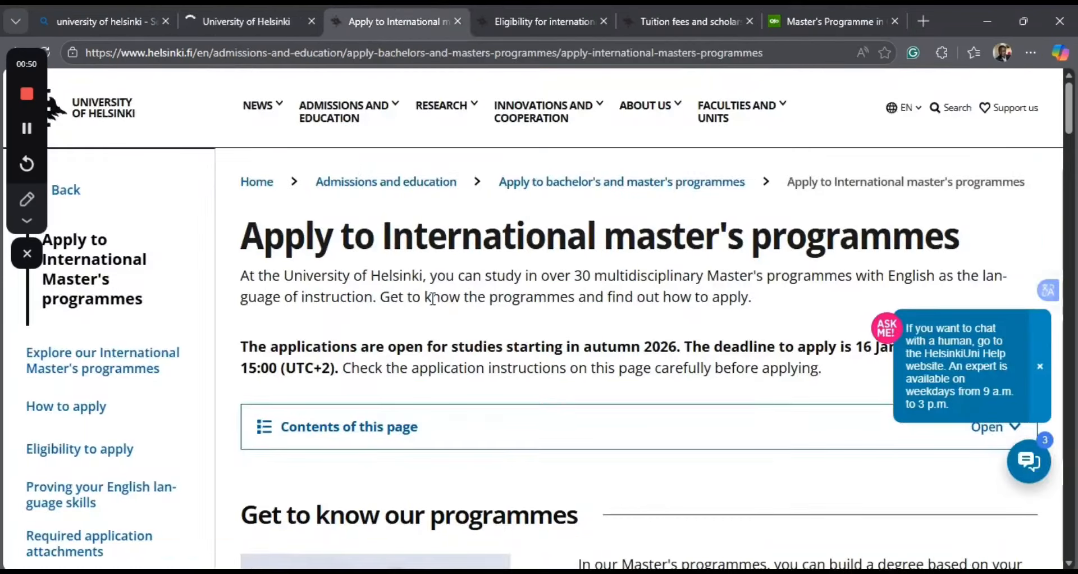
scroll(433, 298, "down", 3)
scroll(434, 307, "down", 3)
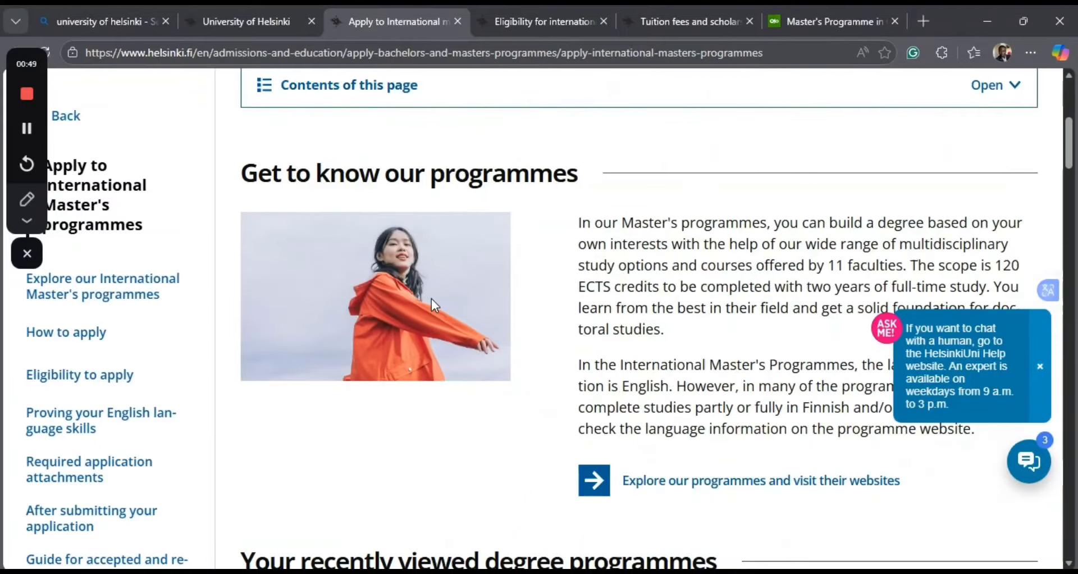
scroll(432, 299, "down", 1)
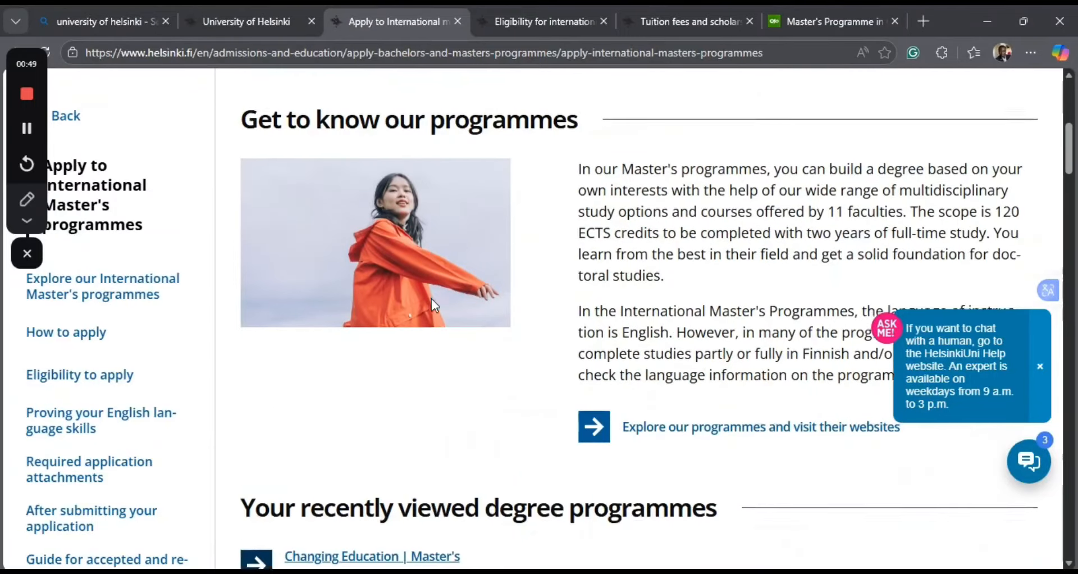
scroll(432, 299, "down", 1)
scroll(432, 299, "down", 3)
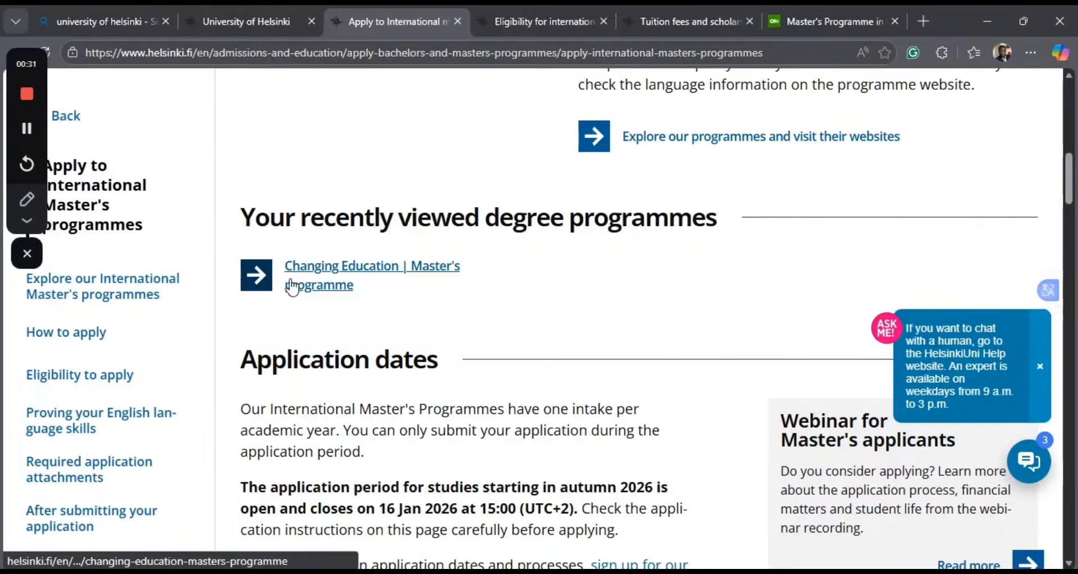
scroll(349, 300, "down", 7)
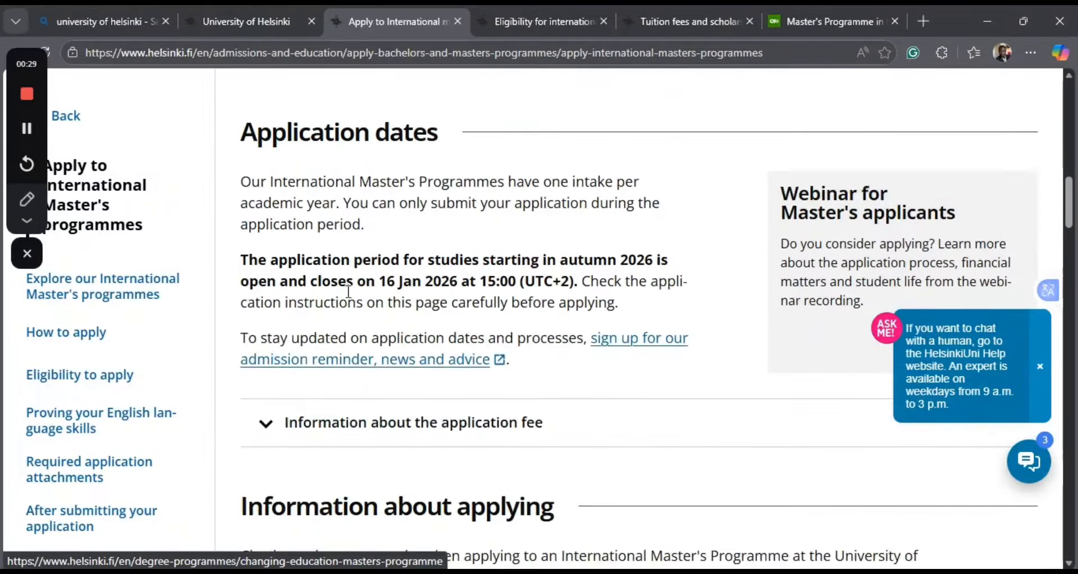
Read the numbered application steps under "Information about applying" on the international master's programmes page.
scroll(349, 298, "down", 4)
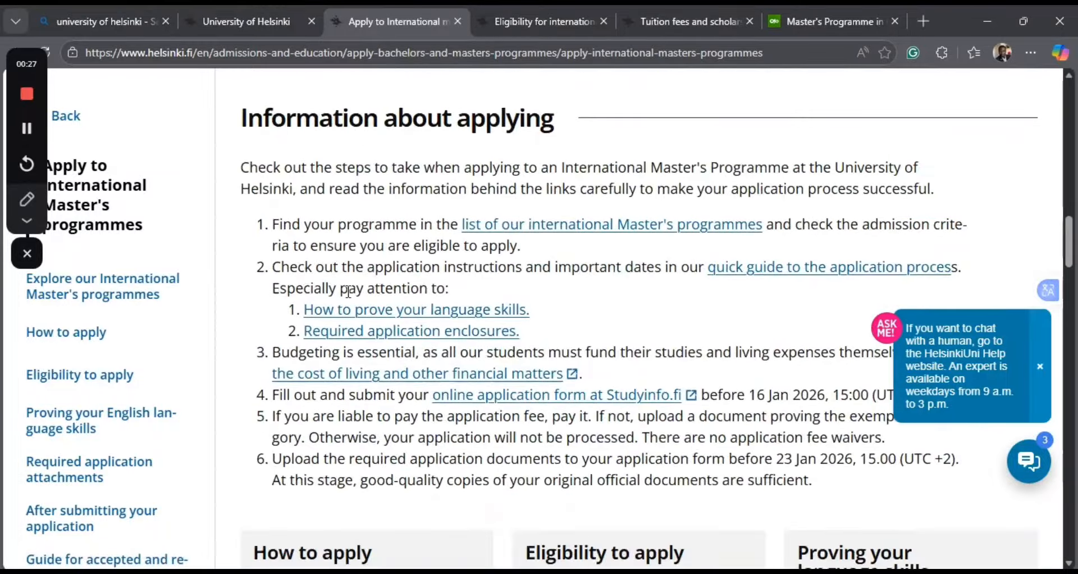
scroll(347, 292, "down", 1)
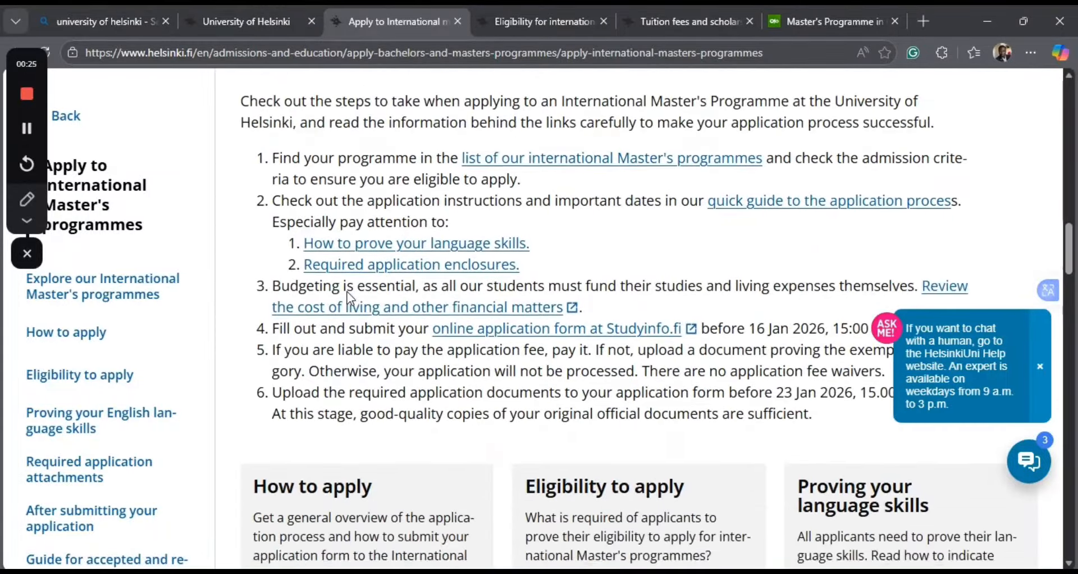
scroll(347, 292, "up", 1)
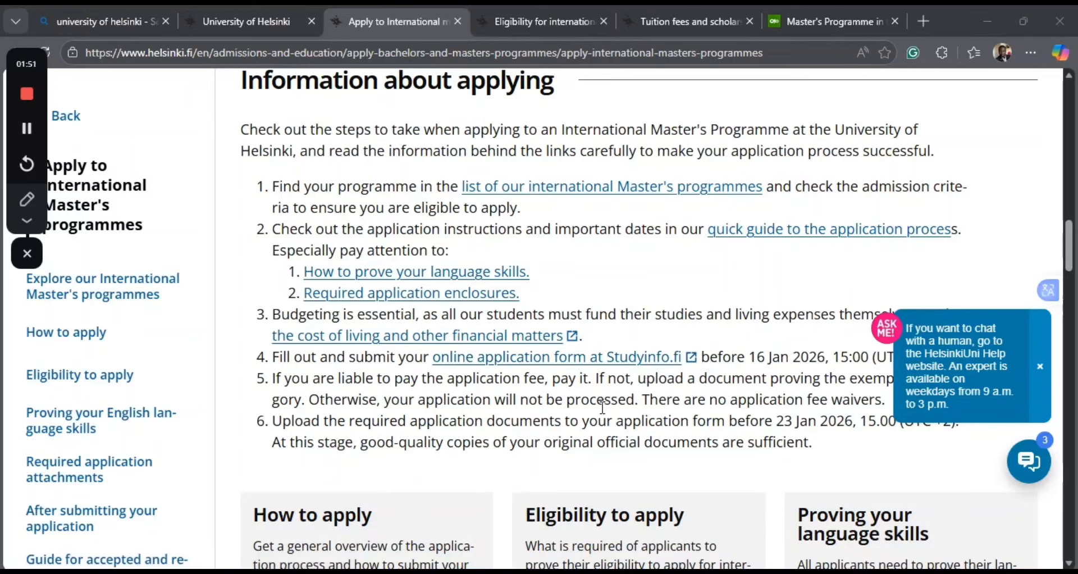
scroll(596, 408, "down", 2)
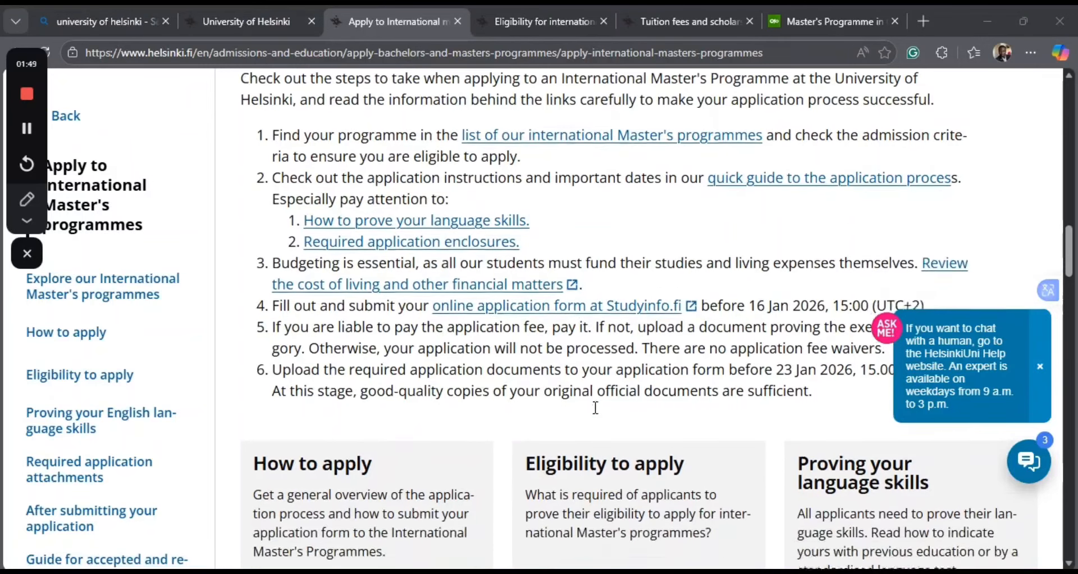
scroll(596, 408, "down", 1)
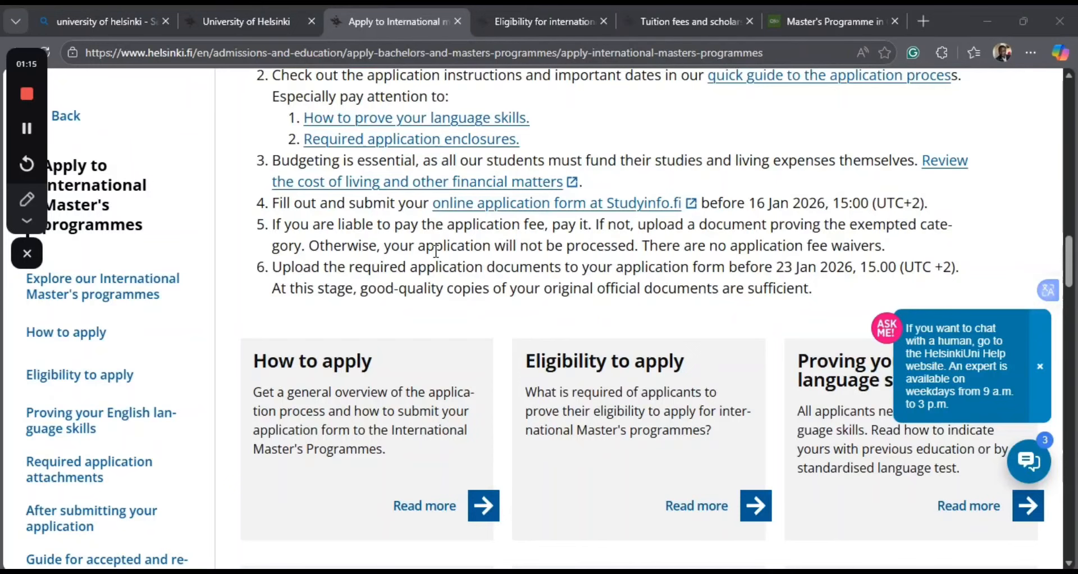
scroll(436, 251, "up", 10)
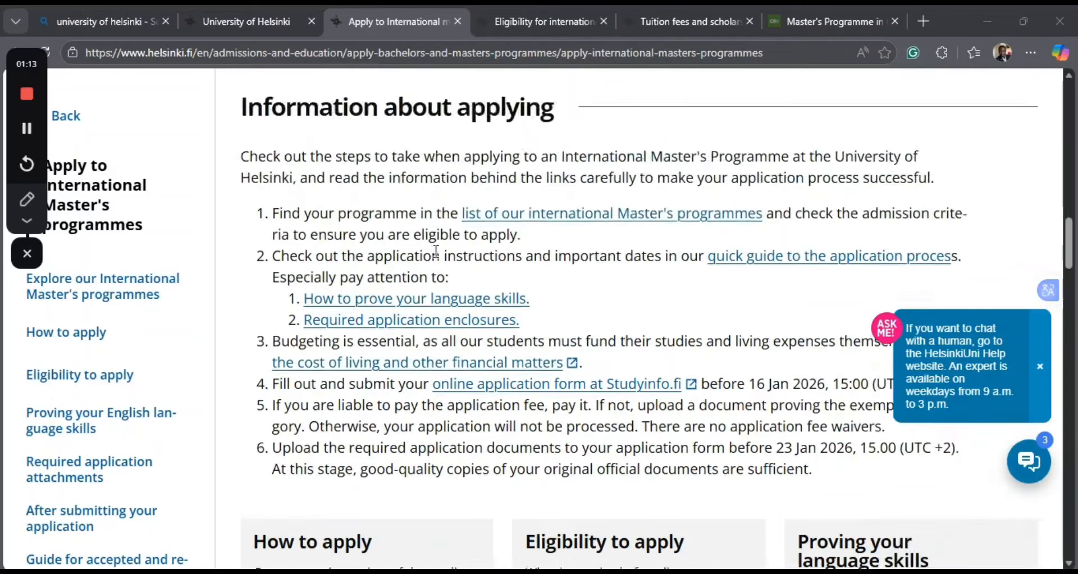
scroll(437, 251, "up", 9)
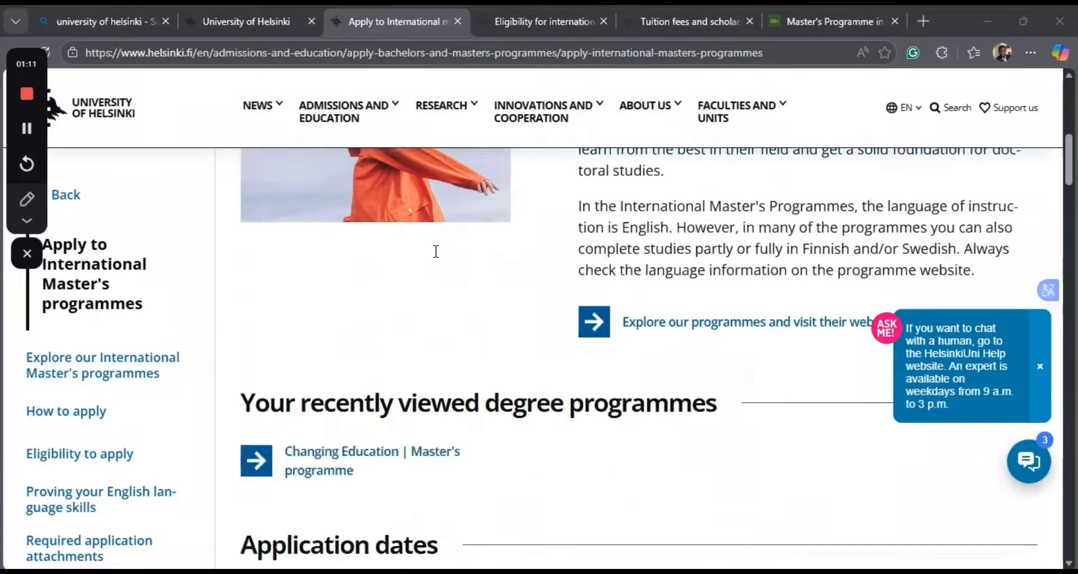
scroll(535, 342, "down", 10)
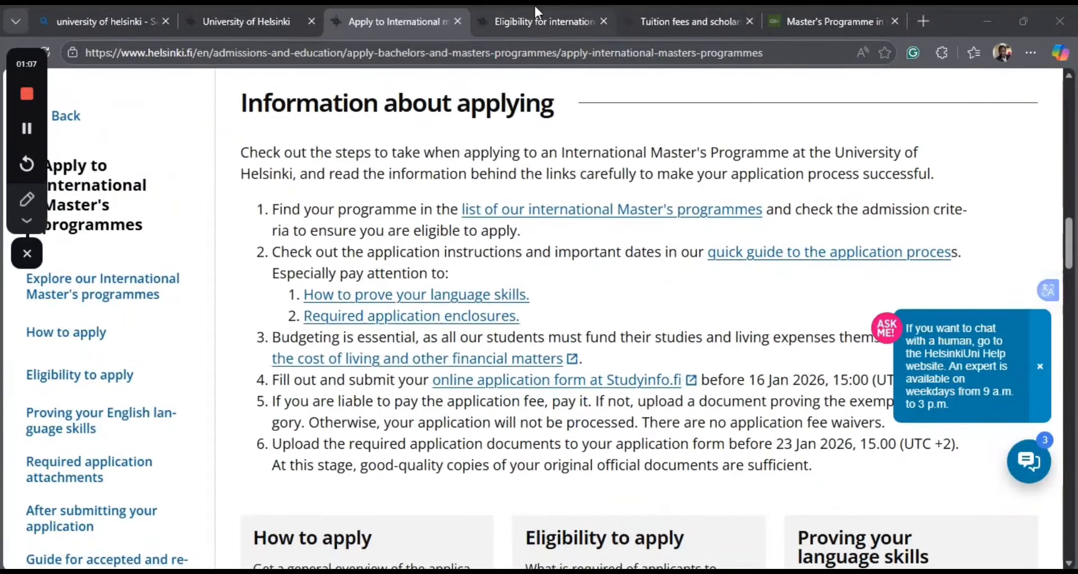
Switch to the open "Eligibility for international master's programmes" page and read its introductory list of eligibility criteria.
left_click(526, 21)
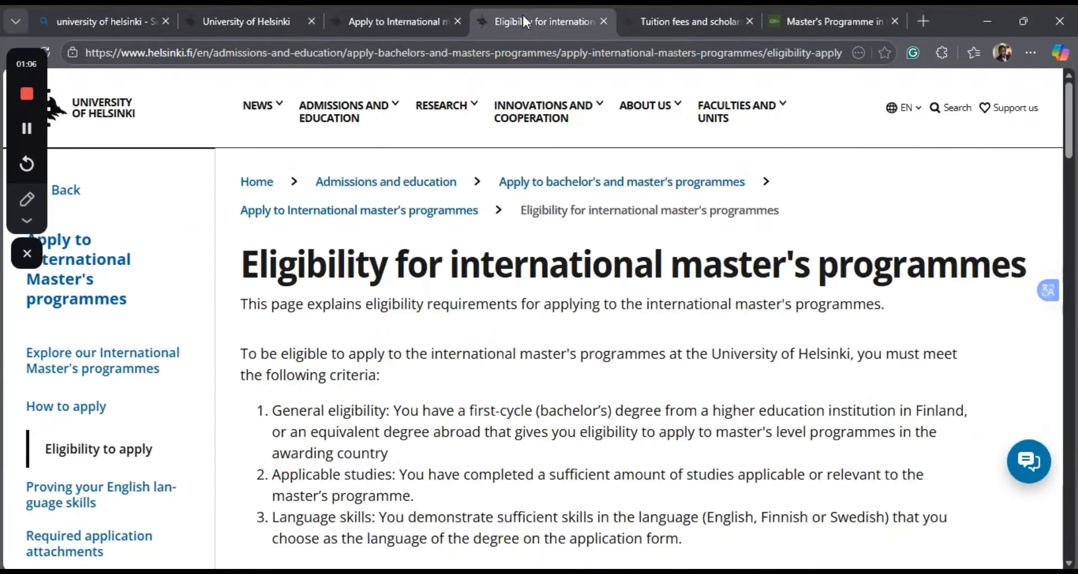
scroll(462, 309, "down", 2)
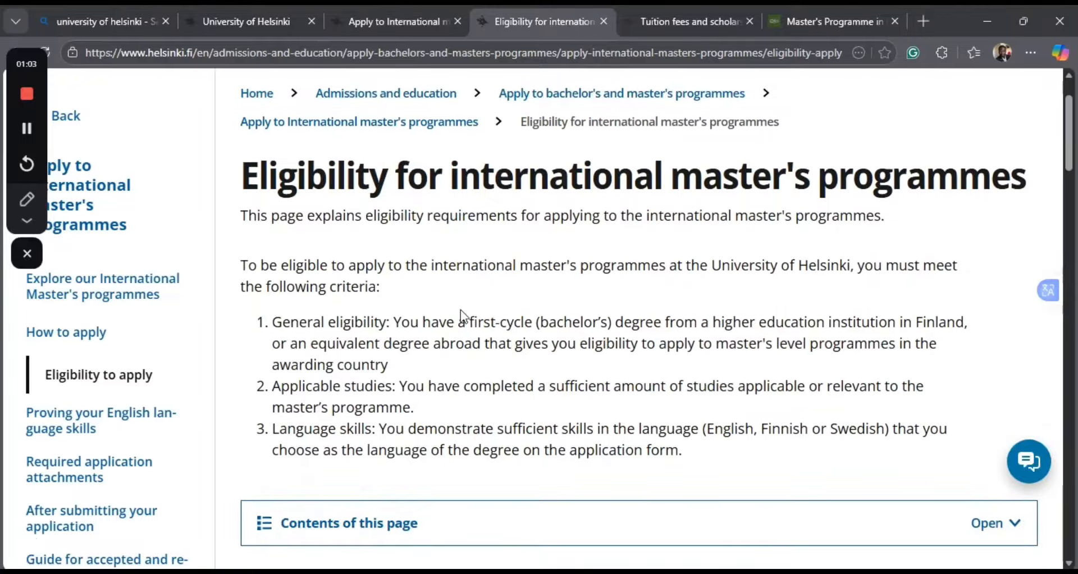
scroll(460, 310, "down", 1)
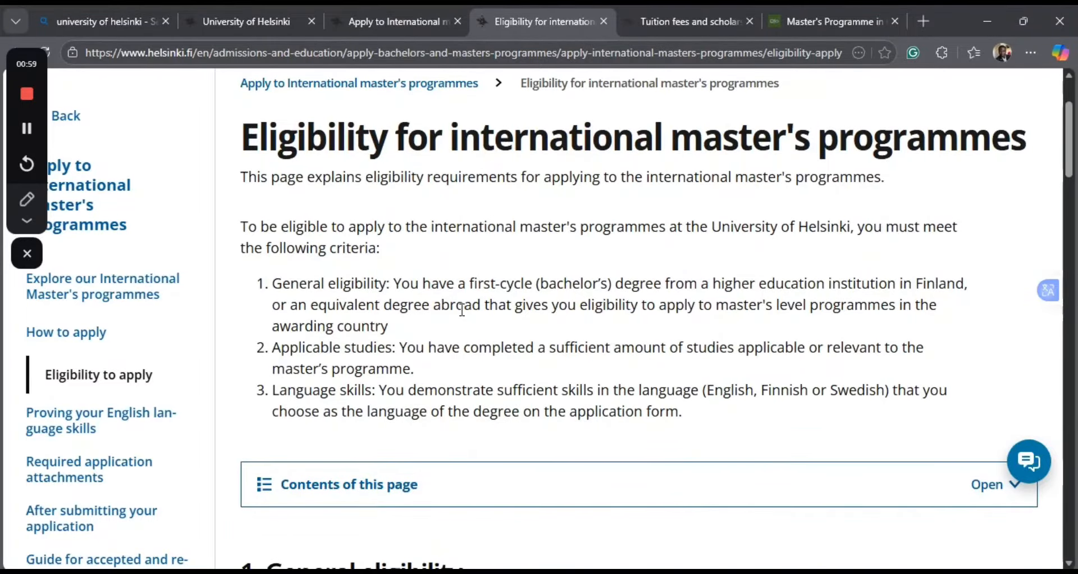
scroll(461, 310, "down", 1)
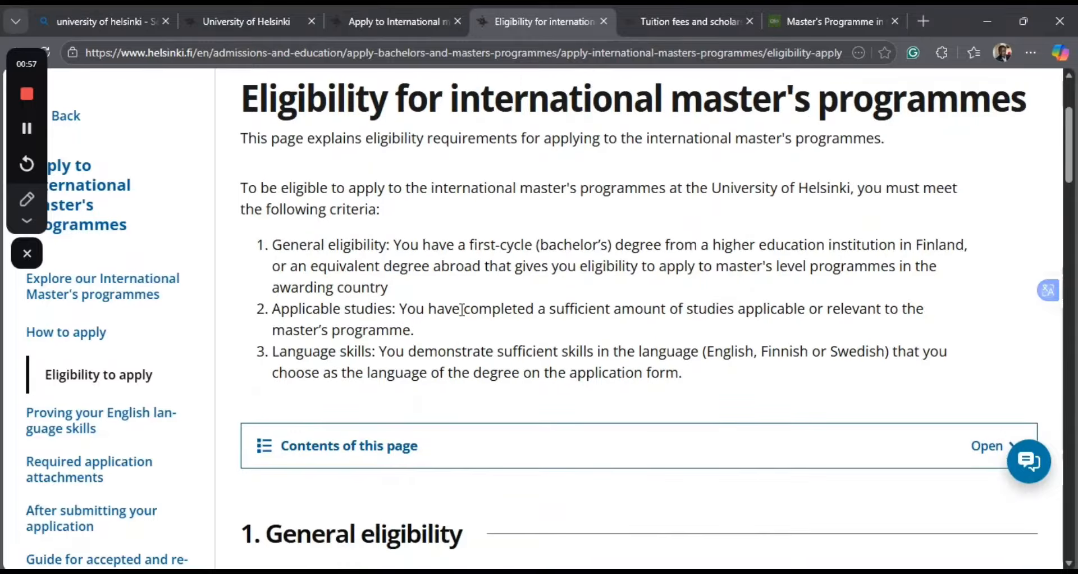
Examine the "General eligibility" section for the accepted bachelor's-level qualifications and the rules on diploma and master's degrees.
scroll(462, 310, "down", 1)
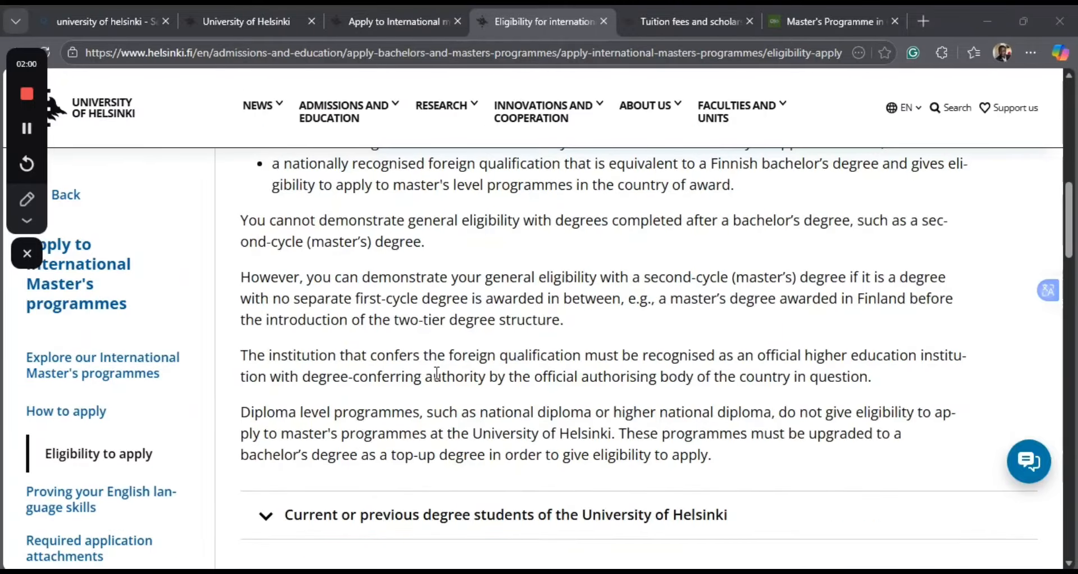
scroll(437, 373, "down", 1)
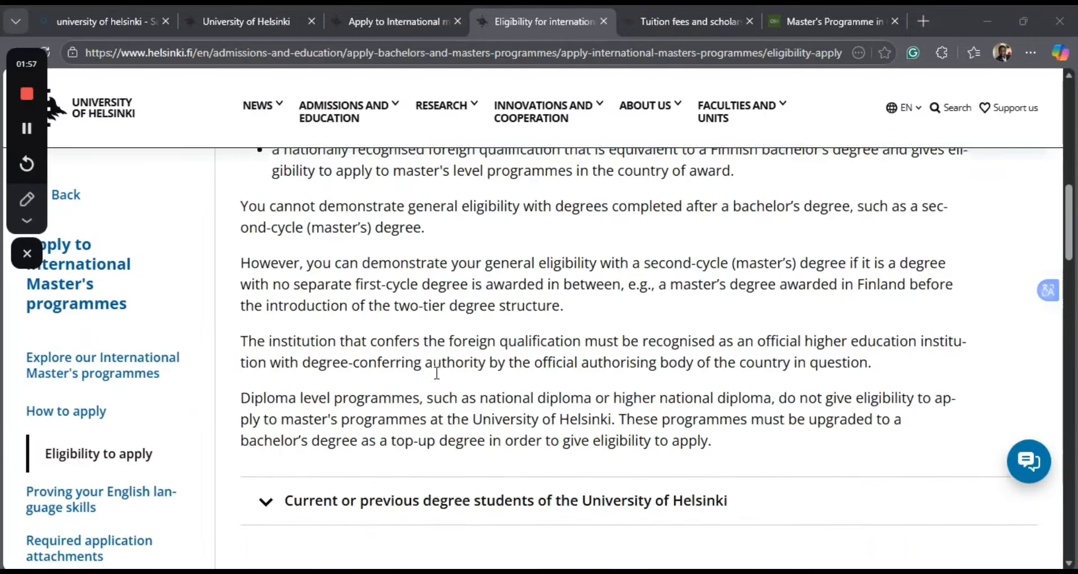
scroll(438, 373, "up", 3)
scroll(437, 373, "up", 7)
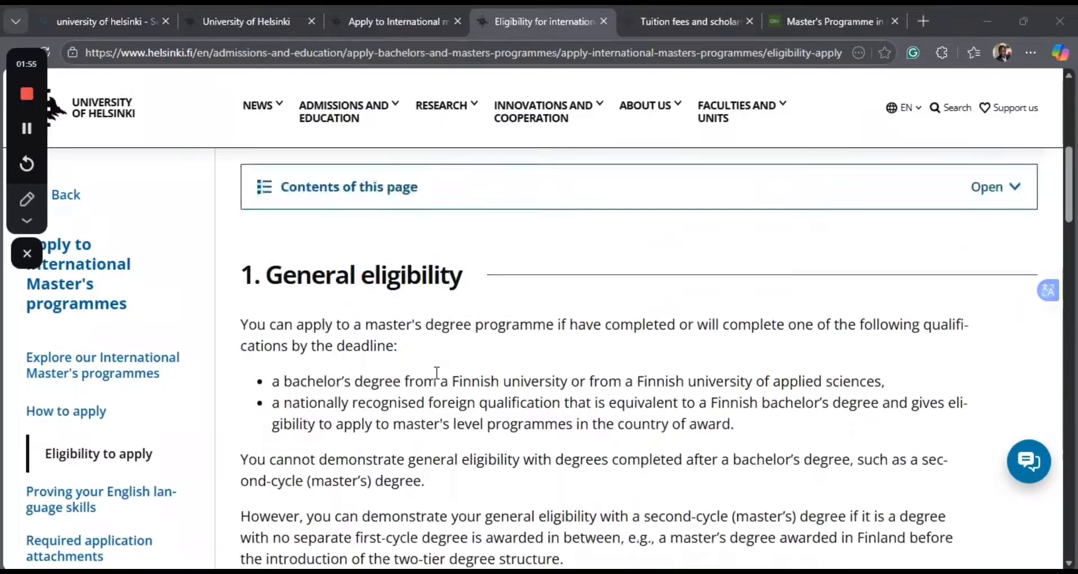
scroll(428, 380, "down", 6)
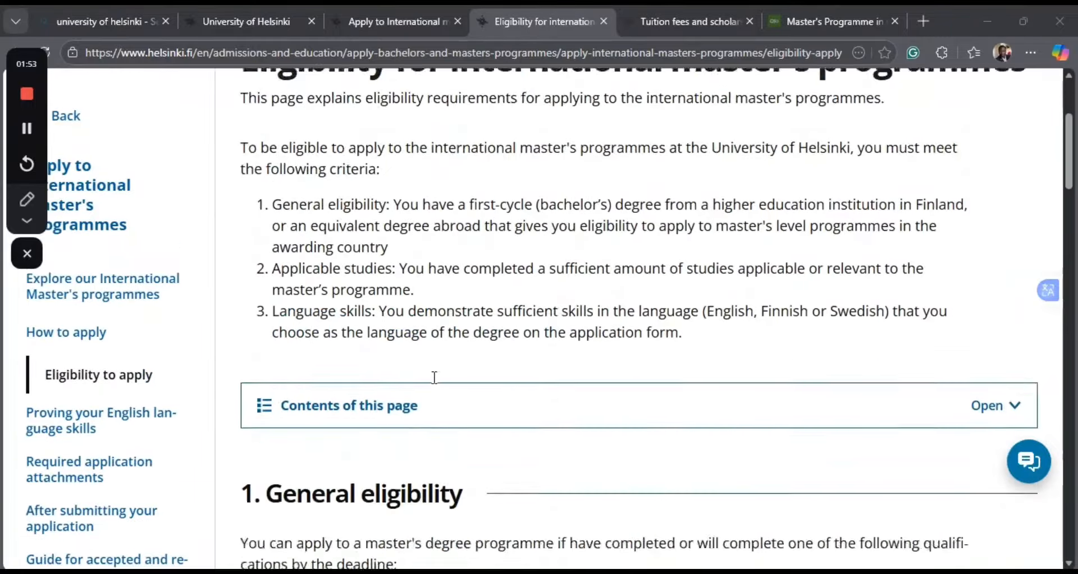
scroll(434, 377, "down", 3)
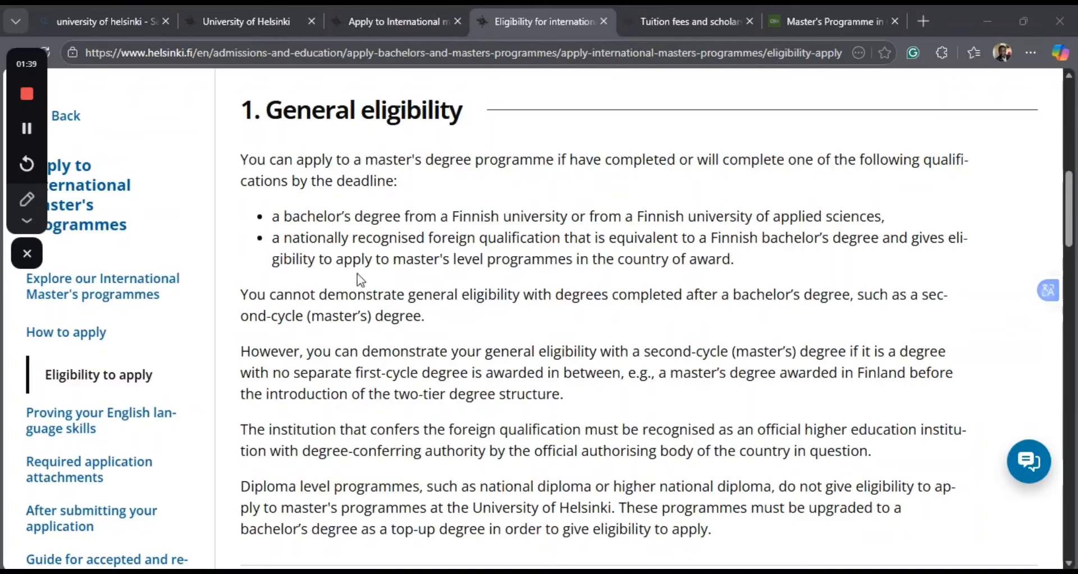
scroll(380, 303, "down", 2)
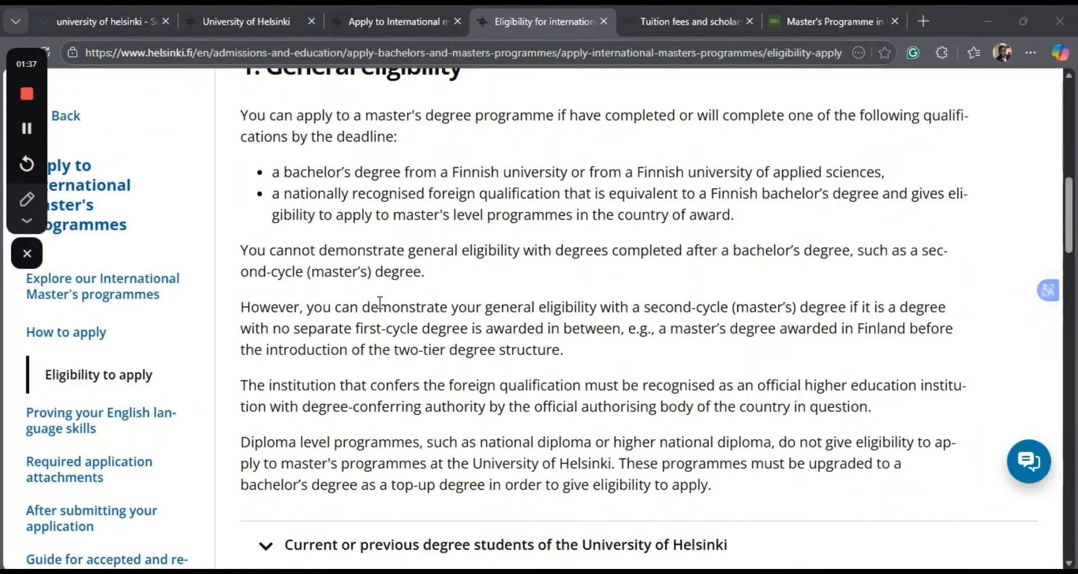
Expand "Current or previous degree students of the University of Helsinki" and read the "Applicable studies" section below it.
scroll(381, 302, "down", 4)
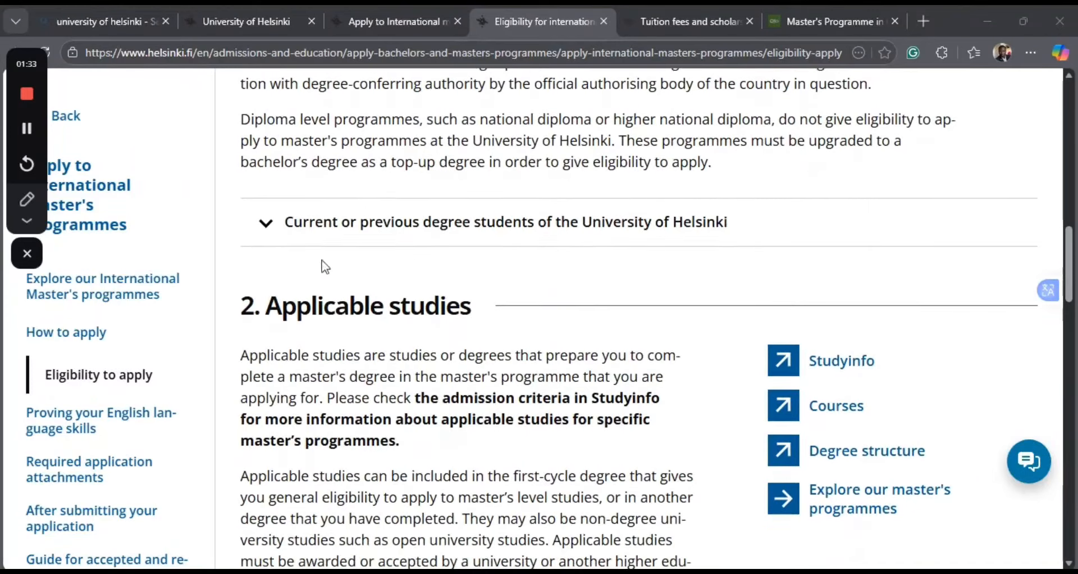
left_click(269, 230)
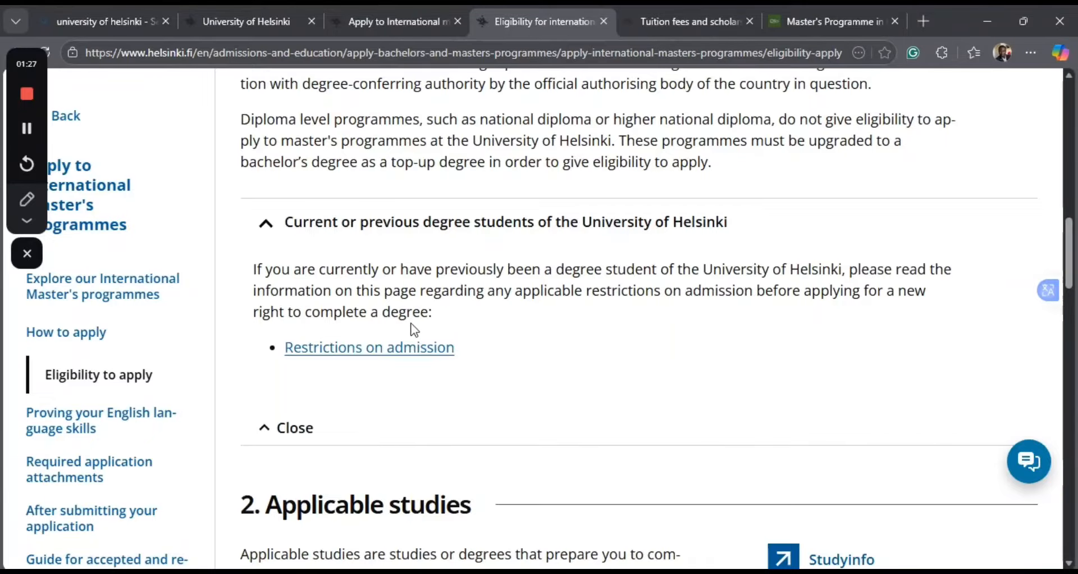
scroll(413, 331, "down", 2)
scroll(414, 330, "down", 4)
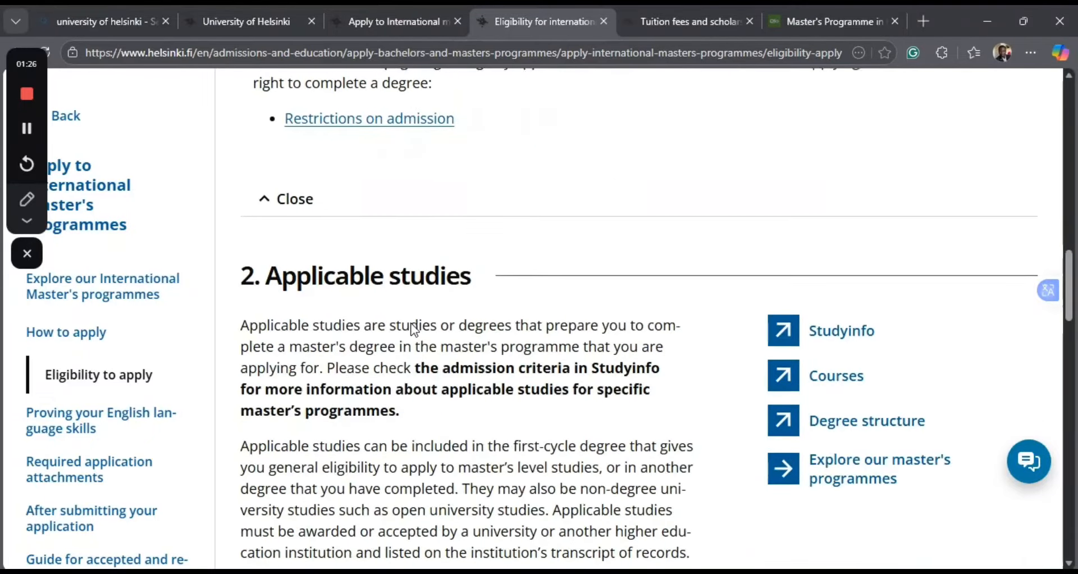
scroll(413, 324, "down", 3)
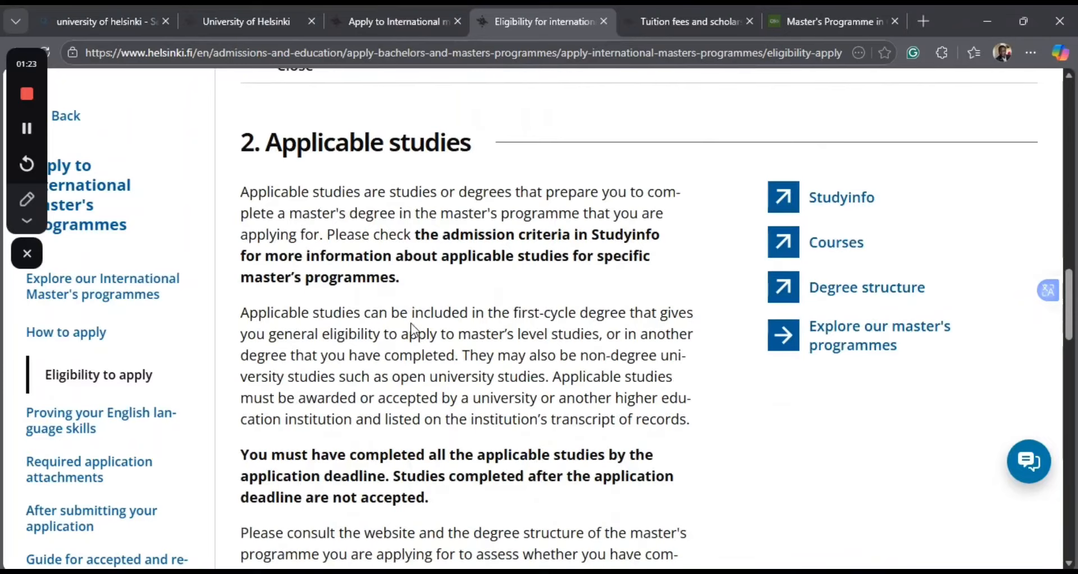
scroll(414, 330, "down", 1)
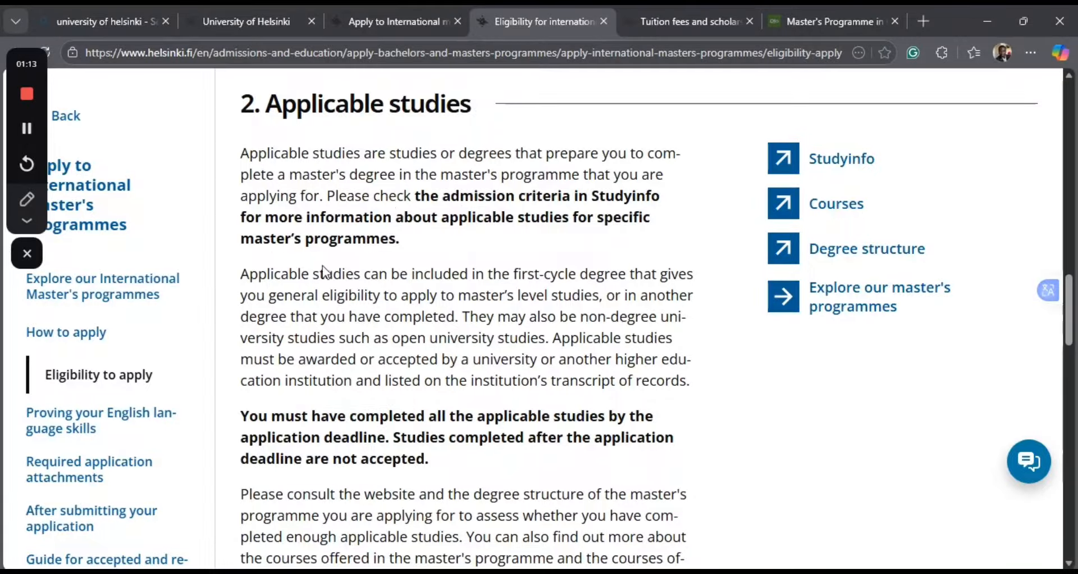
Review the "Language proficiency requirement" section at the end of the eligibility page.
scroll(378, 320, "down", 6)
scroll(378, 320, "down", 3)
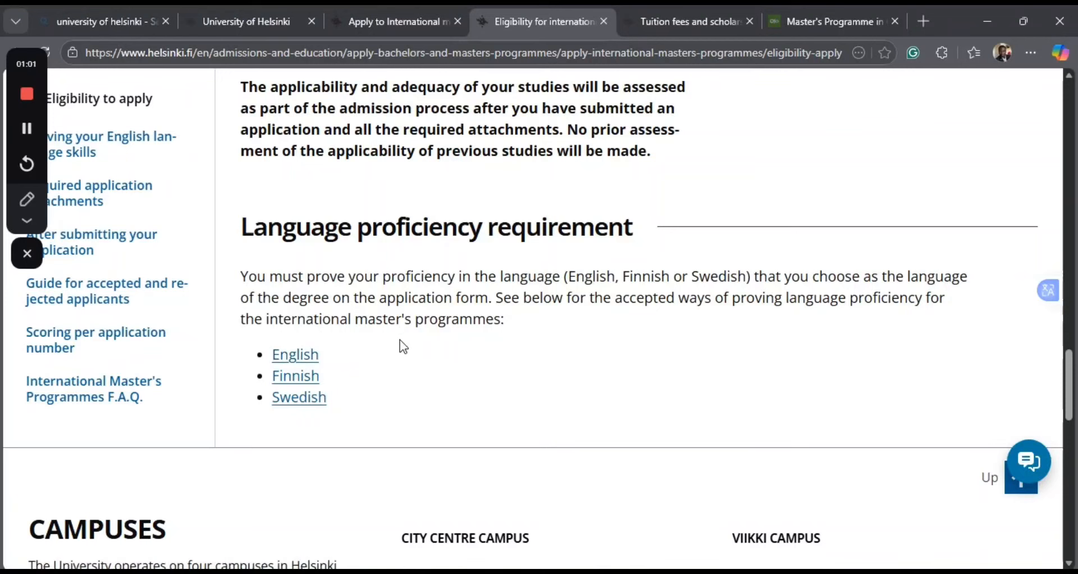
scroll(403, 346, "down", 2)
scroll(403, 346, "up", 2)
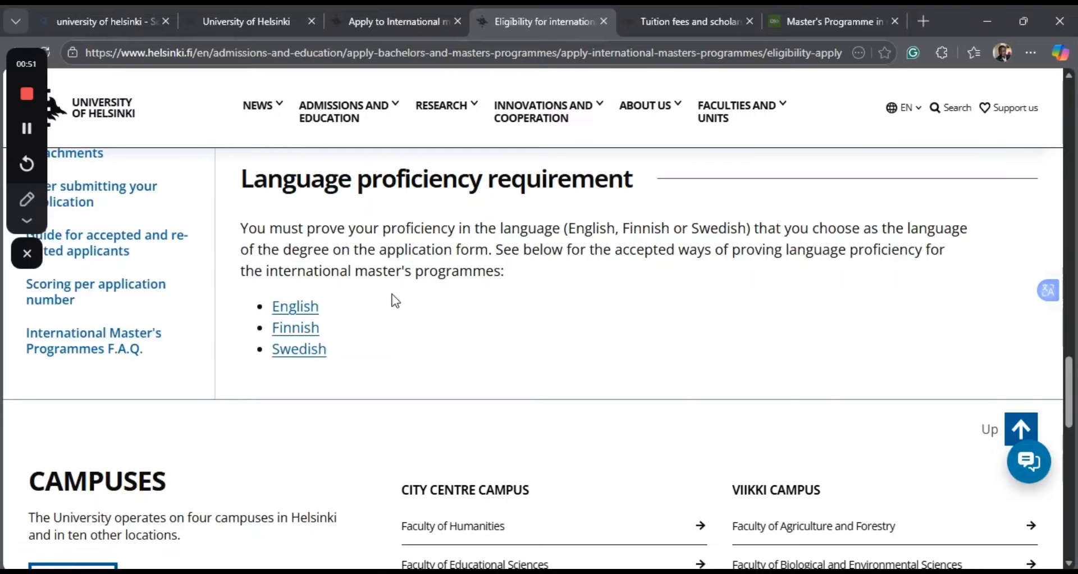
scroll(396, 302, "up", 1)
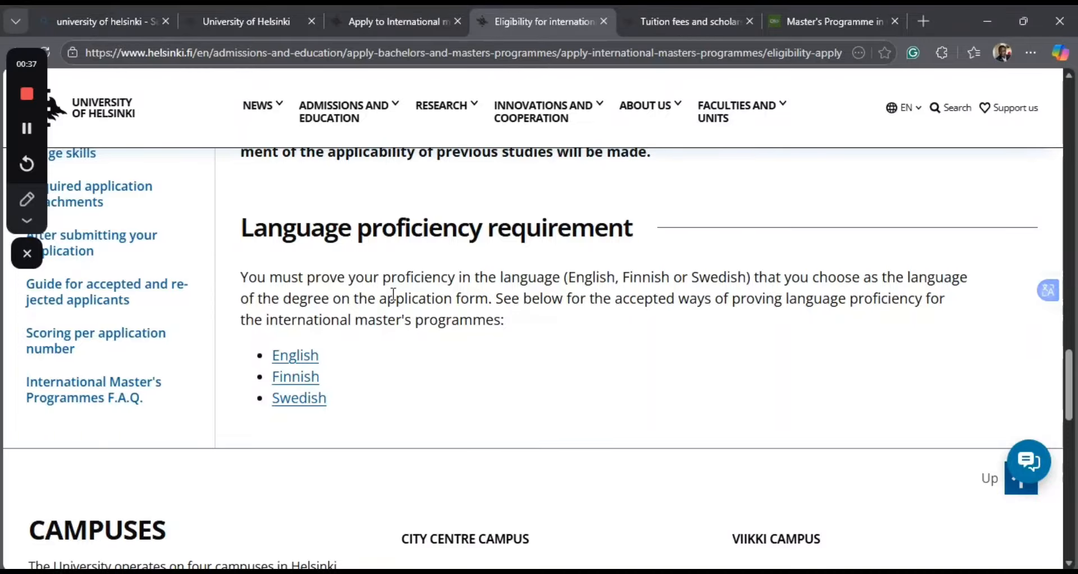
Switch to the open "Tuition fees and scholarship programme" page and read the introduction to its "Tuition fees" section.
scroll(394, 294, "up", 15)
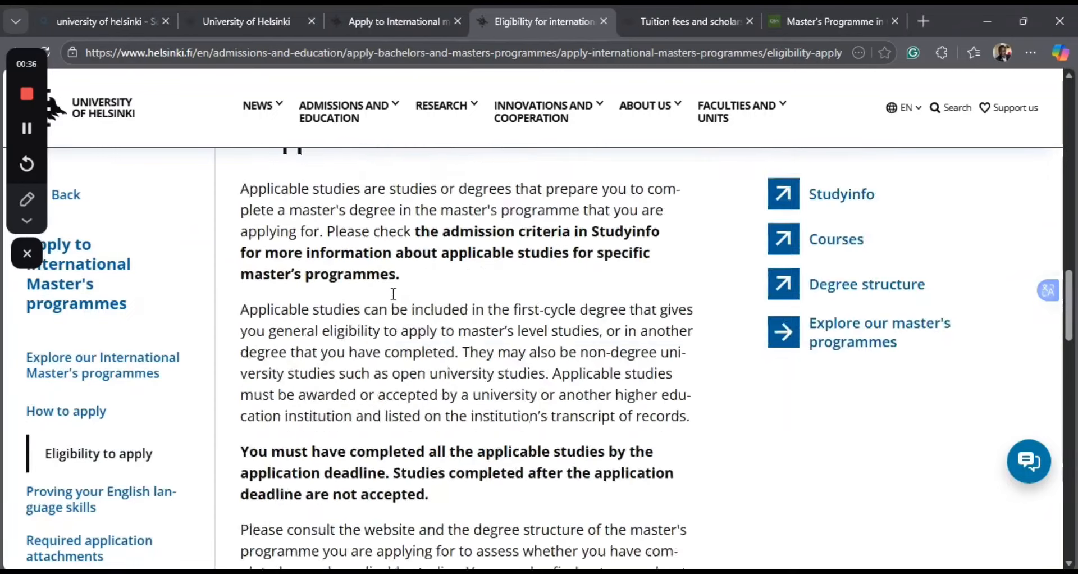
scroll(395, 294, "up", 5)
scroll(396, 302, "up", 10)
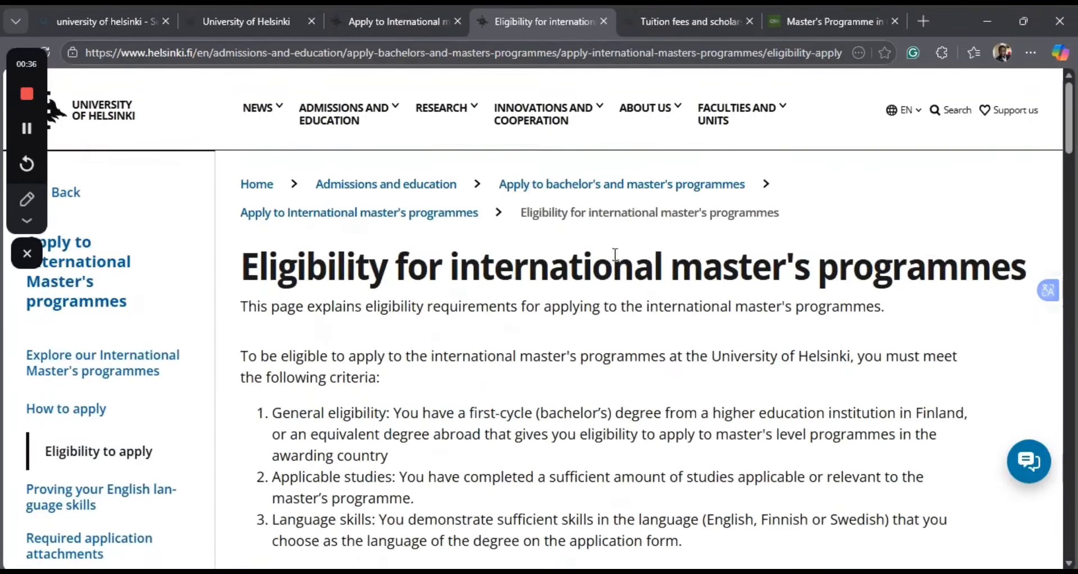
left_click(673, 25)
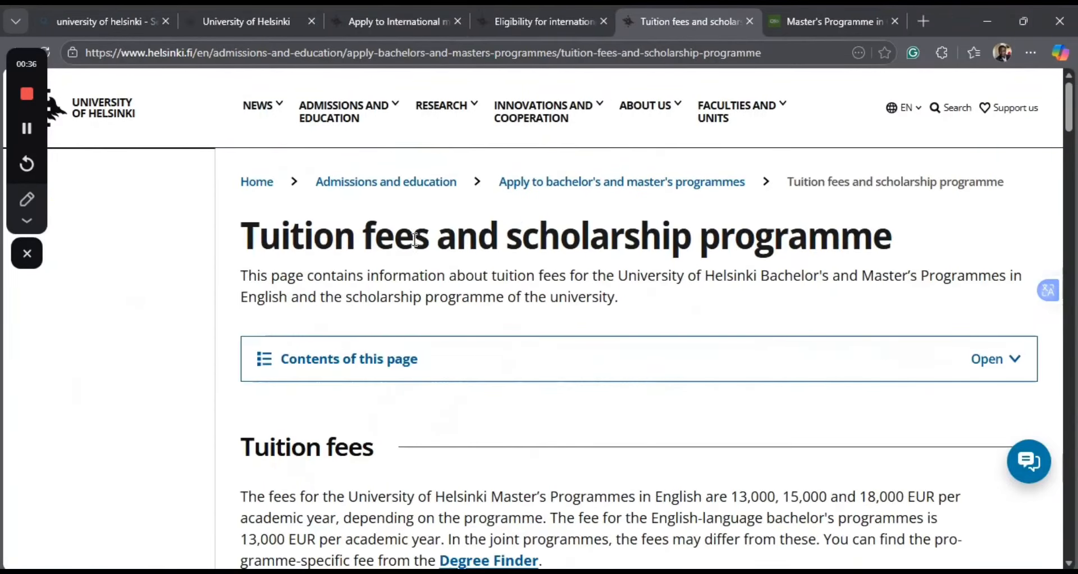
scroll(413, 244, "down", 2)
scroll(412, 243, "down", 5)
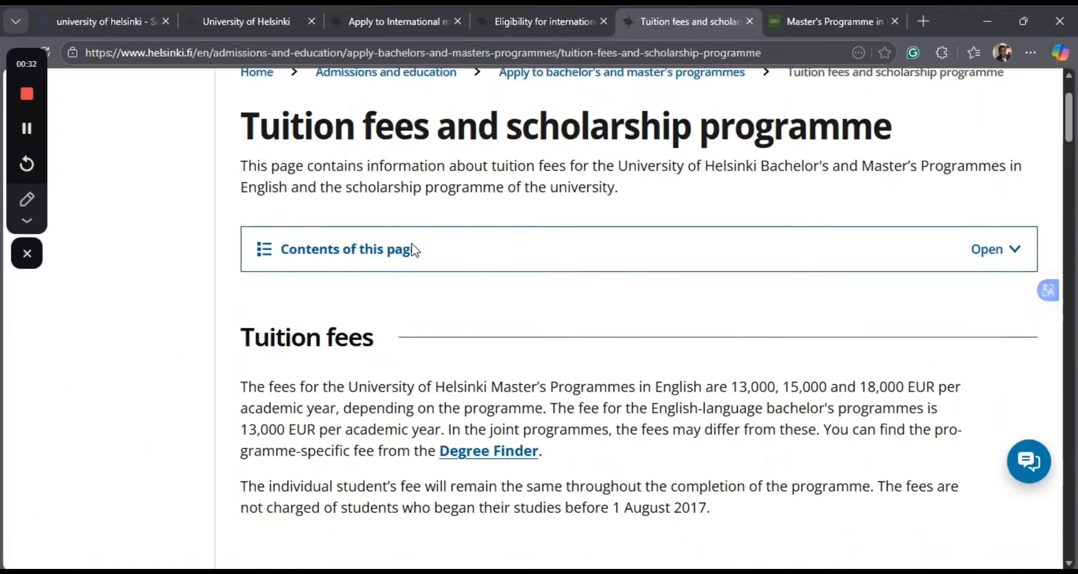
Examine the rules on who is legally liable to pay tuition fees and which residence permits give an exemption.
scroll(412, 244, "down", 4)
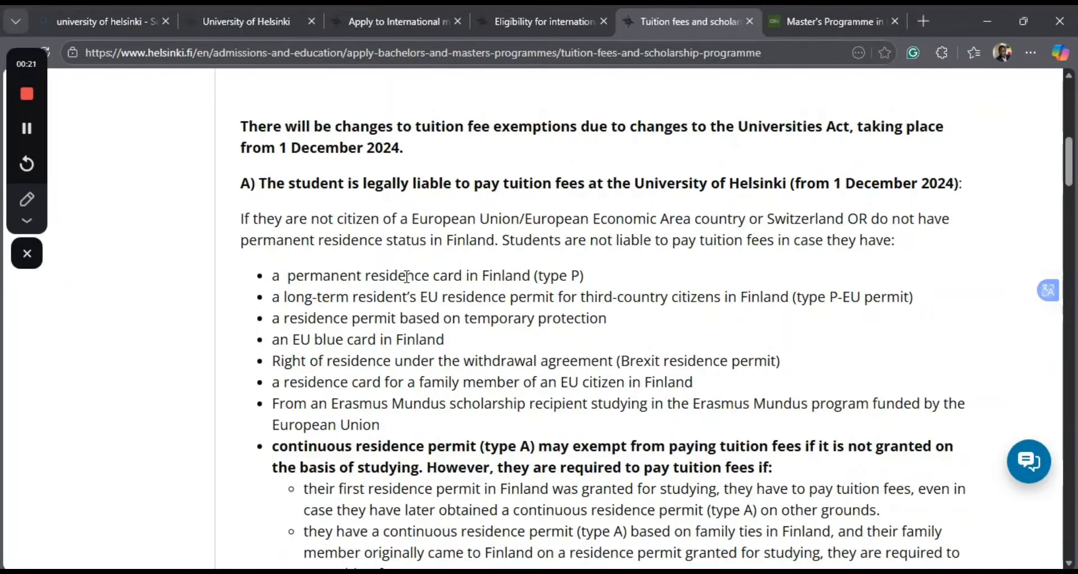
scroll(408, 276, "down", 1)
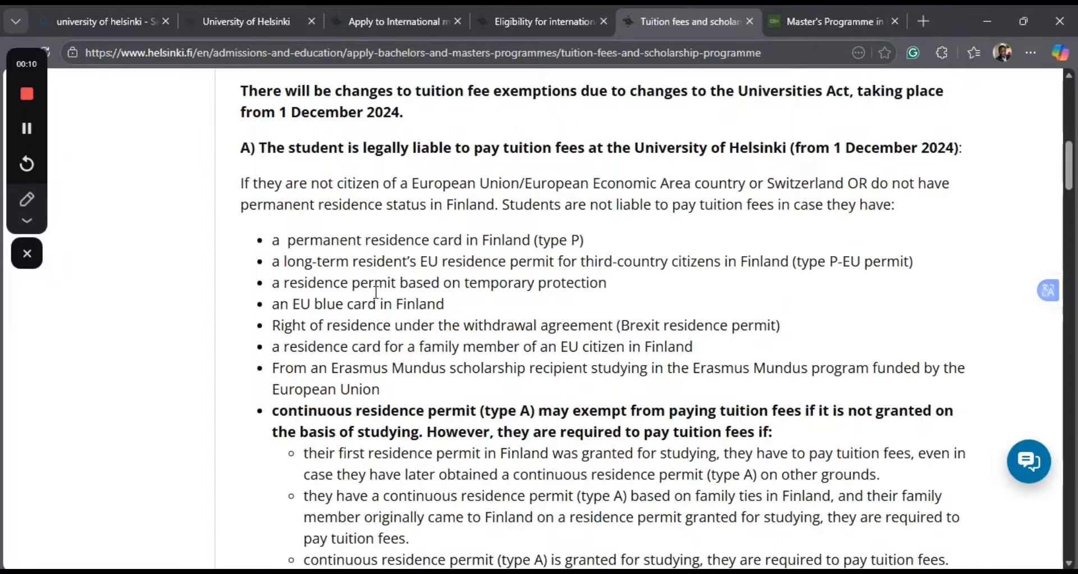
scroll(329, 390, "down", 10)
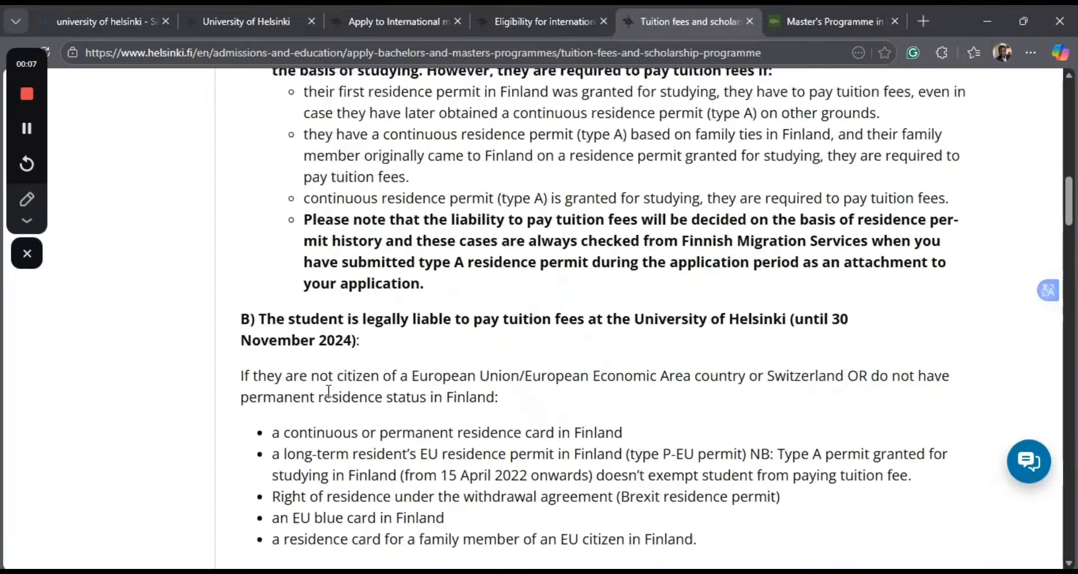
scroll(329, 391, "down", 2)
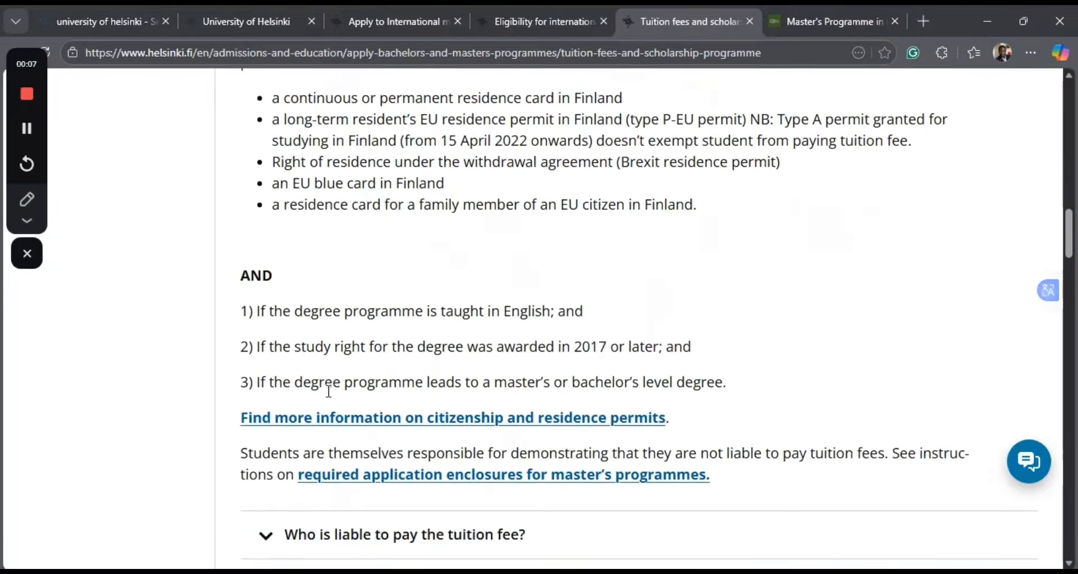
scroll(329, 391, "down", 3)
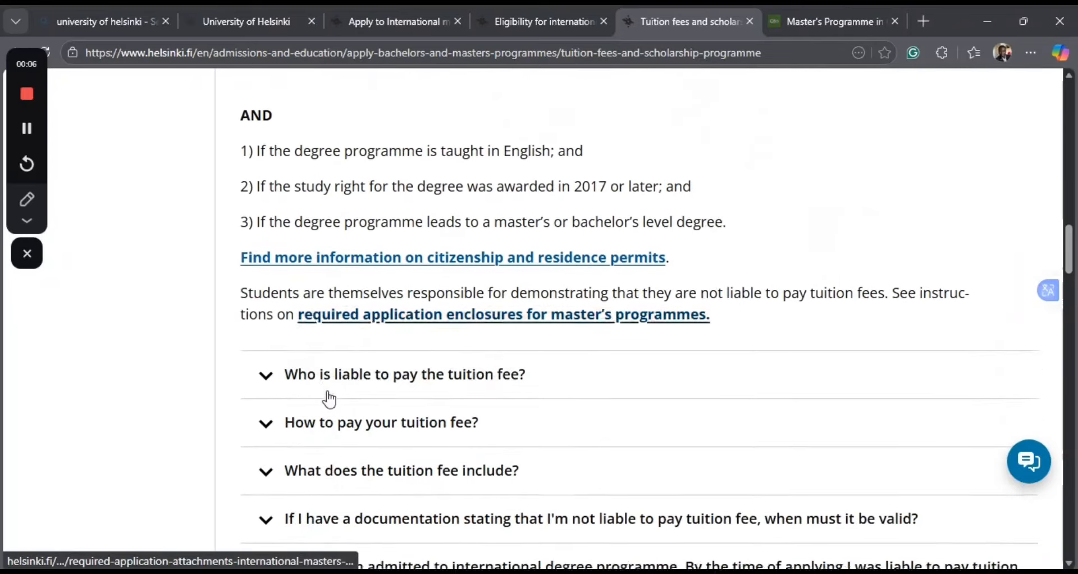
Look over the list of tuition fee questions and read the introduction to the "Scholarship programme" section.
scroll(330, 399, "down", 1)
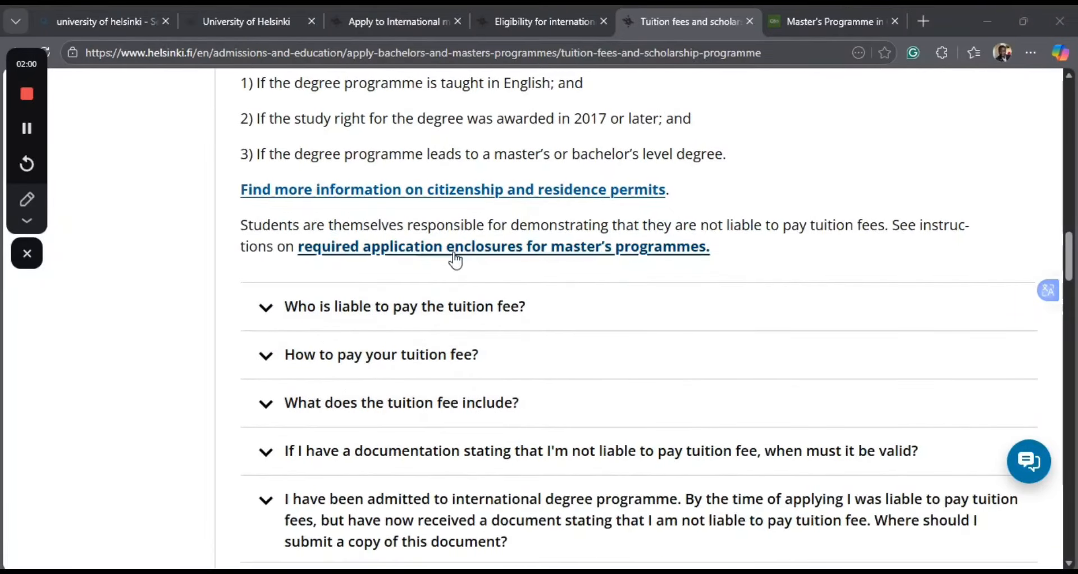
scroll(448, 263, "down", 8)
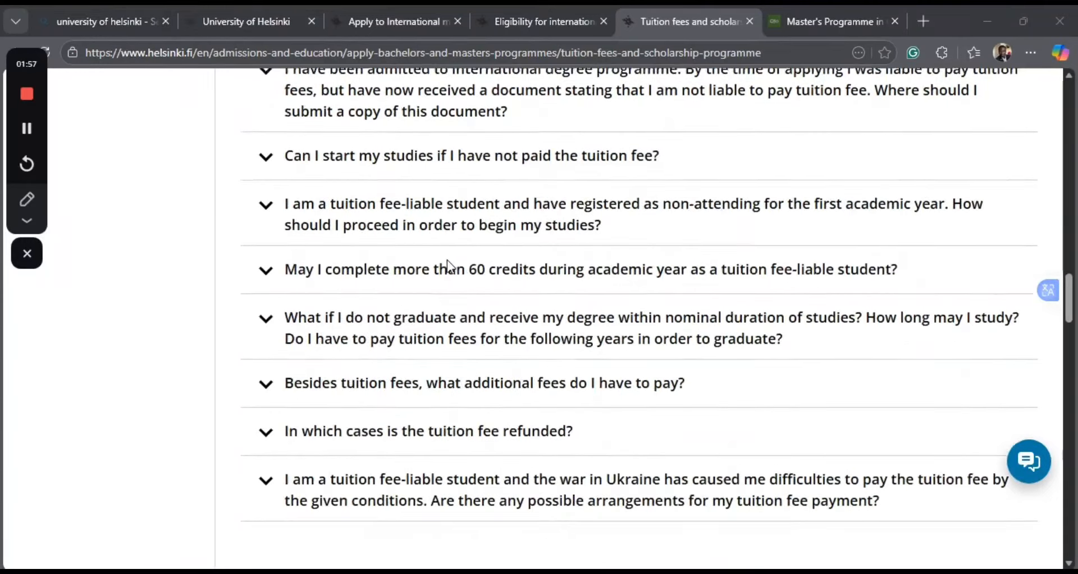
scroll(448, 265, "down", 7)
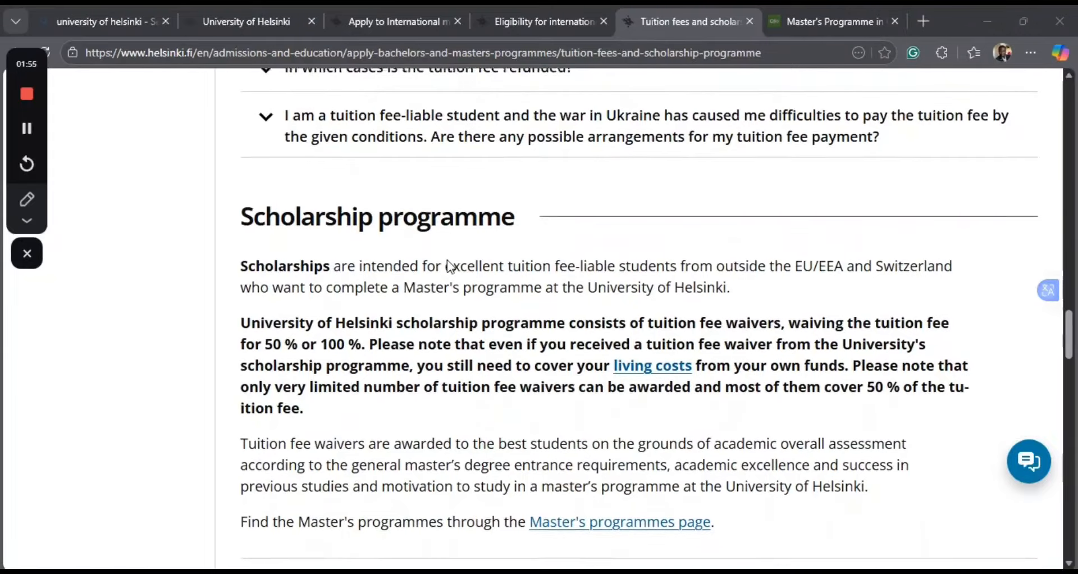
scroll(449, 265, "down", 2)
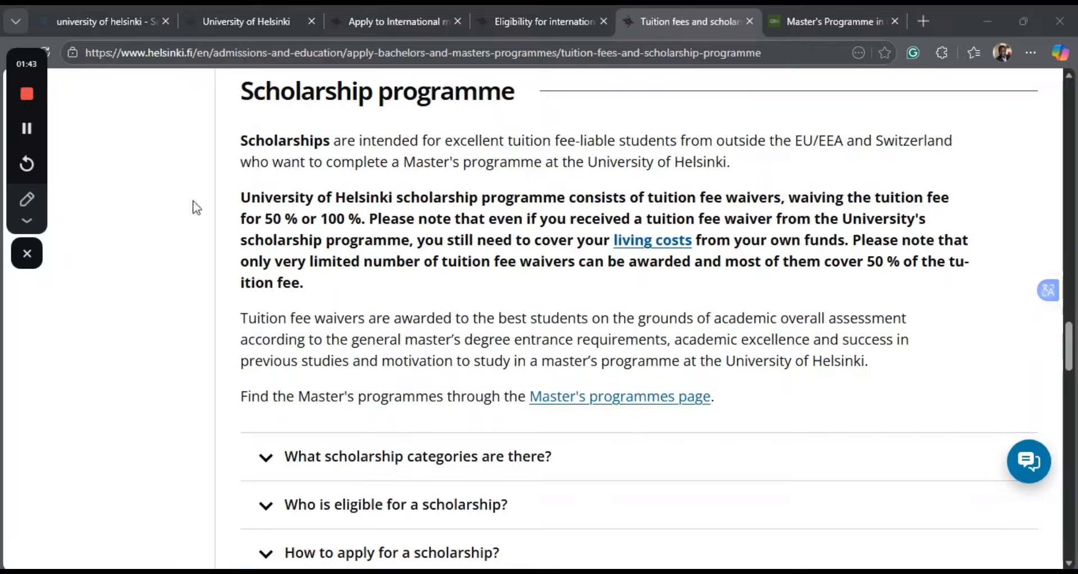
Mark "50 % or 100 %", the word "scholarship" below it and "living costs" with the orange highlighter in the scholarship text.
left_click(28, 218)
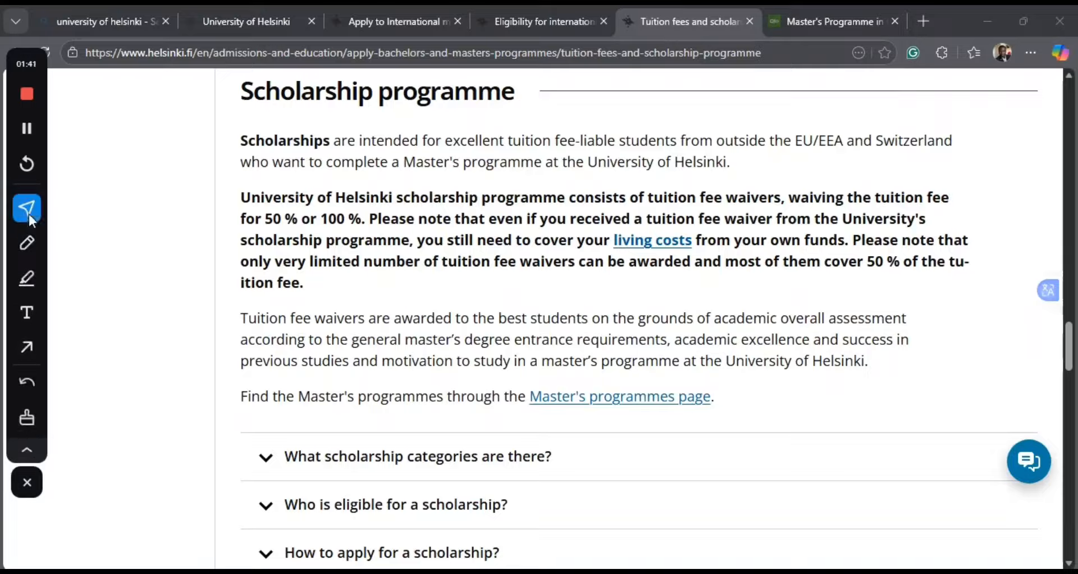
left_click(28, 278)
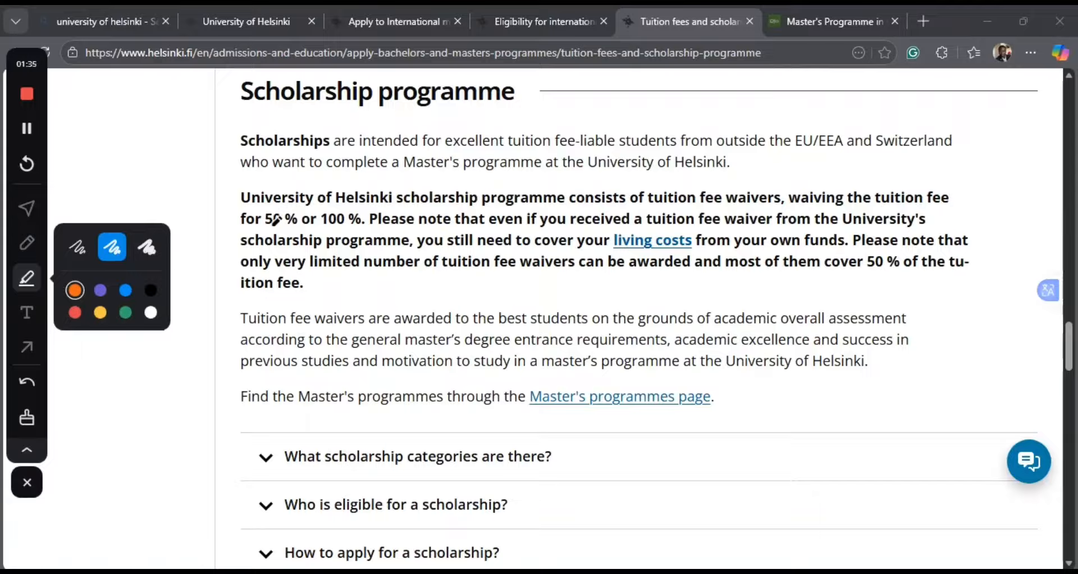
left_click_drag(249, 240, 334, 240)
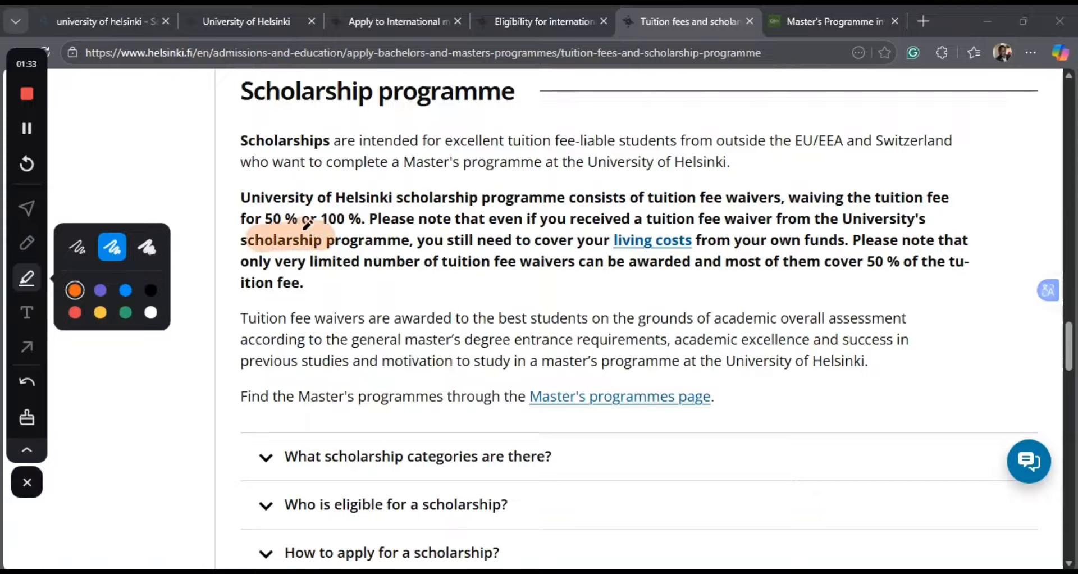
left_click_drag(246, 219, 364, 219)
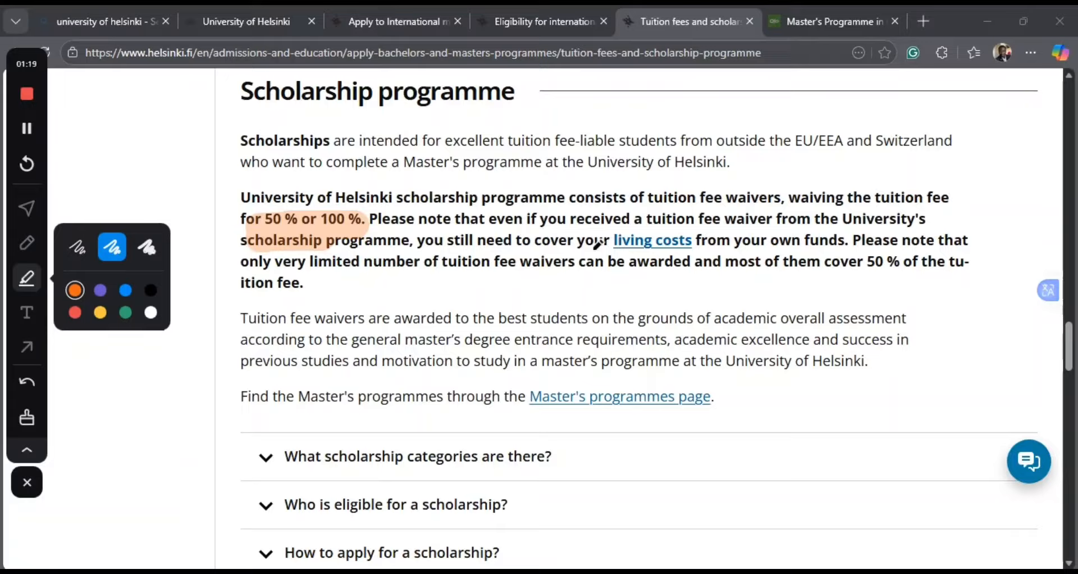
left_click_drag(601, 253, 700, 231)
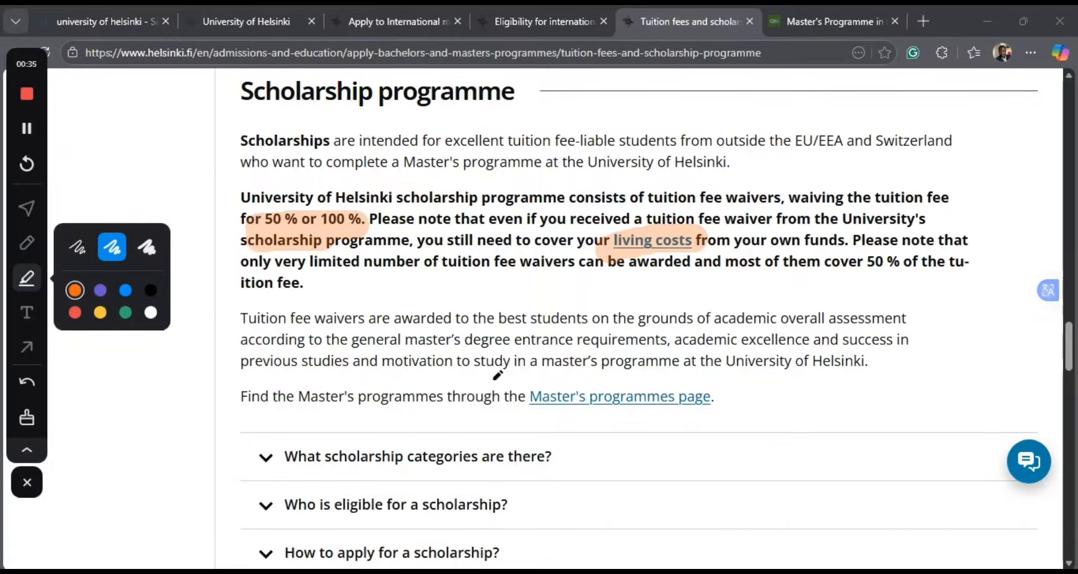
left_click(27, 206)
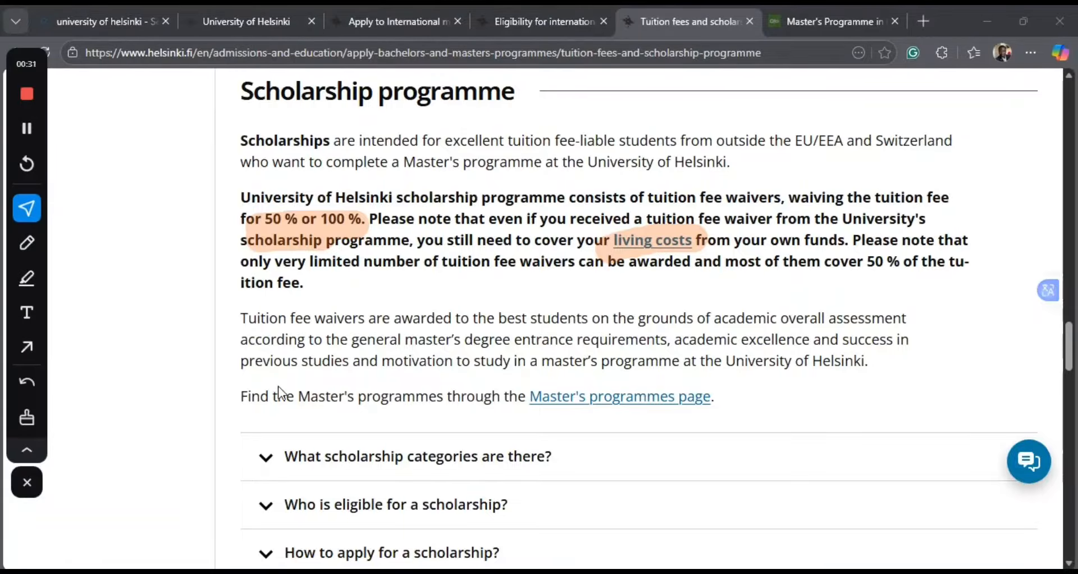
Expand "What scholarship categories are there?" and read the tuition fee waiver categories and conditions.
scroll(278, 388, "down", 2)
scroll(278, 388, "down", 1)
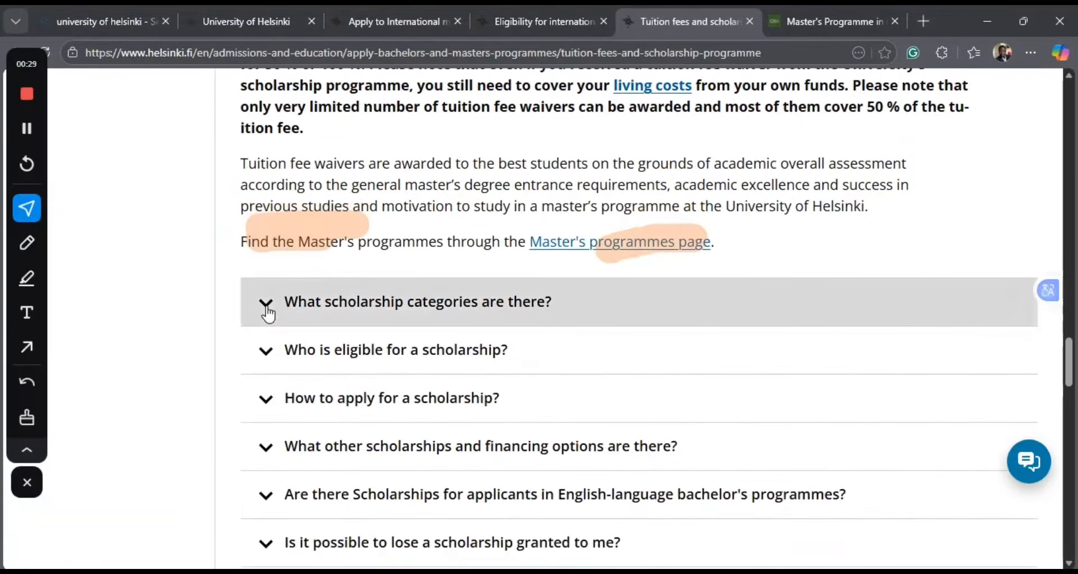
left_click(267, 309)
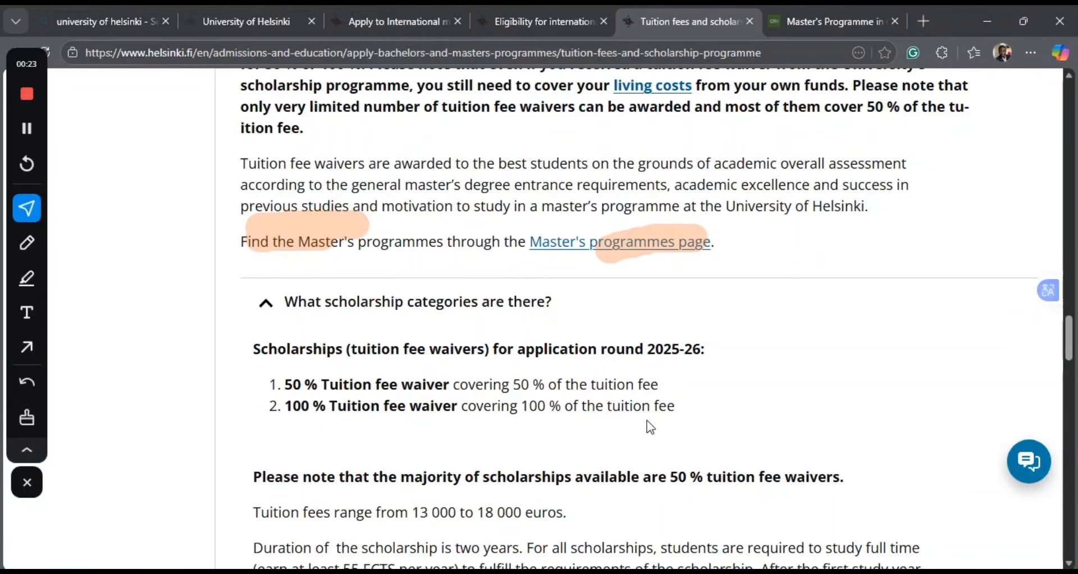
scroll(615, 428, "down", 8)
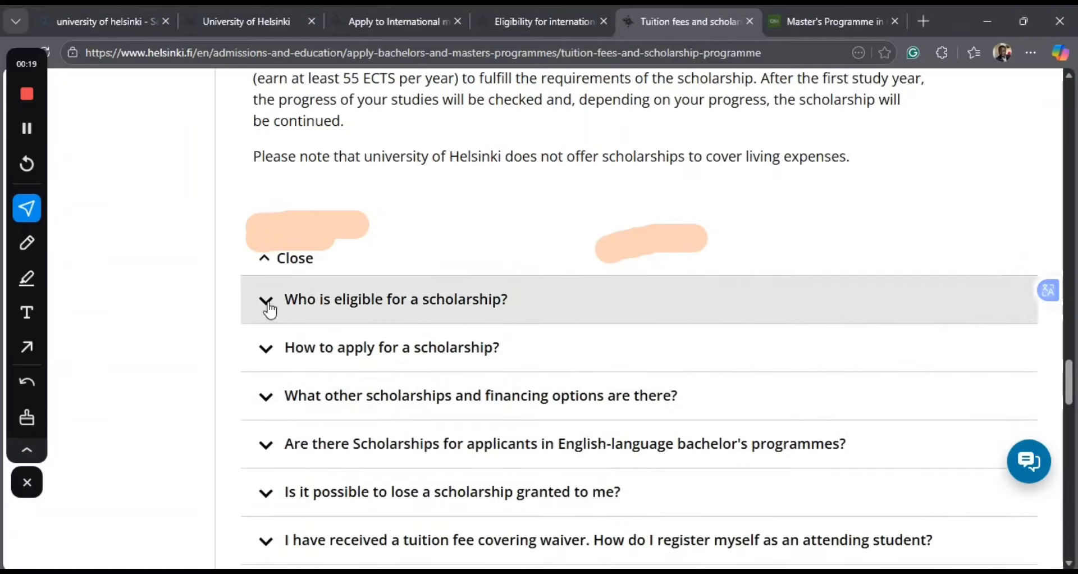
Expand "Who is eligible for a scholarship?" and read the requirements that all candidates must meet.
left_click(269, 308)
scroll(312, 441, "down", 2)
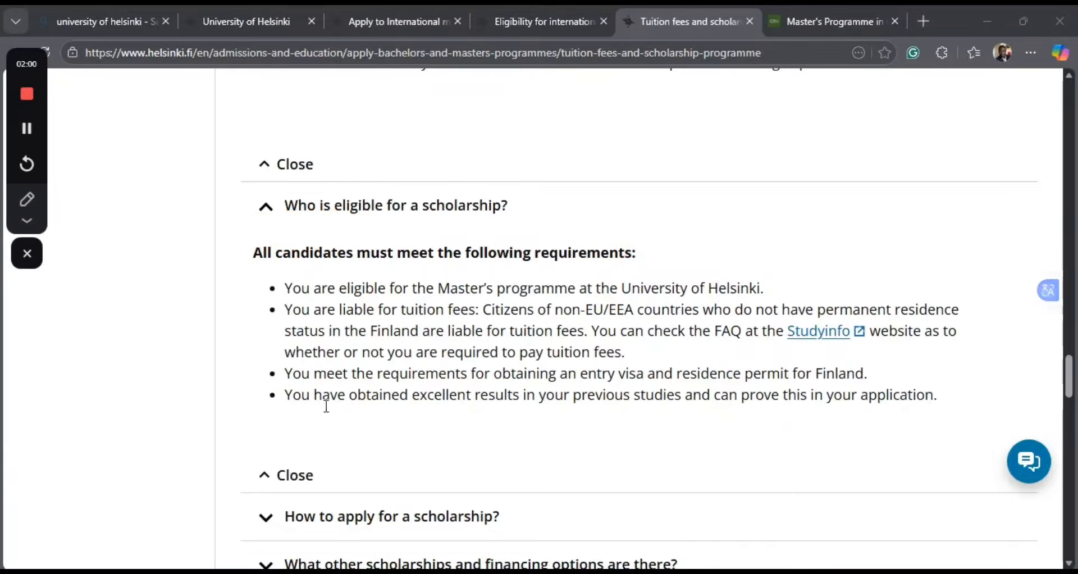
scroll(547, 420, "down", 5)
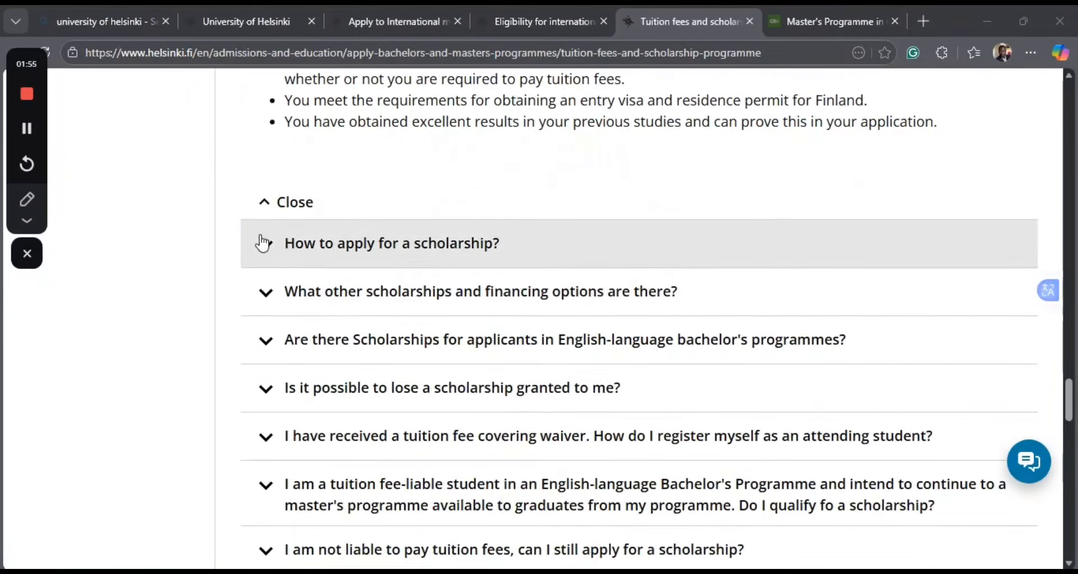
Expand "How to apply for a scholarship?" and read the application steps, the selection process and how to accept an offered waiver.
left_click(266, 243)
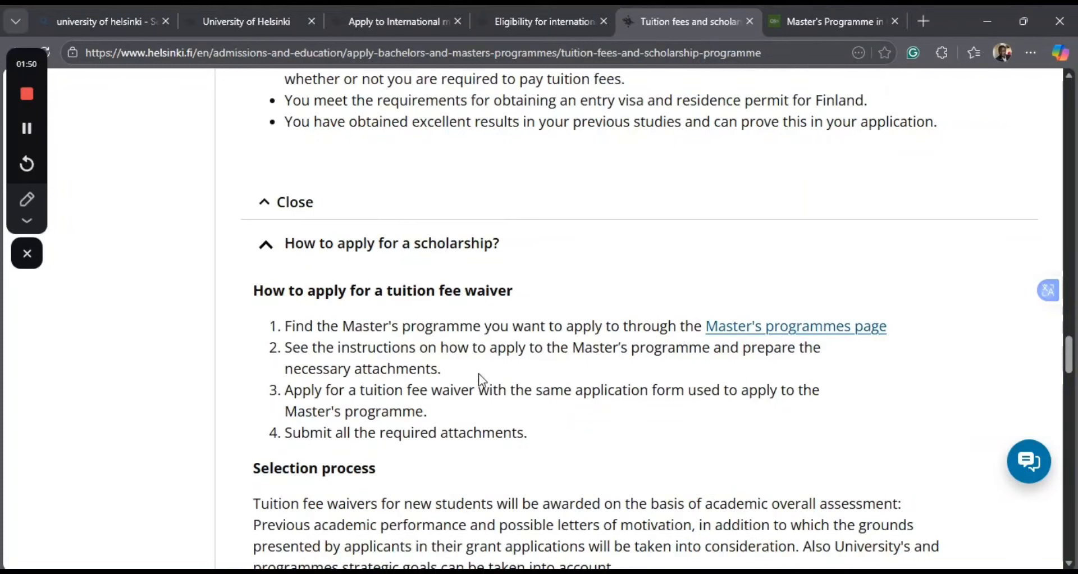
scroll(479, 382, "down", 4)
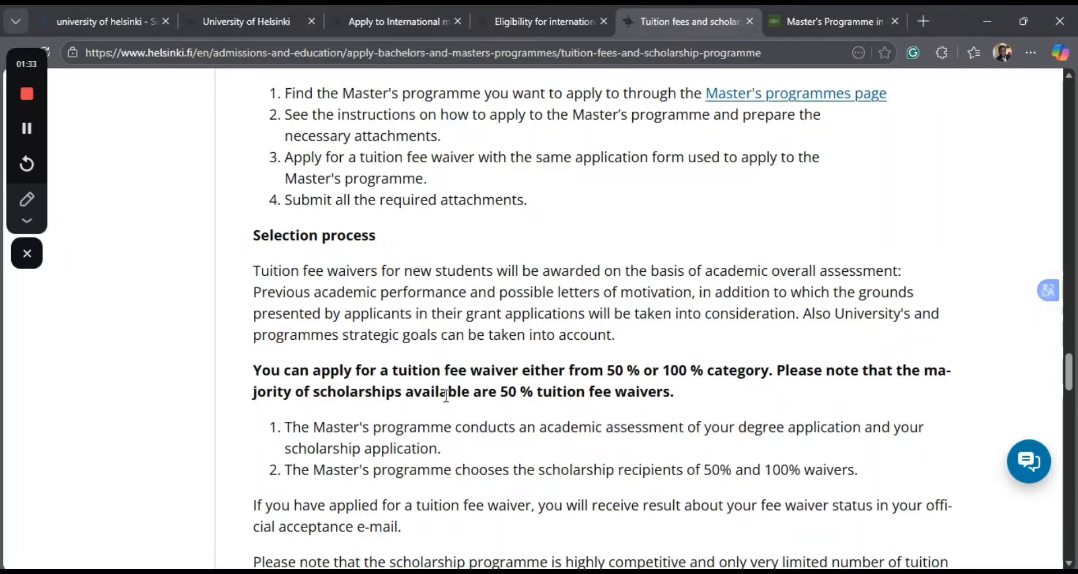
scroll(449, 396, "down", 8)
scroll(448, 402, "down", 1)
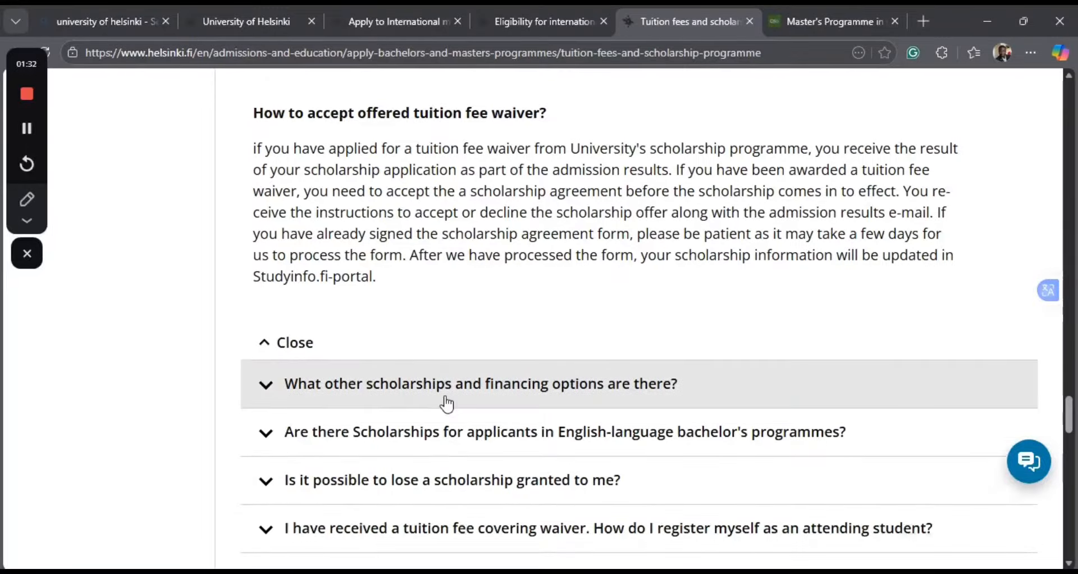
scroll(447, 403, "down", 1)
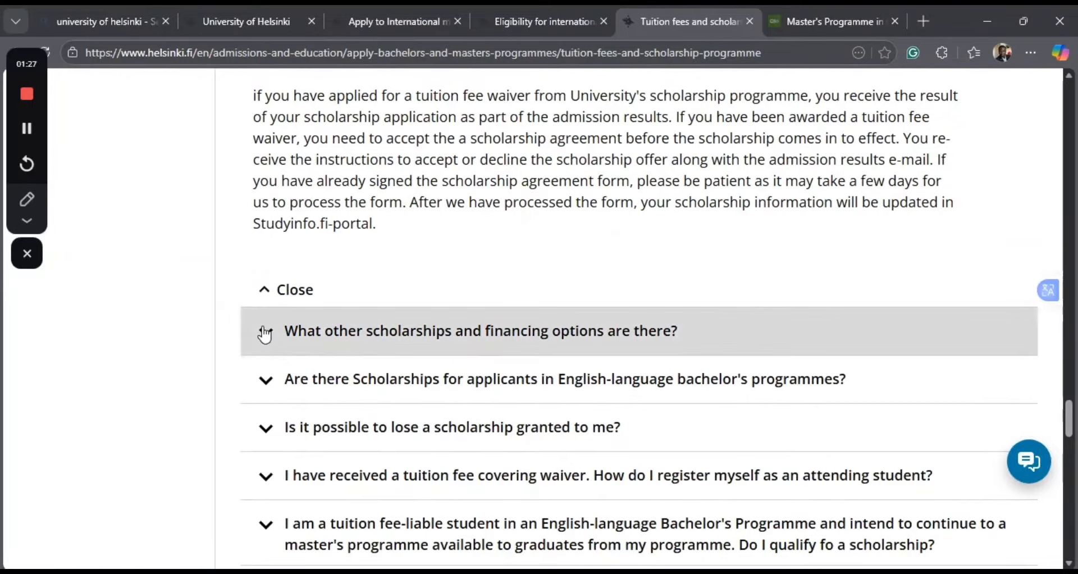
Expand "What other scholarships and financing options are there?" and review the other scholarships, US student loans and third-party scholarships for India and Indonesia.
left_click(265, 334)
scroll(577, 467, "down", 3)
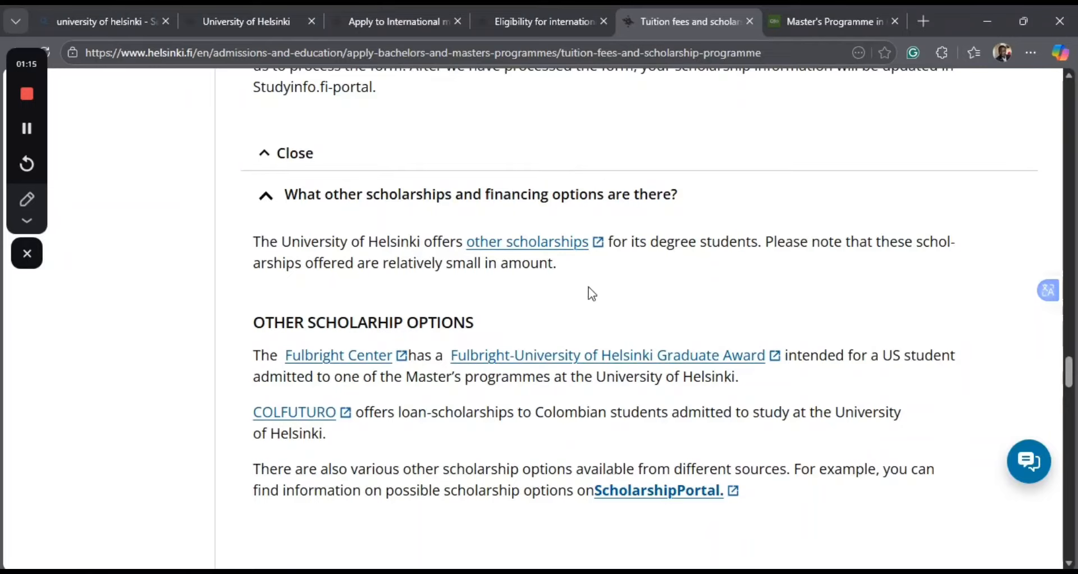
scroll(592, 292, "down", 5)
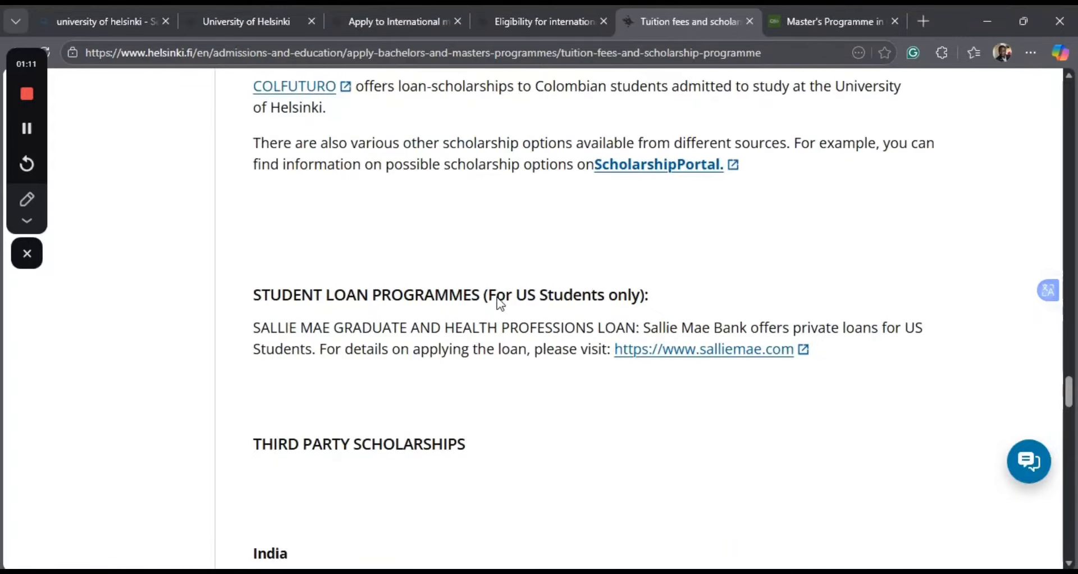
scroll(597, 385, "down", 5)
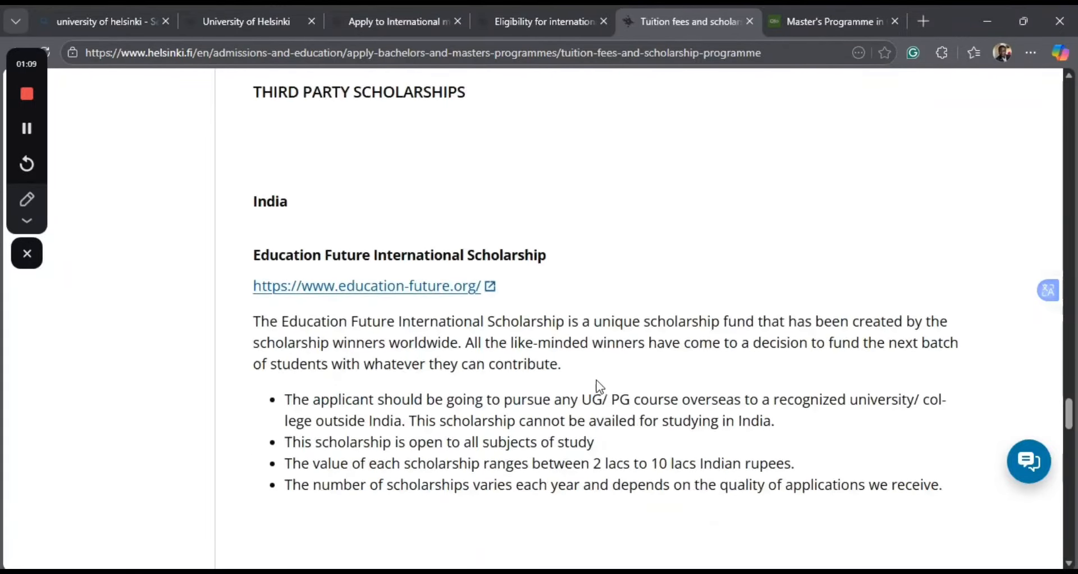
scroll(600, 386, "down", 1)
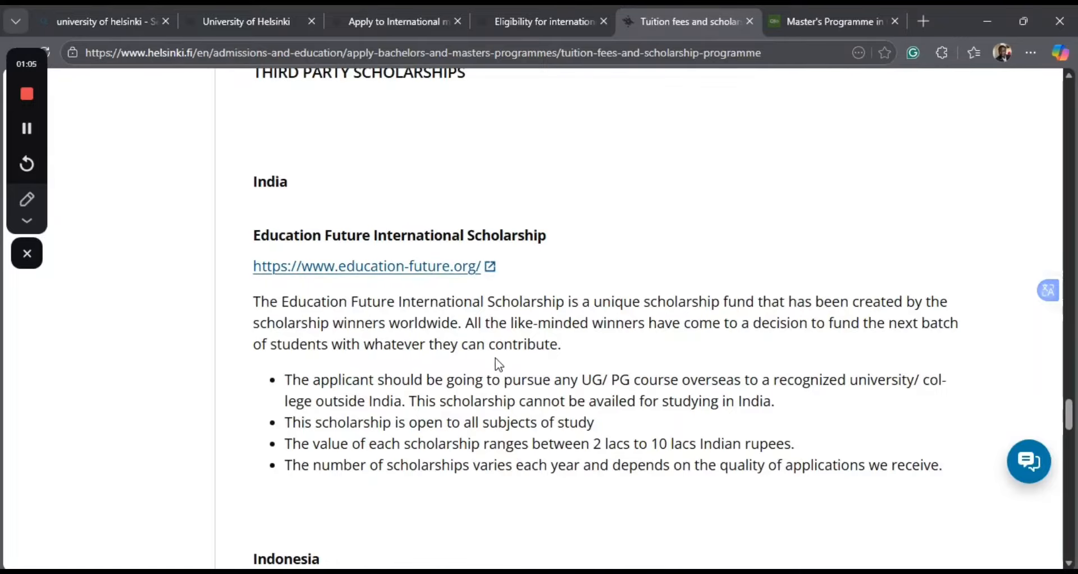
scroll(496, 358, "down", 4)
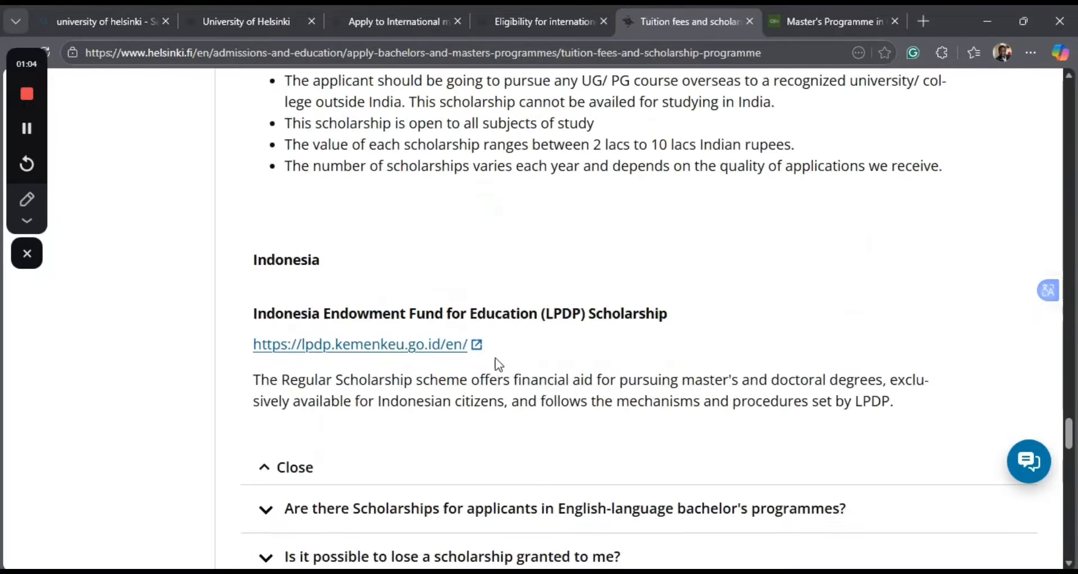
scroll(495, 358, "down", 1)
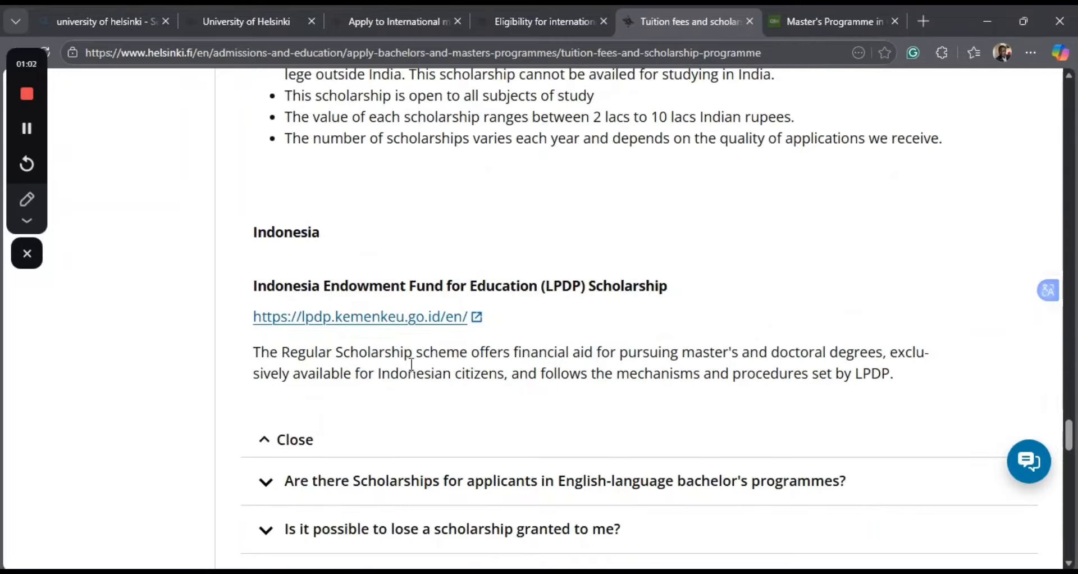
scroll(482, 406, "down", 3)
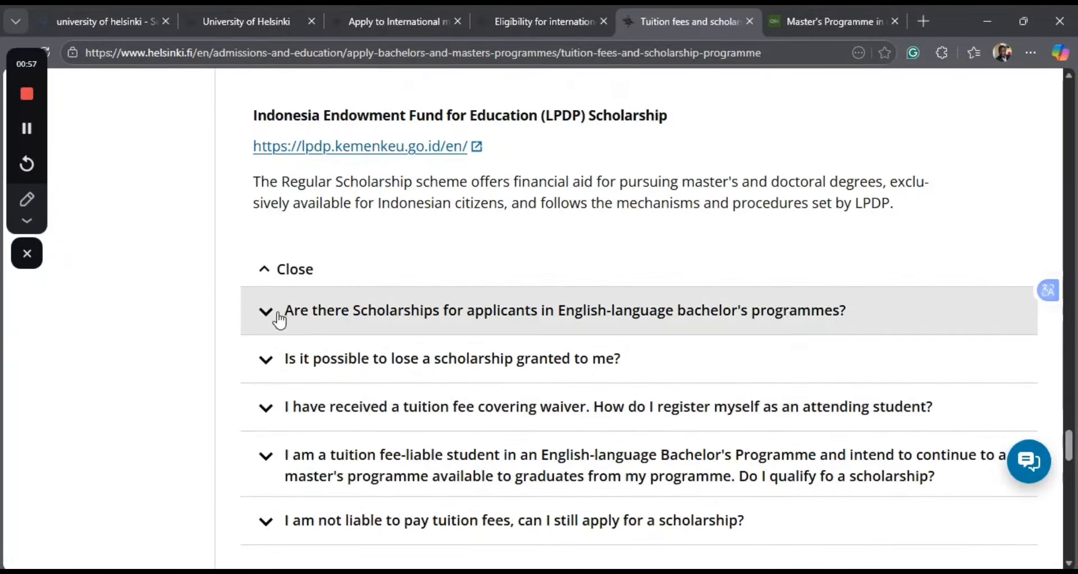
Expand and read the questions on scholarships for English-language bachelor's applicants and on losing a granted scholarship.
left_click(265, 315)
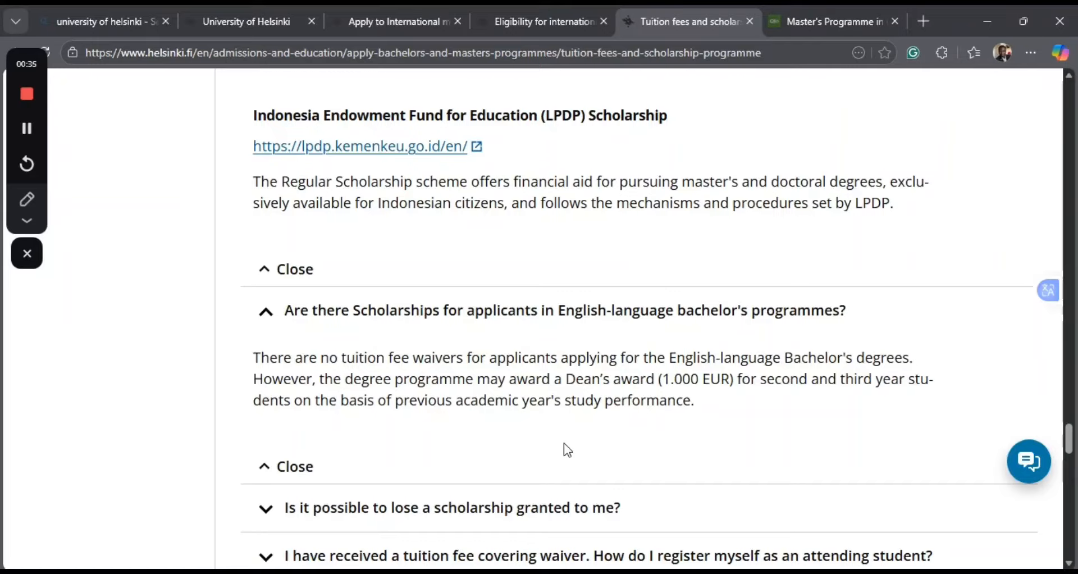
scroll(565, 445, "down", 1)
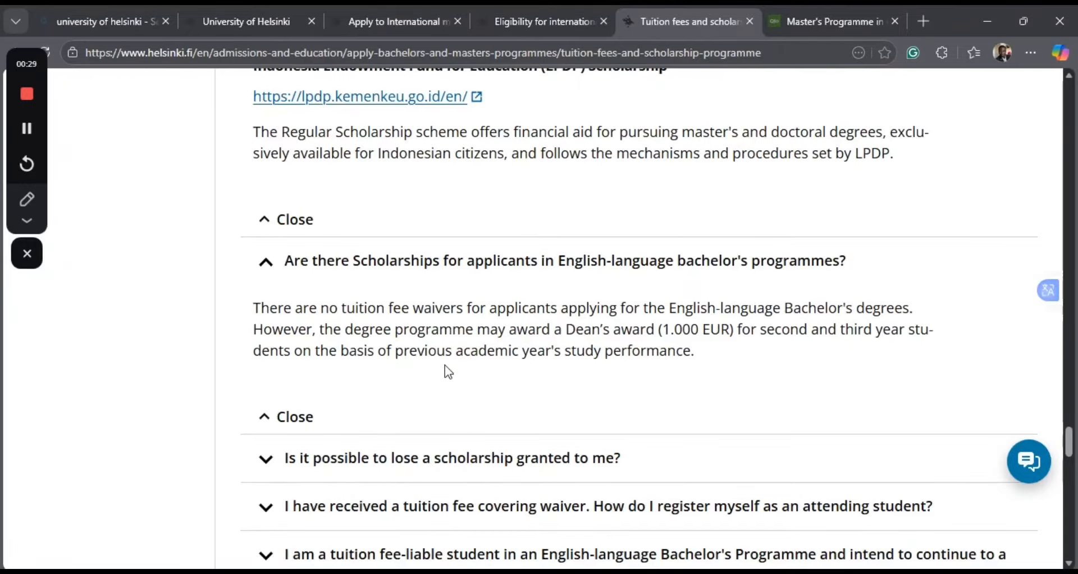
scroll(444, 365, "down", 1)
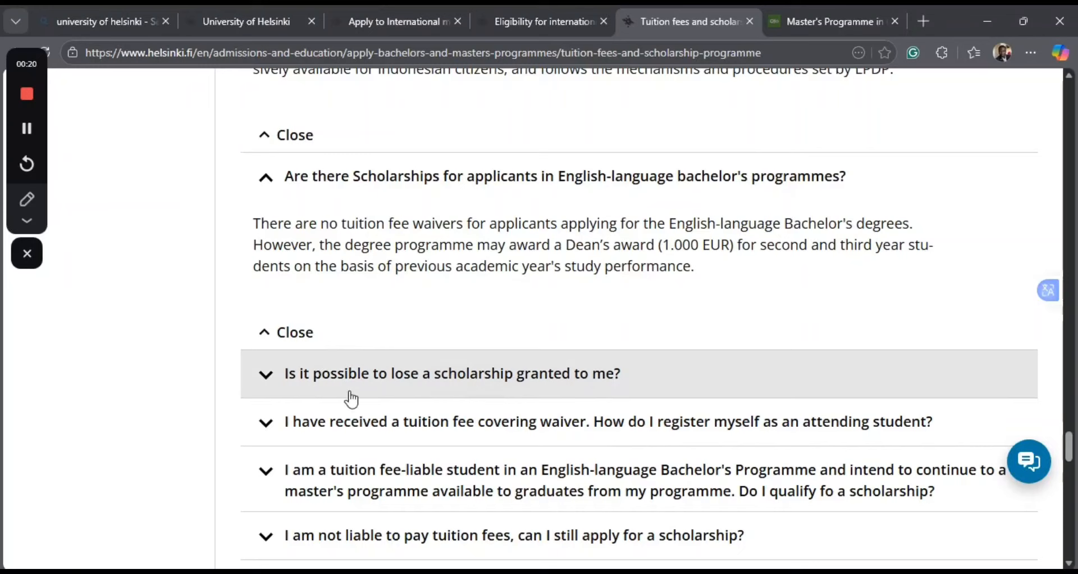
left_click(268, 385)
scroll(467, 439, "down", 3)
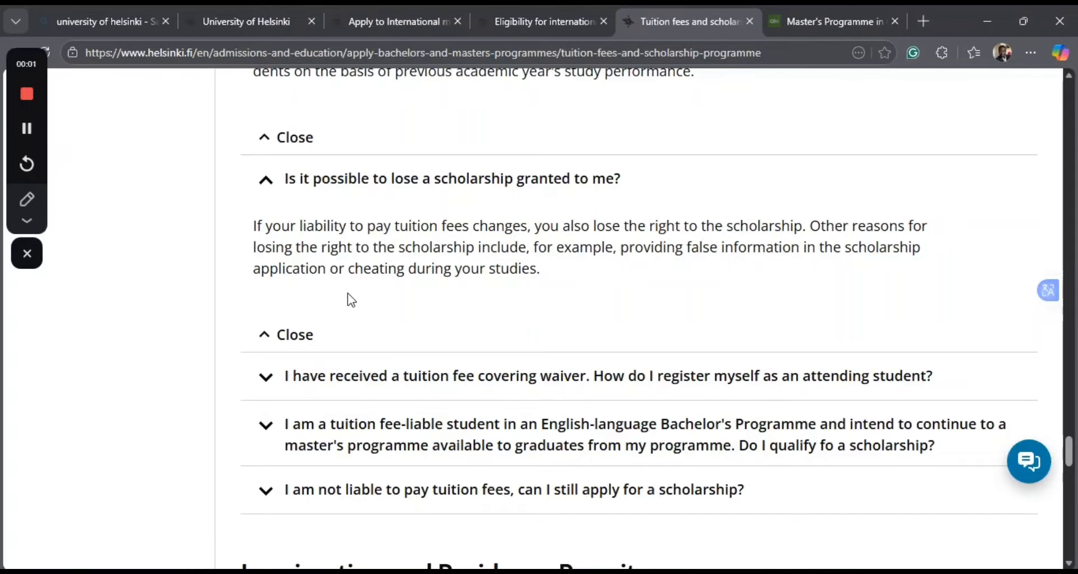
Read the Immigration and Residence Permits section and look over its list of questions on permits, status changes and late arrival.
scroll(348, 293, "down", 5)
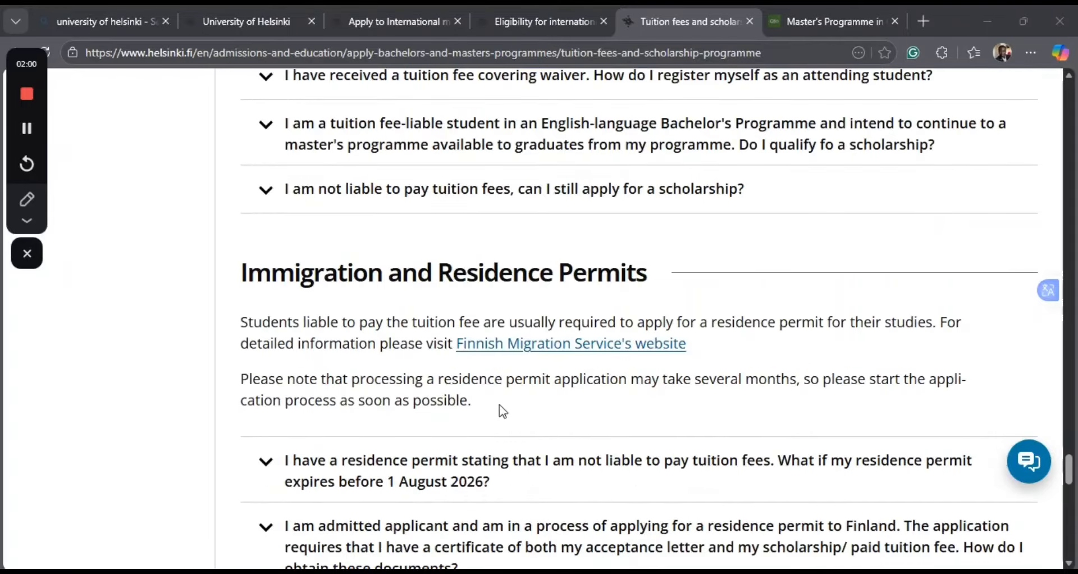
scroll(494, 331, "down", 2)
scroll(495, 330, "up", 6)
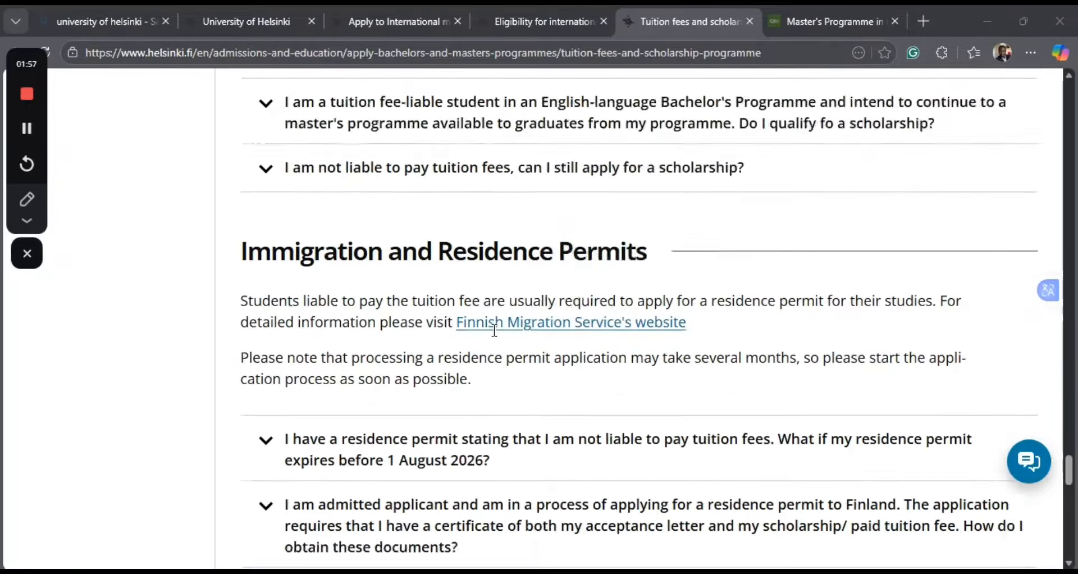
scroll(495, 330, "down", 6)
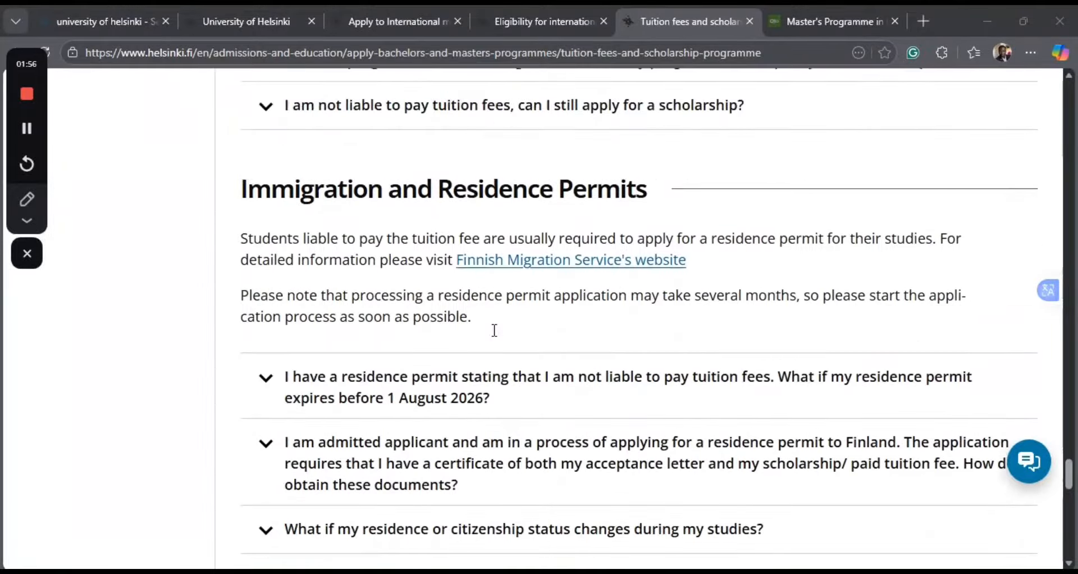
scroll(494, 331, "down", 2)
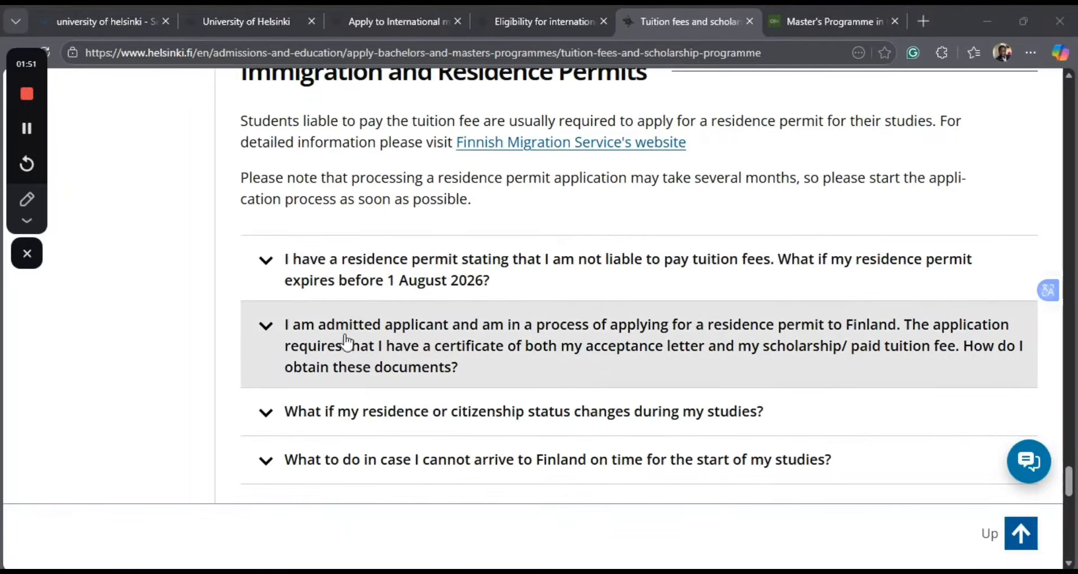
scroll(445, 428, "down", 1)
scroll(448, 433, "down", 3)
scroll(447, 433, "up", 10)
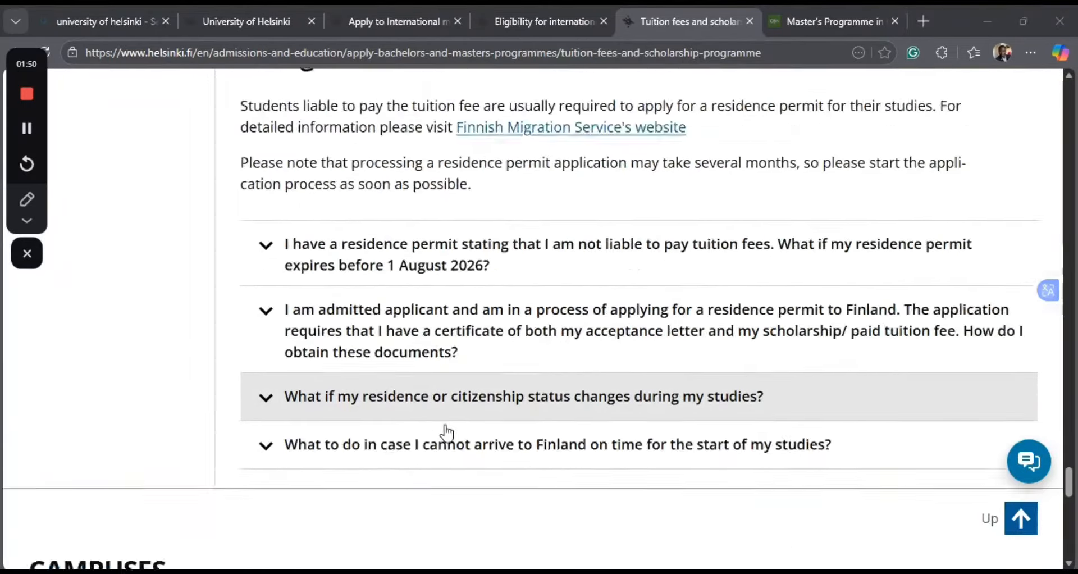
Switch to the Studyinfo page of the Master's Programme in Changing Education, Autumn 2026, and go to its title.
scroll(447, 433, "up", 8)
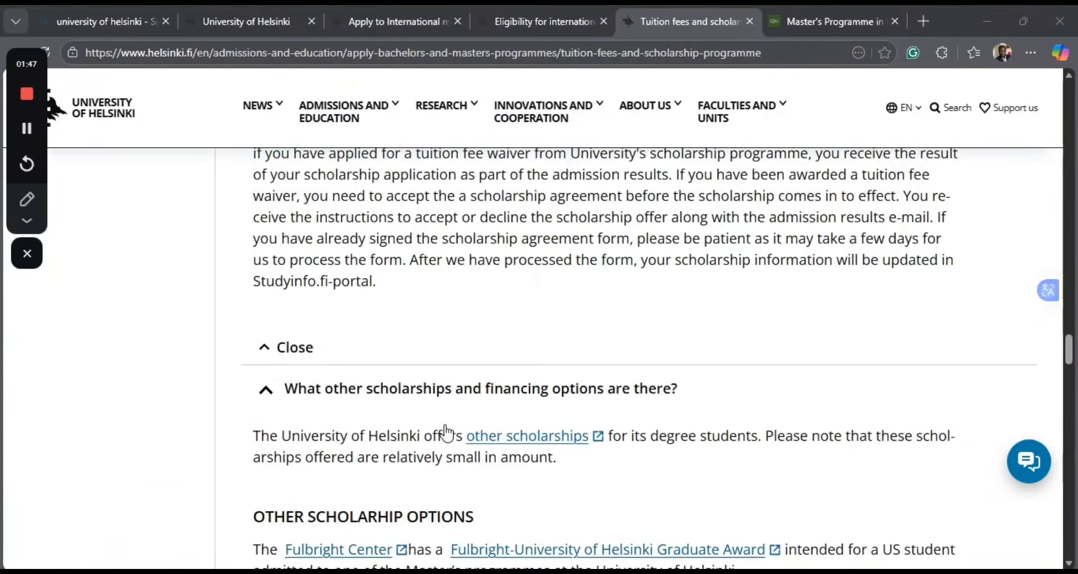
scroll(447, 433, "up", 10)
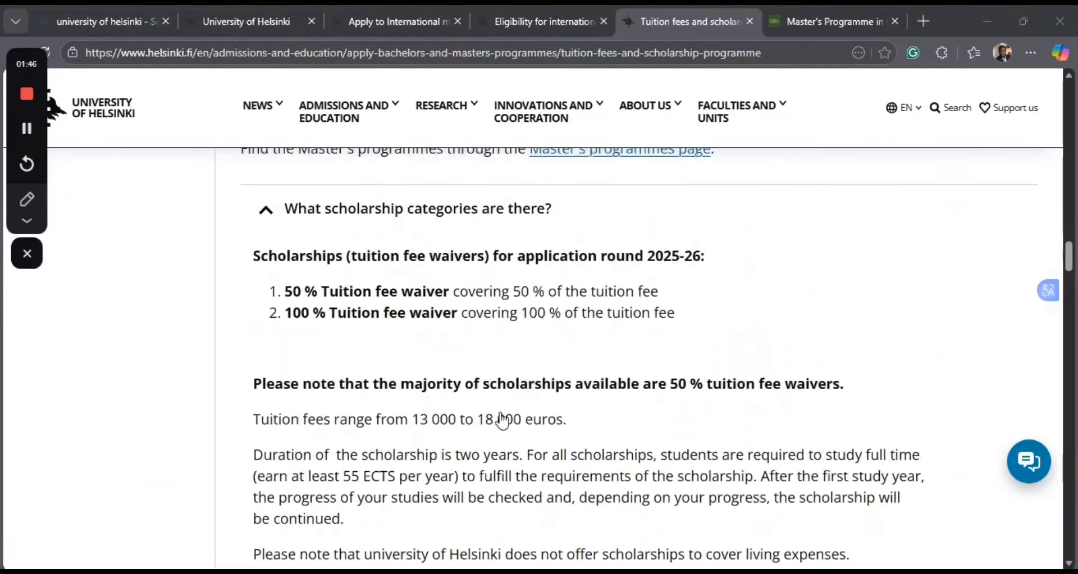
scroll(498, 354, "up", 8)
scroll(499, 354, "up", 12)
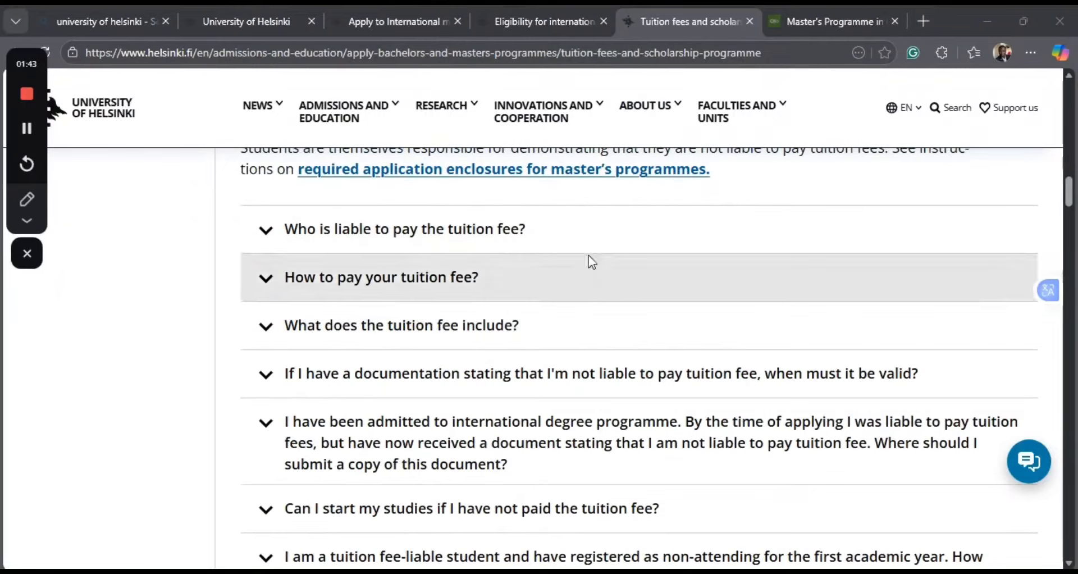
left_click(799, 23)
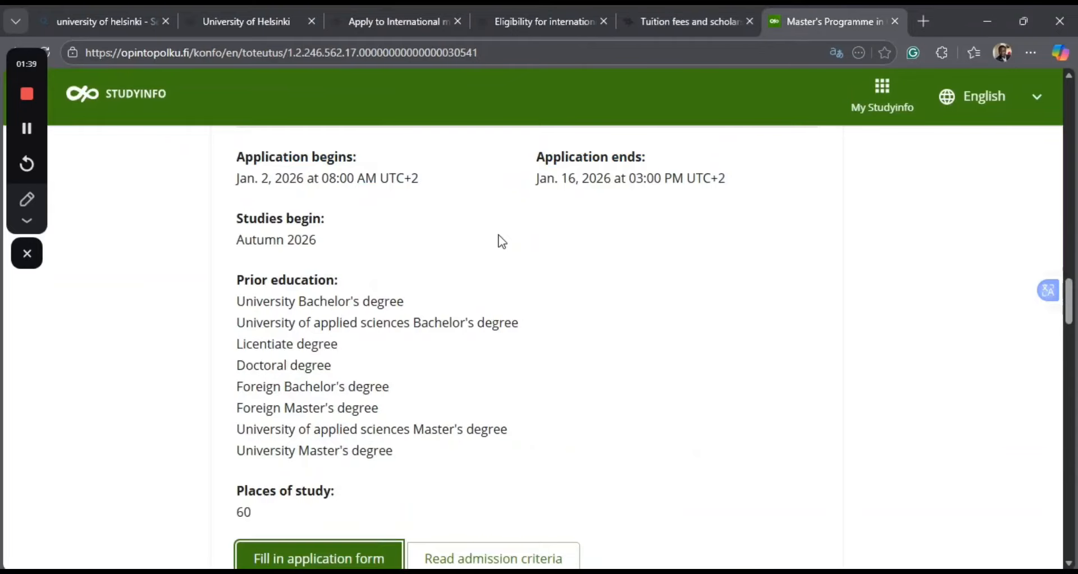
scroll(502, 241, "up", 10)
scroll(500, 235, "up", 15)
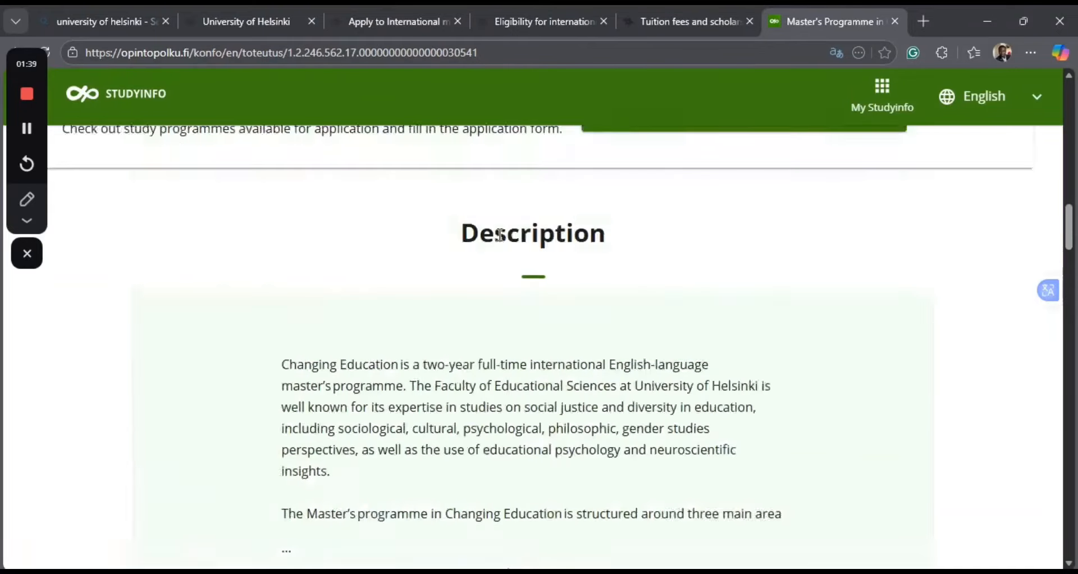
scroll(503, 242, "up", 2)
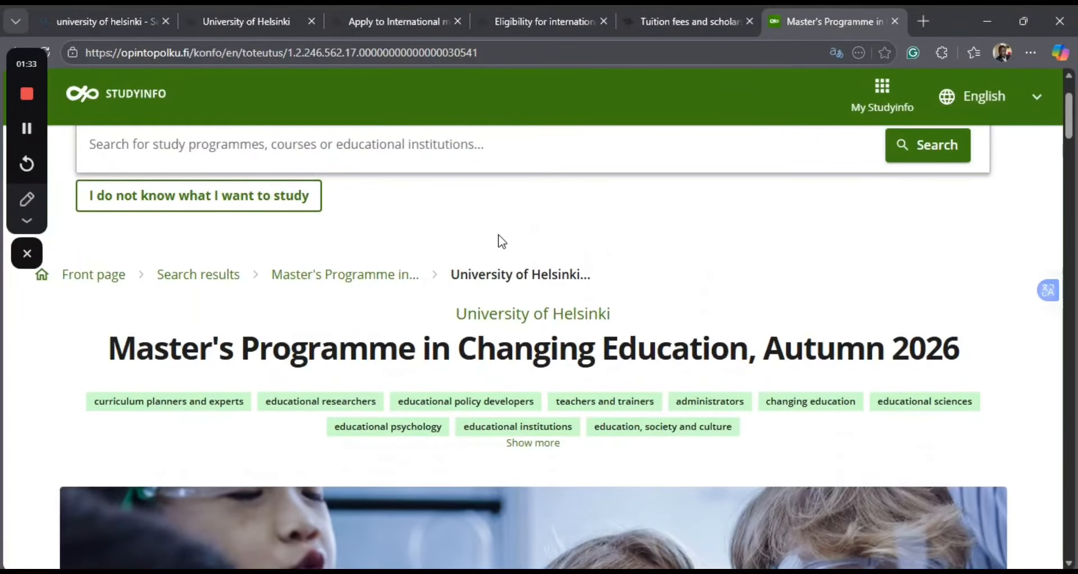
Review the programme's basic information, tuition fee, scholarship range, description and application period on Studyinfo.
scroll(537, 413, "down", 8)
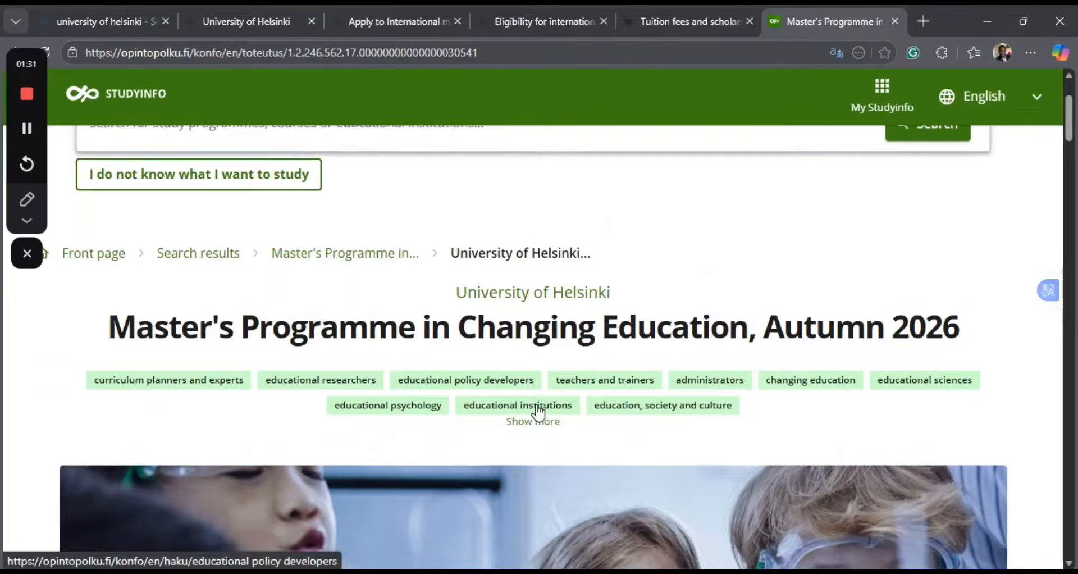
scroll(537, 405, "down", 3)
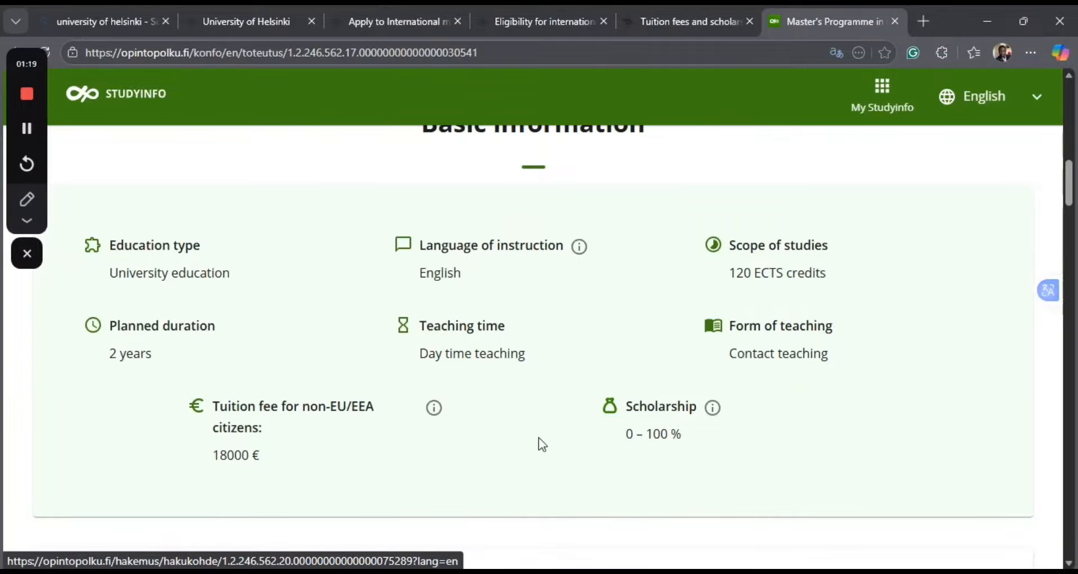
scroll(539, 437, "down", 1)
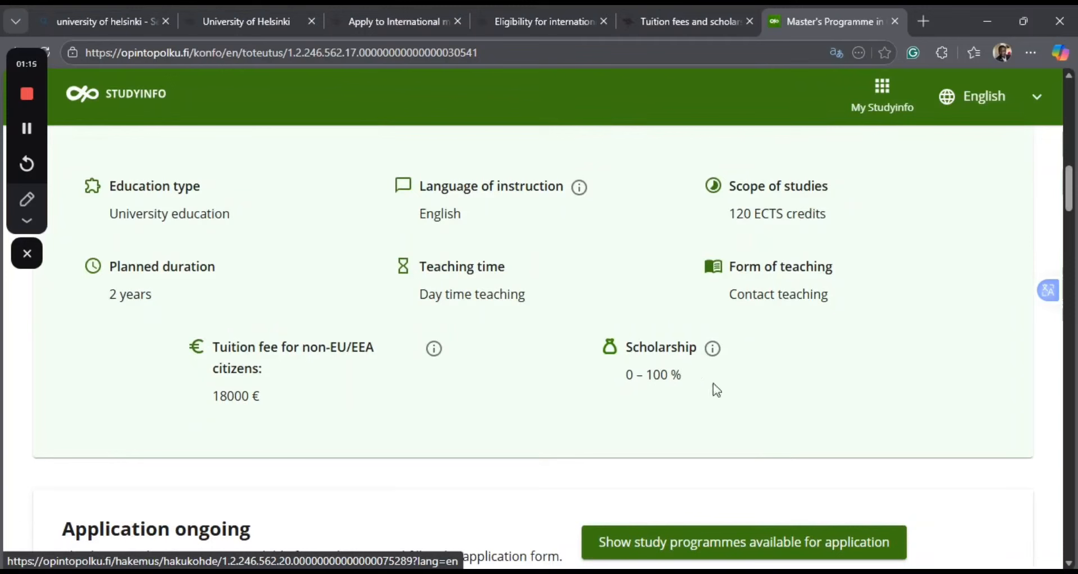
scroll(615, 416, "down", 4)
scroll(618, 417, "down", 12)
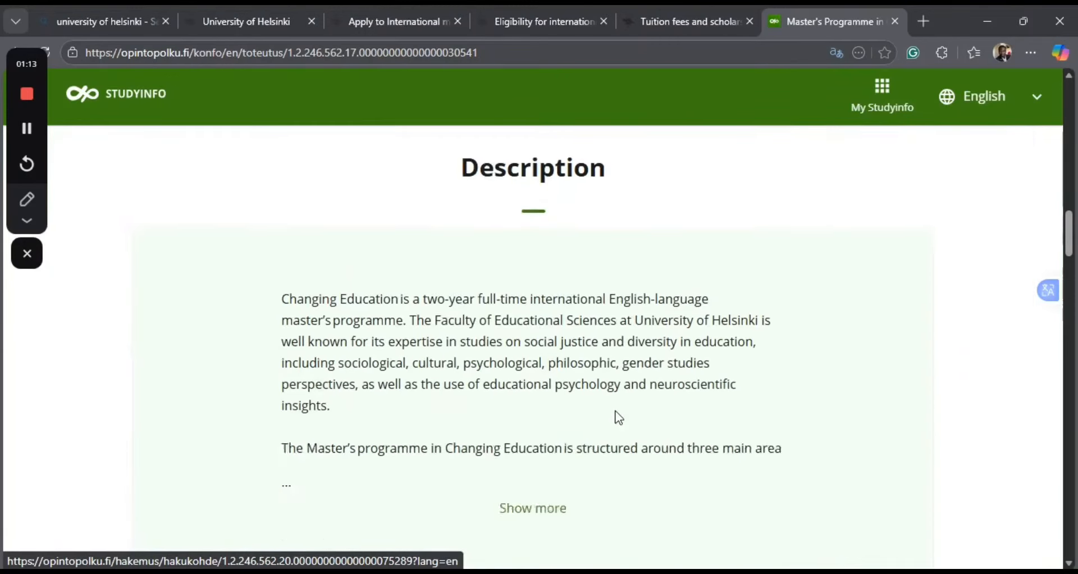
scroll(618, 415, "down", 1)
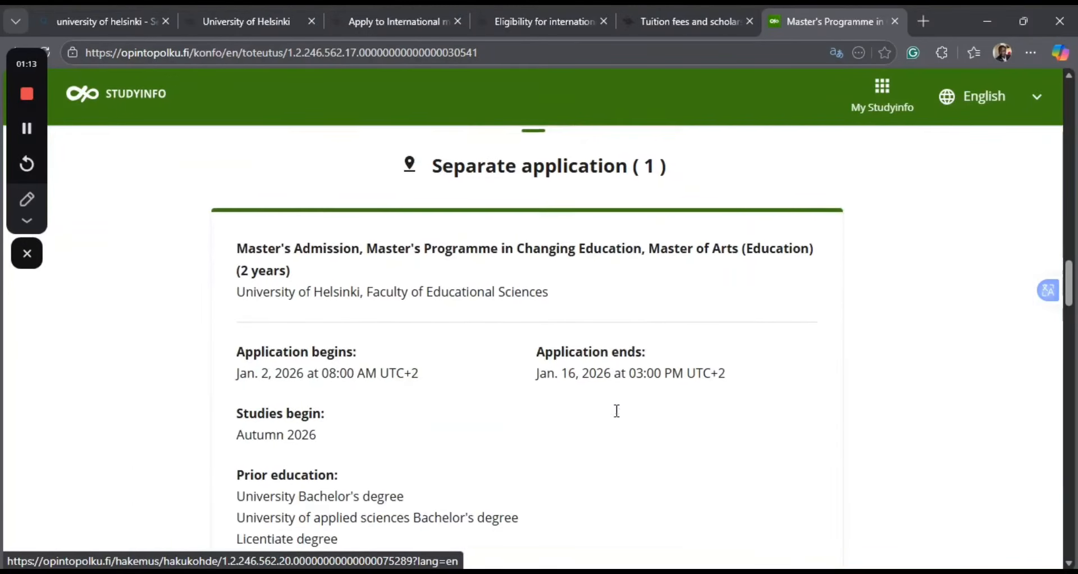
Open the application form for the Changing Education programme, review the access methods and continue without logging in.
scroll(390, 425, "down", 7)
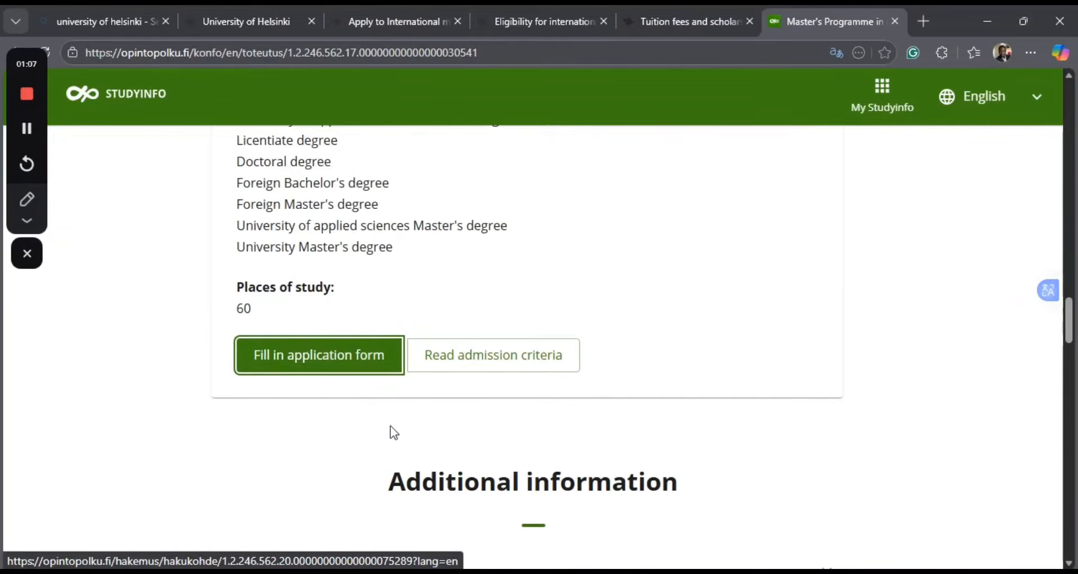
left_click(324, 364)
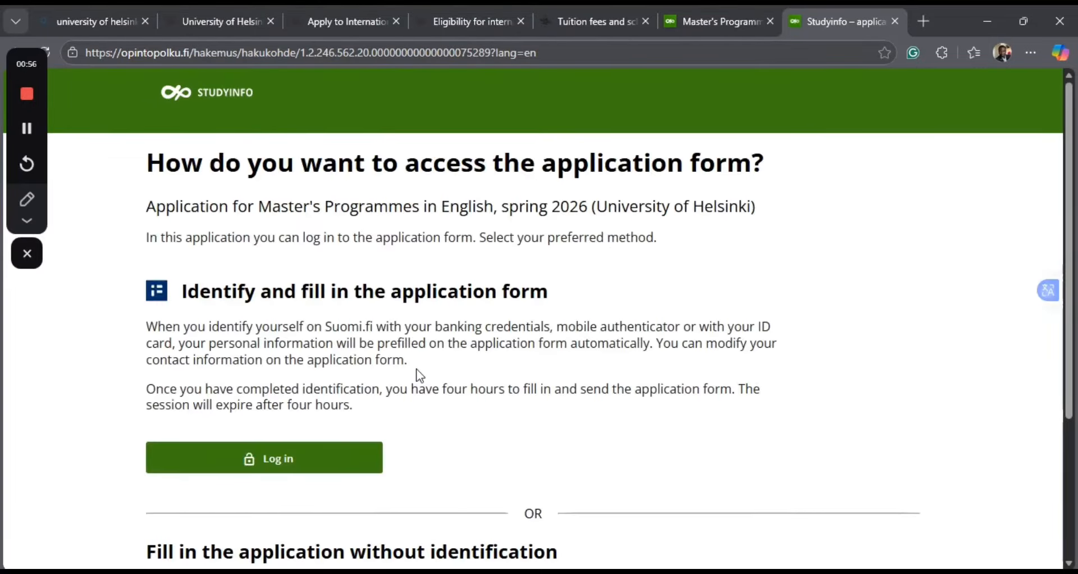
scroll(417, 368, "down", 2)
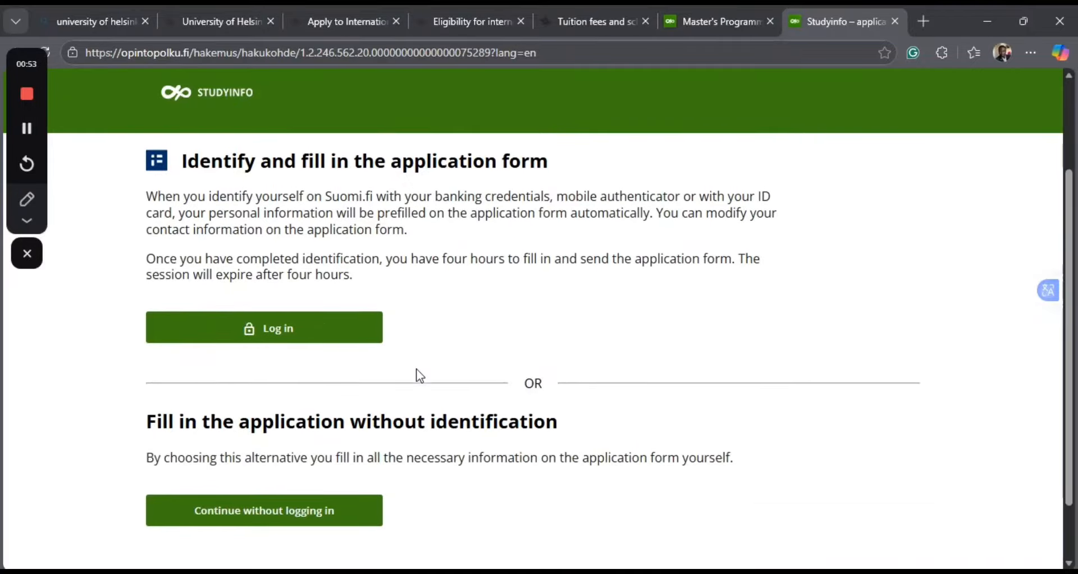
scroll(416, 368, "up", 1)
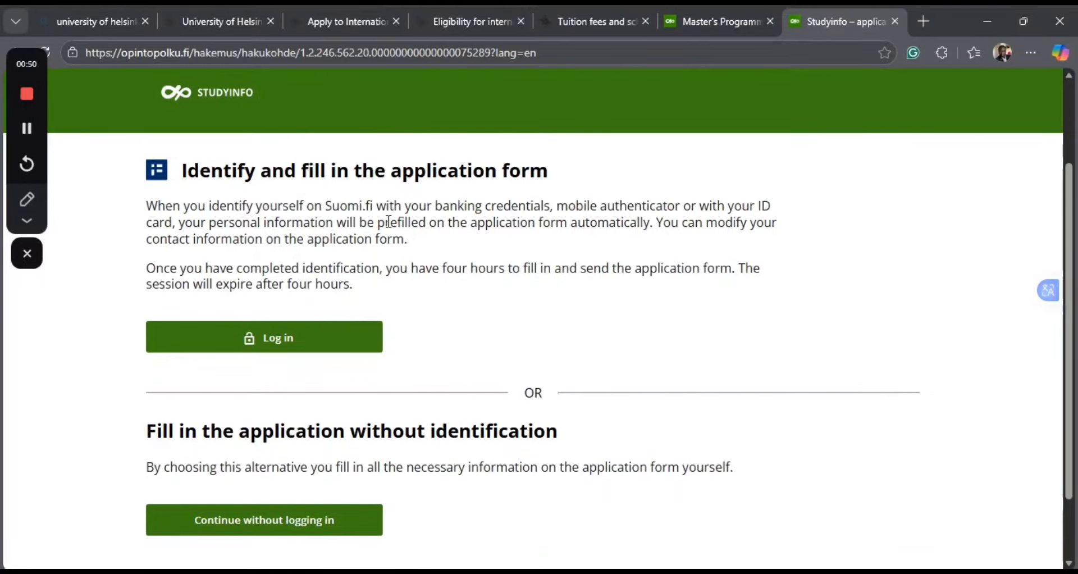
scroll(352, 412, "down", 1)
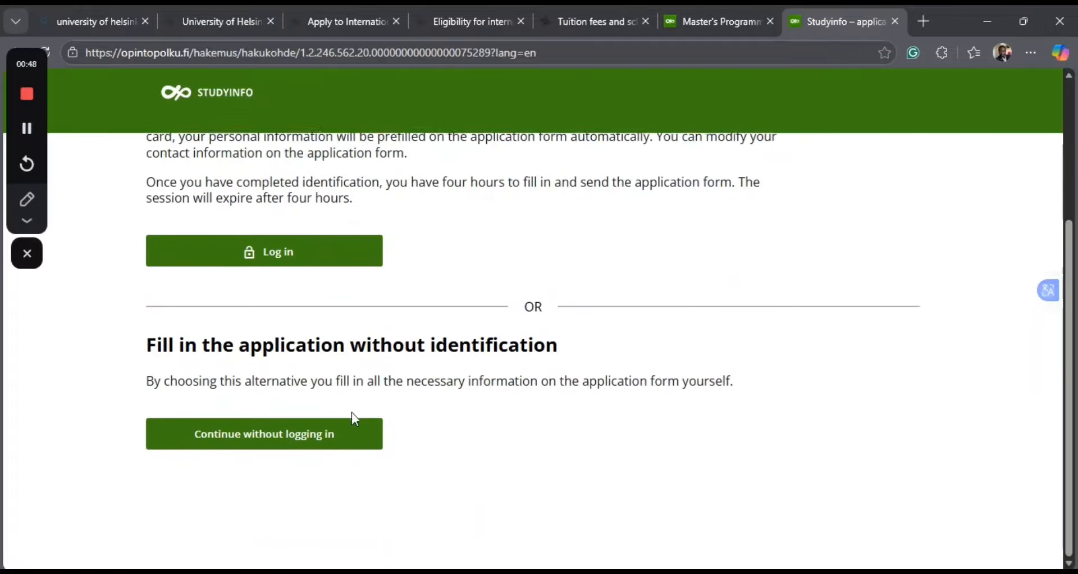
left_click(245, 449)
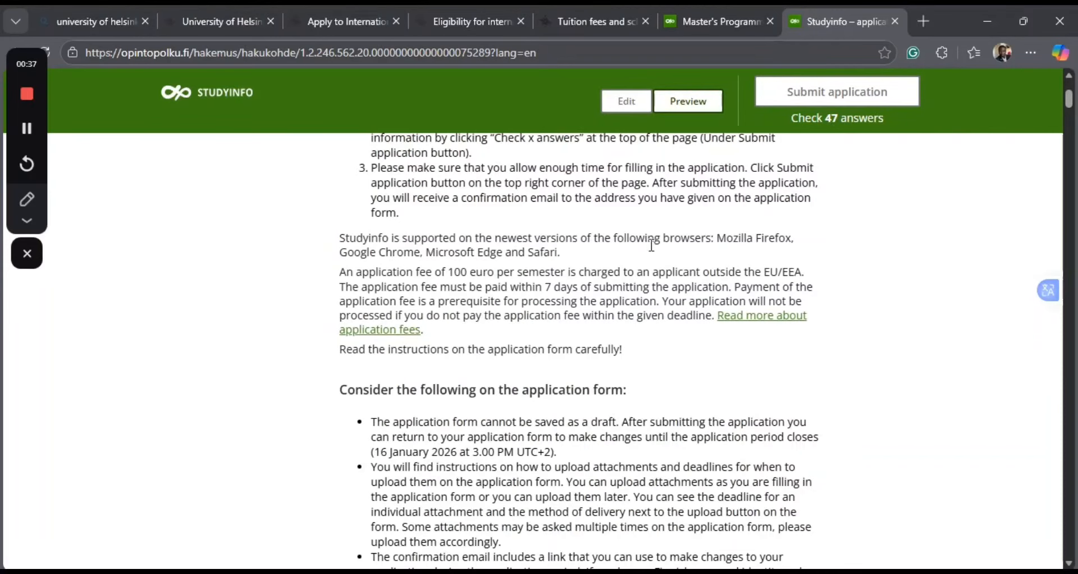
Read the form's filling instructions, application fee and submission notes, and check the study programme listed under Application Options.
scroll(649, 247, "up", 4)
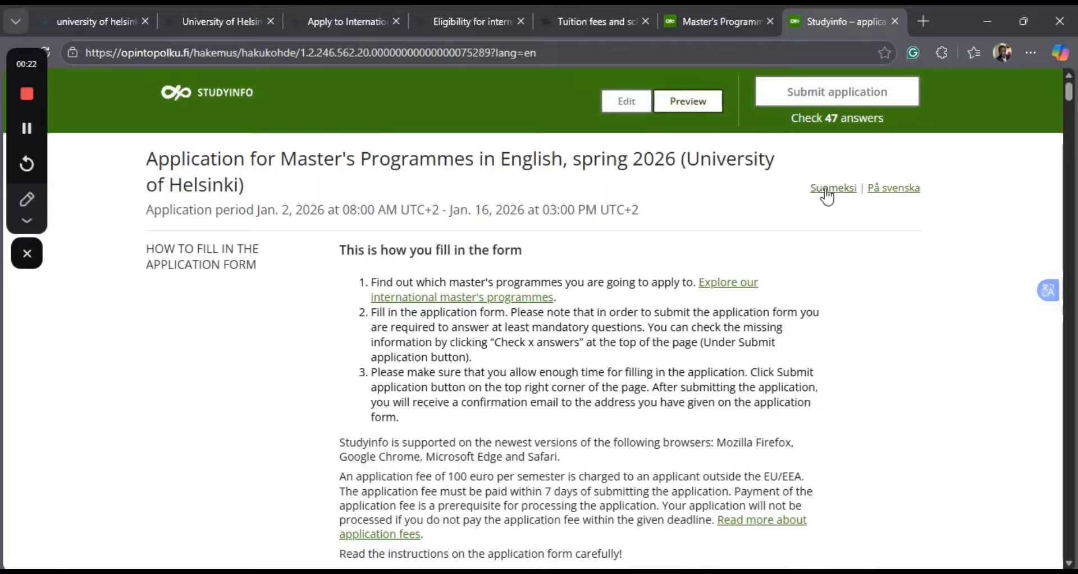
scroll(472, 297, "down", 2)
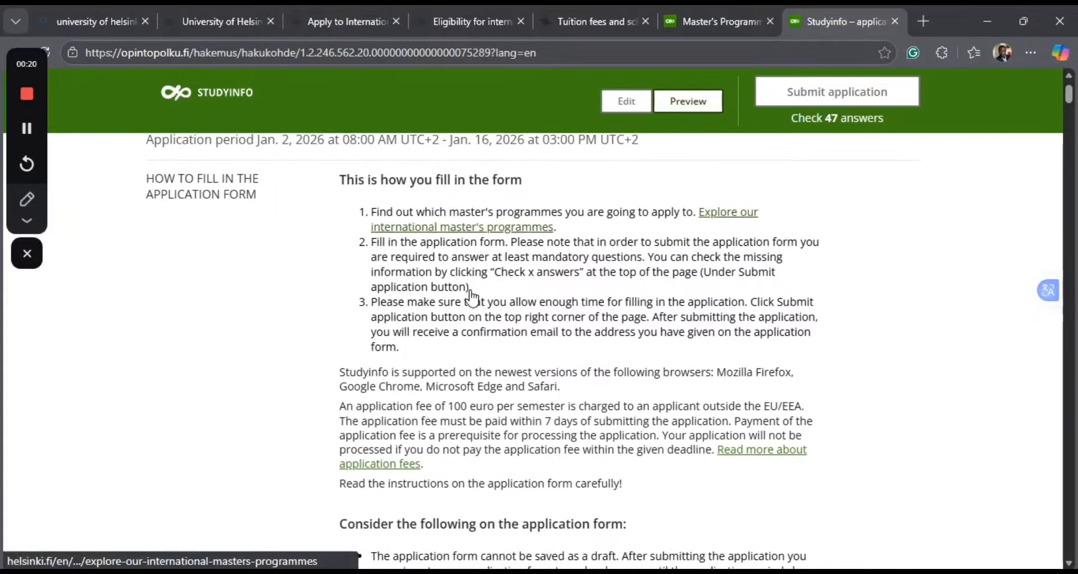
scroll(472, 289, "down", 3)
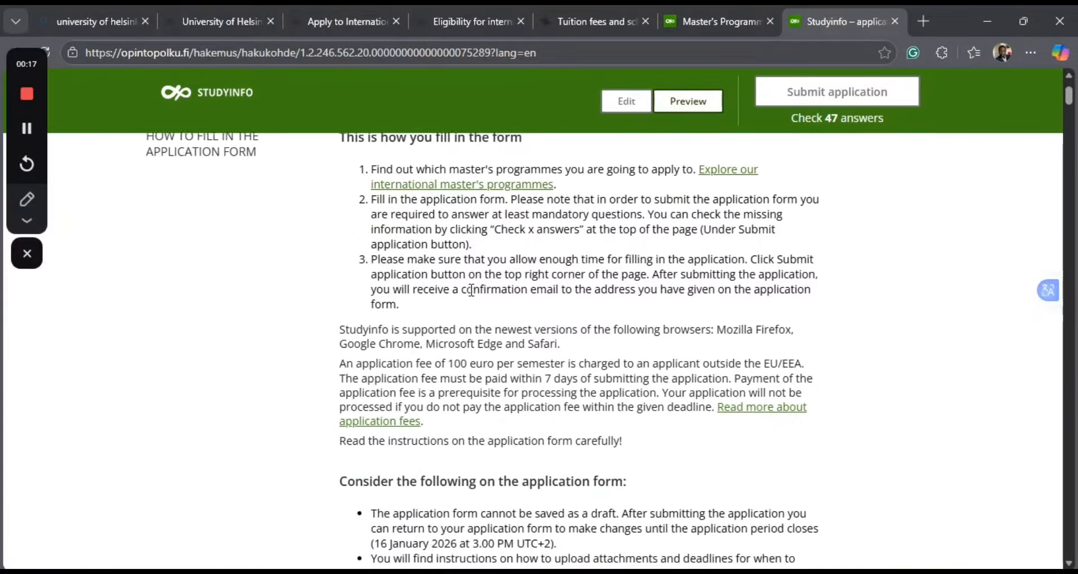
scroll(472, 290, "down", 3)
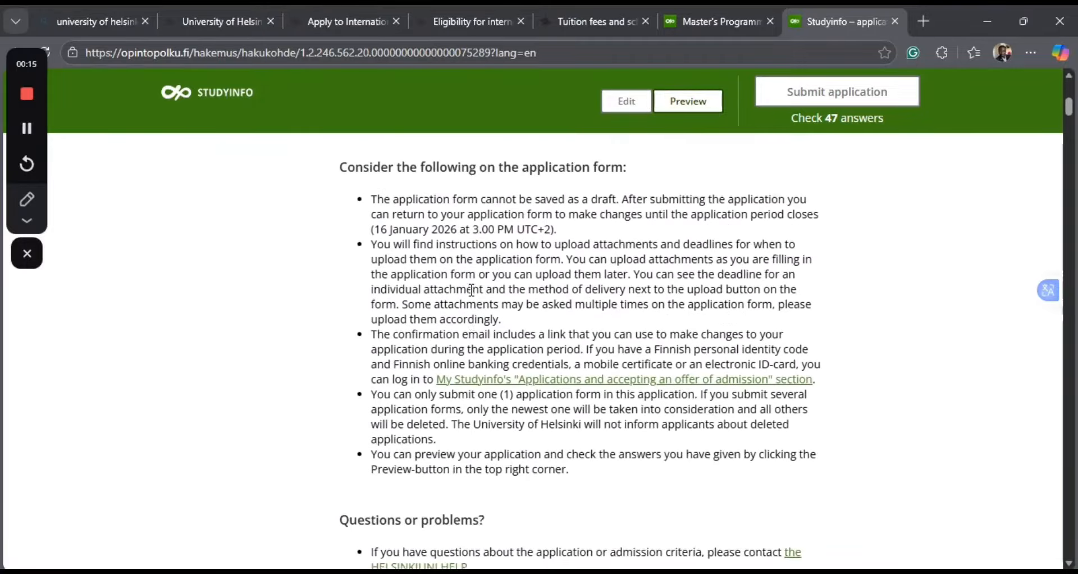
scroll(472, 289, "down", 4)
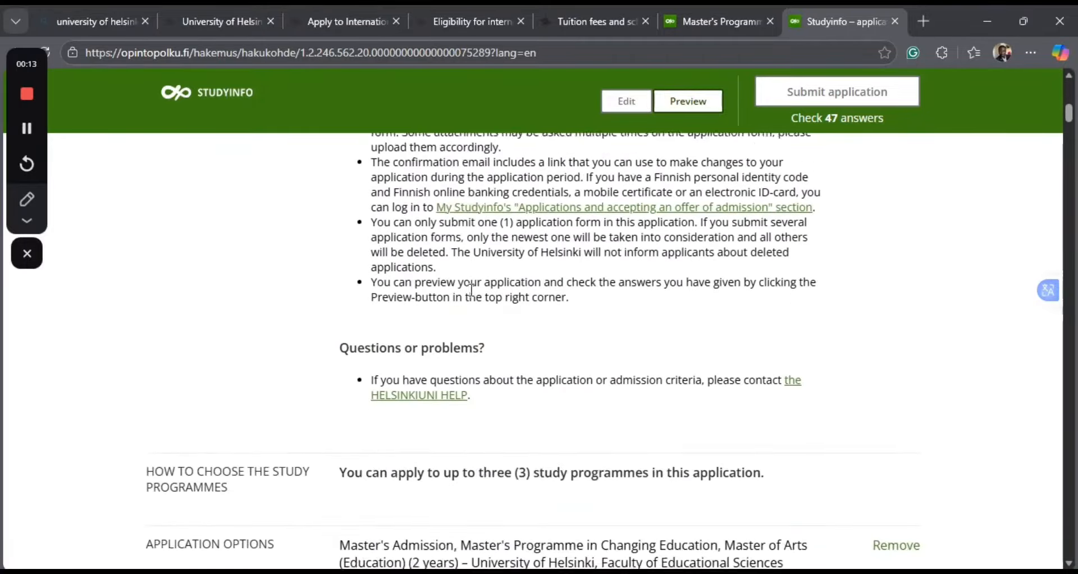
scroll(472, 290, "down", 3)
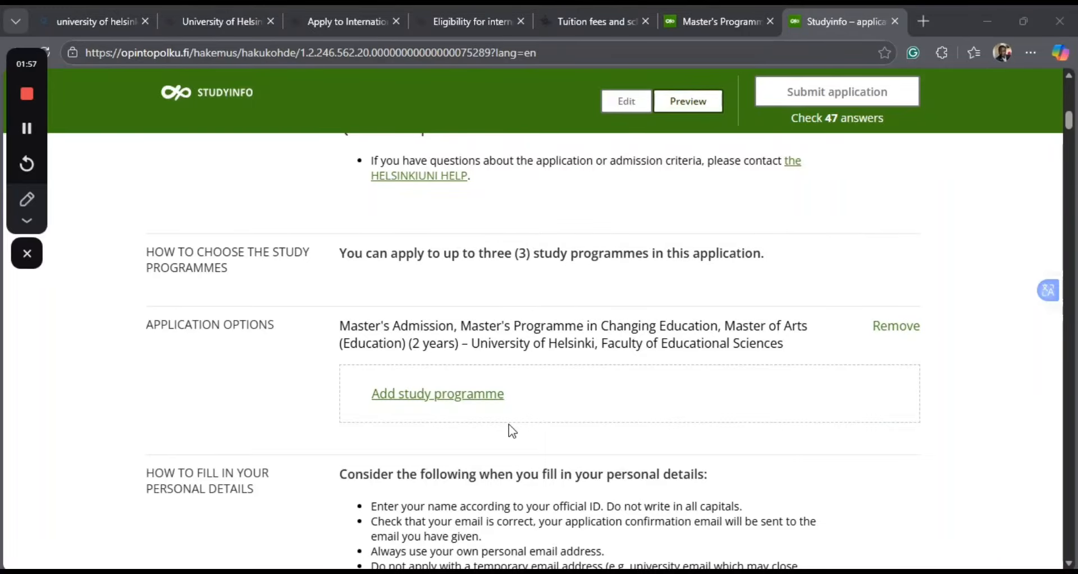
Read the personal details instructions, enter the applicant's first name, and use the same name as the preferred given name.
scroll(509, 425, "down", 4)
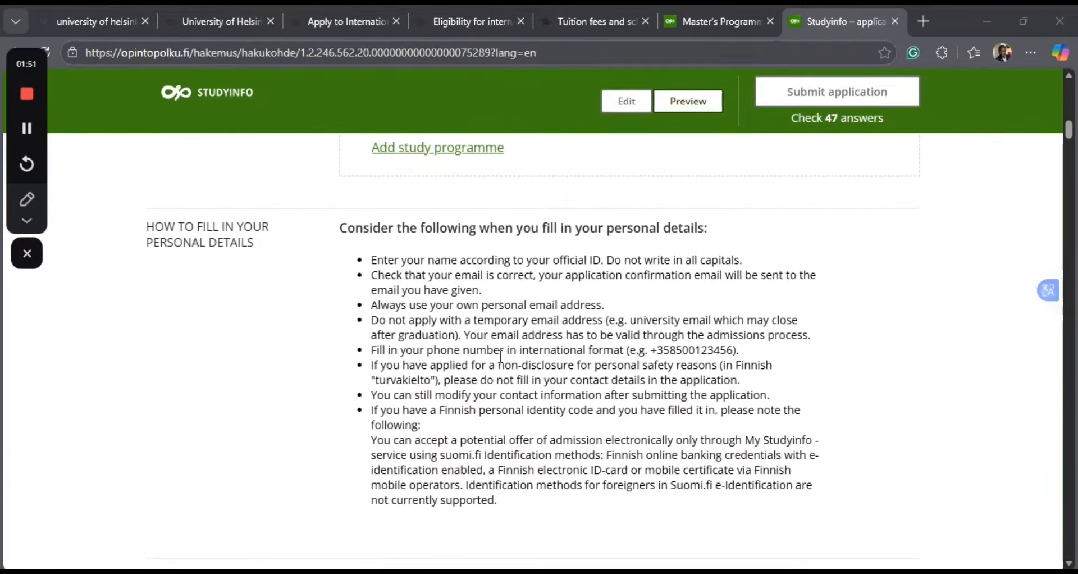
scroll(501, 357, "down", 5)
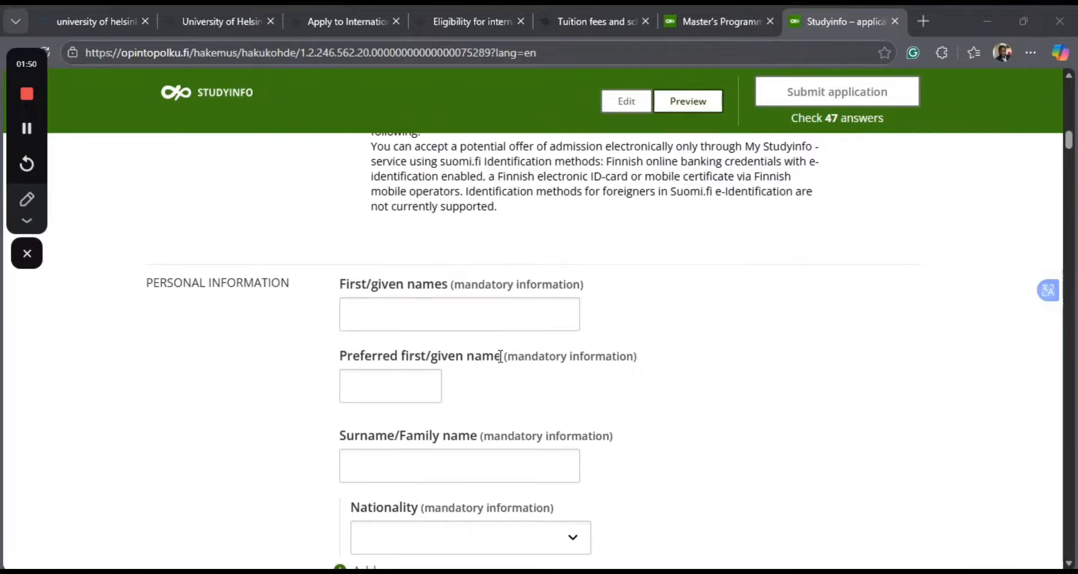
left_click(378, 323)
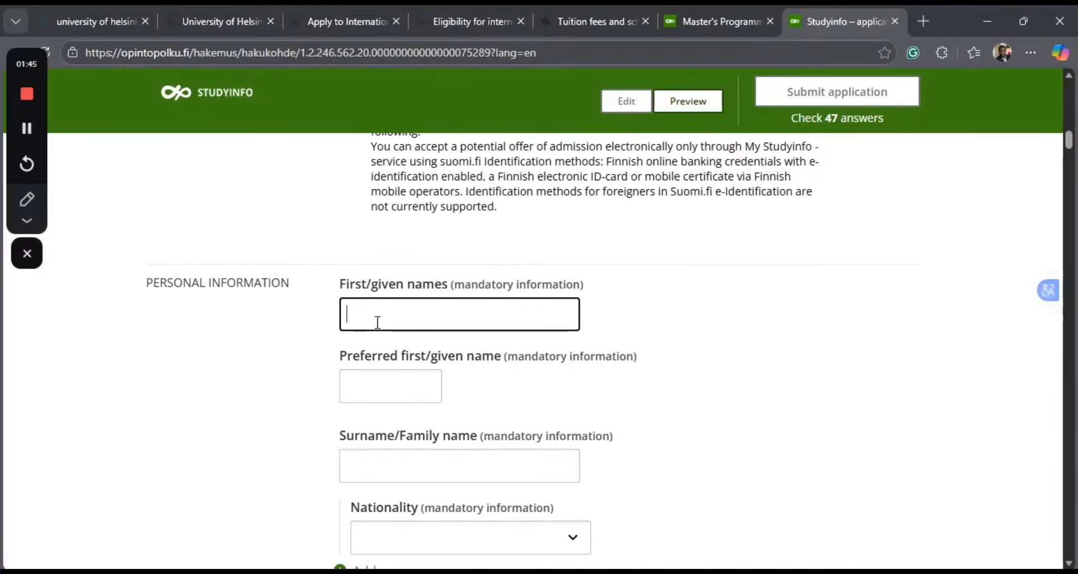
left_click(360, 393)
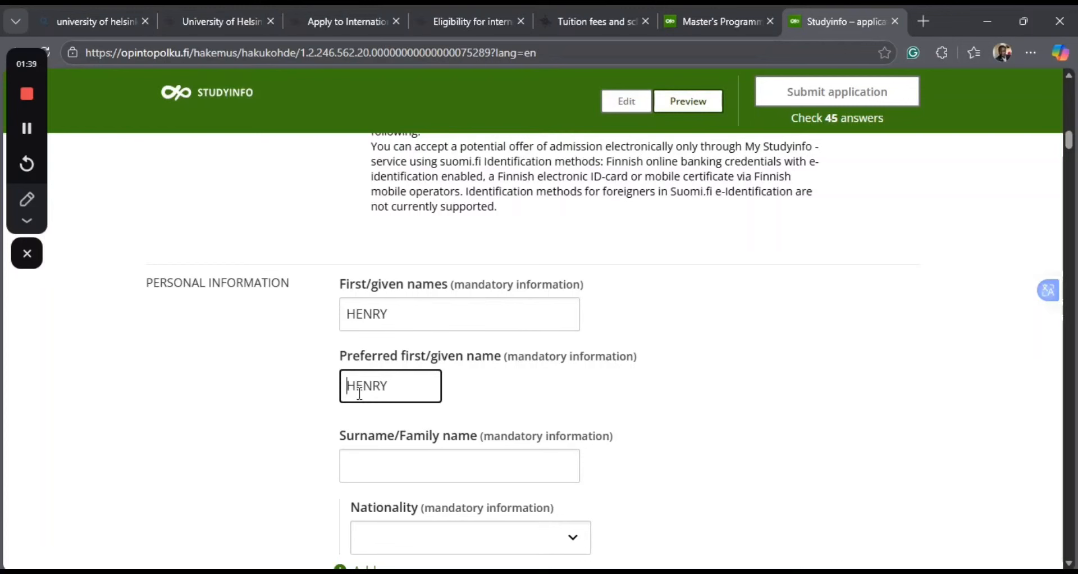
Enter the applicant's surname in the personal information section.
left_click(357, 473)
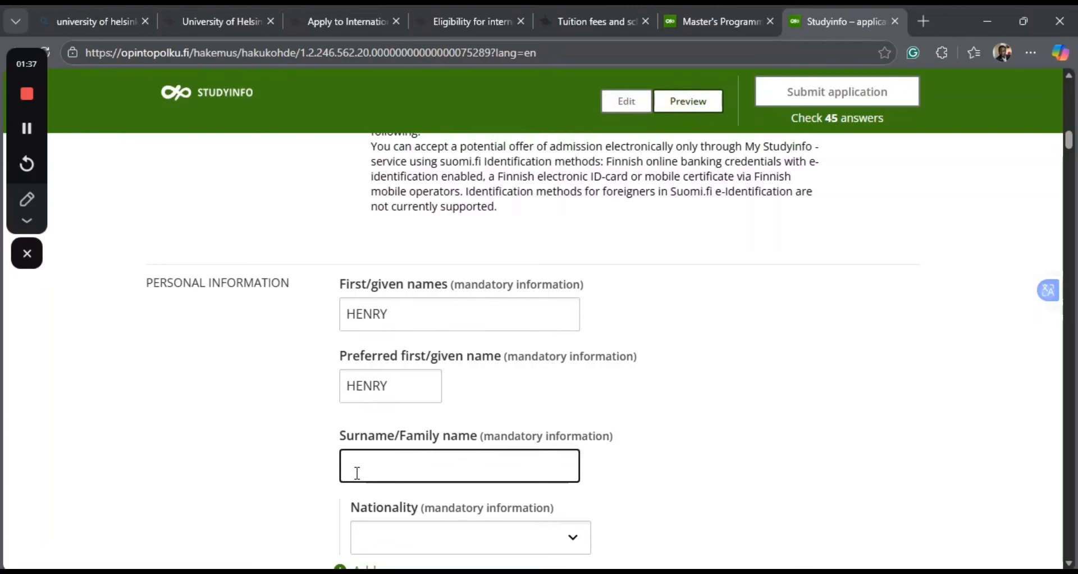
Set the applicant's nationality to Nigeria.
scroll(435, 493, "down", 2)
left_click(516, 457)
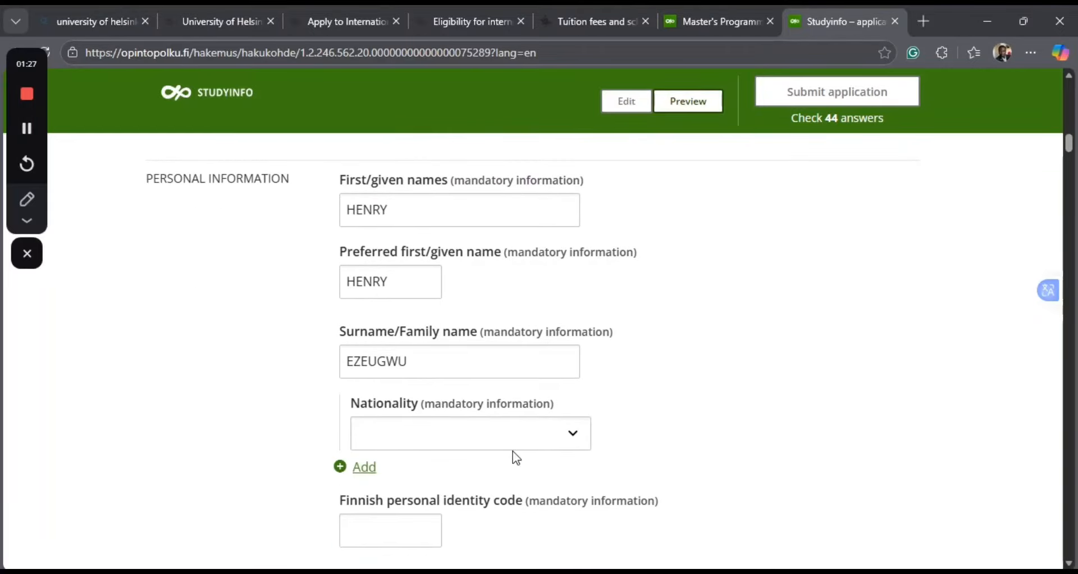
left_click(559, 447)
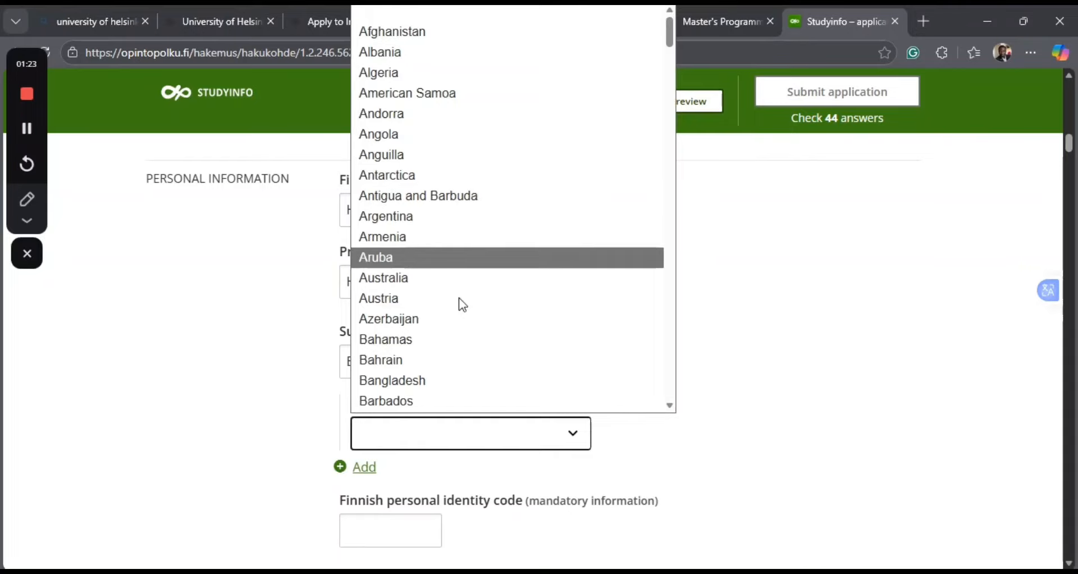
scroll(459, 297, "down", 1)
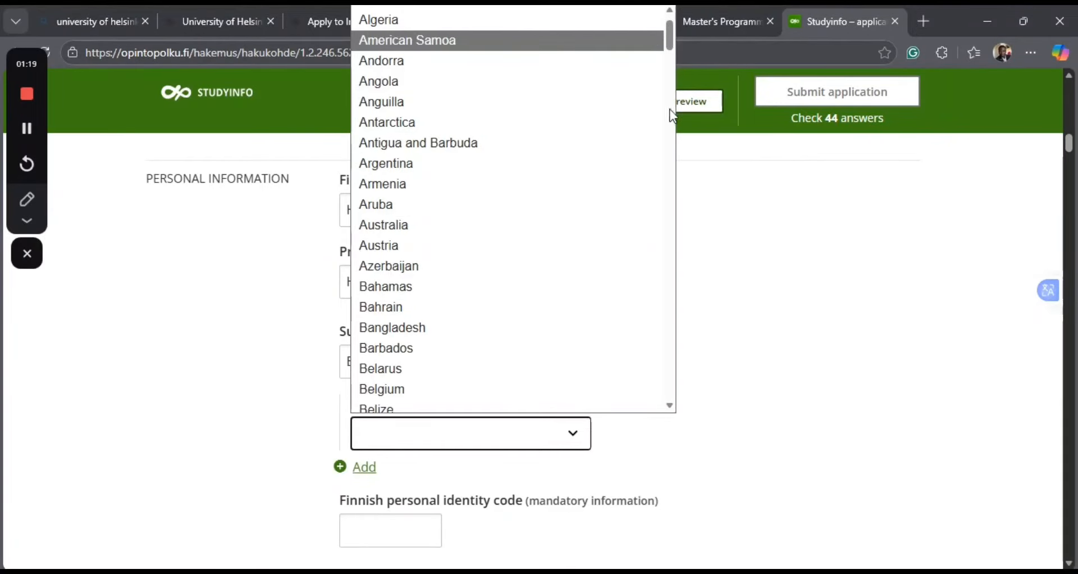
scroll(670, 33, "up", 1)
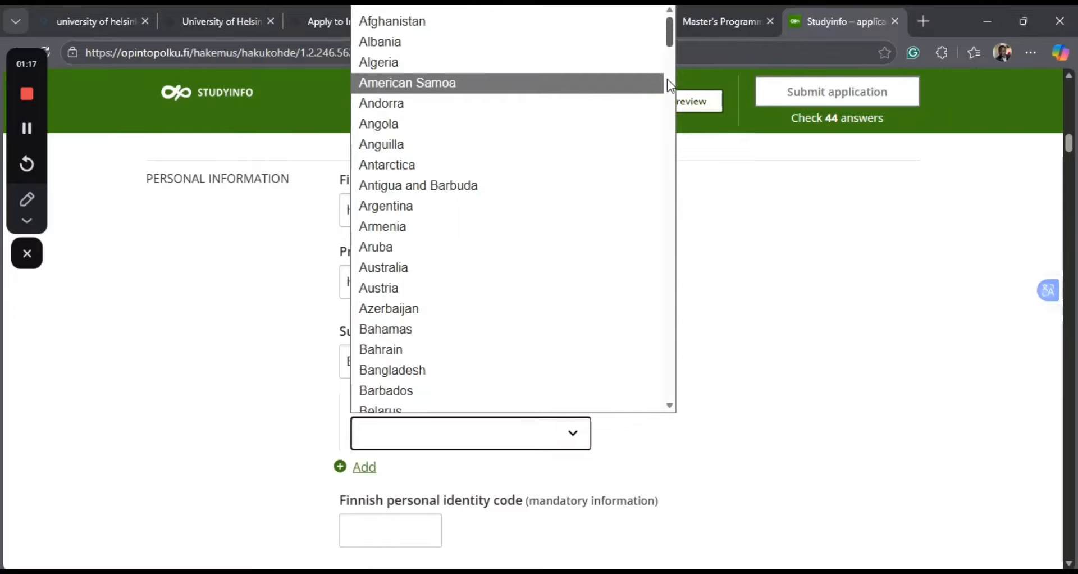
left_click_drag(670, 19, 695, 236)
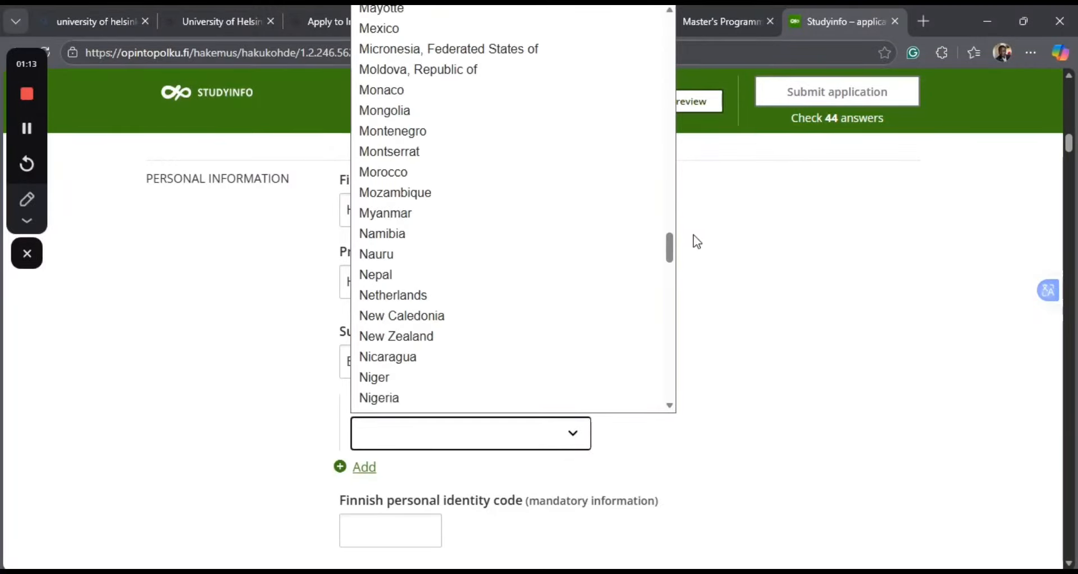
left_click(418, 397)
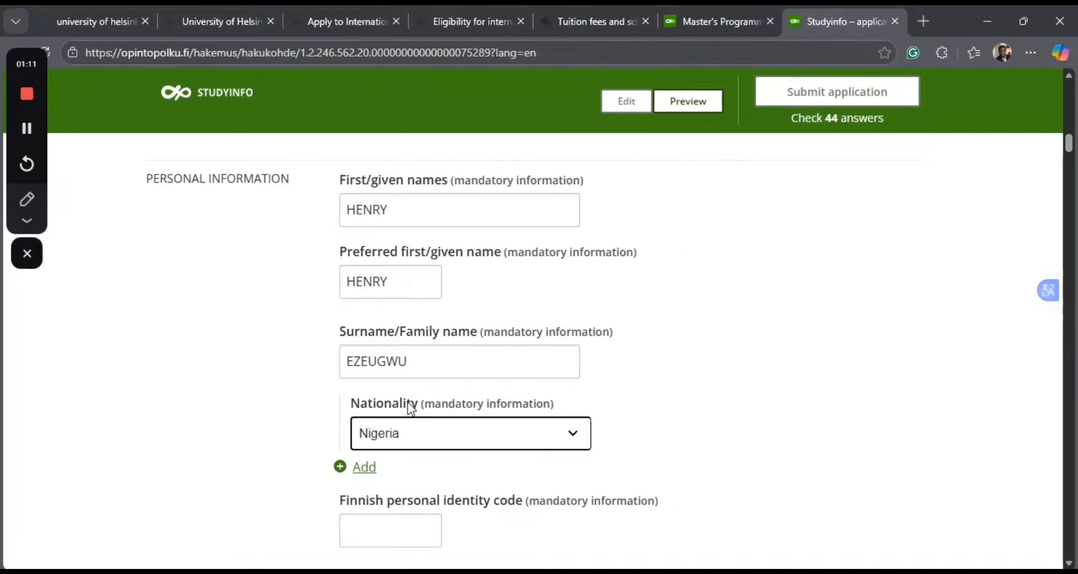
Answer No to the question about having a Finnish personal identity code.
scroll(504, 462, "down", 3)
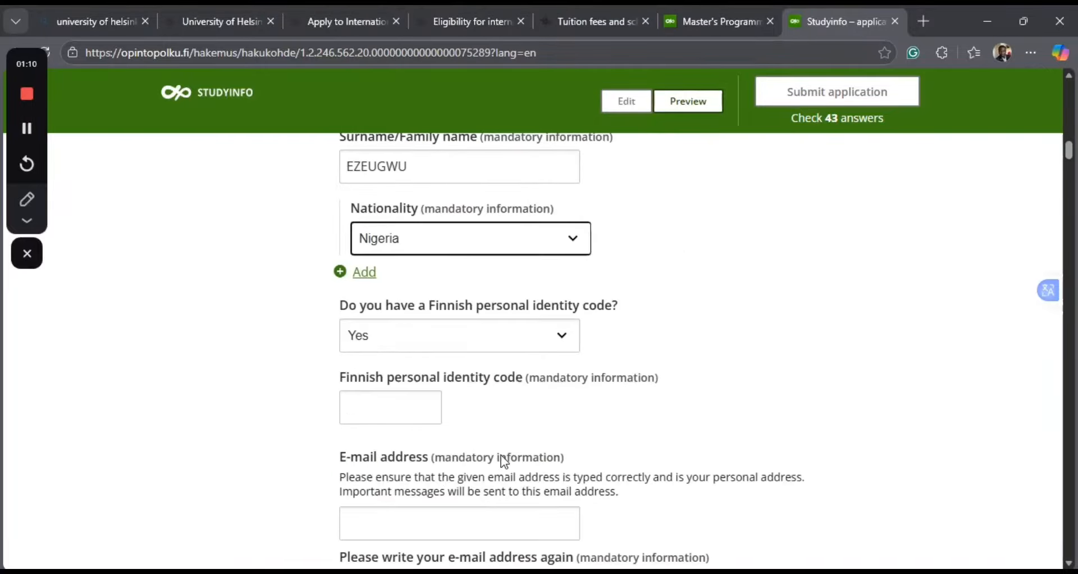
left_click(570, 347)
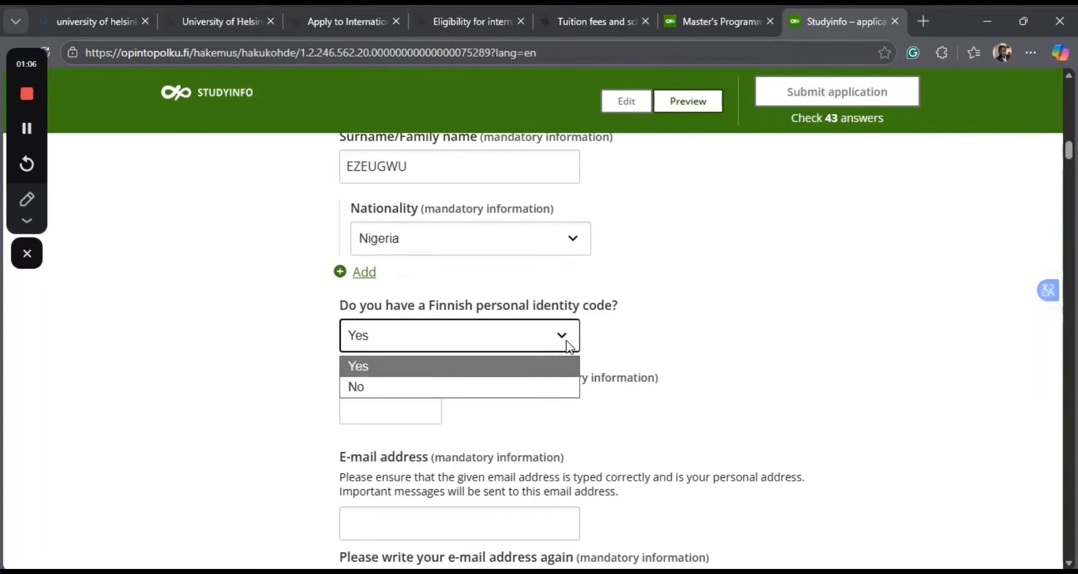
left_click(418, 389)
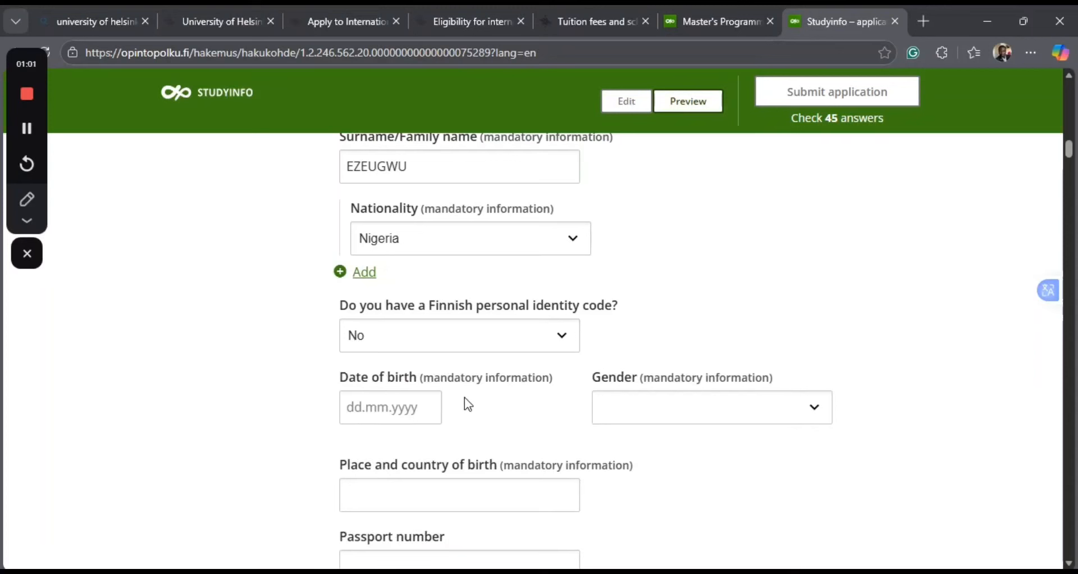
Enter the applicant's date of birth in dd.mm.yyyy format and set the gender to male.
left_click(356, 405)
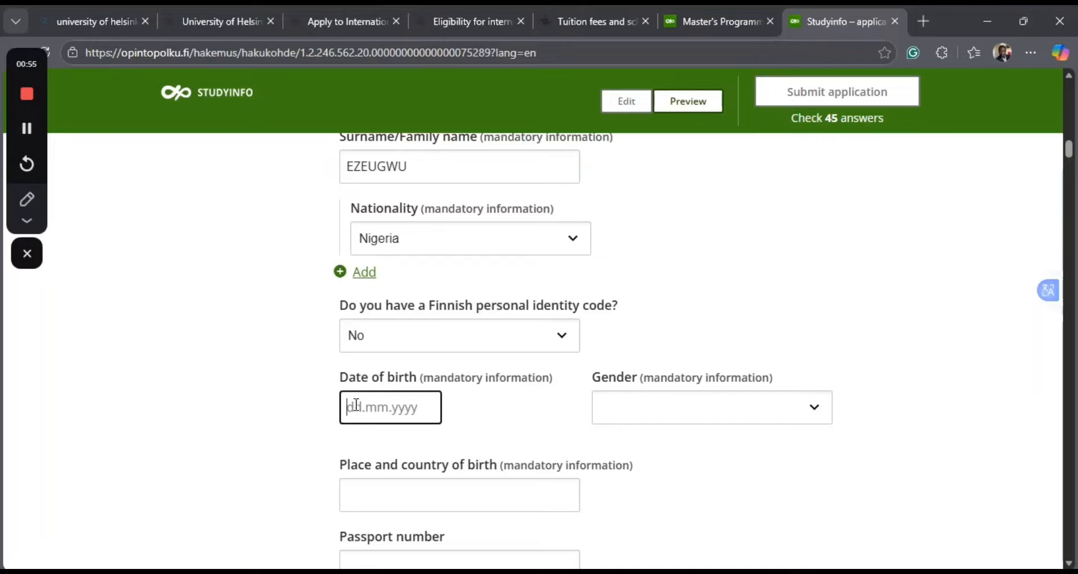
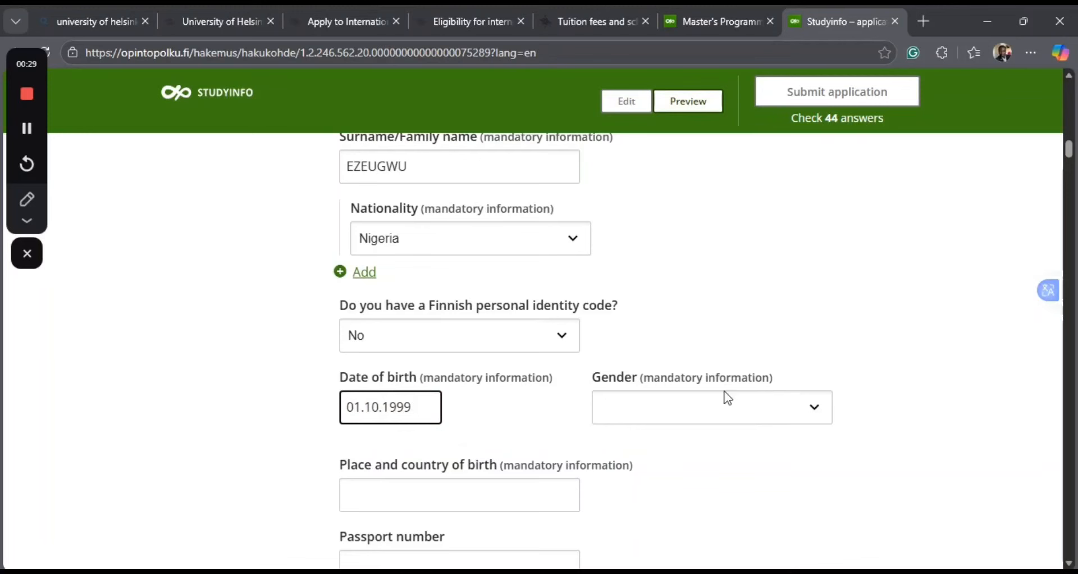
left_click(820, 410)
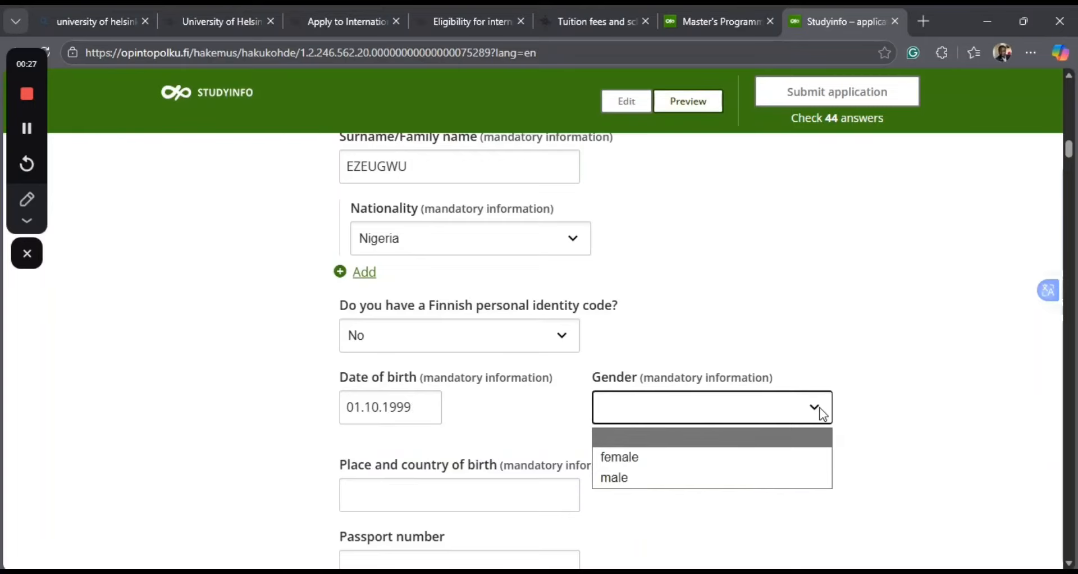
left_click(616, 481)
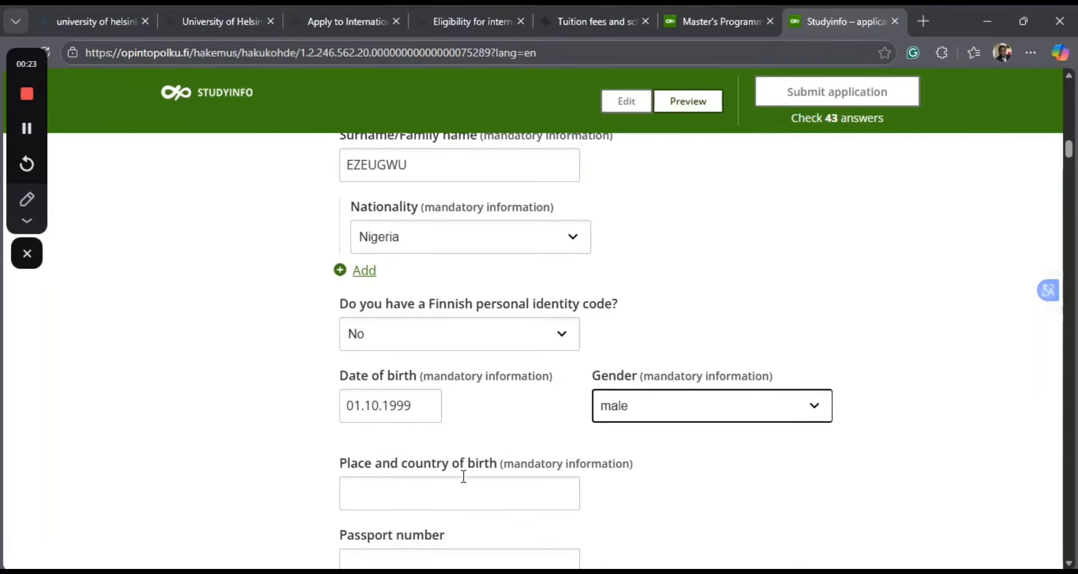
Enter "Kano, Nigeria" as the place and country of birth.
scroll(462, 475, "down", 1)
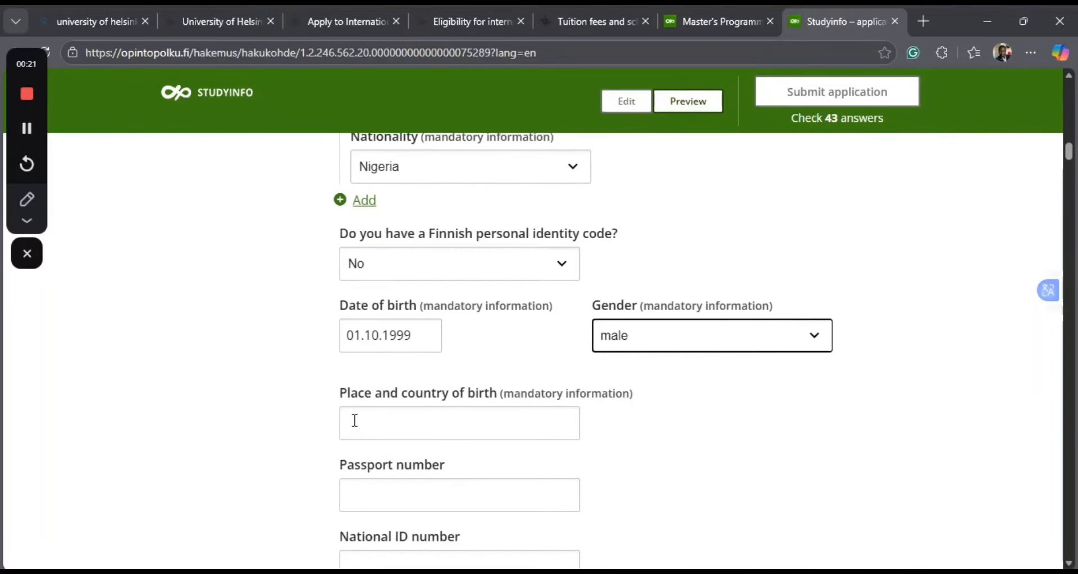
left_click(359, 424)
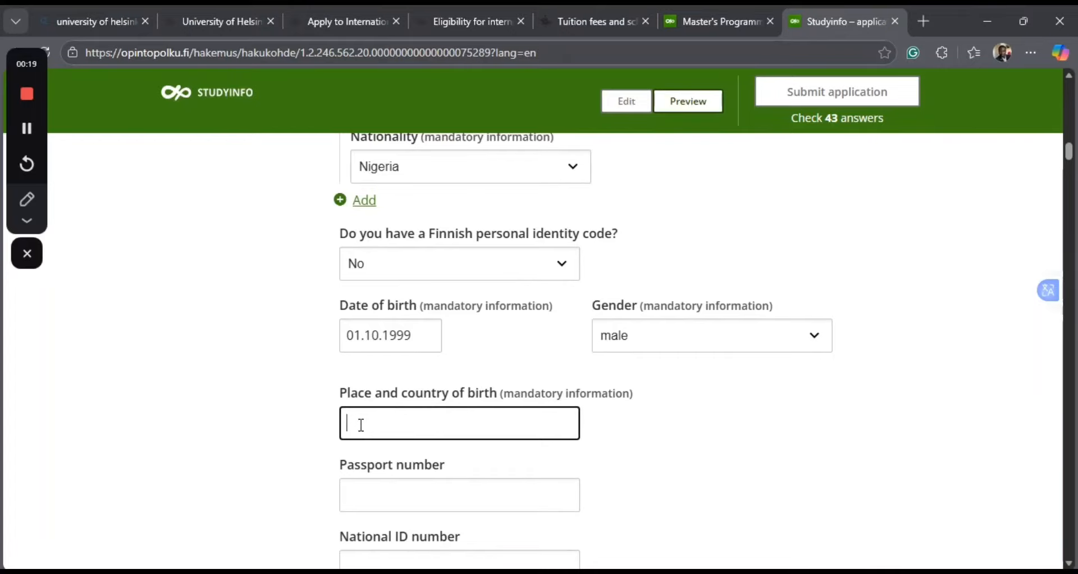
type("k")
key("BackSpace")
type("Kano, Nih")
key("BackSpace")
type("h")
key("BackSpace")
type("geria")
Fill in the applicant's passport number and national ID number.
scroll(404, 426, "down", 1)
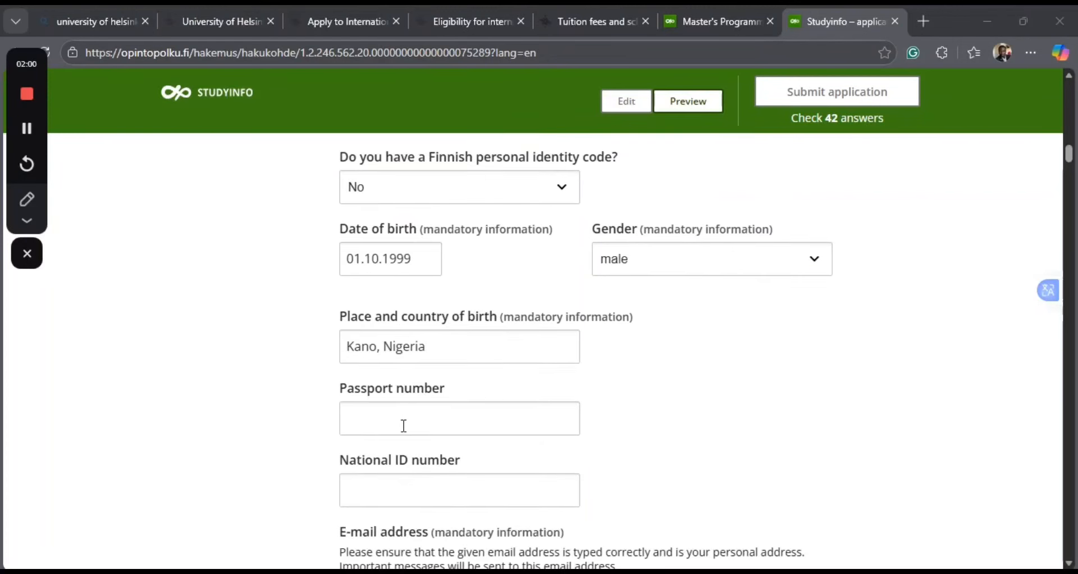
left_click(385, 429)
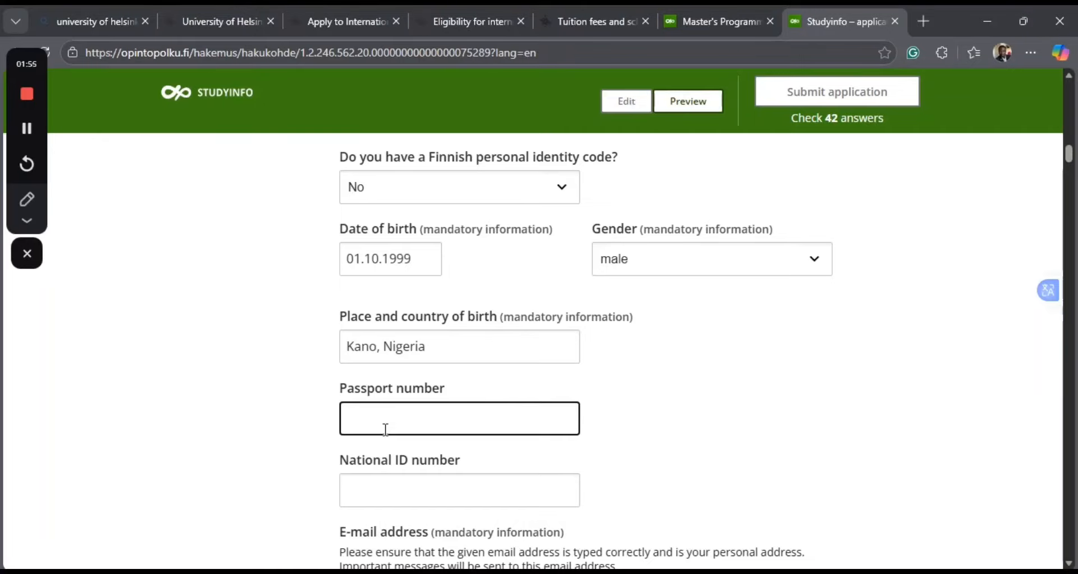
type("A12345678")
left_click(385, 478)
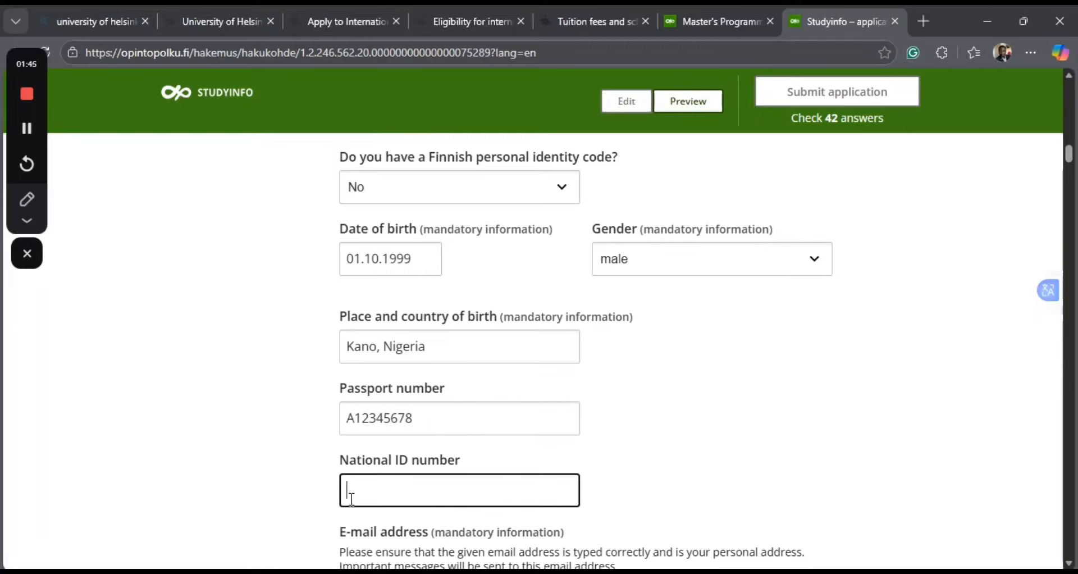
type("1234567890")
Enter the applicant's e-mail address in the mandatory e-mail field.
scroll(466, 447, "down", 3)
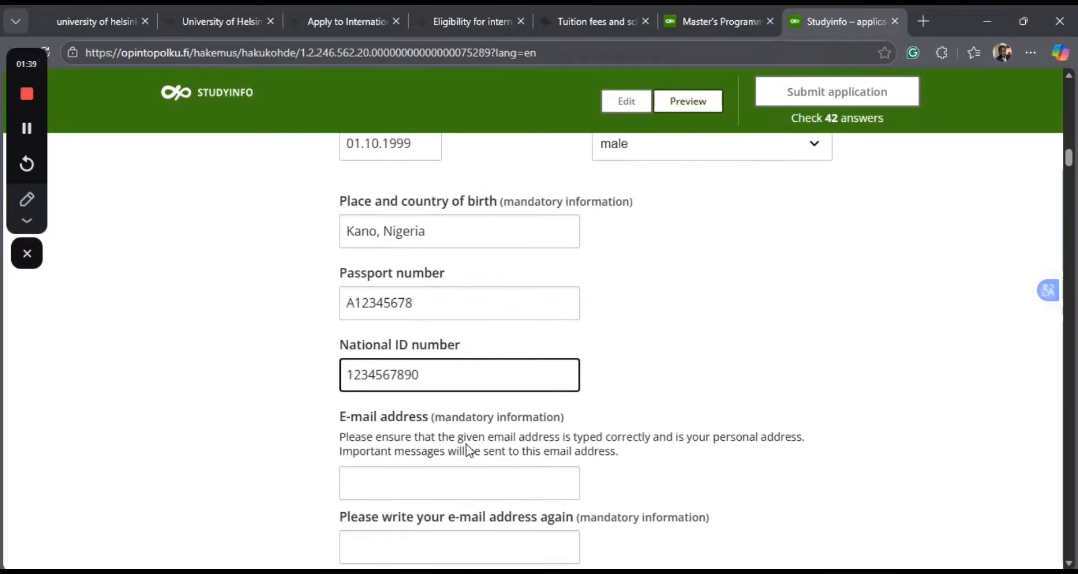
left_click(369, 425)
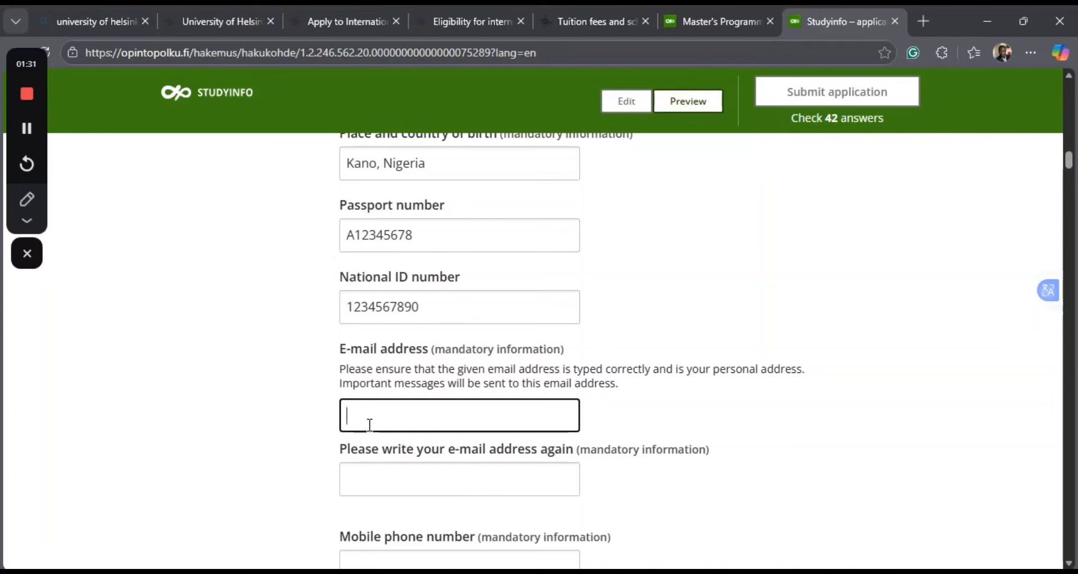
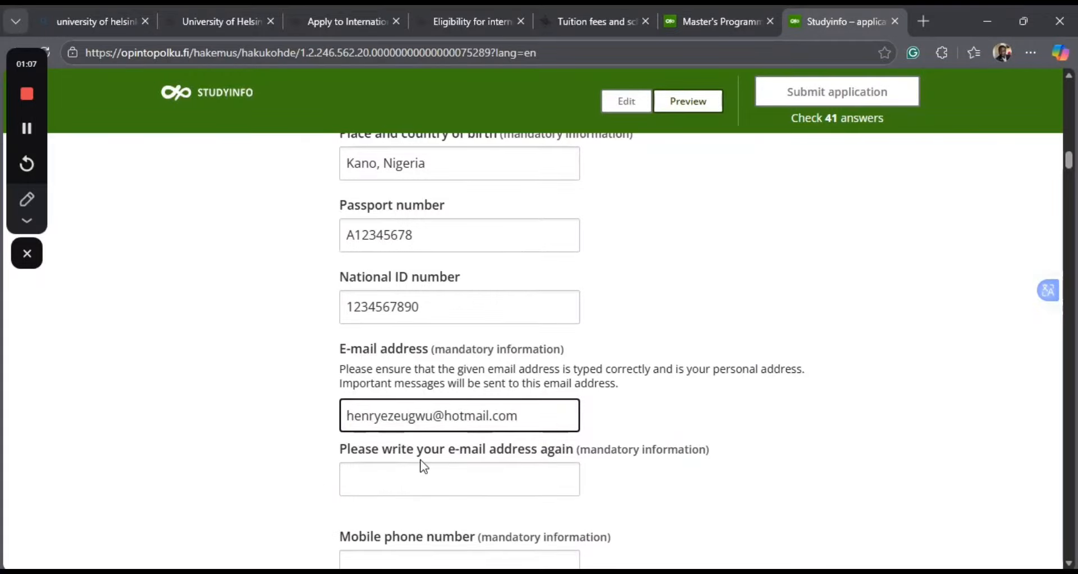
scroll(379, 470, "down", 1)
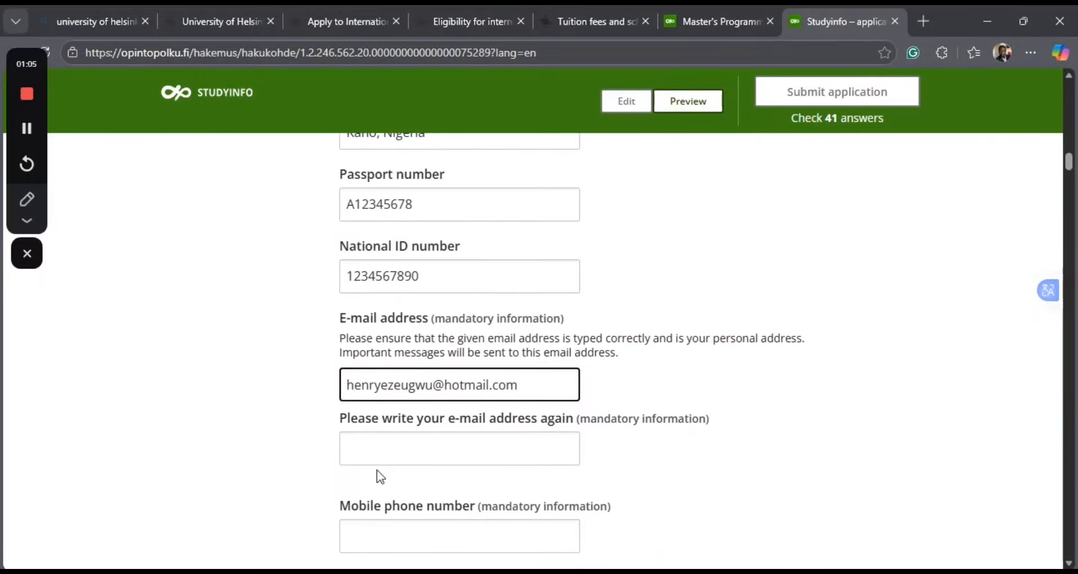
left_click(437, 450)
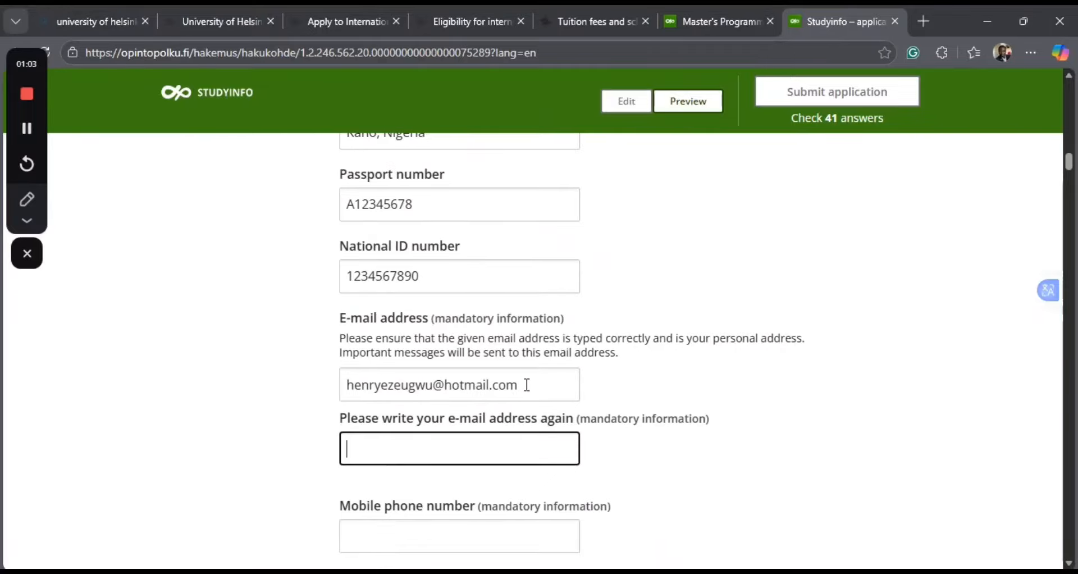
left_click_drag(527, 385, 391, 486)
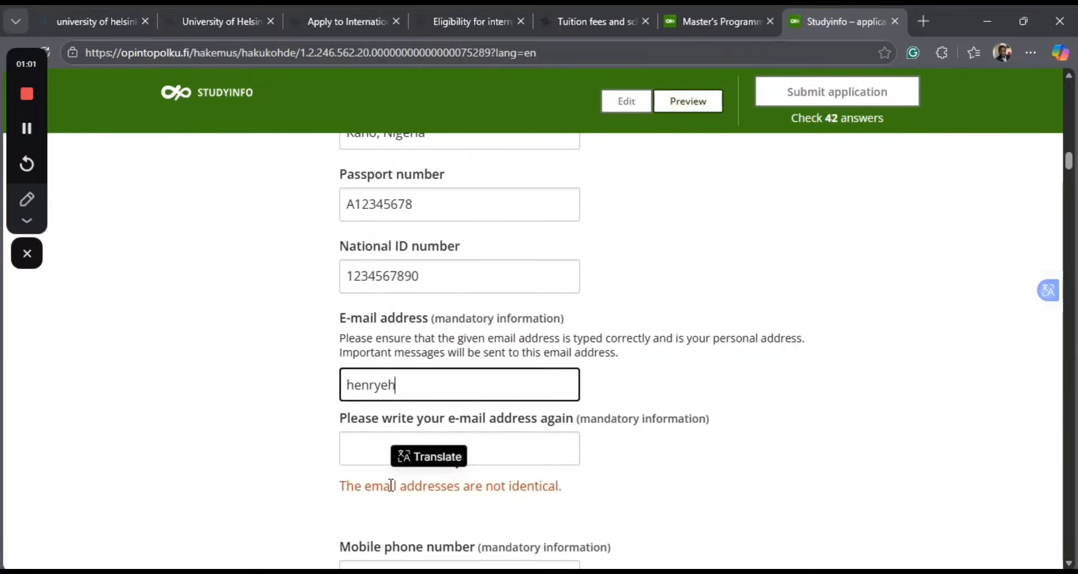
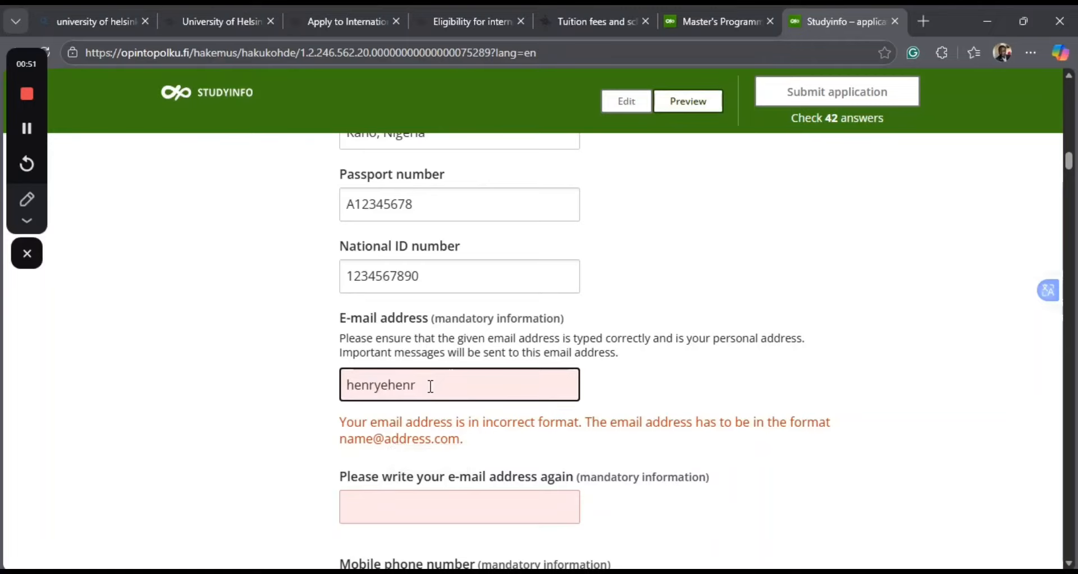
Correct the overwritten entry in the first e-mail field to the applicant's full e-mail address.
key("BackSpace")
key("BackSpace")
key("BackSpace")
key("BackSpace")
key("BackSpace")
key("BackSpace")
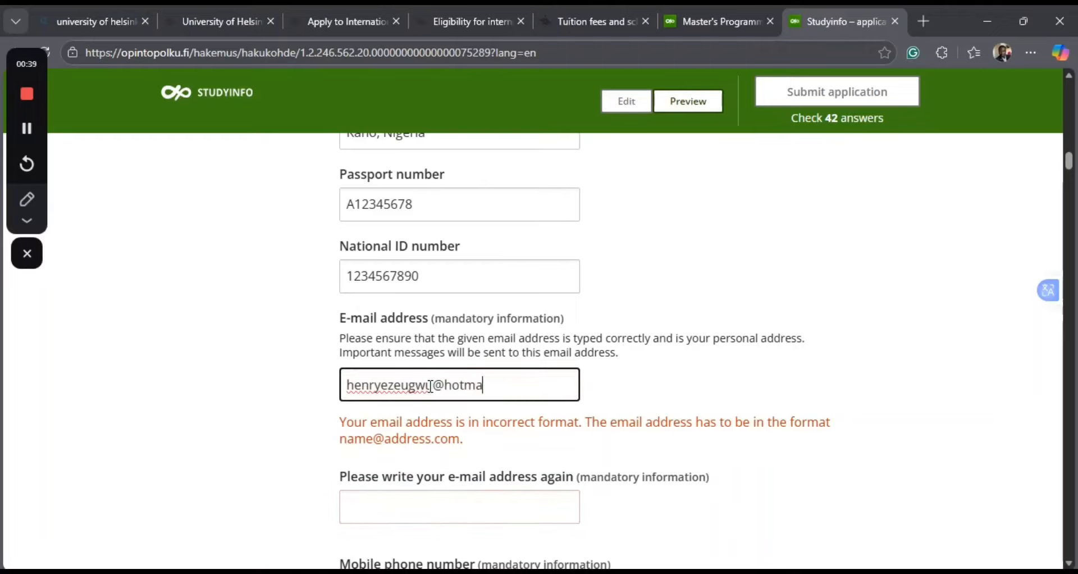
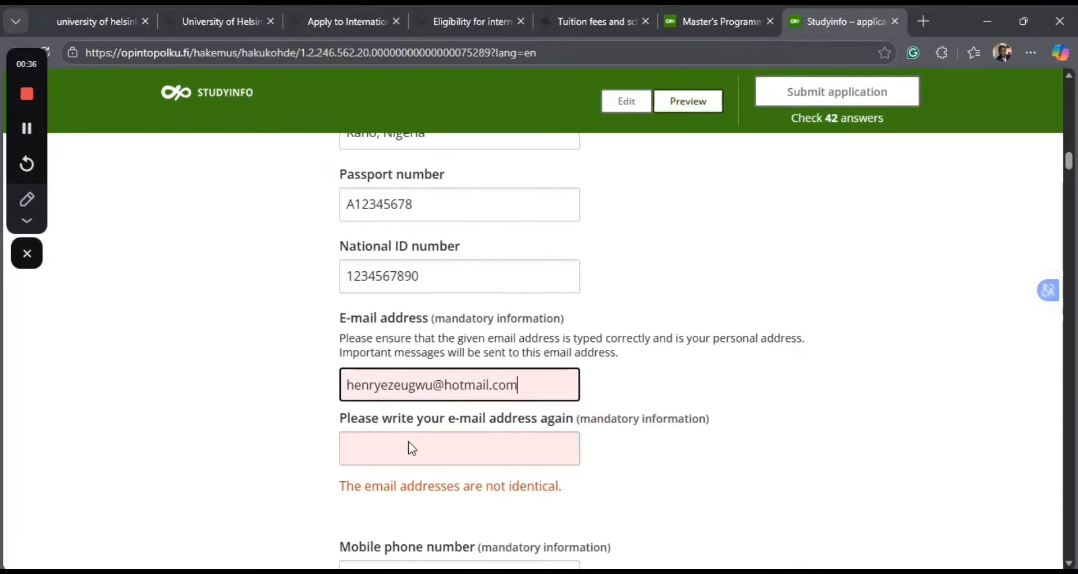
Enter the applicant's e-mail address again in the mandatory confirmation field.
left_click(364, 456)
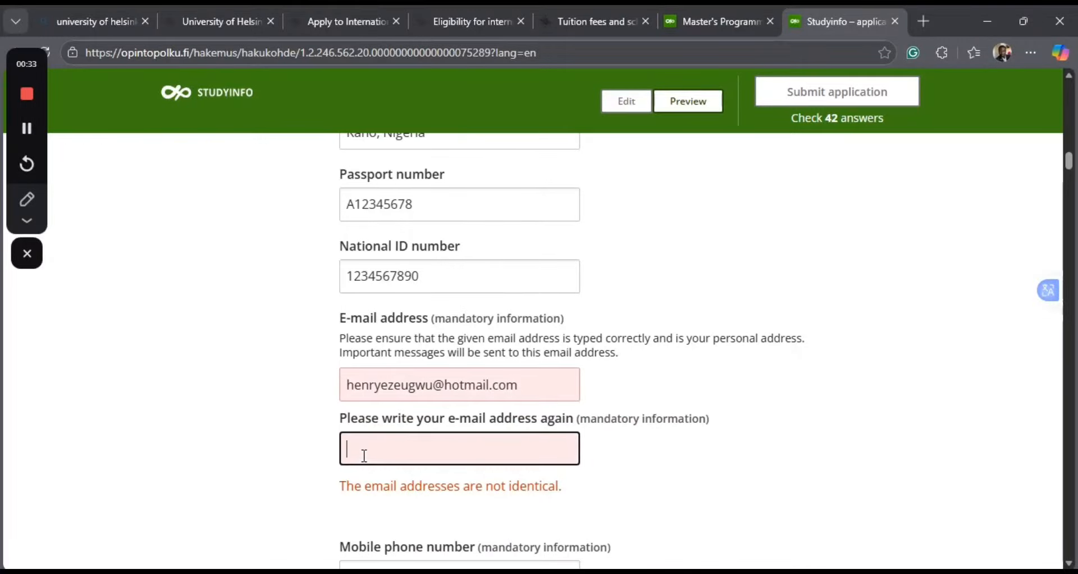
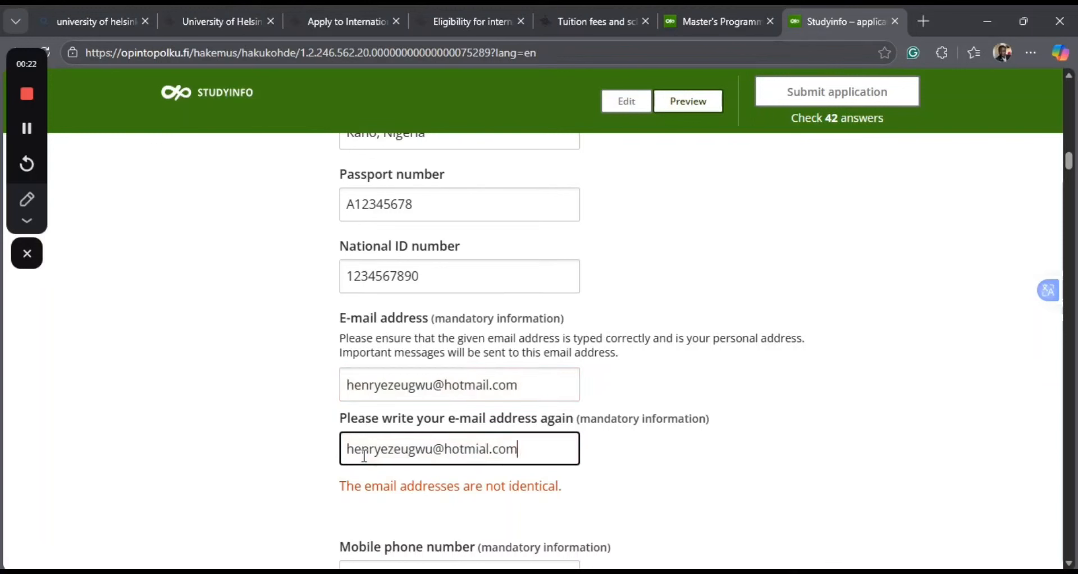
left_click(617, 488)
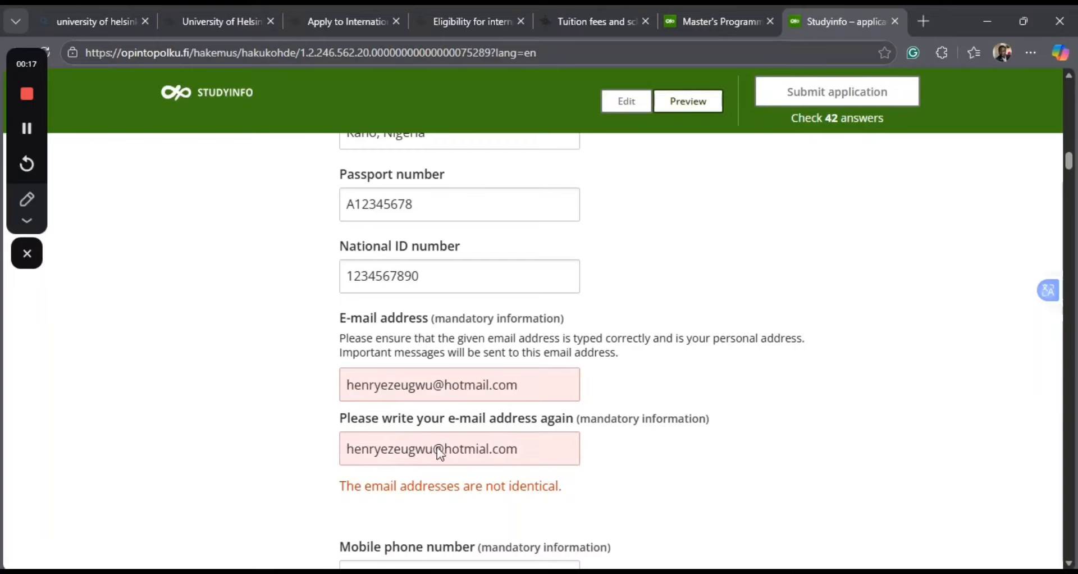
Fix the misspelled domain in the repeated e-mail address so that it matches the first e-mail entry.
left_click(479, 449)
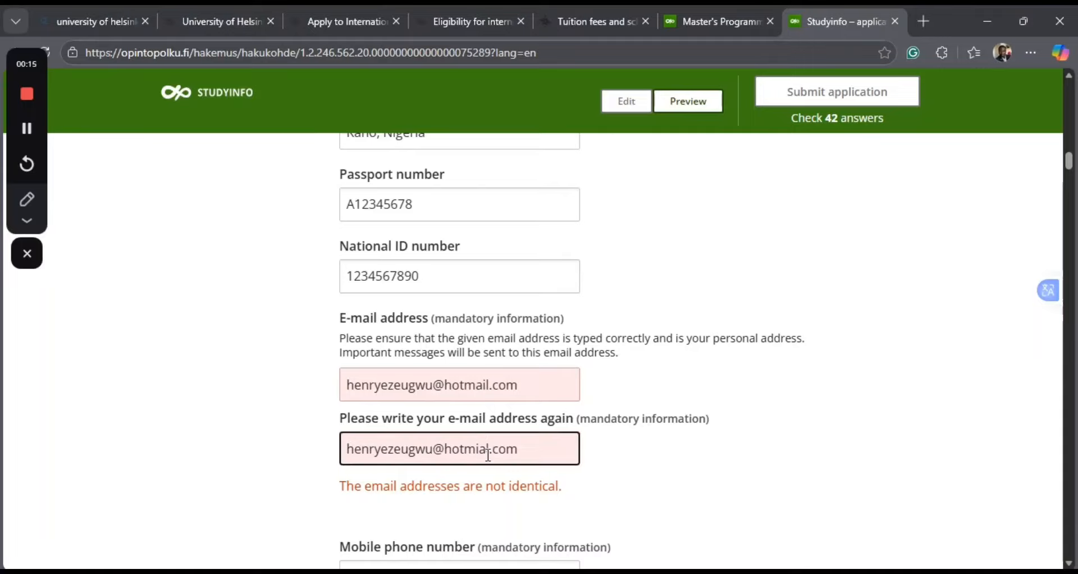
key("BackSpace")
key("BackSpace")
type("al")
type("i")
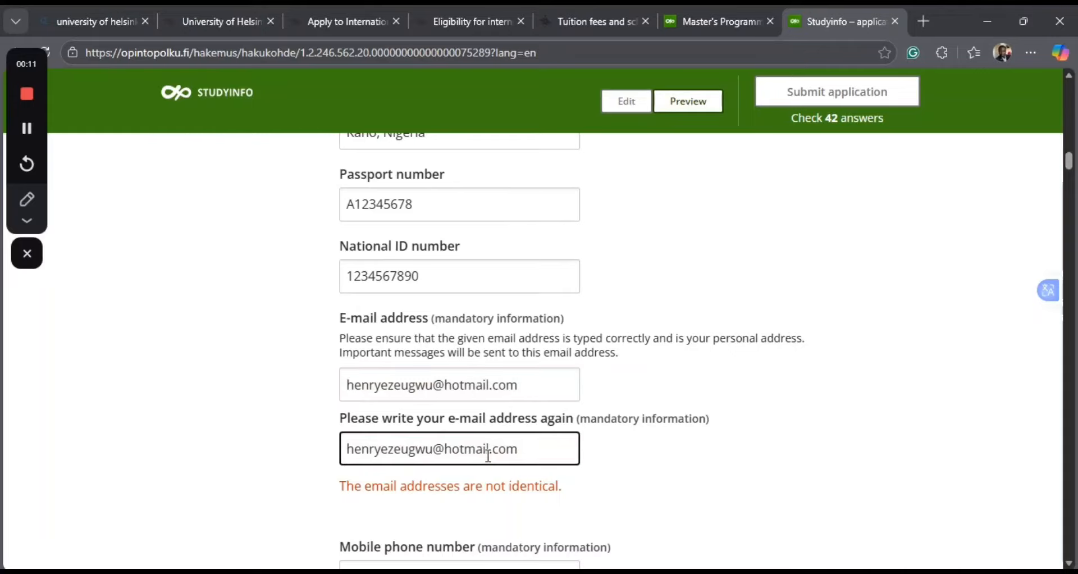
left_click(640, 466)
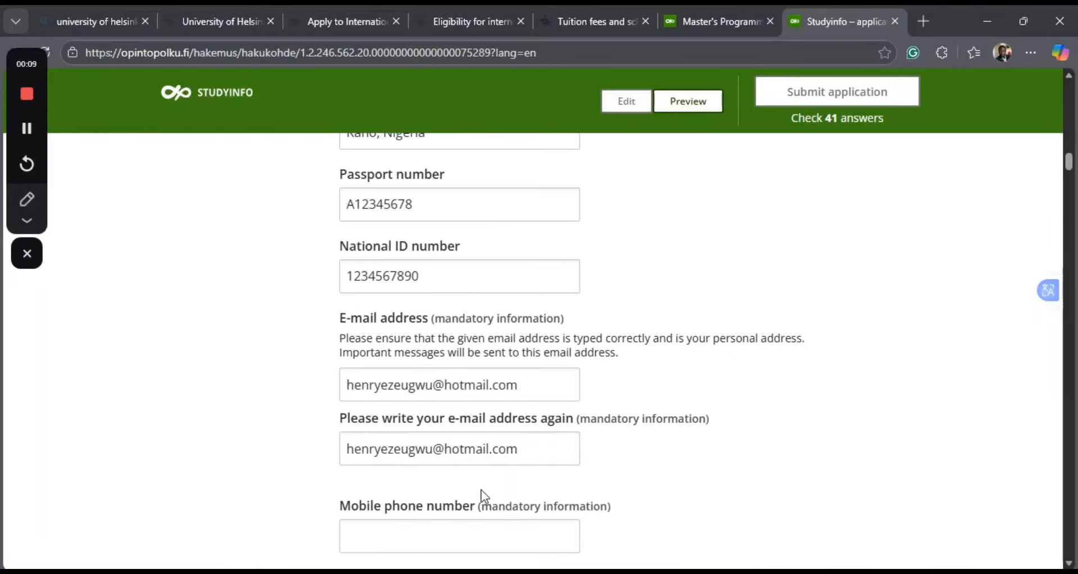
Enter the applicant's mobile phone number with the international country code in the mandatory phone field.
left_click(347, 535)
scroll(675, 426, "down", 1)
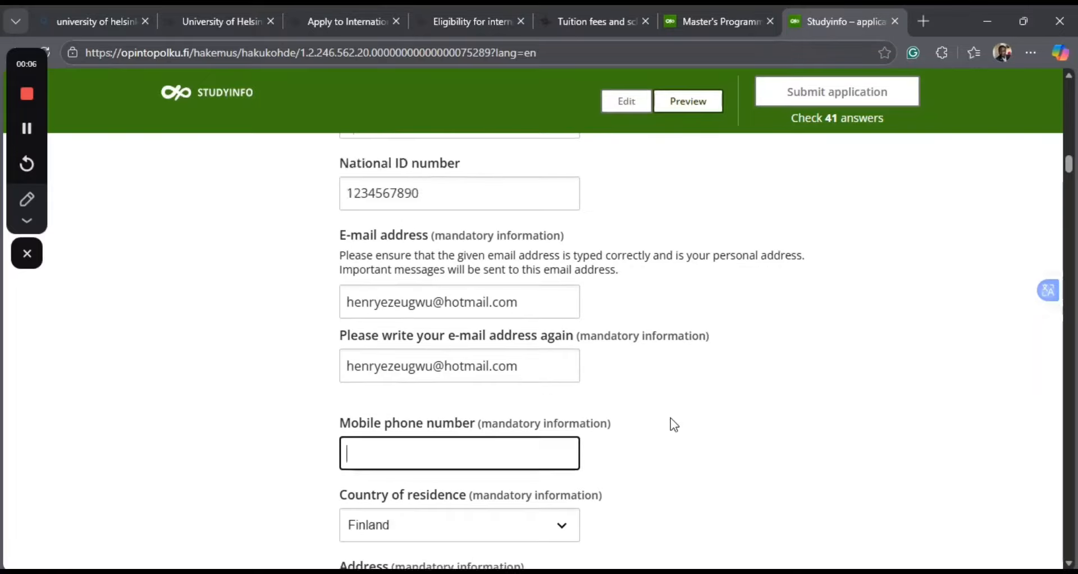
scroll(670, 418, "down", 1)
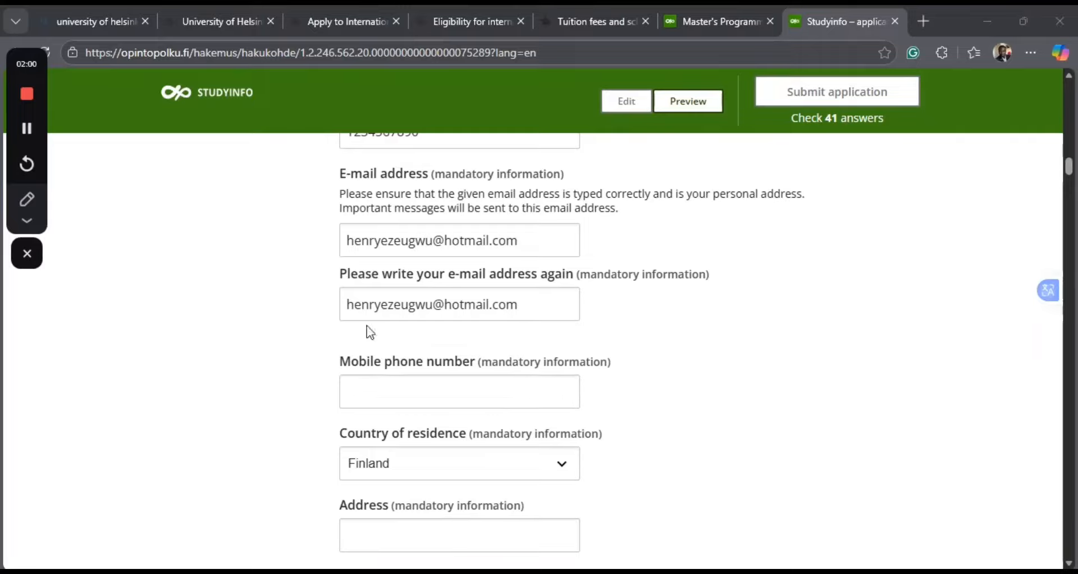
left_click(365, 389)
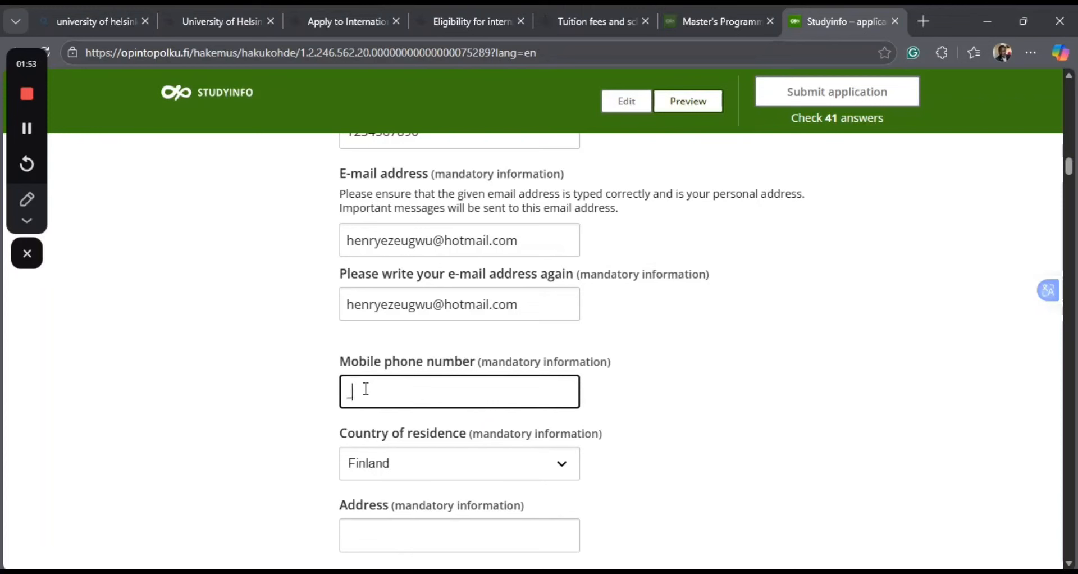
key("BackSpace")
key("BackSpace")
Set the applicant's country of residence to Nigeria.
left_click(418, 469)
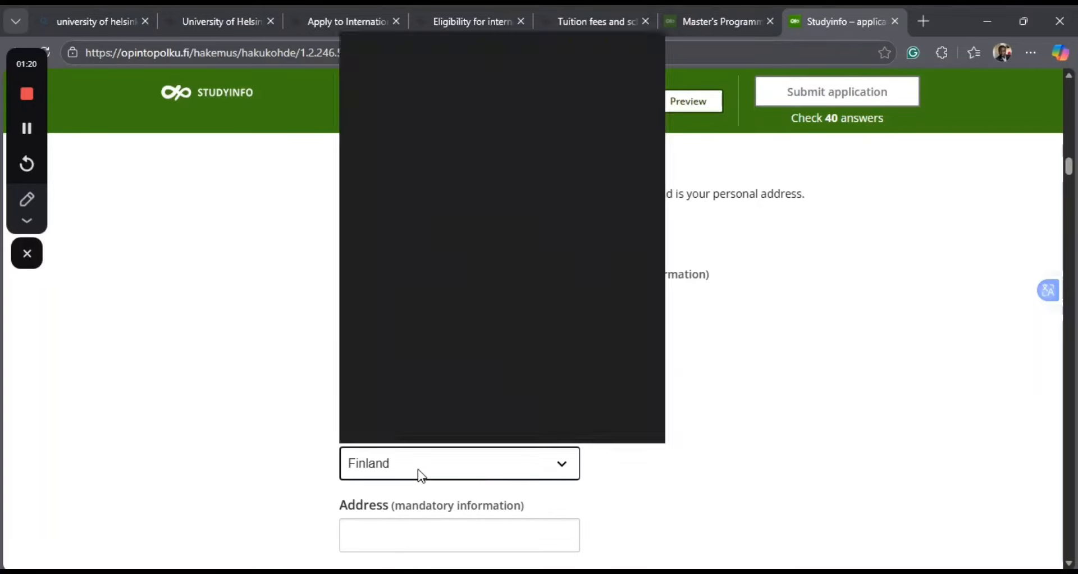
left_click(274, 443)
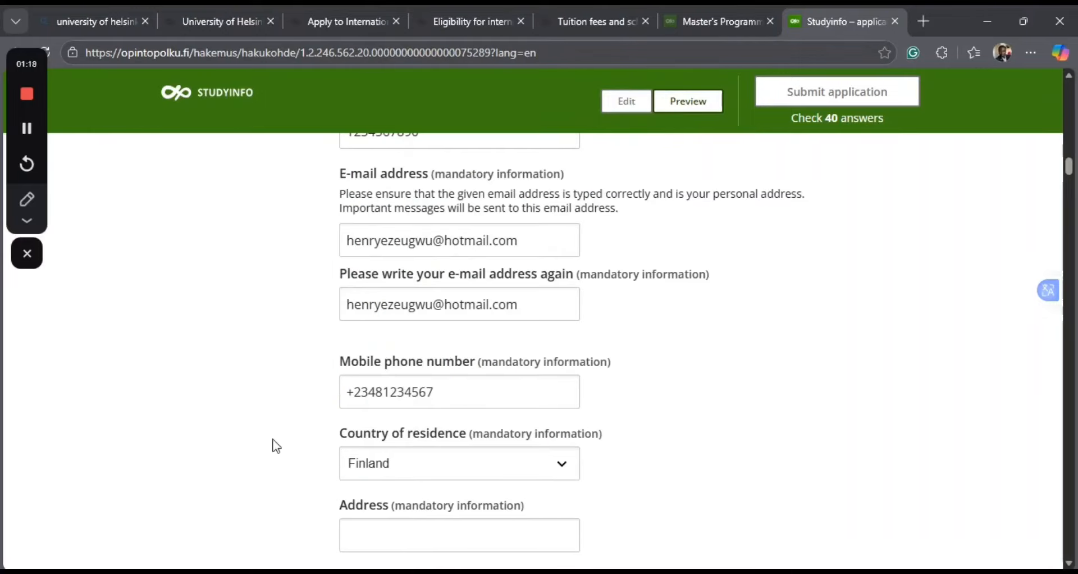
left_click(569, 459)
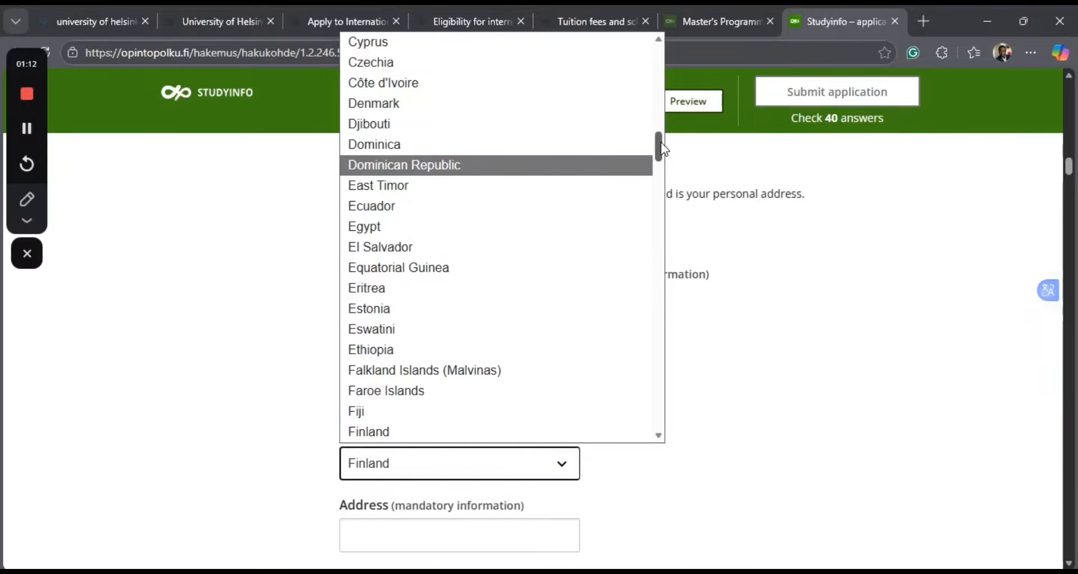
left_click_drag(661, 144, 669, 295)
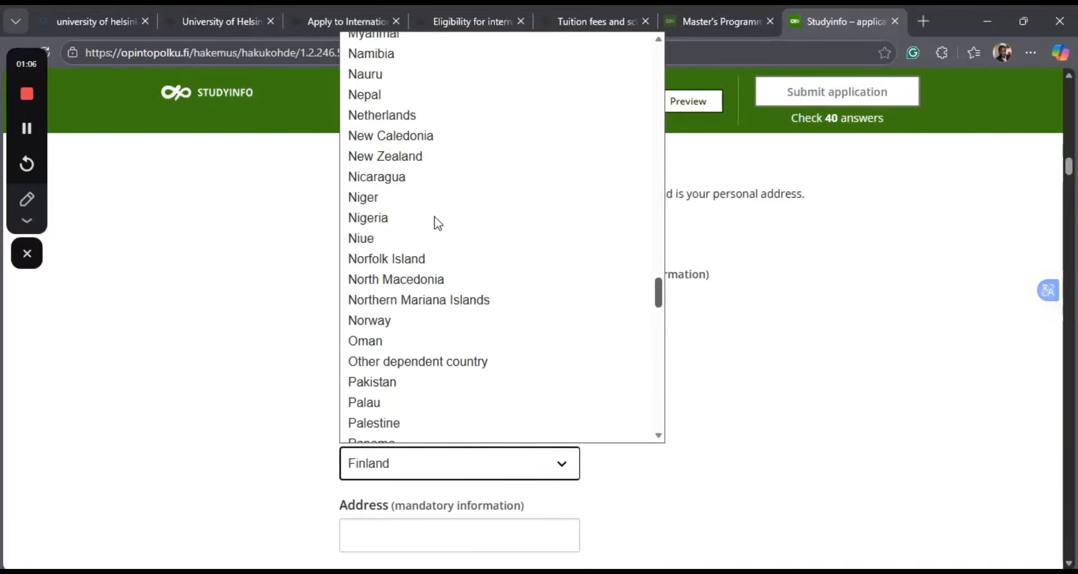
left_click(381, 217)
Fill in the applicant's street address, including city and country, in the mandatory address field.
scroll(511, 514, "down", 2)
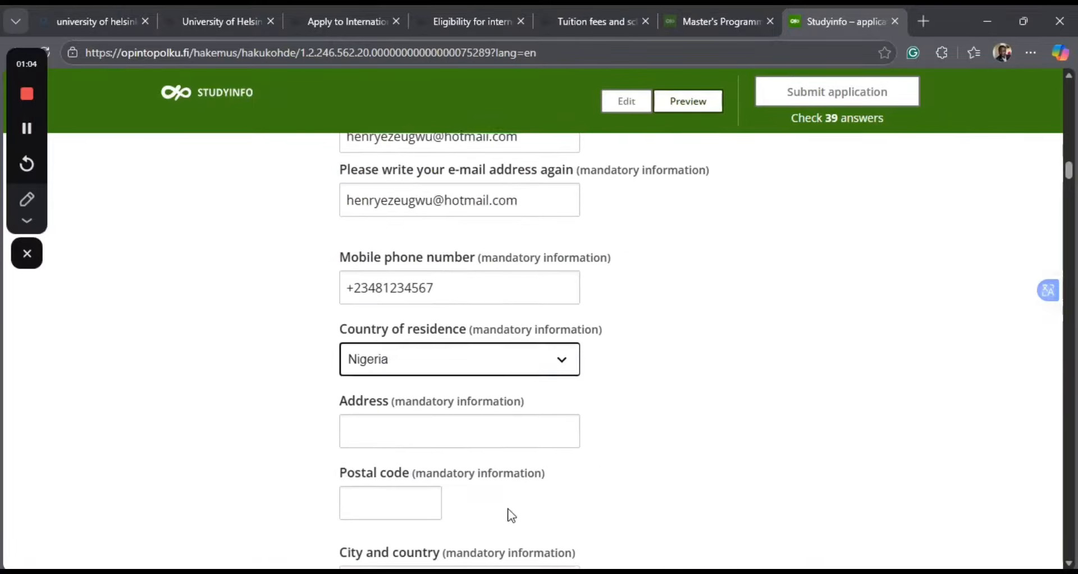
left_click(368, 431)
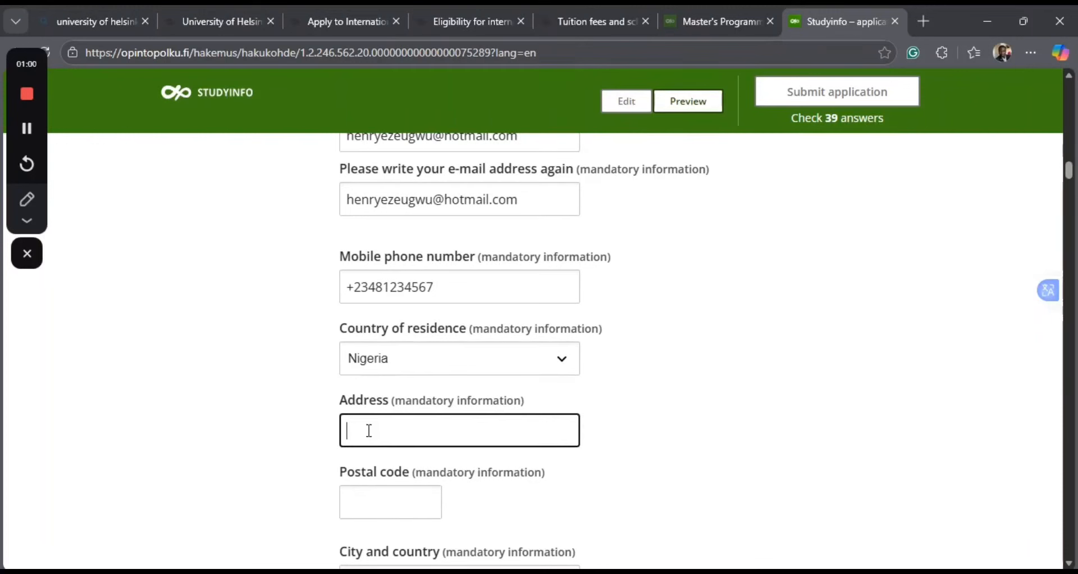
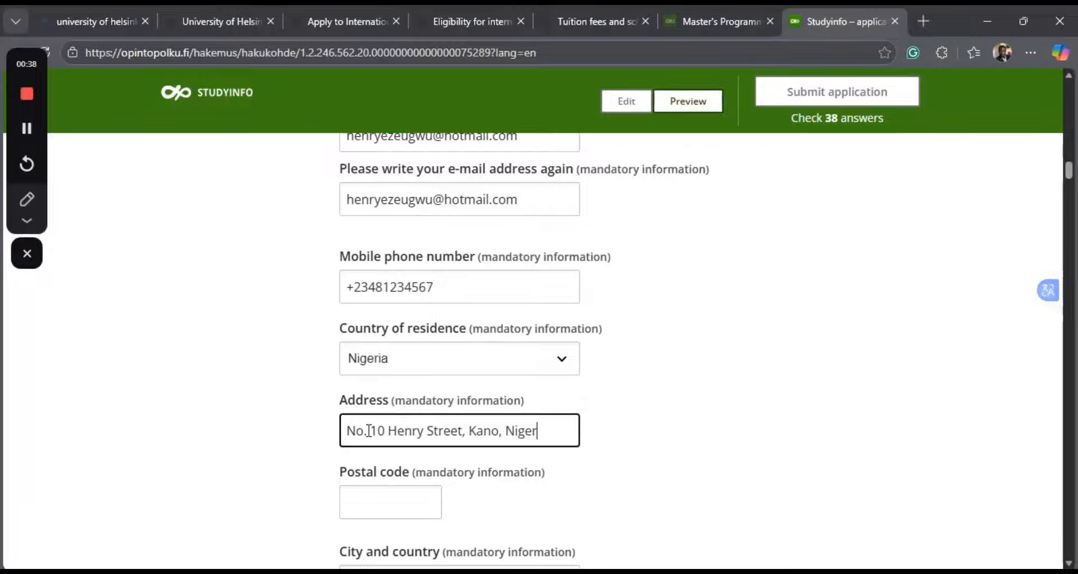
Enter the applicant's postal code in the mandatory postal code field.
left_click(371, 501)
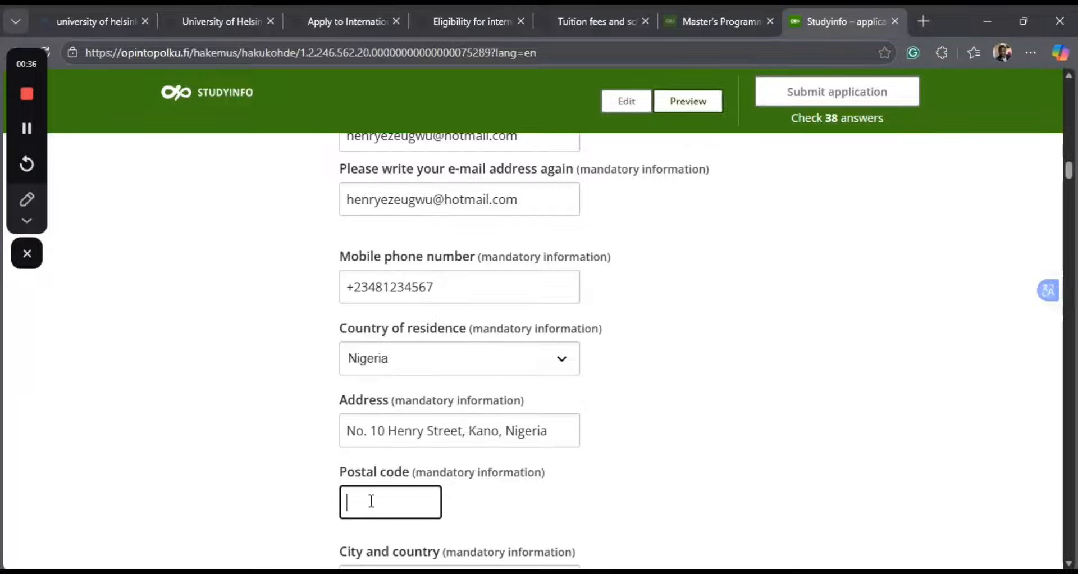
type("044400")
Enter "Kano, Nigeria" as the applicant's city and country of residence.
scroll(546, 479, "down", 3)
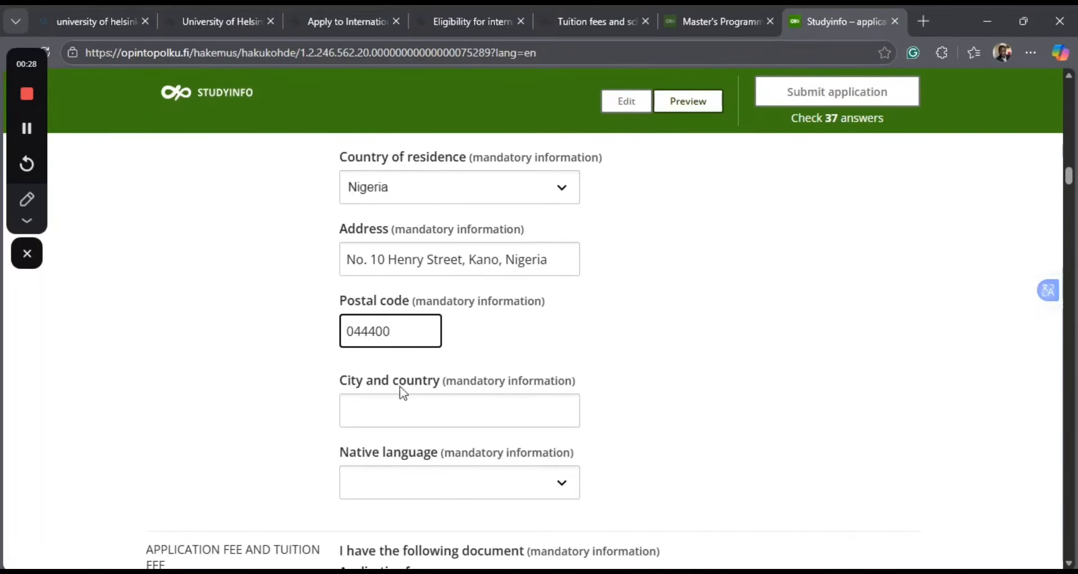
left_click(368, 407)
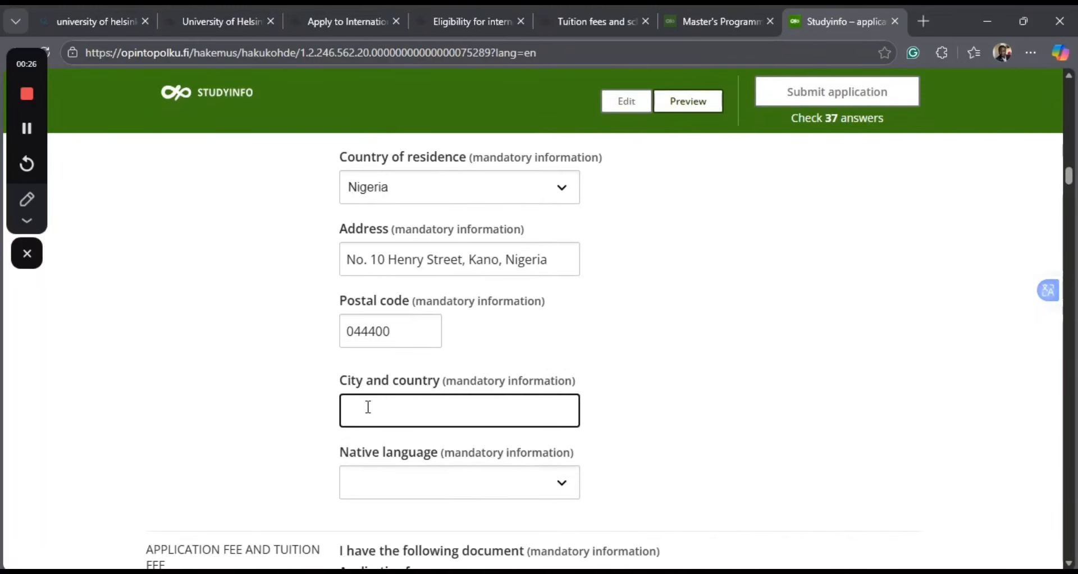
type("Kac")
key("BackSpace")
type("no, Nigeria")
Choose Igbo as the applicant's native language.
left_click(368, 488)
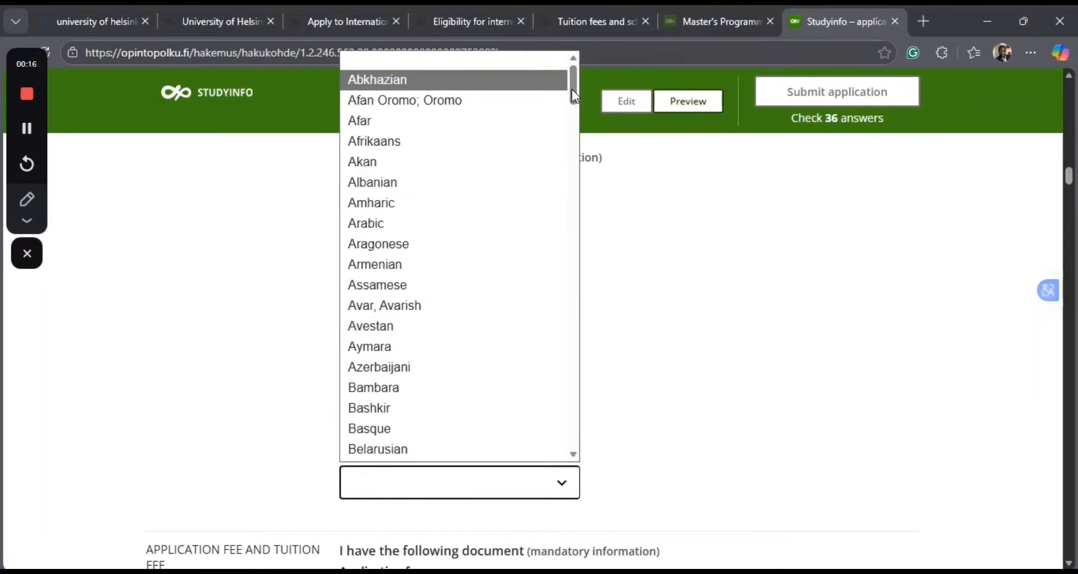
left_click_drag(572, 89, 573, 323)
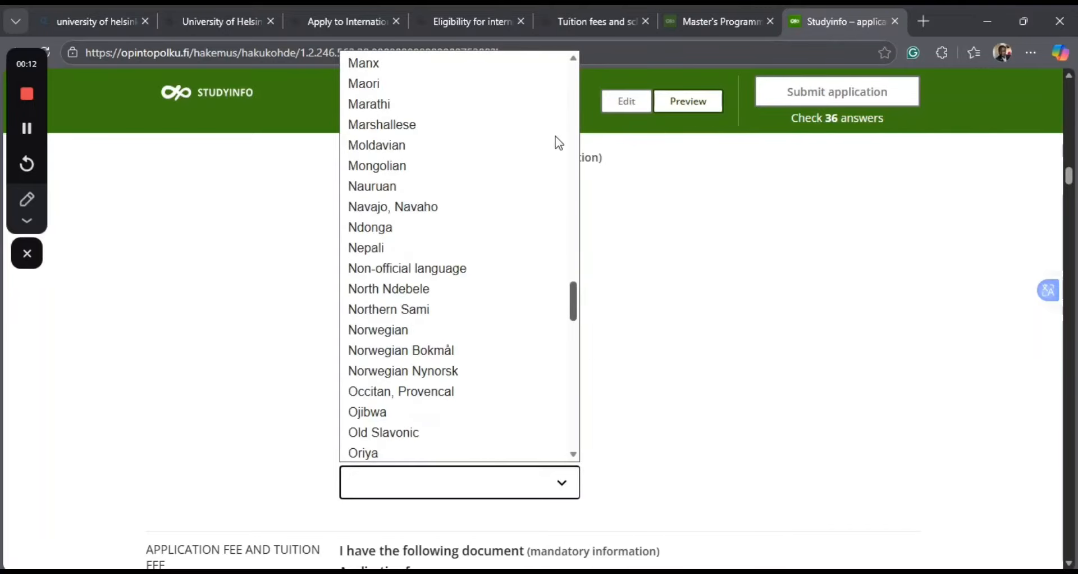
left_click_drag(573, 300, 578, 217)
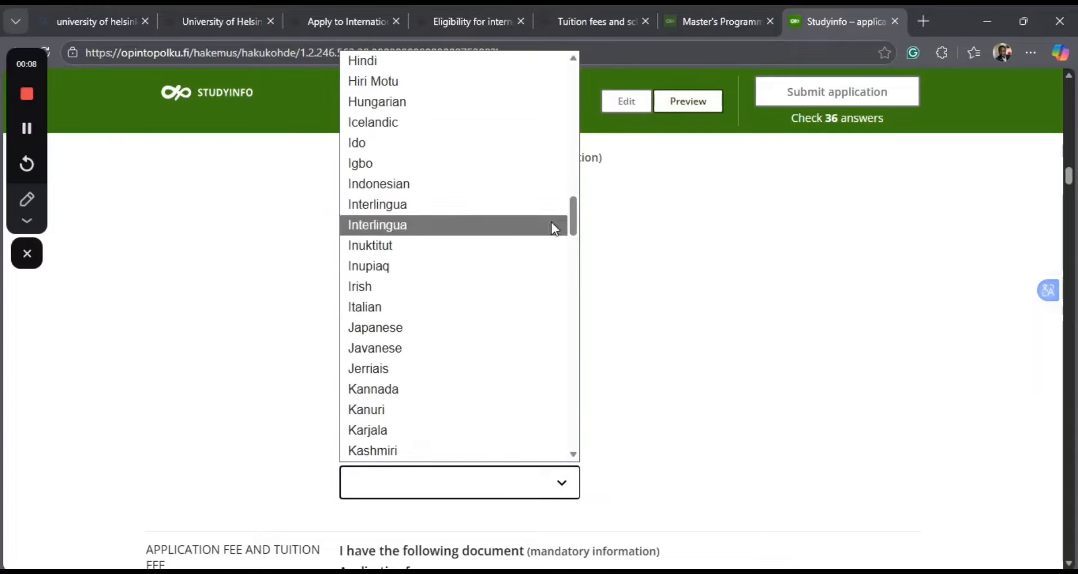
left_click(372, 164)
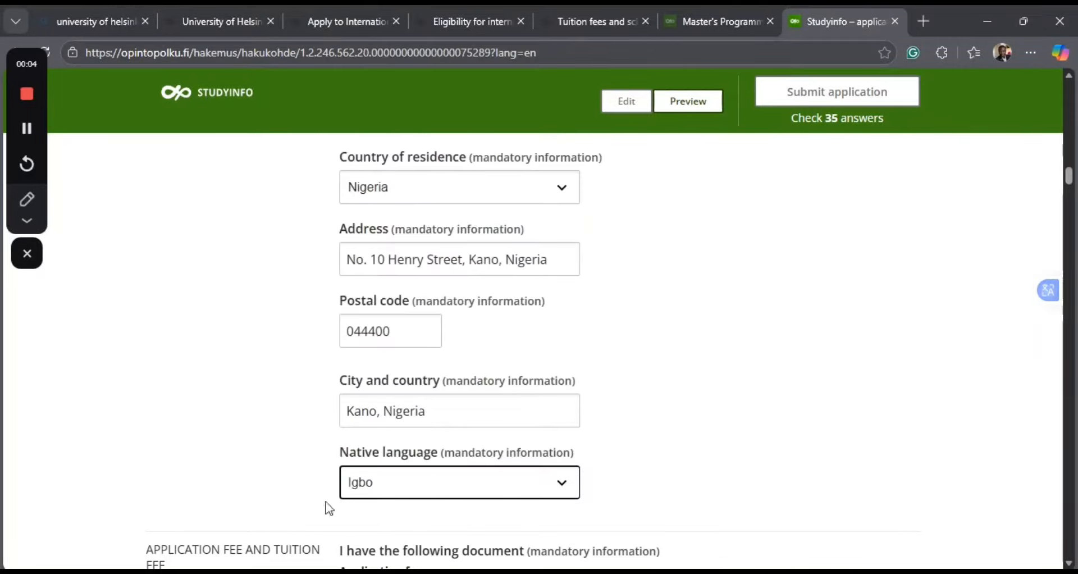
Read the application fee conditions, highlighting the rule on applying in multiple rounds for the same academic term.
scroll(236, 460, "down", 4)
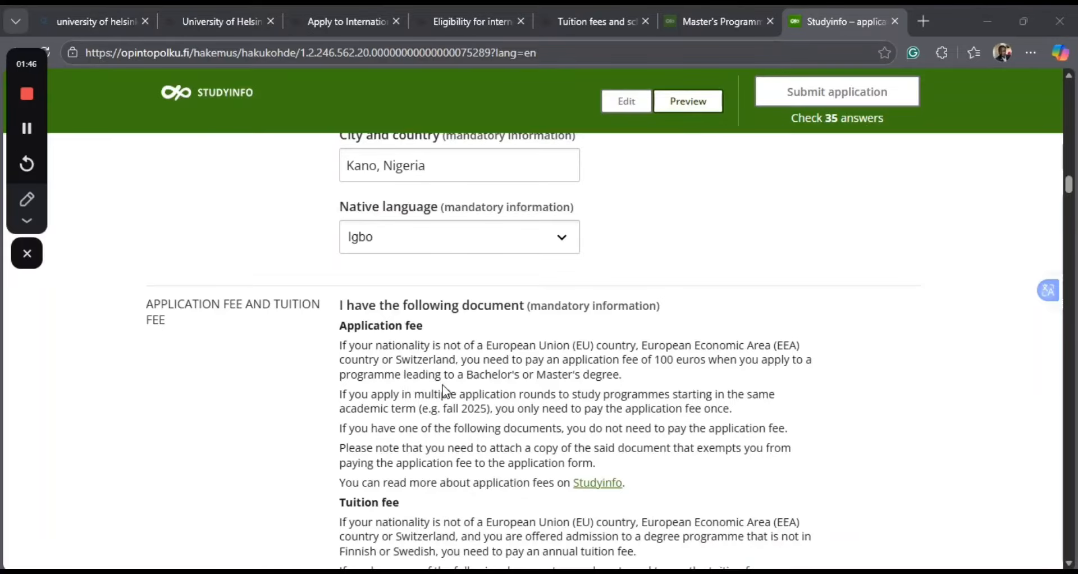
scroll(444, 390, "down", 1)
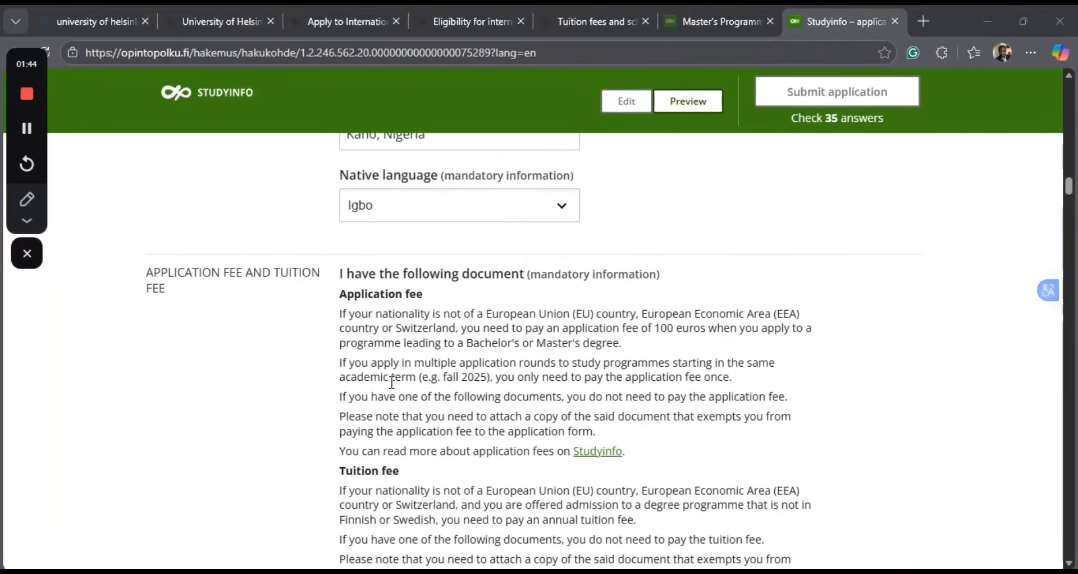
left_click_drag(341, 369, 476, 384)
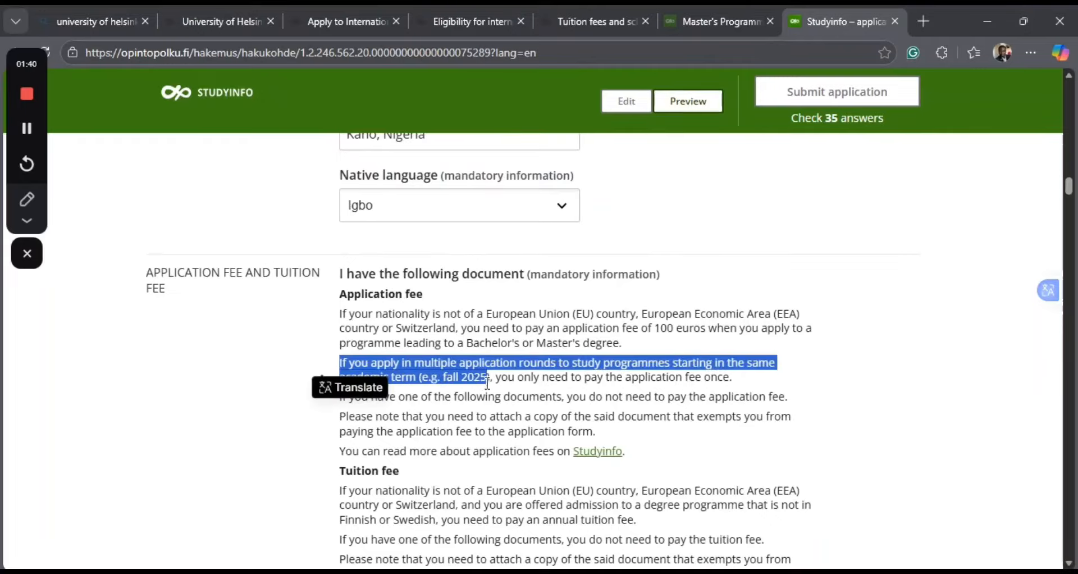
left_click(649, 372, "shift")
left_click(719, 368, "shift")
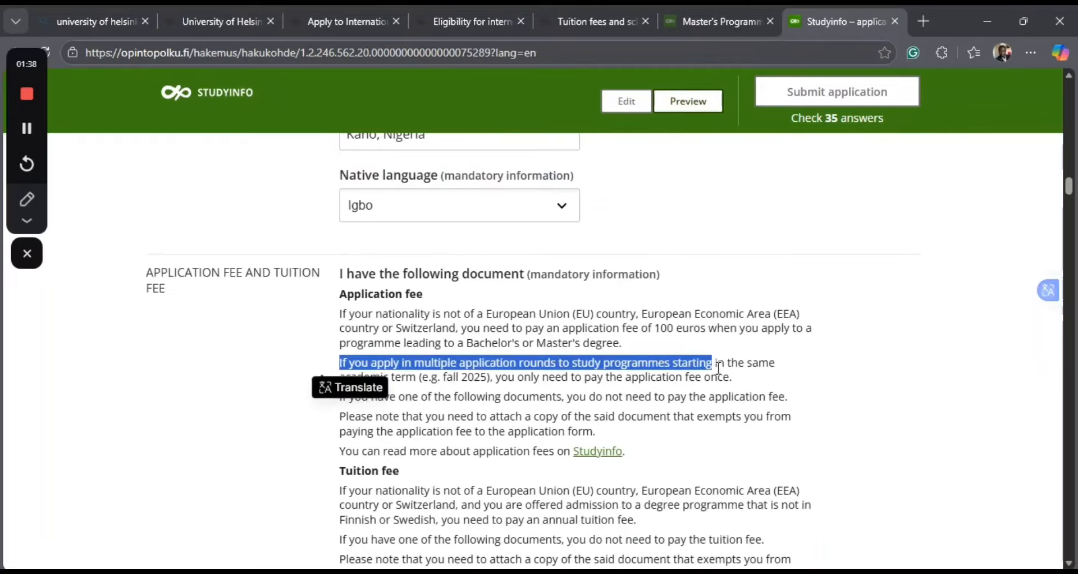
left_click(775, 366, "shift")
left_click(416, 395)
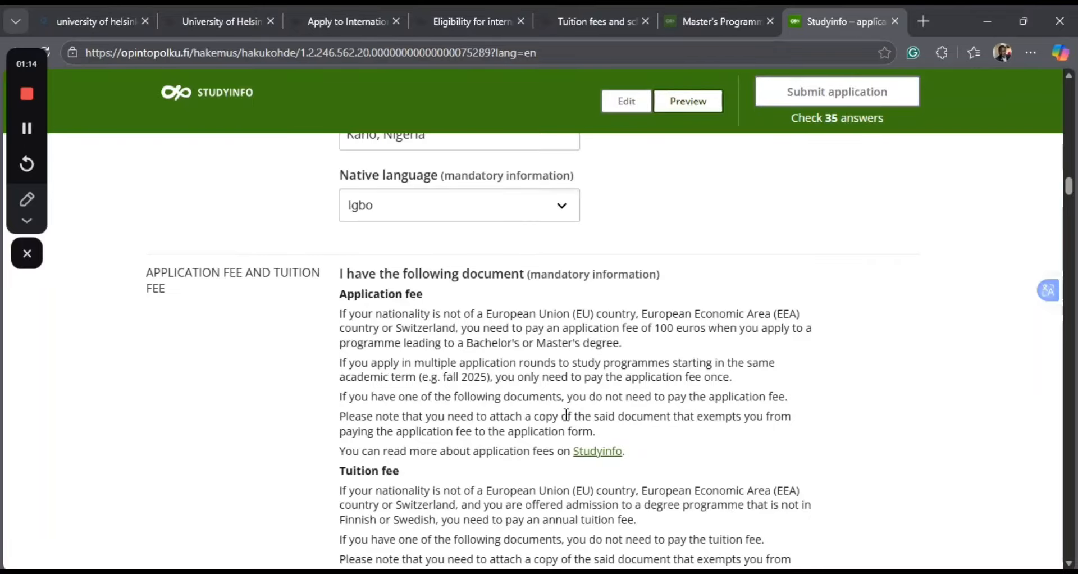
Under the application and tuition fee documents, select "I do not have any of the below, or I have a type A continuous residence permit in Finland issued for studies".
scroll(567, 414, "down", 4)
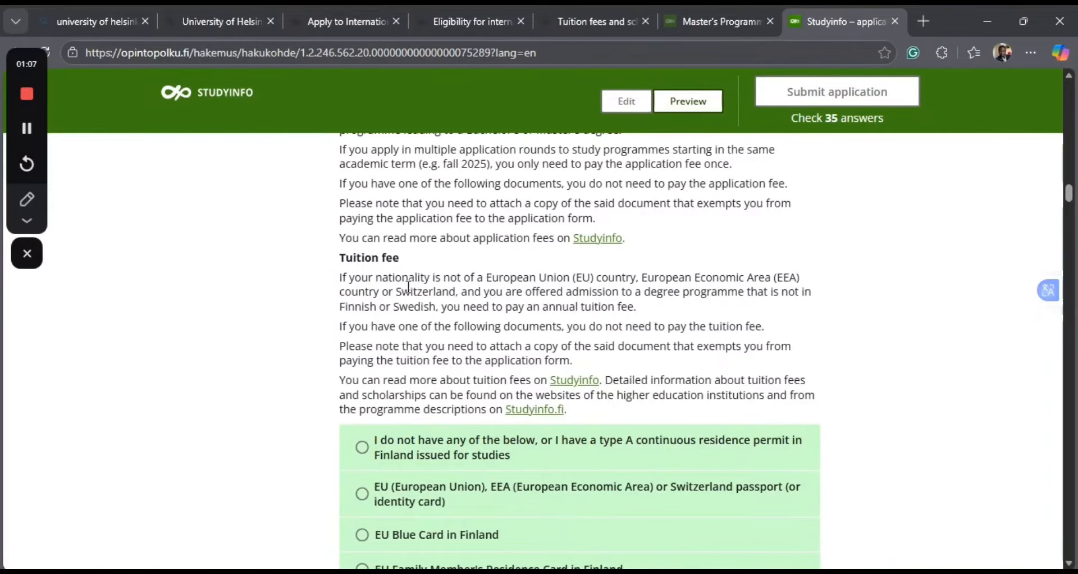
scroll(564, 321, "down", 2)
left_click(562, 318)
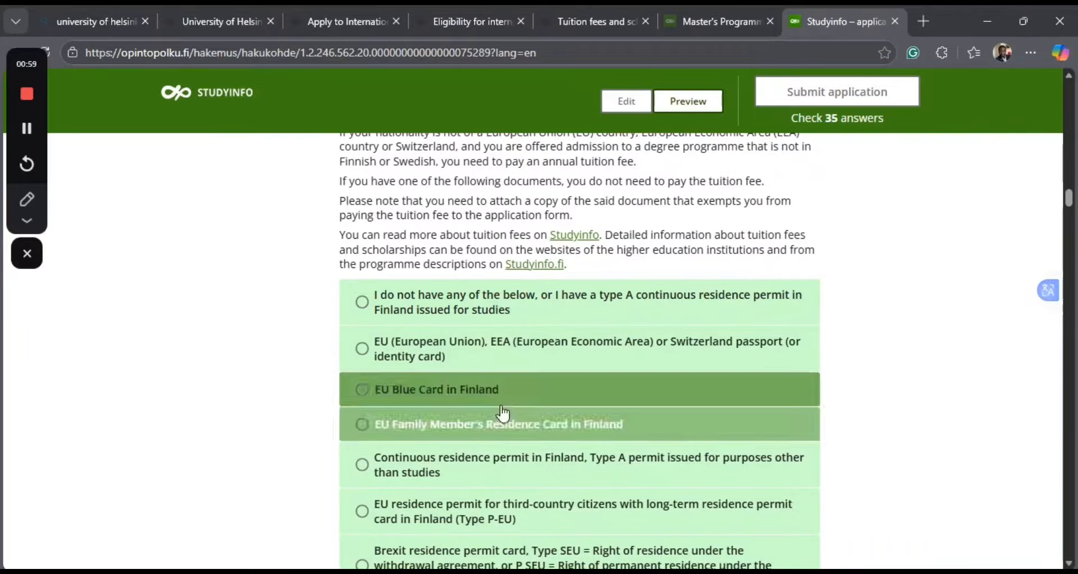
scroll(491, 489, "down", 2)
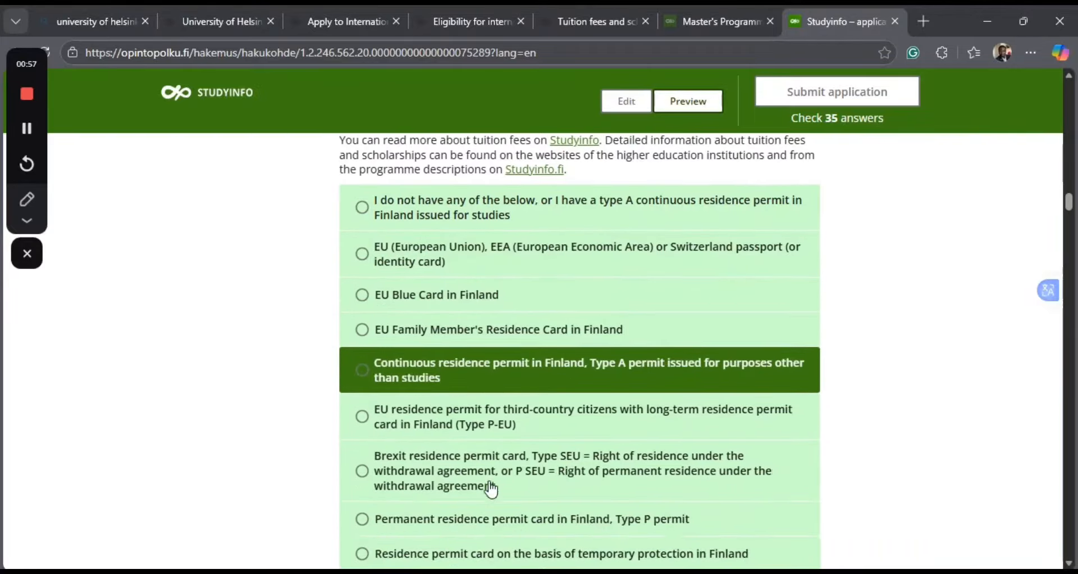
scroll(488, 512, "down", 1)
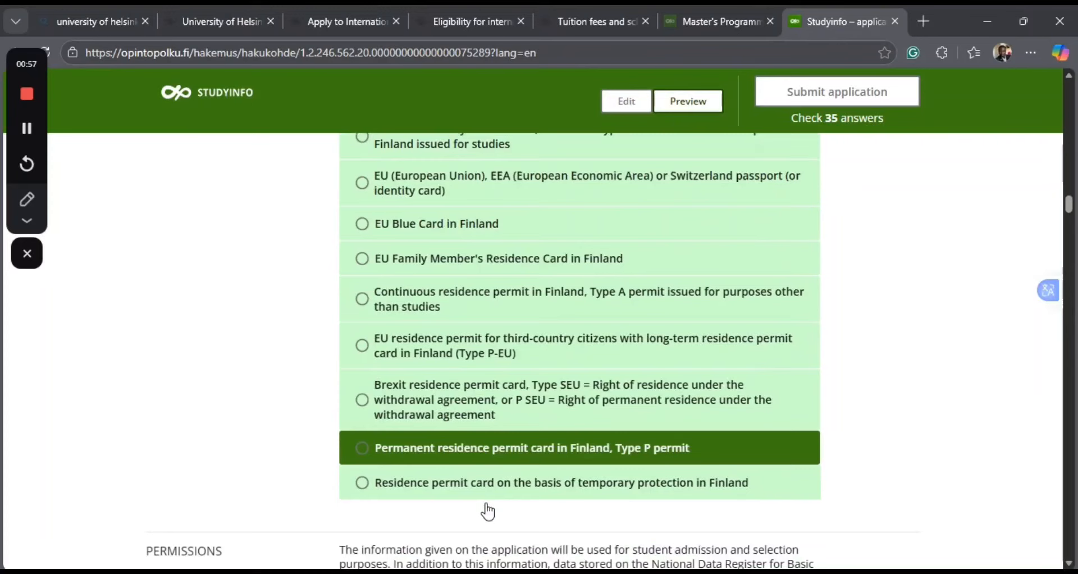
scroll(488, 512, "up", 3)
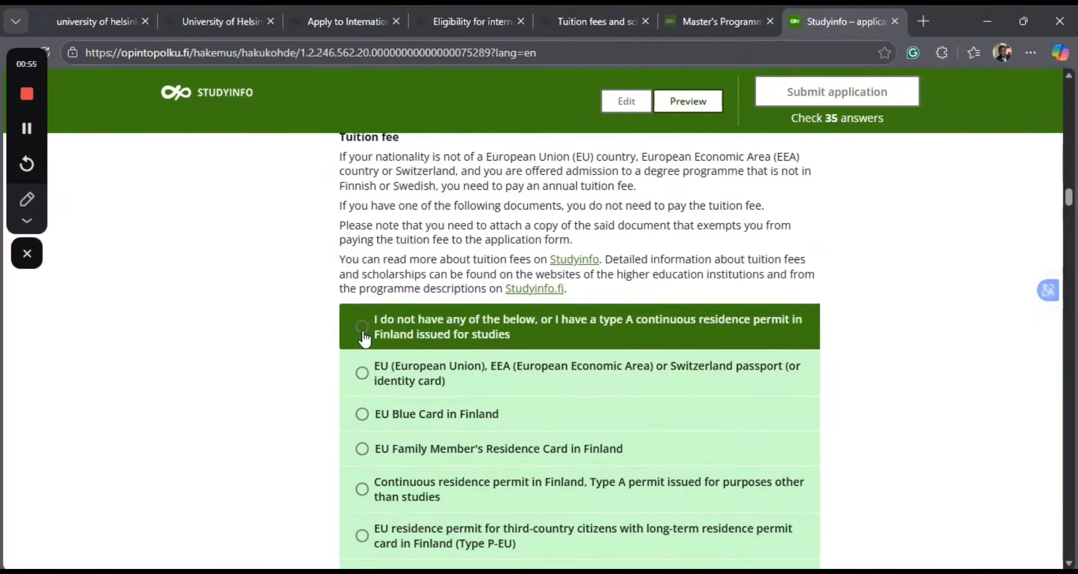
left_click(364, 337)
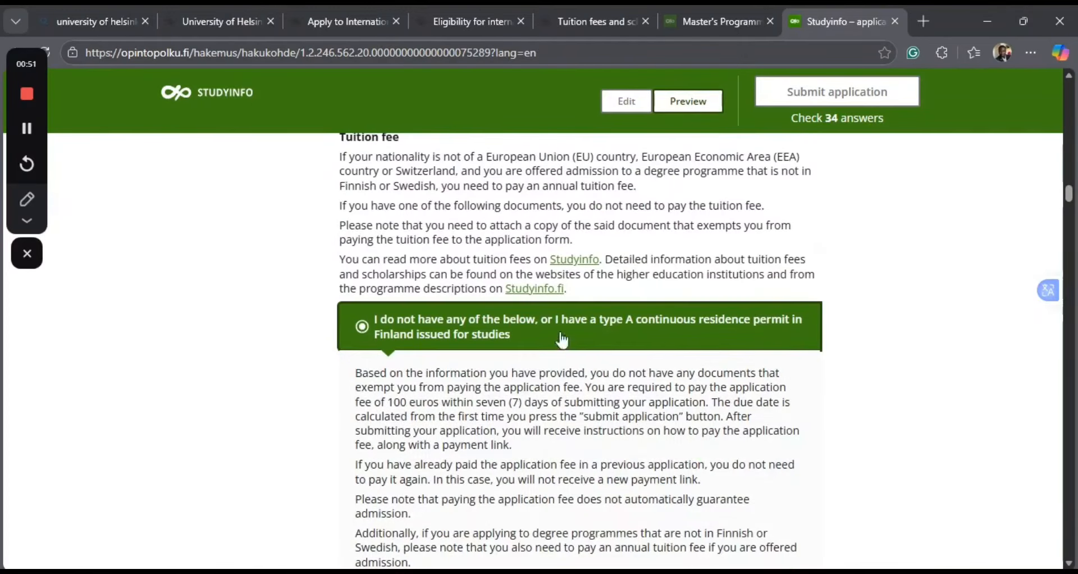
Read the application fee notice under the selected option, highlighting the fee amount and its payment deadline.
scroll(525, 401, "down", 1)
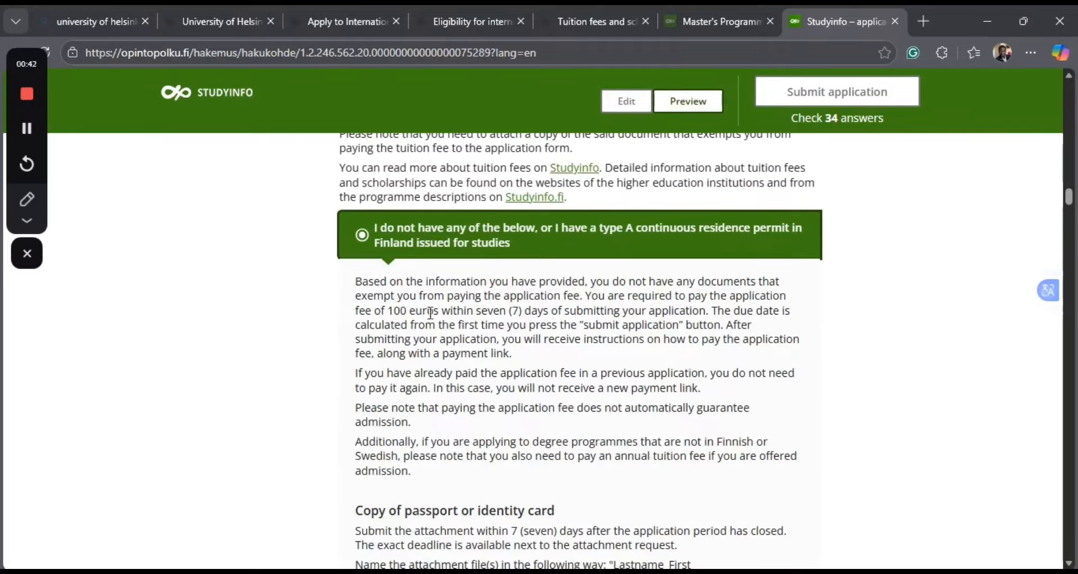
left_click_drag(386, 311, 695, 318)
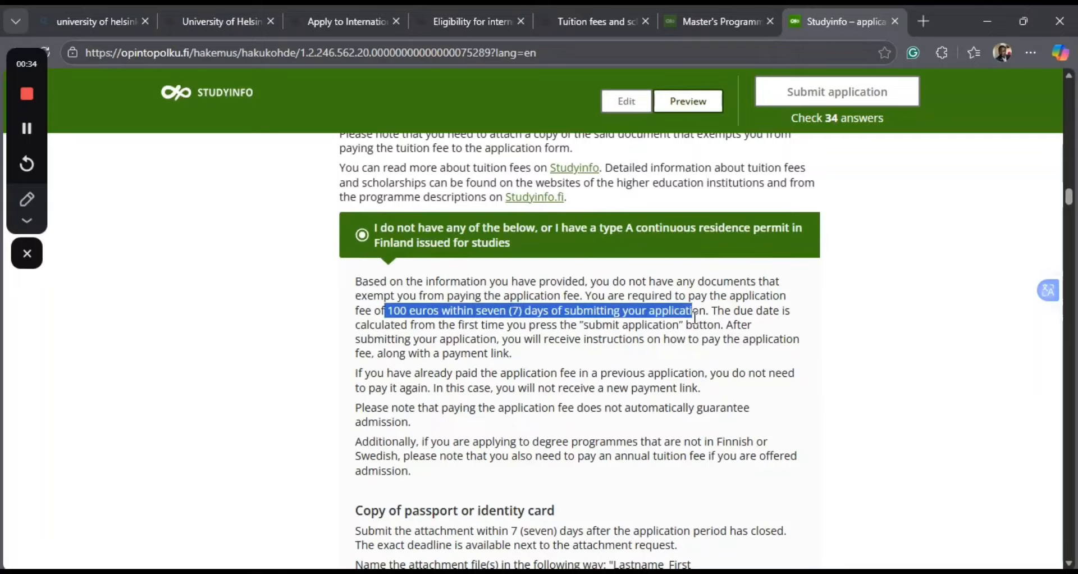
mouse_move(695, 317)
left_mouse_down()
mouse_move(716, 330)
mouse_move(710, 316)
left_mouse_up()
left_click_drag(709, 314, 707, 316)
mouse_move(708, 315)
left_mouse_down()
mouse_move(442, 314)
mouse_move(674, 327)
mouse_move(709, 314)
left_mouse_up()
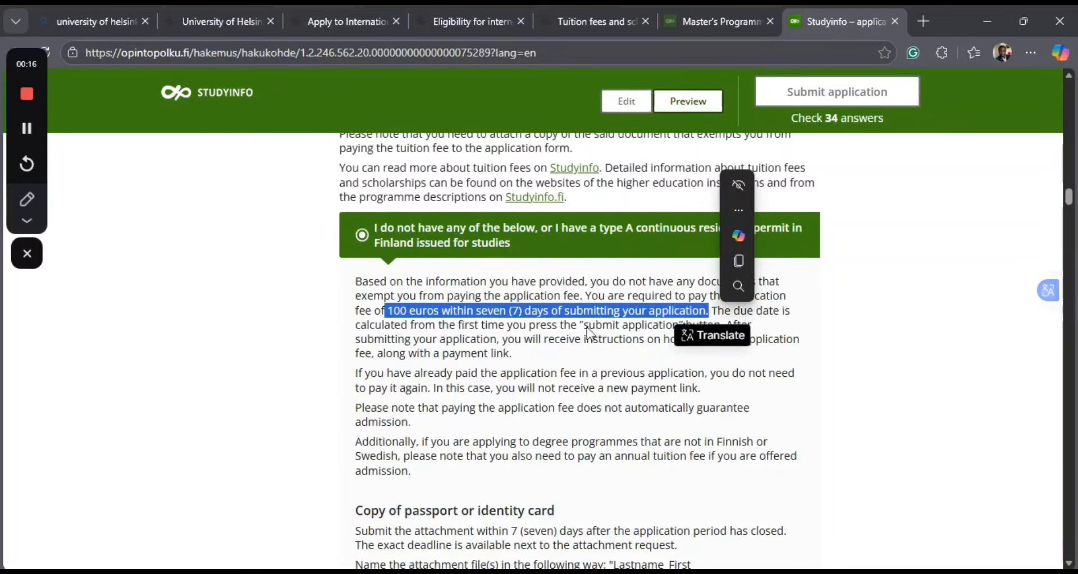
left_click(415, 354)
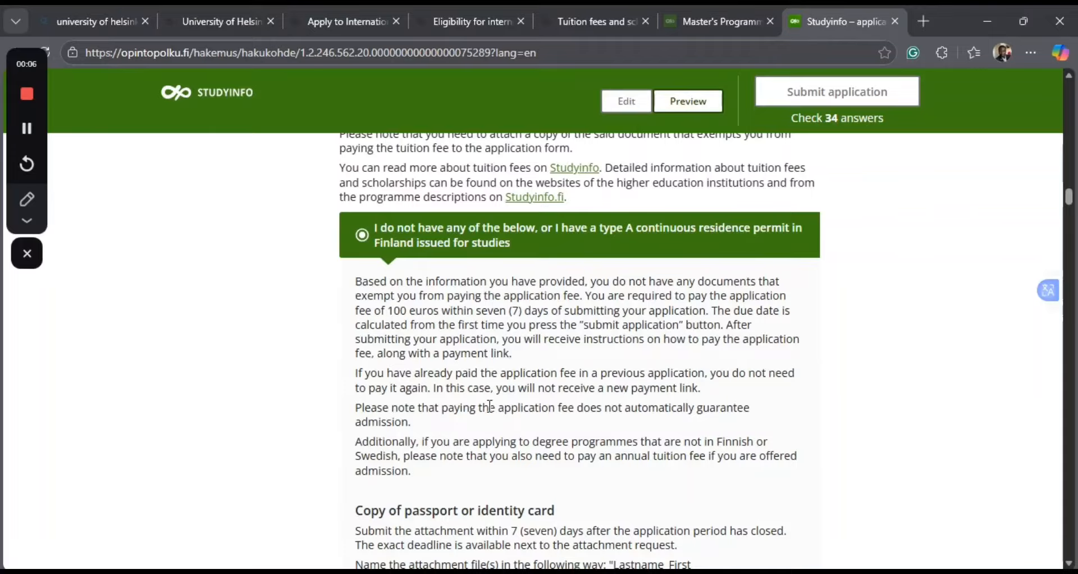
Examine the deadline, file naming, scan quality and format instructions for the copy of passport or identity card.
scroll(490, 406, "down", 4)
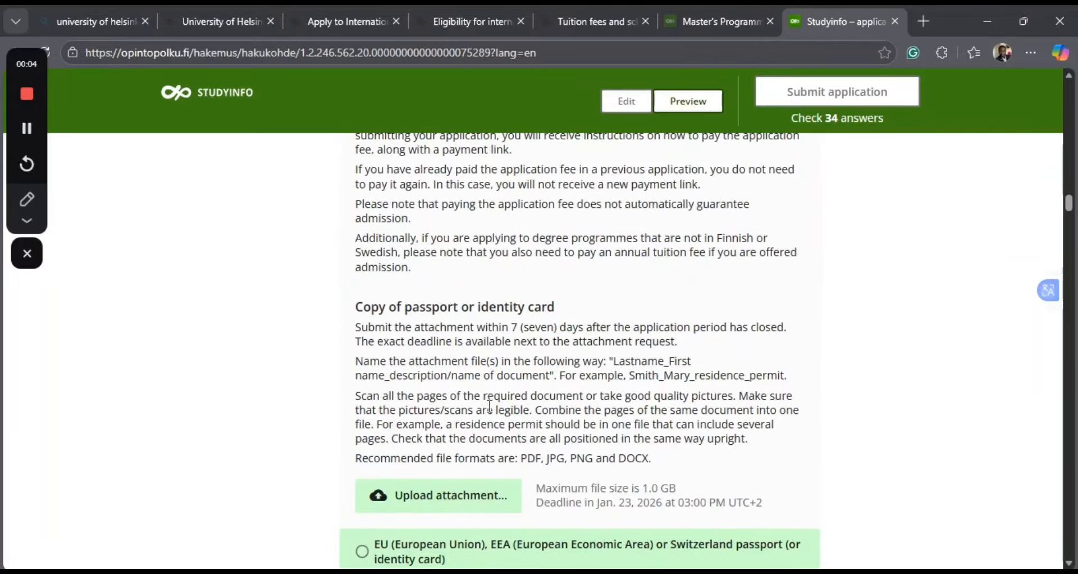
scroll(489, 406, "down", 1)
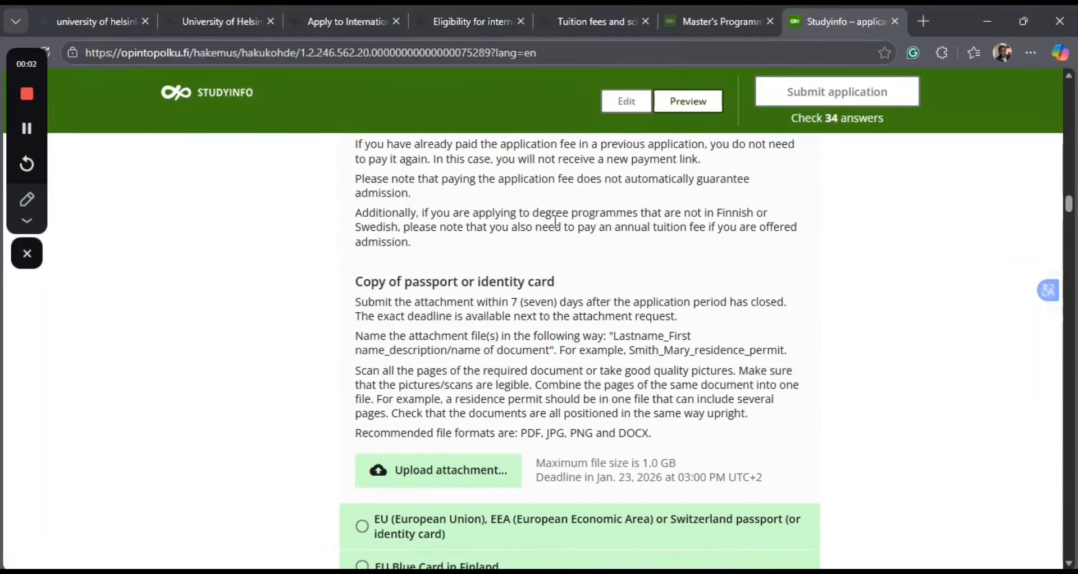
scroll(489, 332, "down", 1)
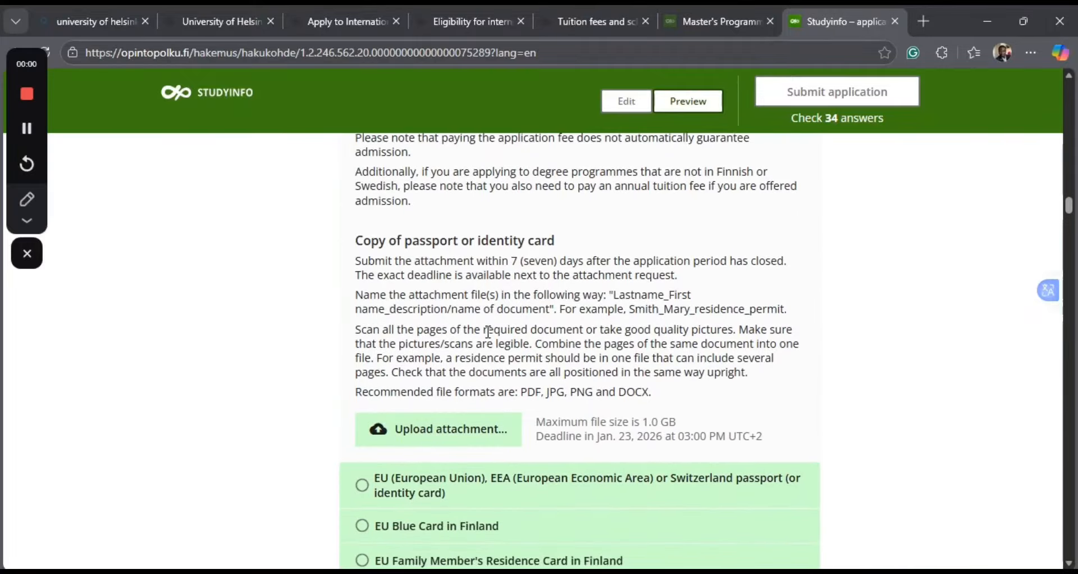
scroll(489, 331, "up", 1)
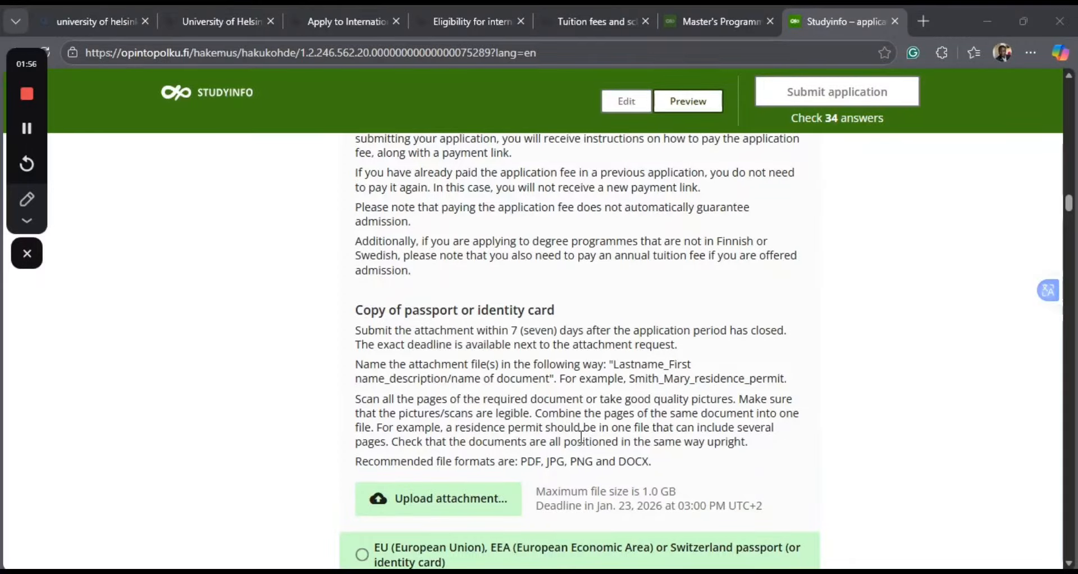
scroll(581, 437, "down", 1)
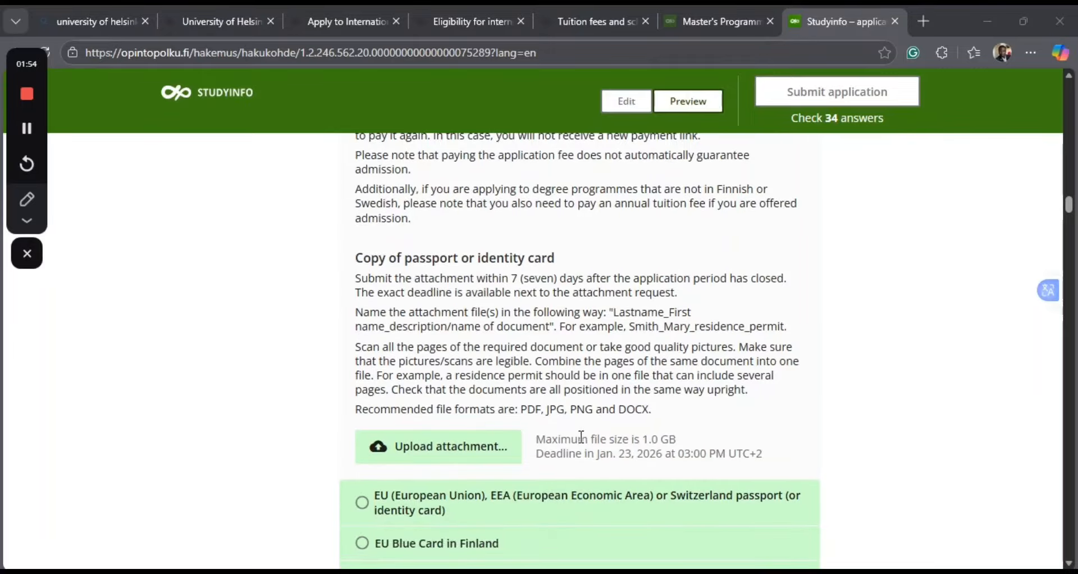
scroll(539, 512, "down", 5)
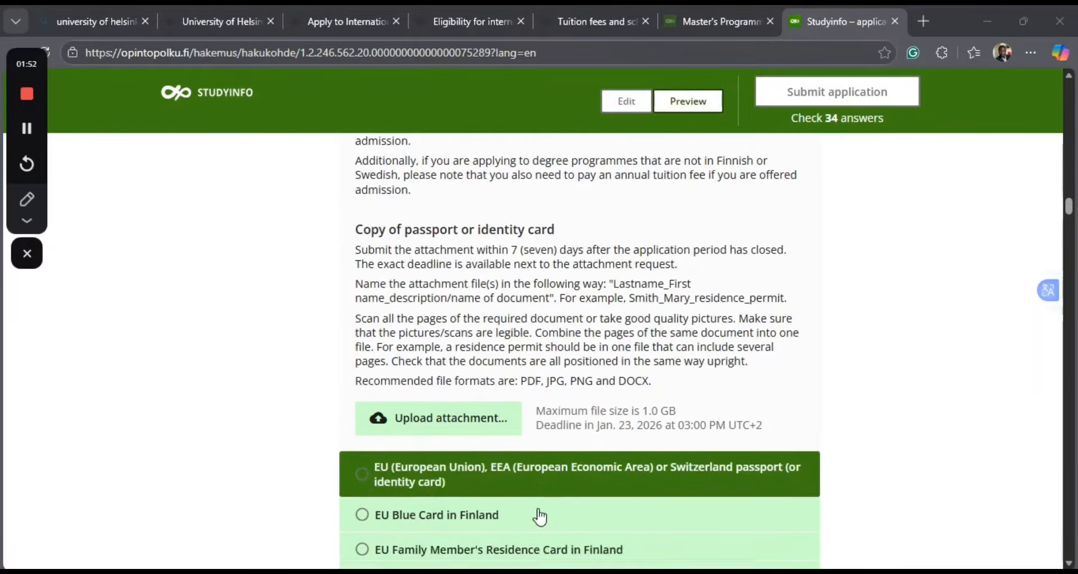
Start uploading an attachment for the copy of passport or identity card.
left_click(381, 406)
scroll(382, 407, "down", 2)
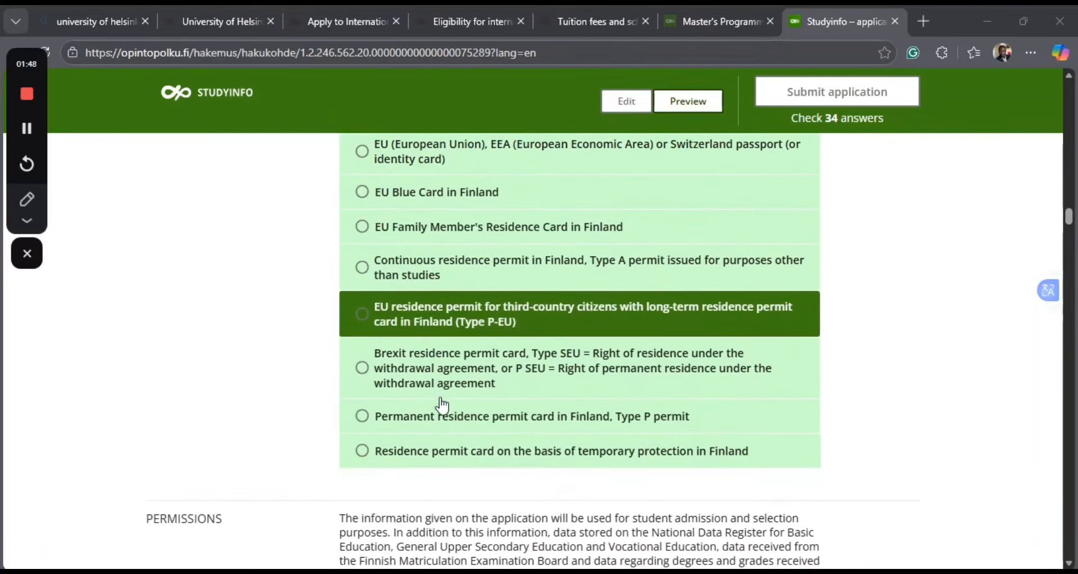
scroll(498, 281, "up", 2)
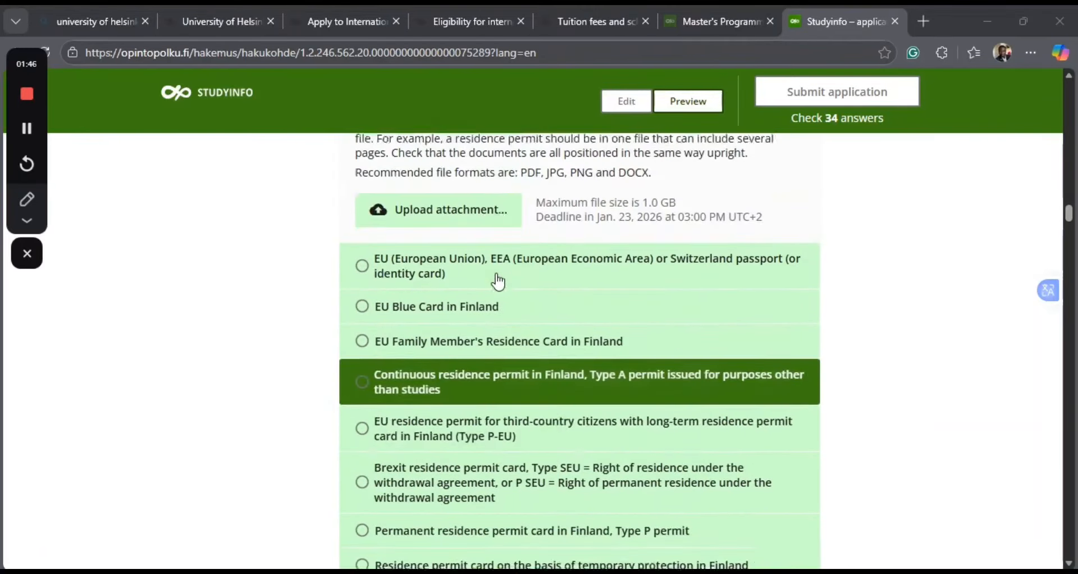
scroll(498, 281, "up", 1)
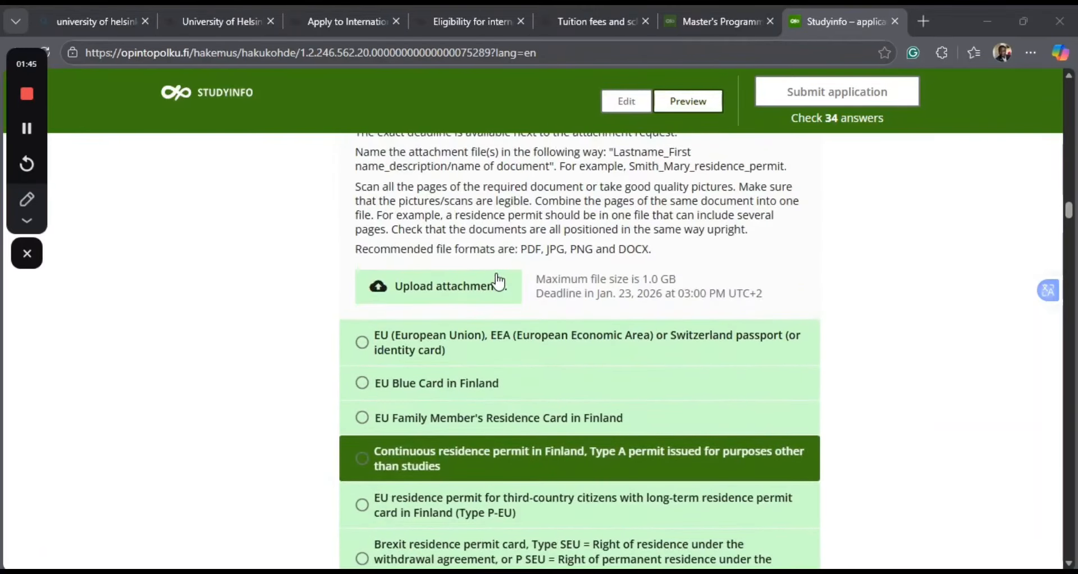
left_click(460, 290)
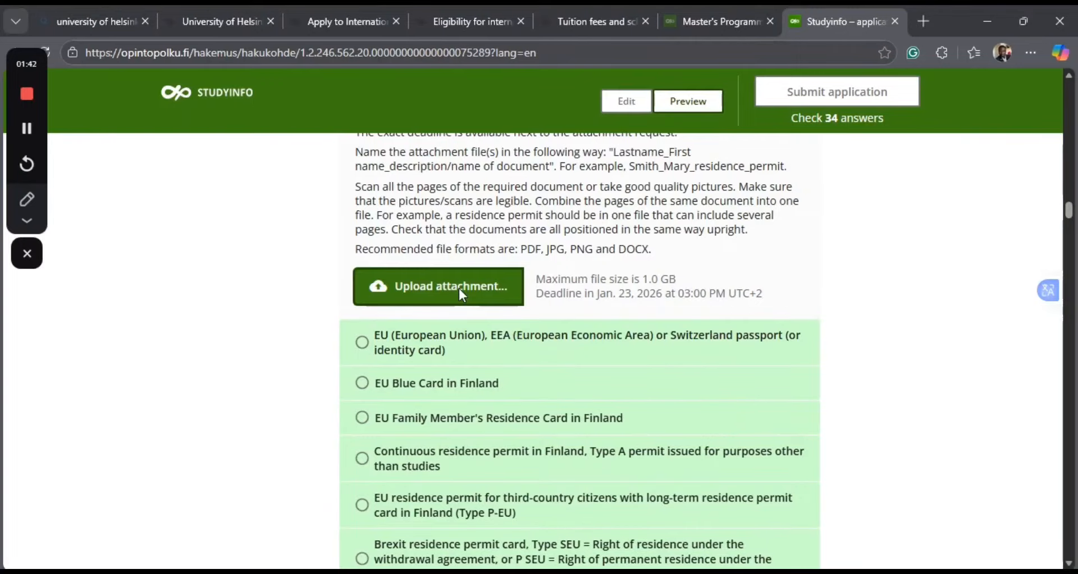
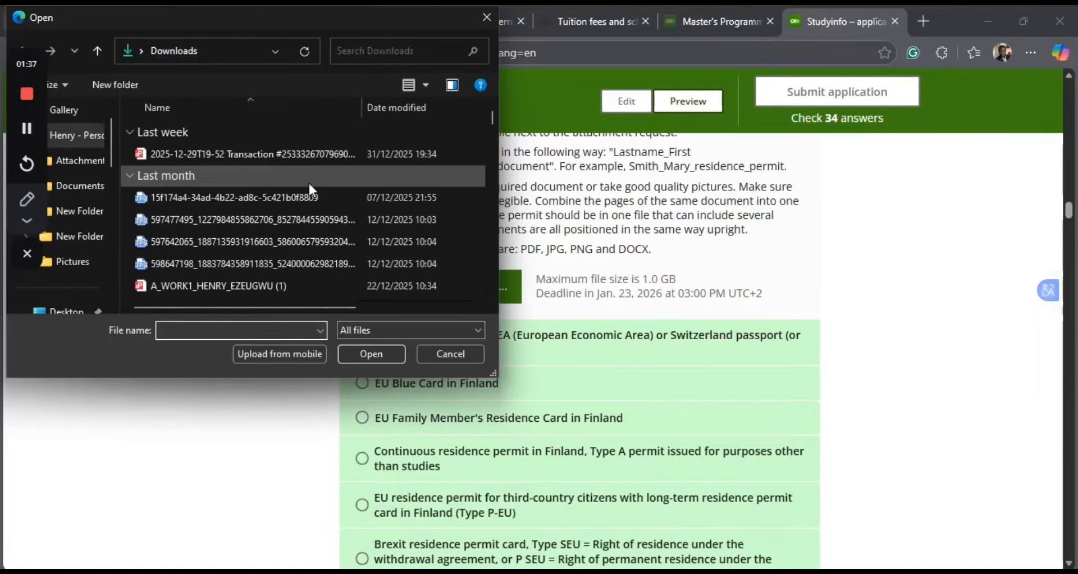
Choose the PDF dated 22/12/2025 from the Downloads folder and upload it as the copy of passport or identity card.
left_click(244, 285)
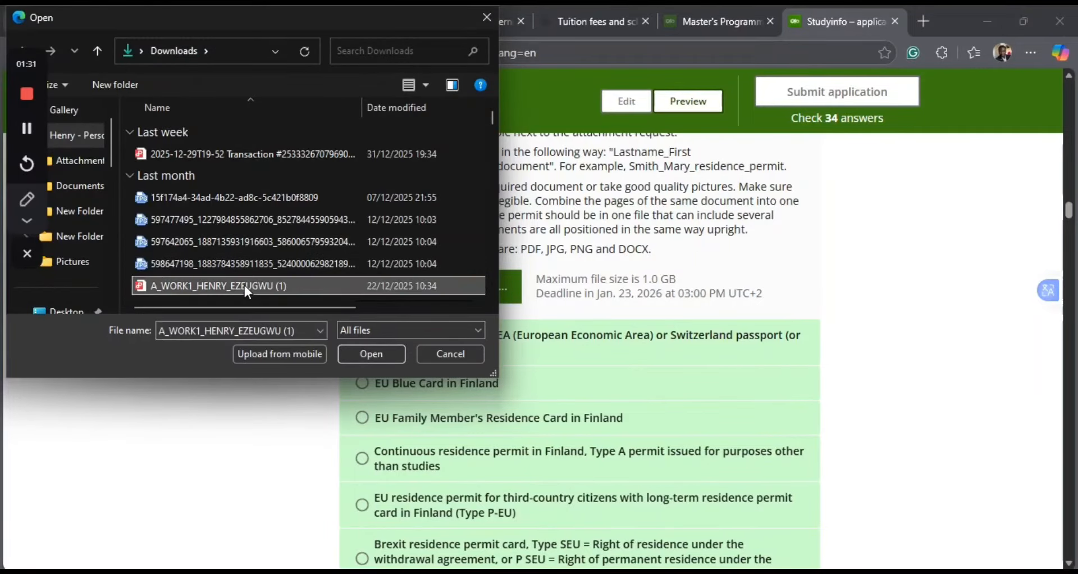
left_click(381, 355)
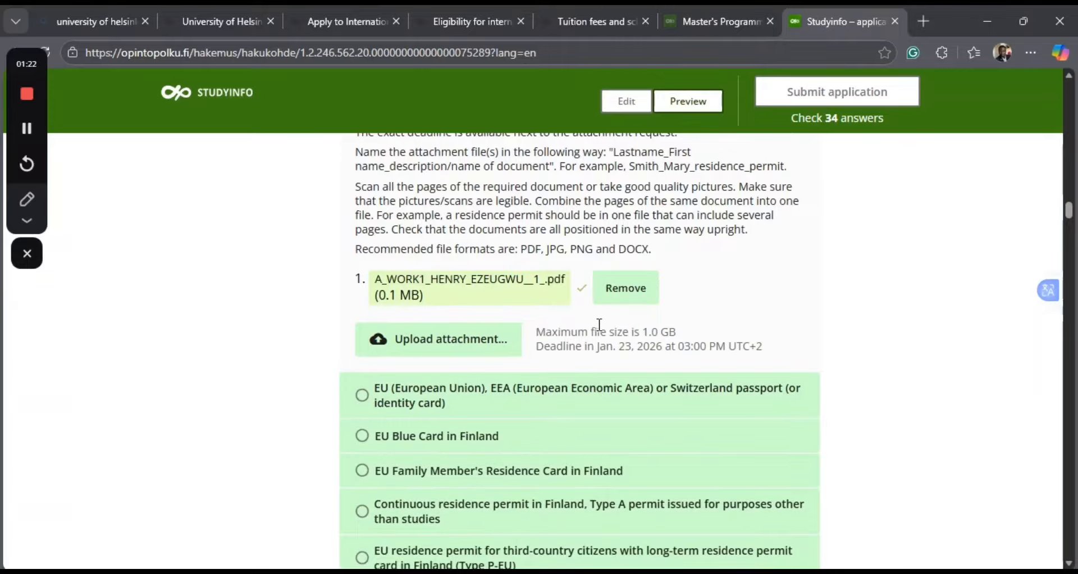
Examine the attachment naming instructions for the passport copy, highlighting the required pattern "Lastname_First name_description/name of document".
scroll(600, 321, "down", 1)
scroll(600, 320, "up", 1)
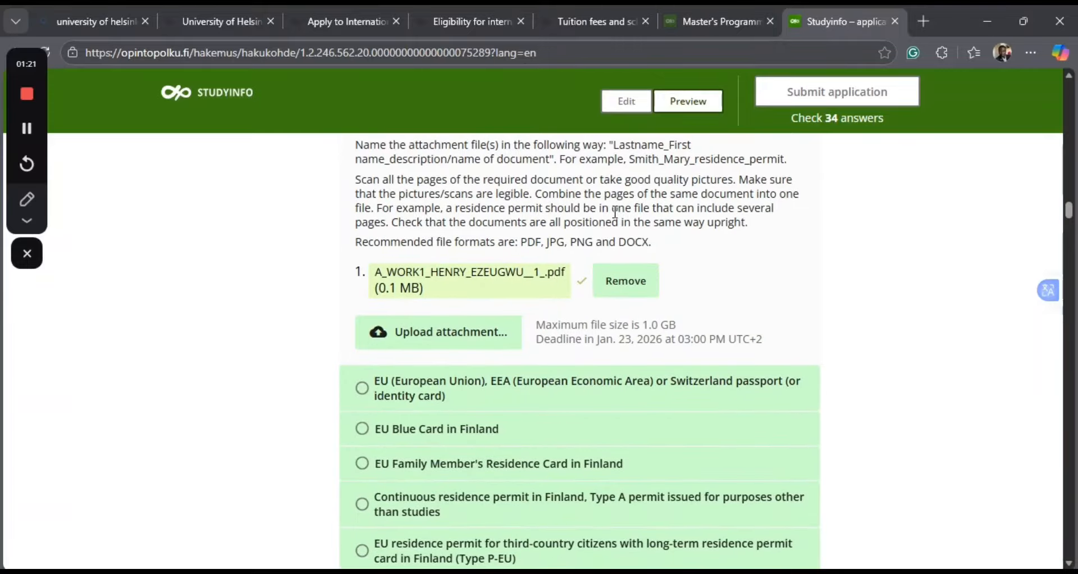
scroll(586, 158, "up", 1)
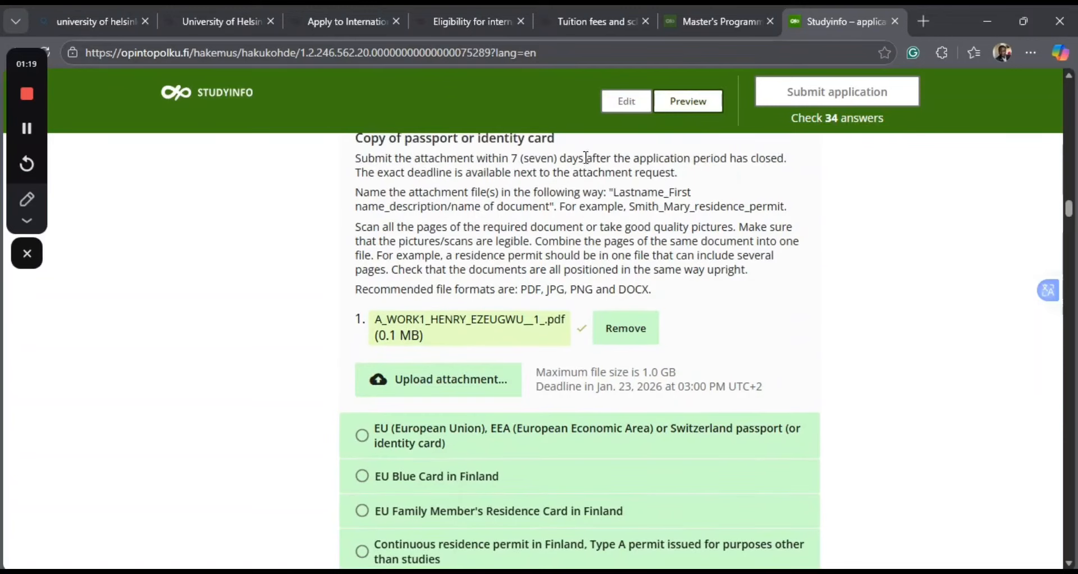
left_click_drag(616, 192, 690, 196)
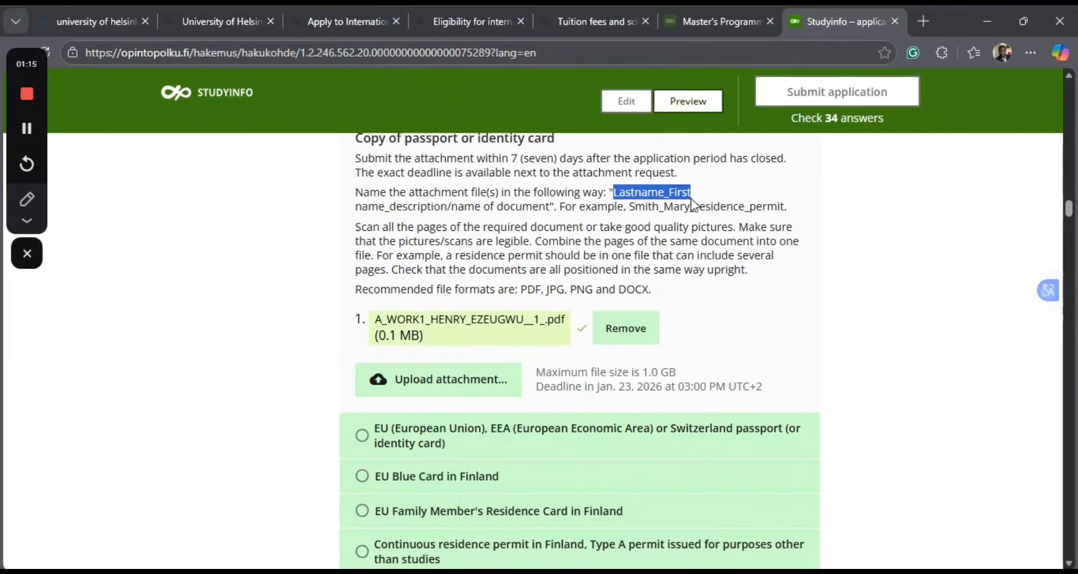
left_click_drag(614, 192, 437, 201)
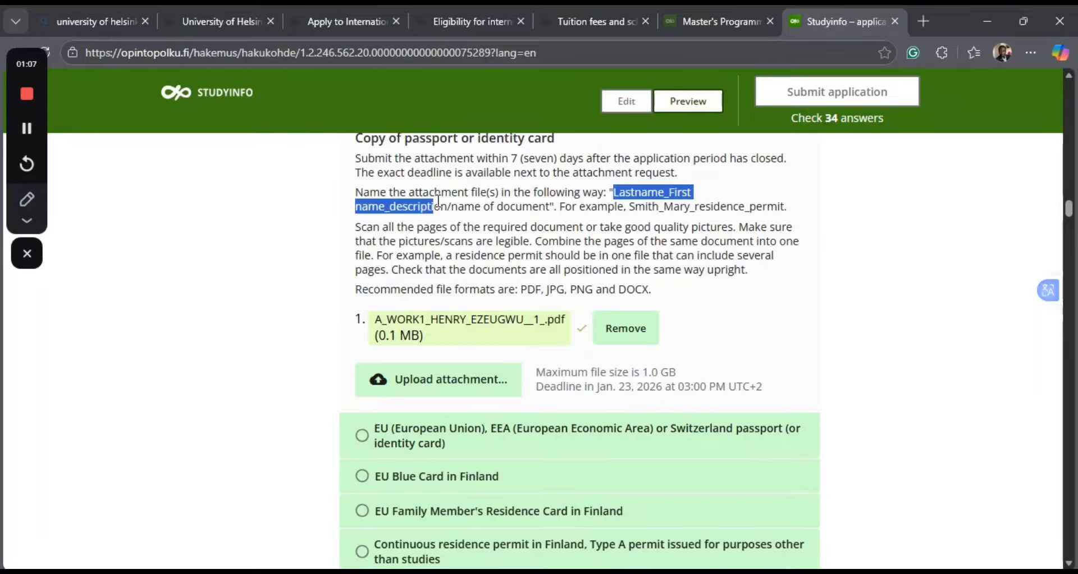
left_click_drag(439, 201, 440, 201)
left_click_drag(442, 201, 551, 208)
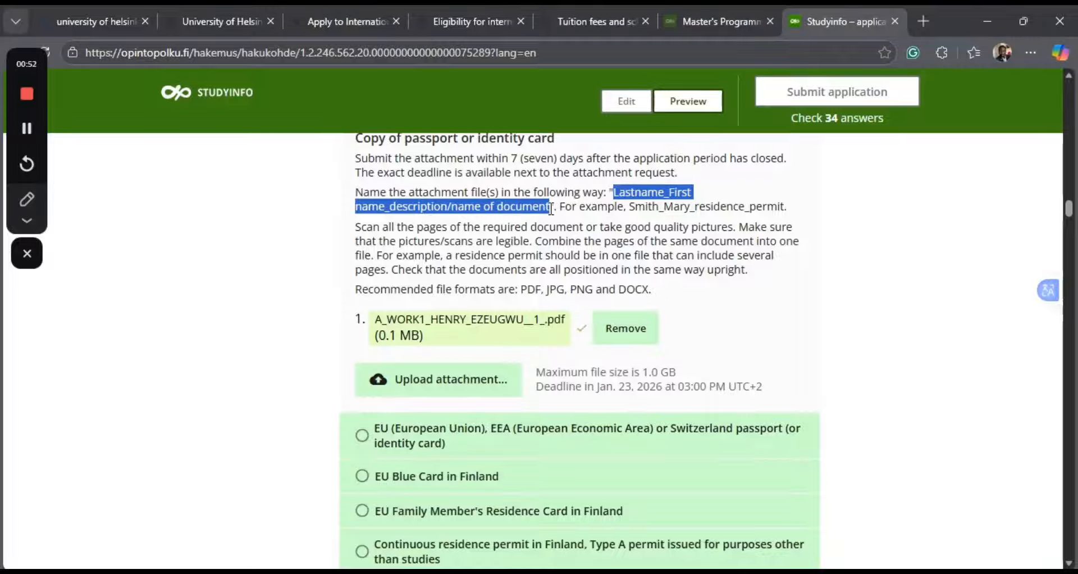
left_click_drag(551, 209, 609, 192)
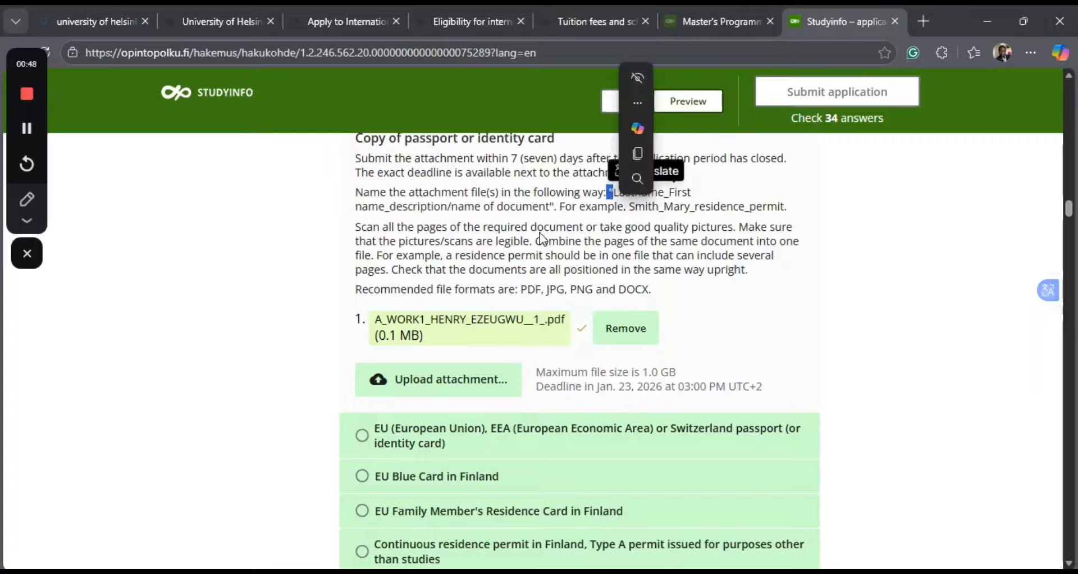
left_click(670, 225)
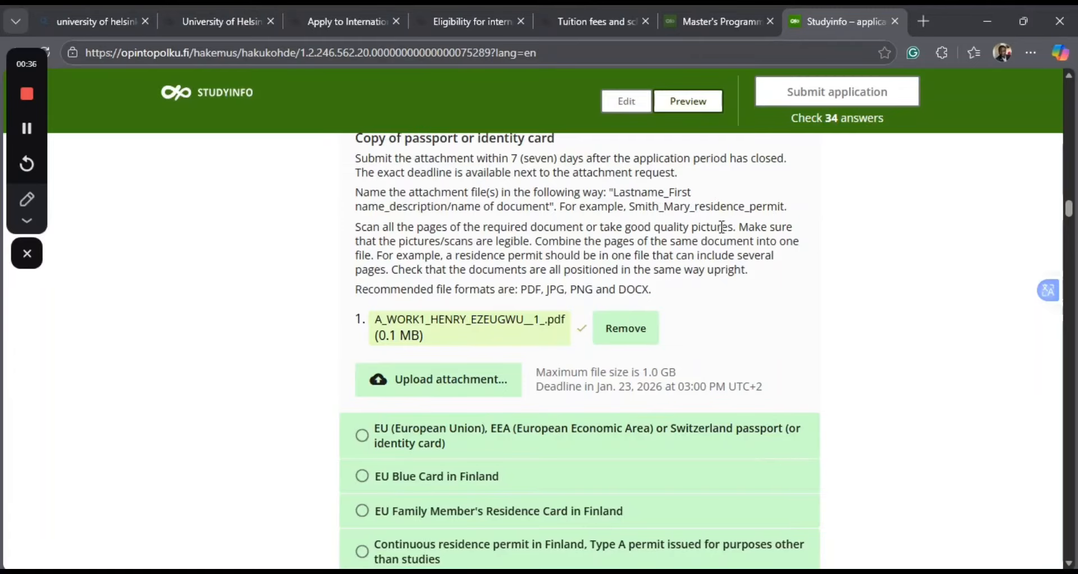
In the permissions section, agree to the terms of online/electronic service and to the disclosure of information.
scroll(476, 233, "down", 2)
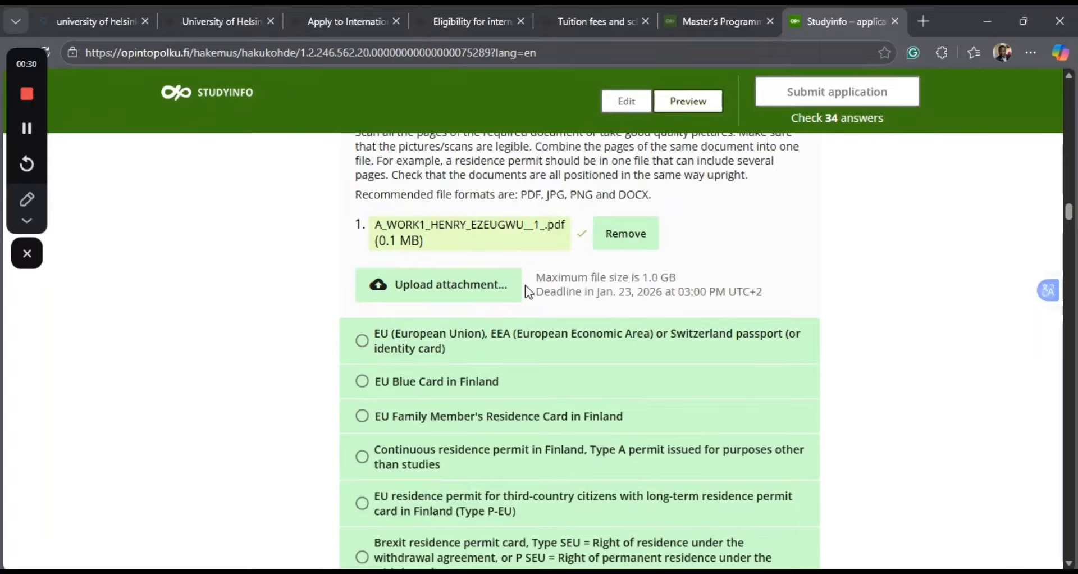
scroll(525, 284, "down", 10)
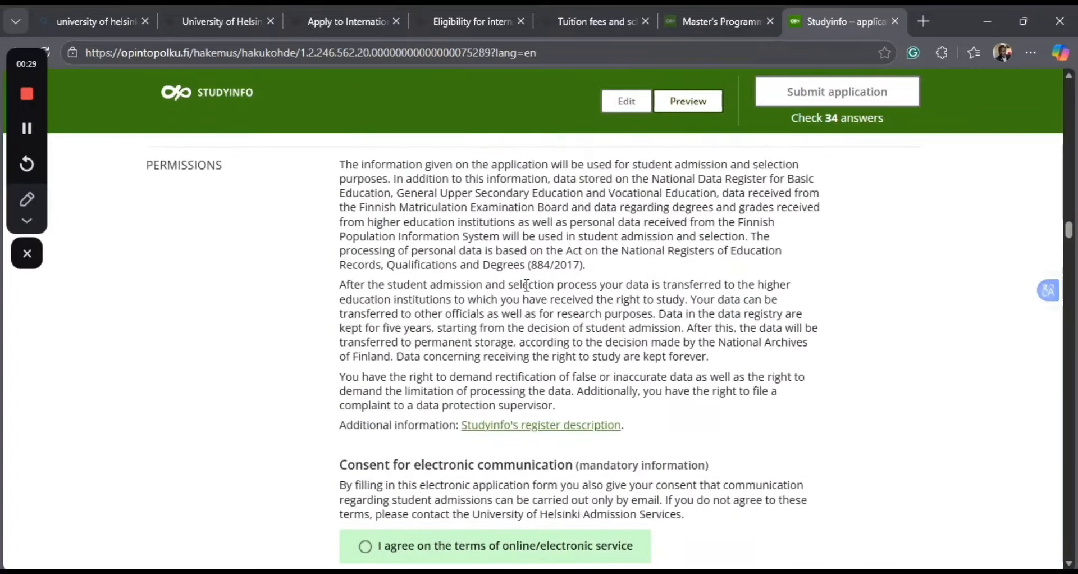
scroll(526, 286, "down", 4)
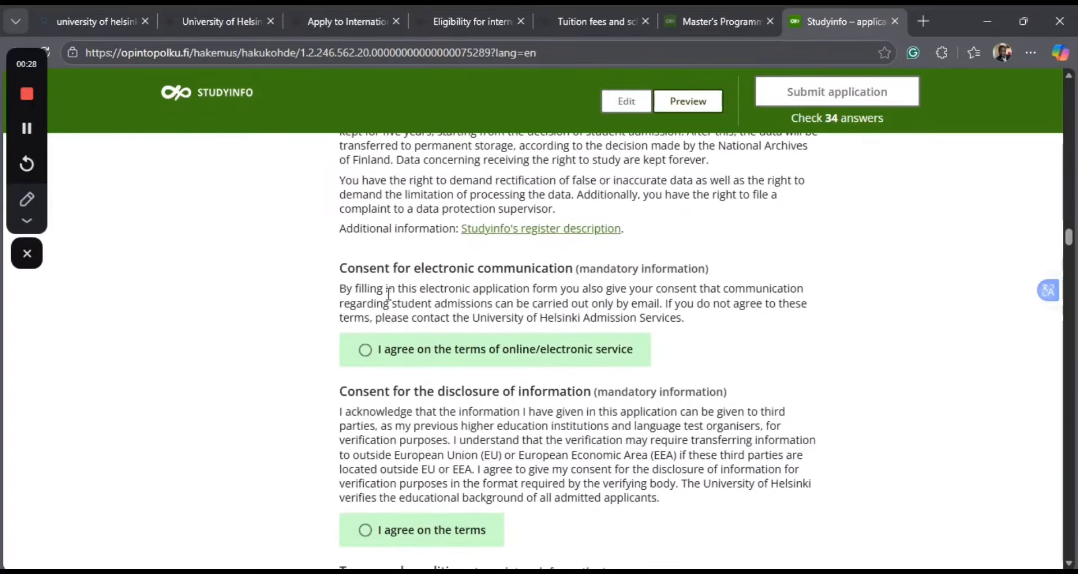
left_click(373, 354)
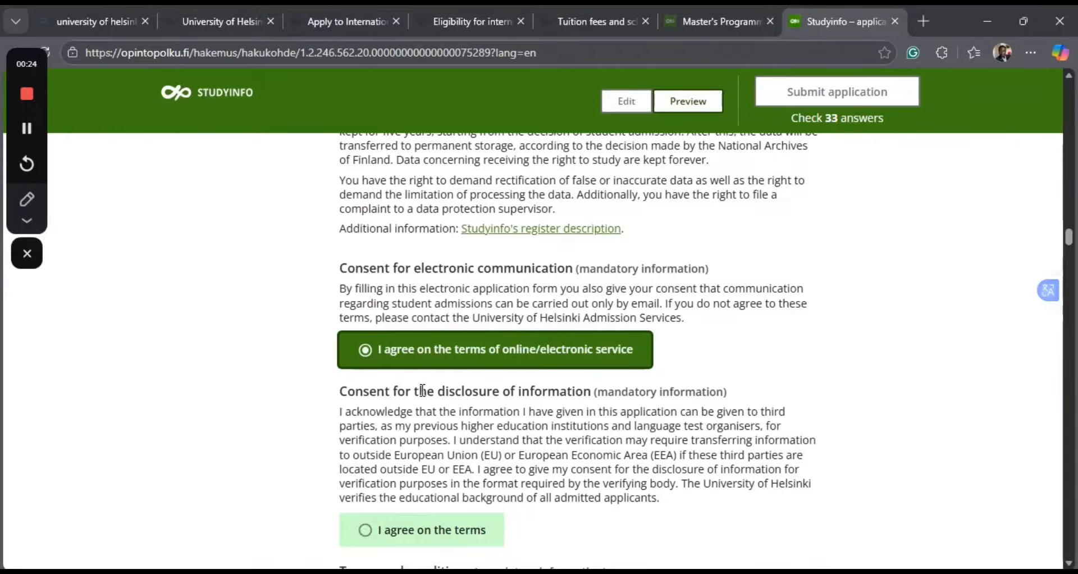
scroll(455, 486, "down", 1)
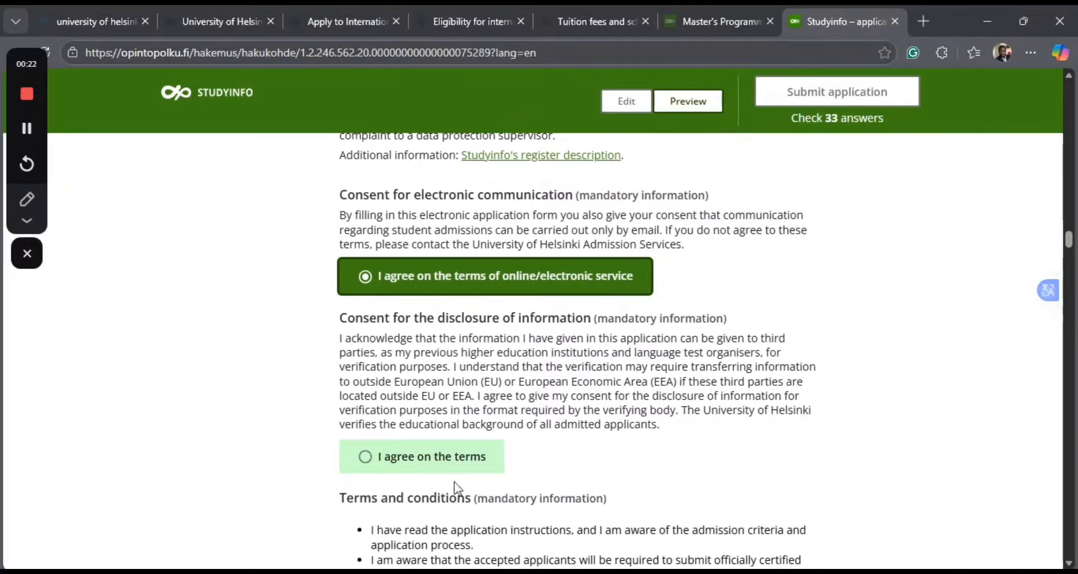
left_click(363, 462)
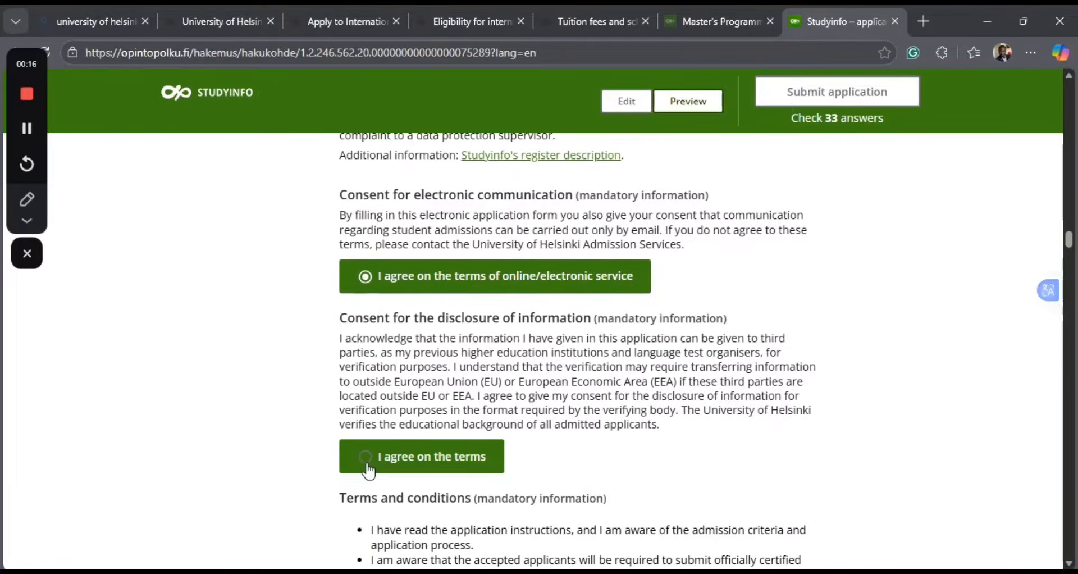
left_click(369, 470)
Agree to the terms and conditions and answer Yes to giving contact information to third parties for direct education marketing.
scroll(500, 524, "down", 5)
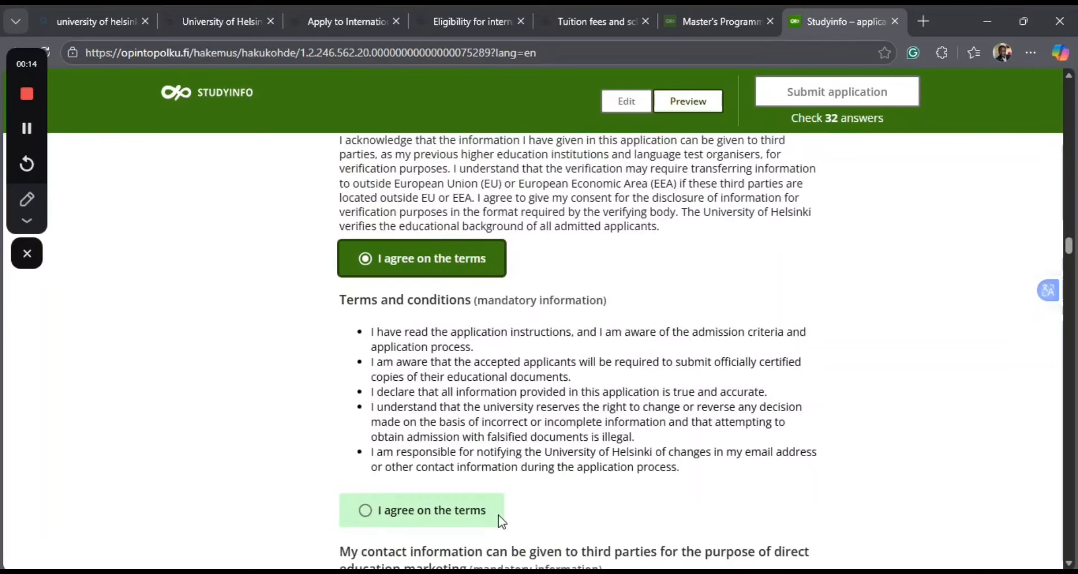
left_click(500, 524)
scroll(500, 524, "down", 1)
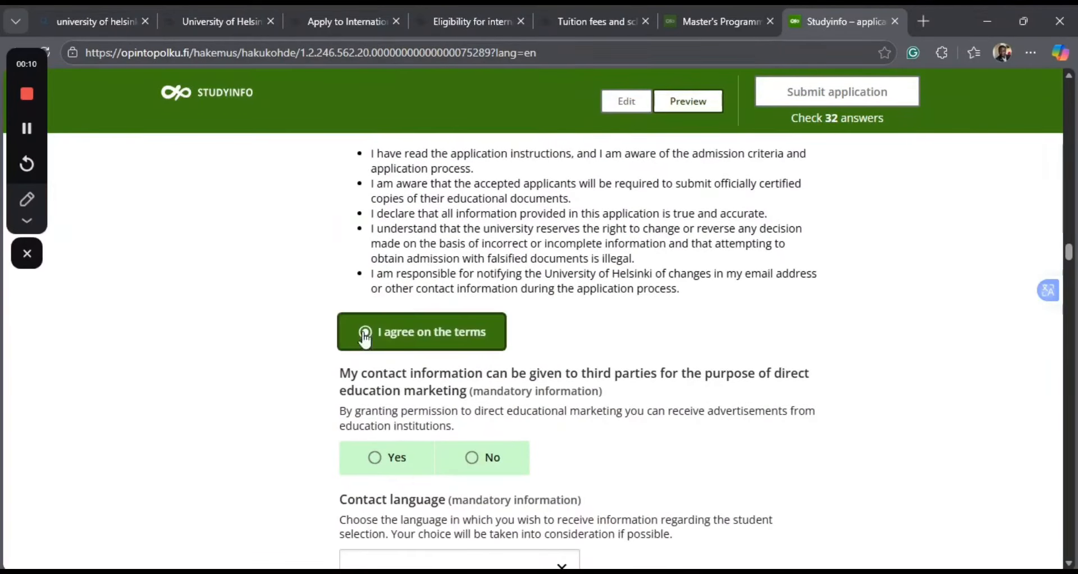
left_click(365, 335)
scroll(615, 444, "down", 2)
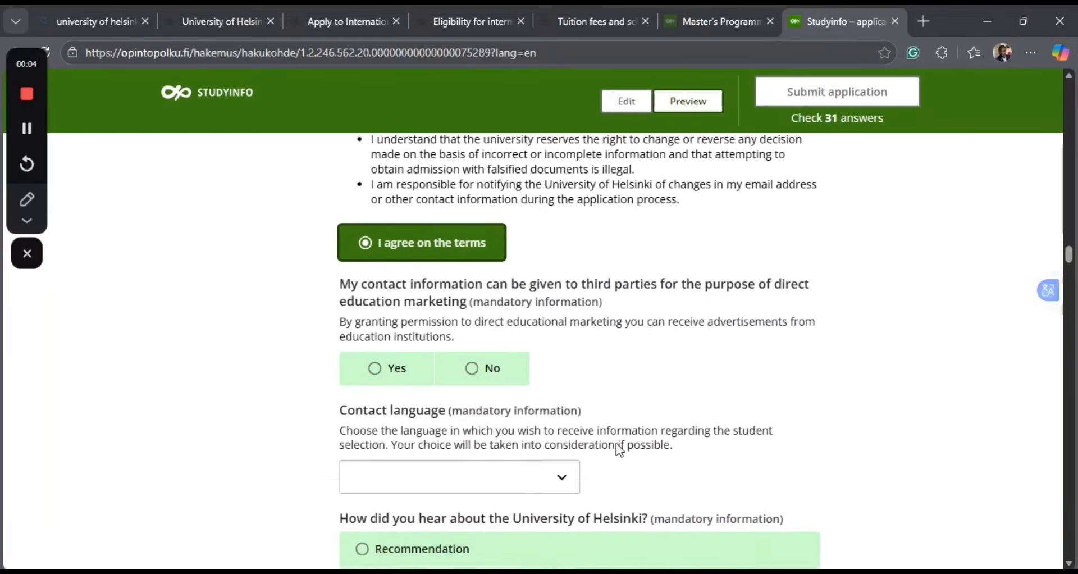
left_click(381, 358)
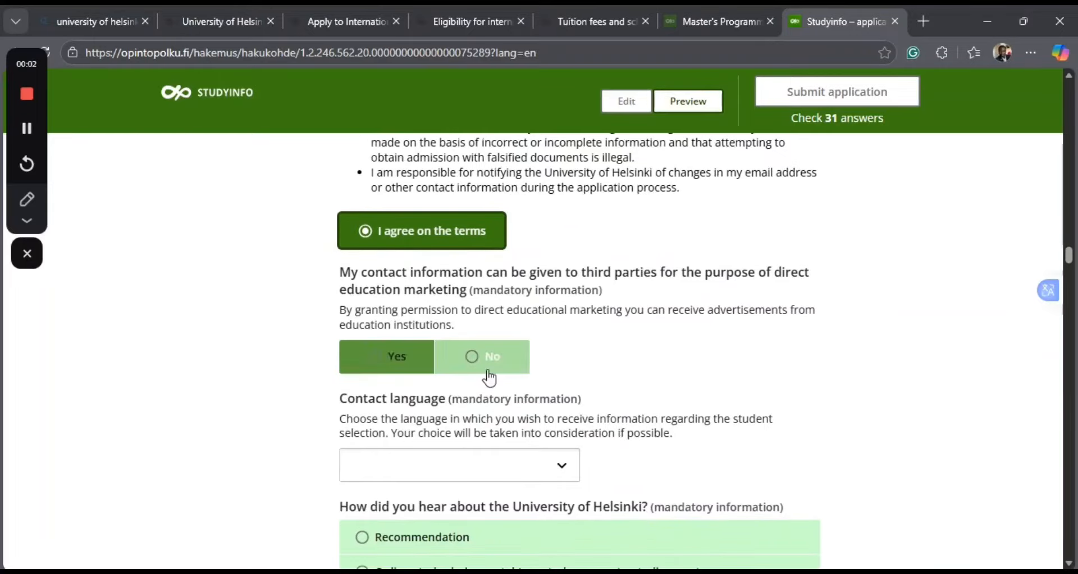
left_click(378, 369)
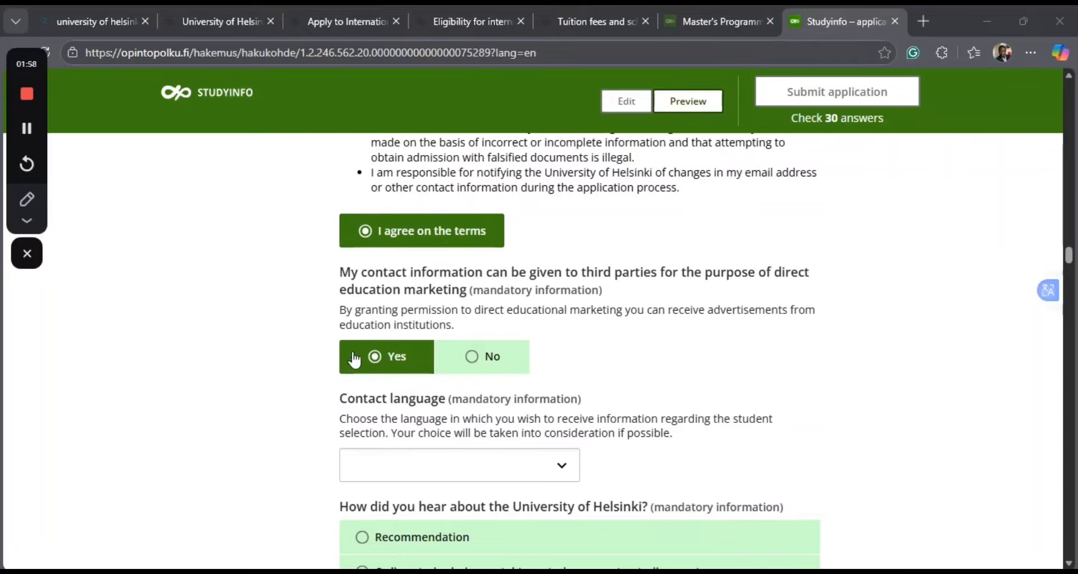
Set the contact language for student selection information to English.
scroll(410, 373, "down", 2)
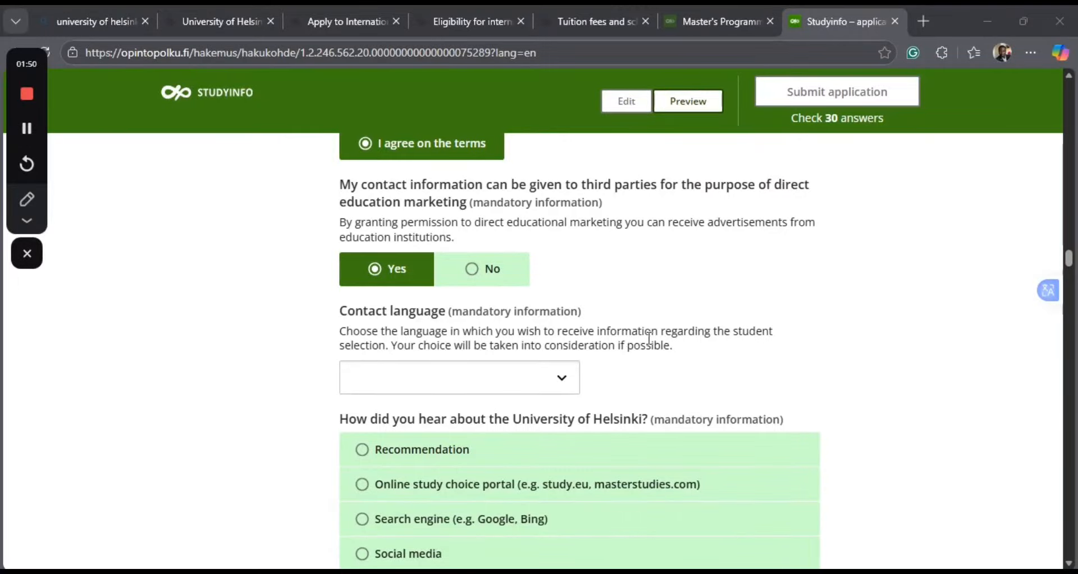
left_click(564, 379)
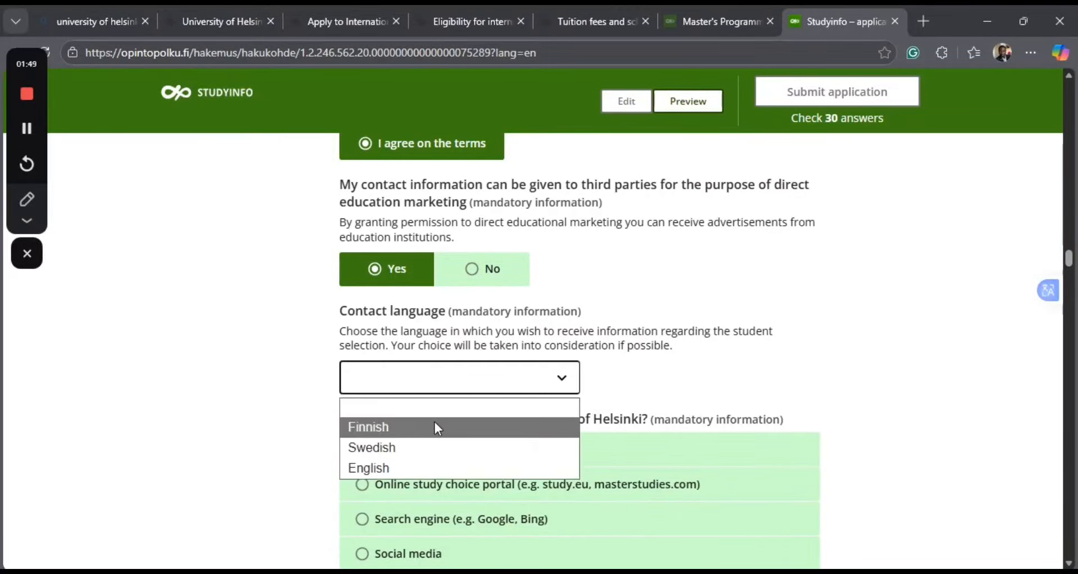
left_click(375, 469)
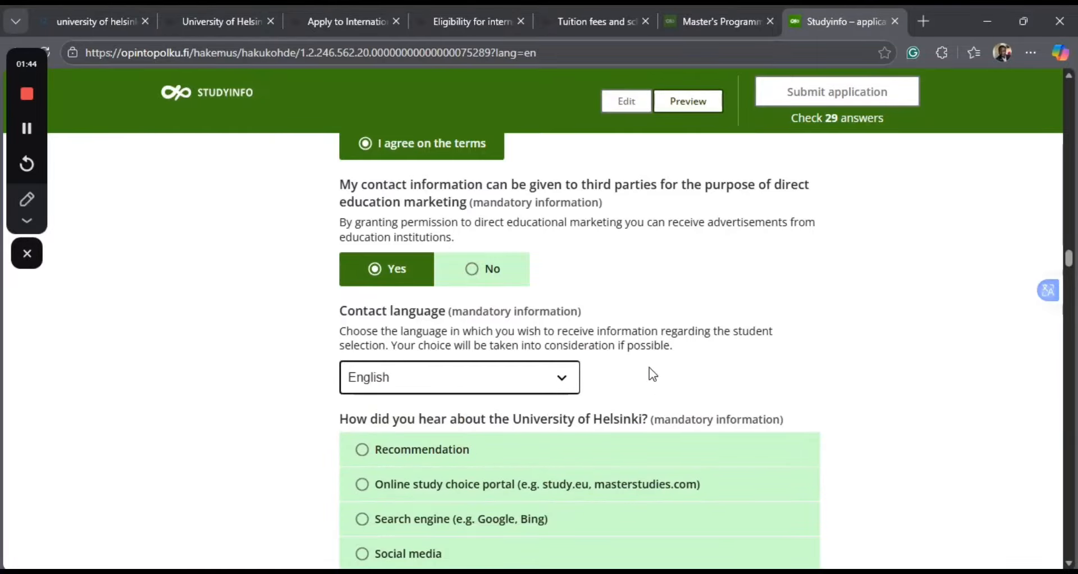
Choose "Social media" as how you heard about the University of Helsinki and answer No to using an educational agency.
scroll(294, 415, "down", 3)
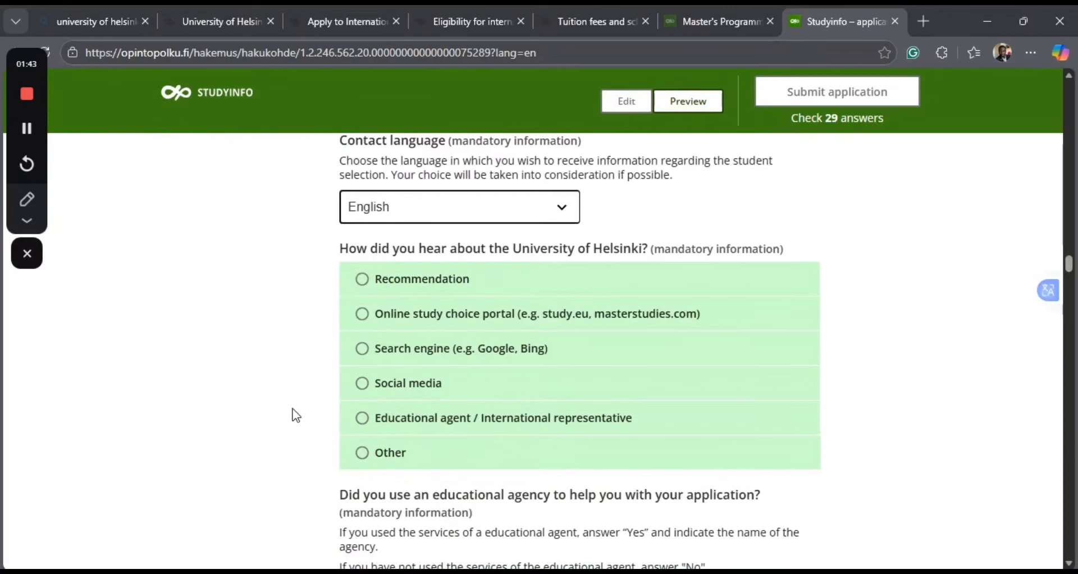
left_click(483, 365)
left_click(393, 363)
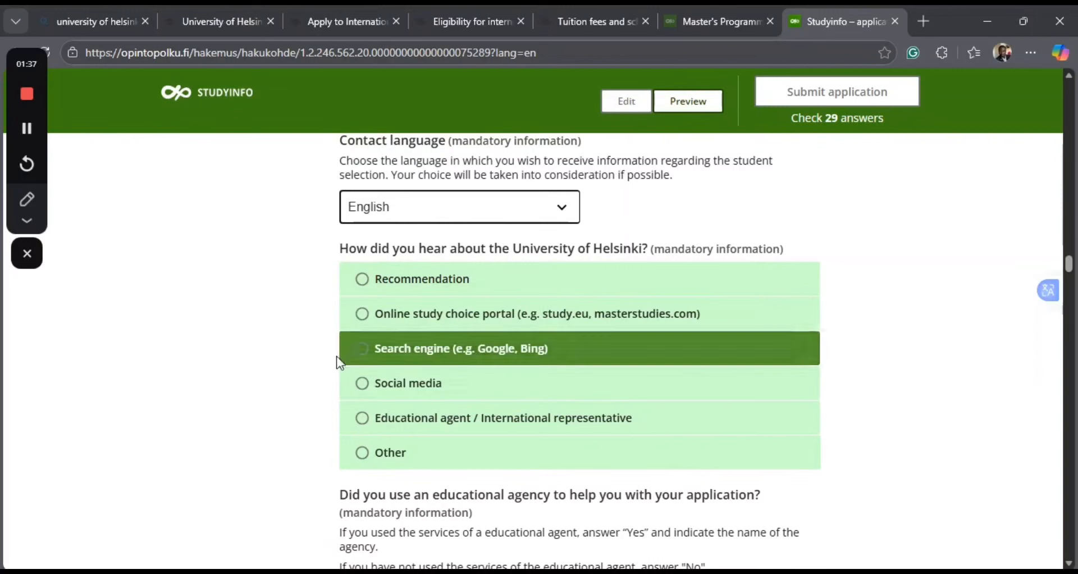
left_click(365, 387)
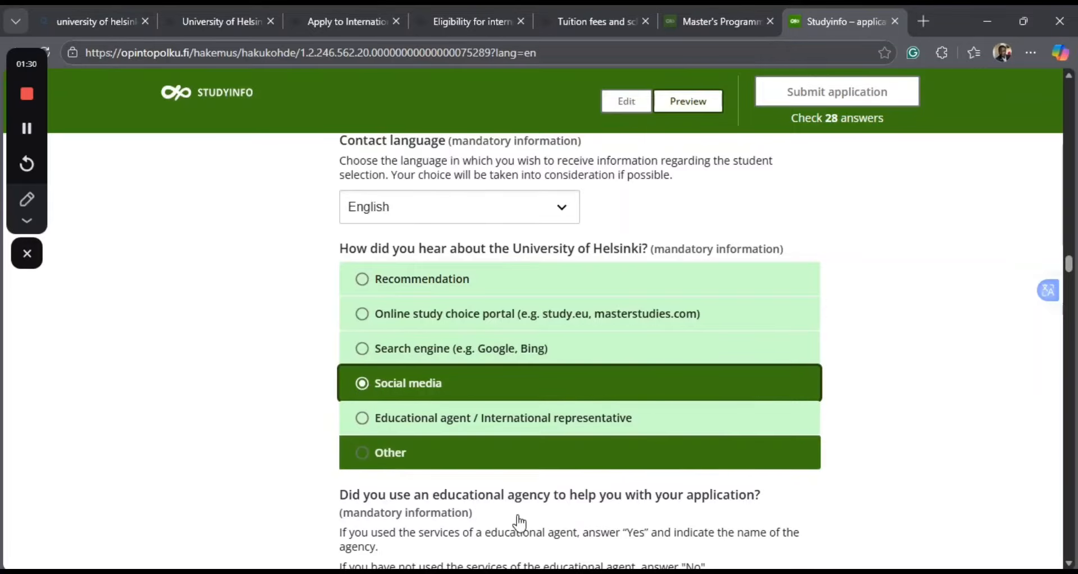
scroll(742, 488, "down", 3)
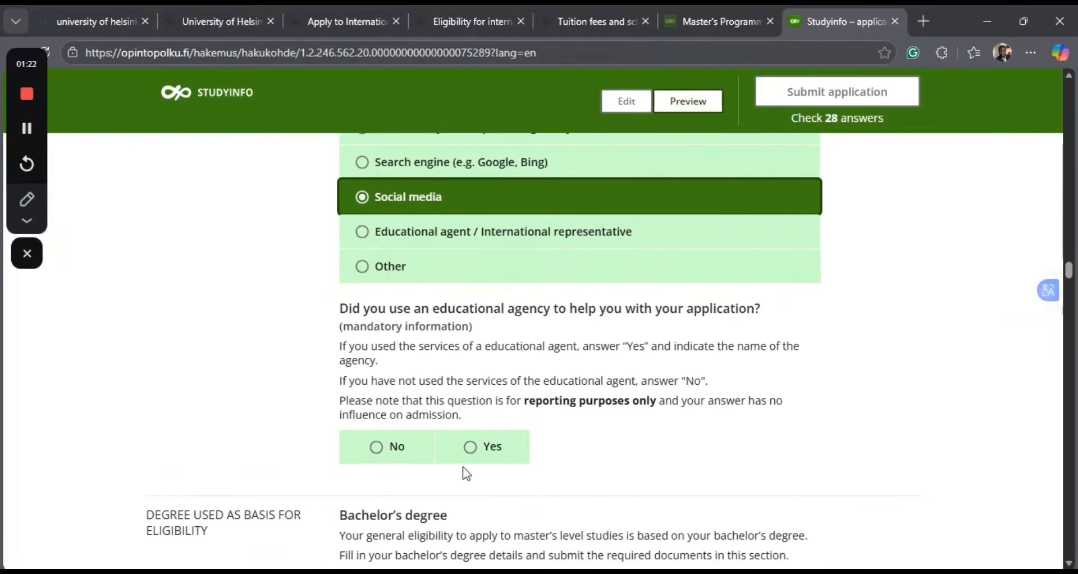
left_click(378, 447)
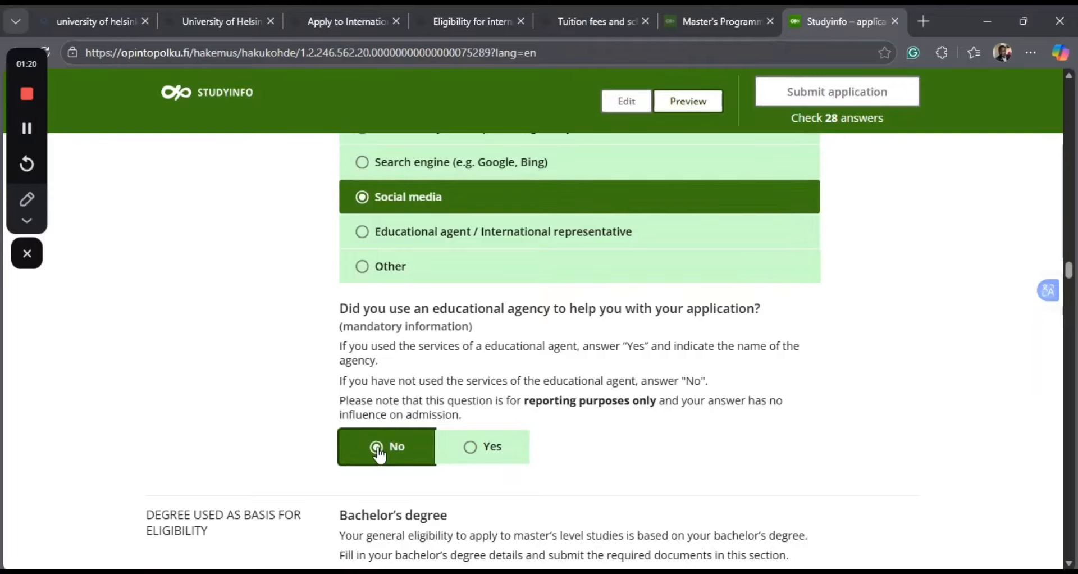
In the bachelor's degree section, set the country where the institution is located to Nigeria.
scroll(677, 420, "down", 2)
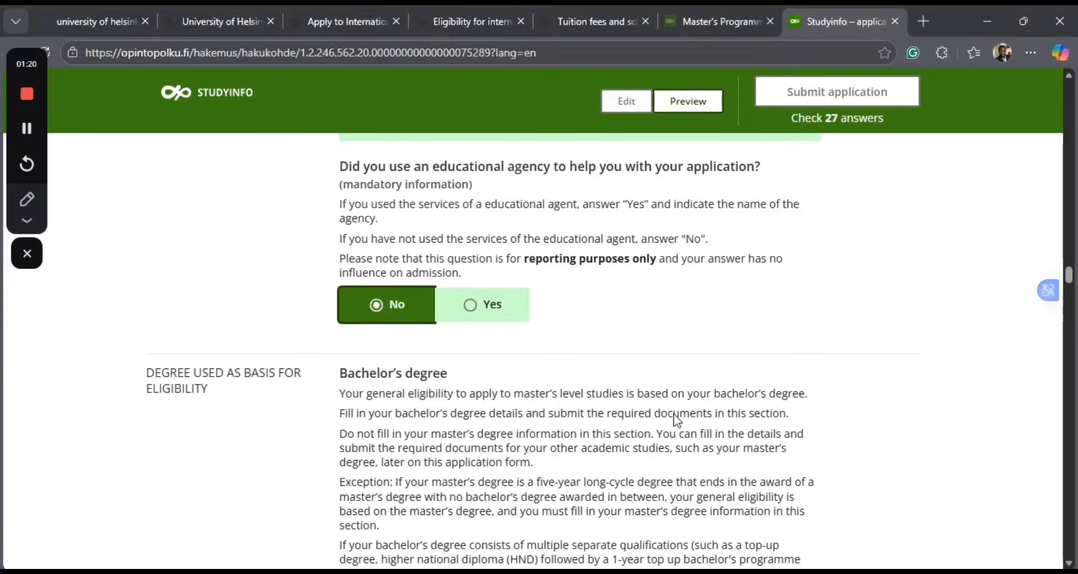
scroll(441, 434, "down", 5)
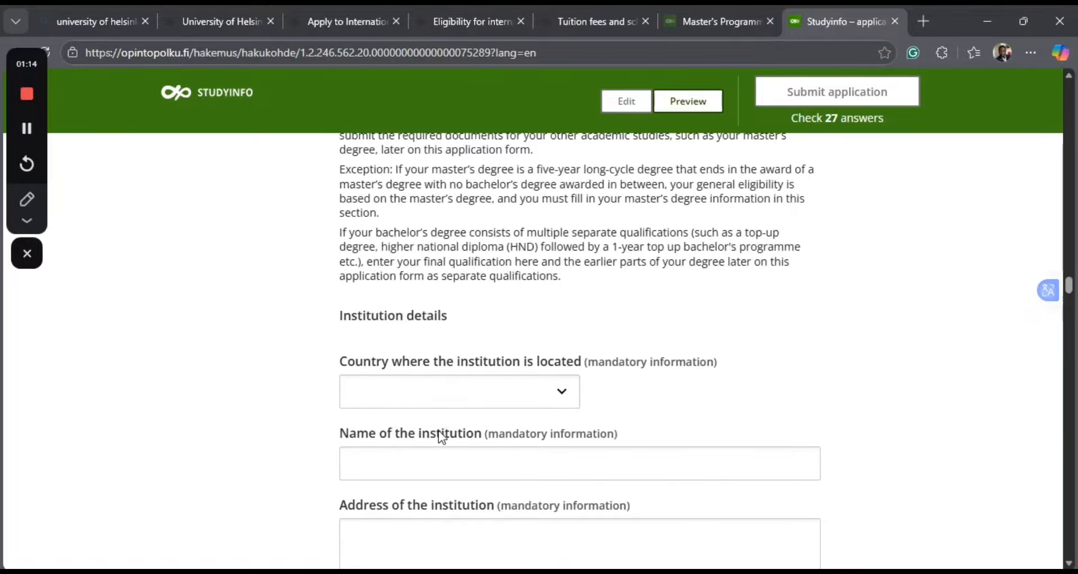
scroll(442, 437, "down", 1)
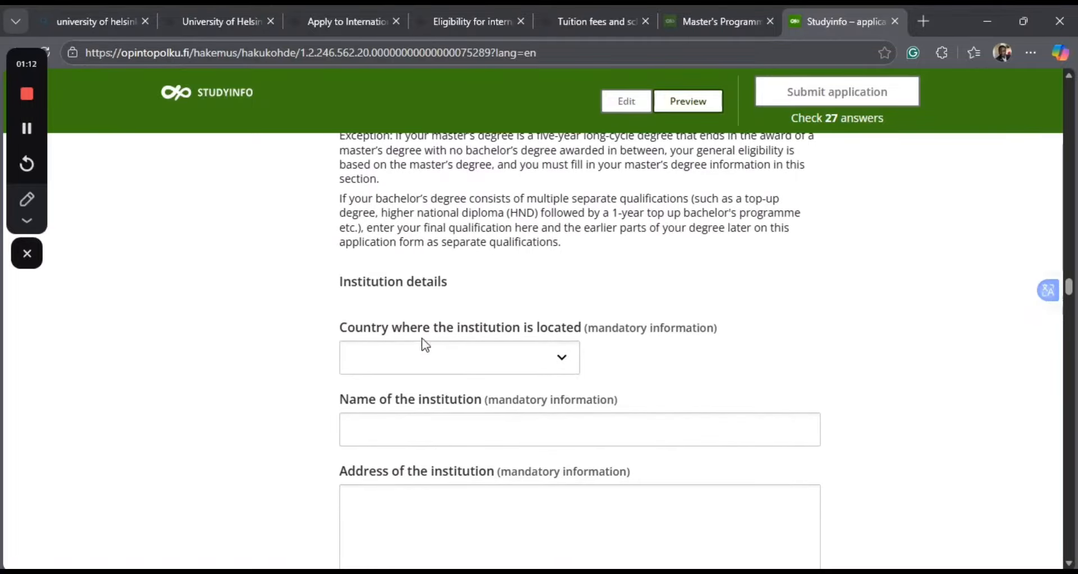
left_click(564, 360)
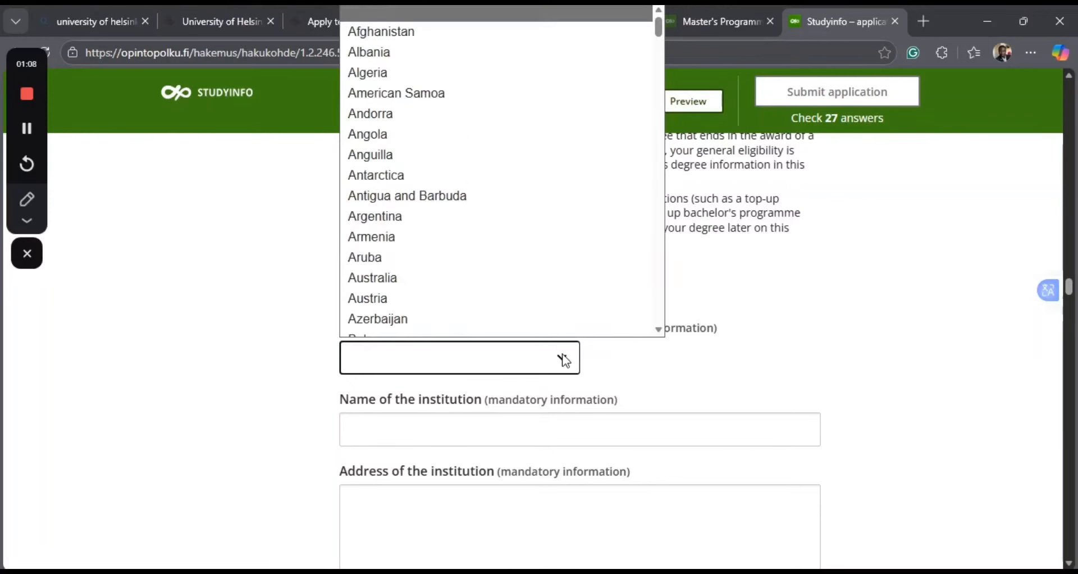
scroll(494, 249, "down", 1)
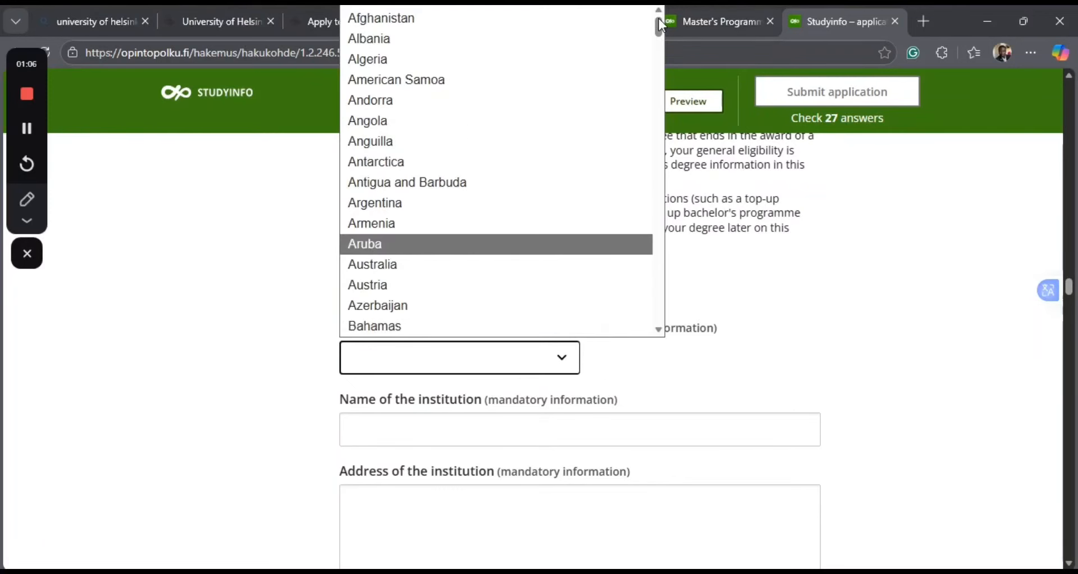
scroll(662, 22, "down", 3)
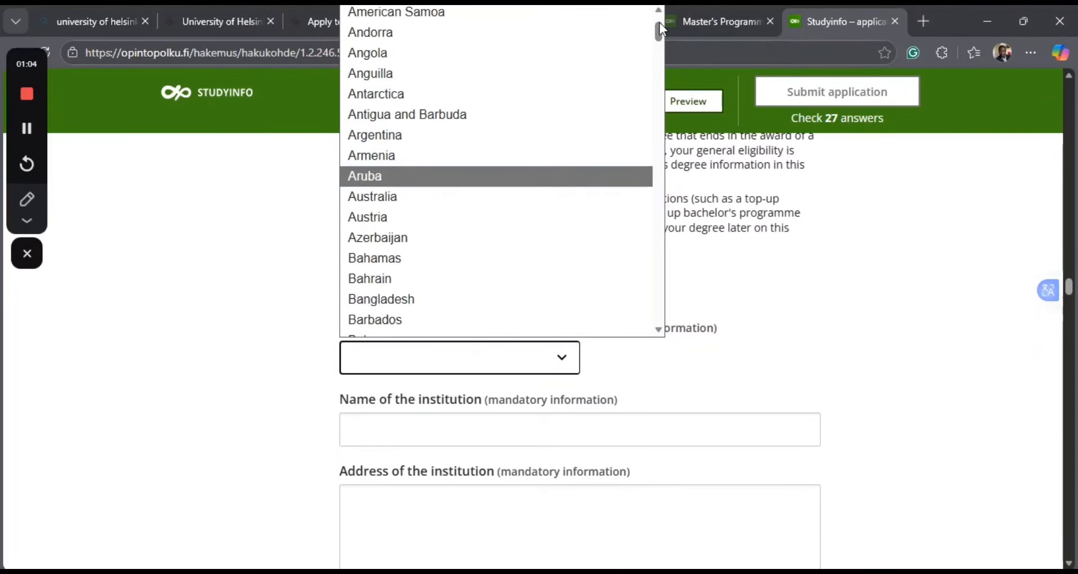
scroll(662, 28, "up", 3)
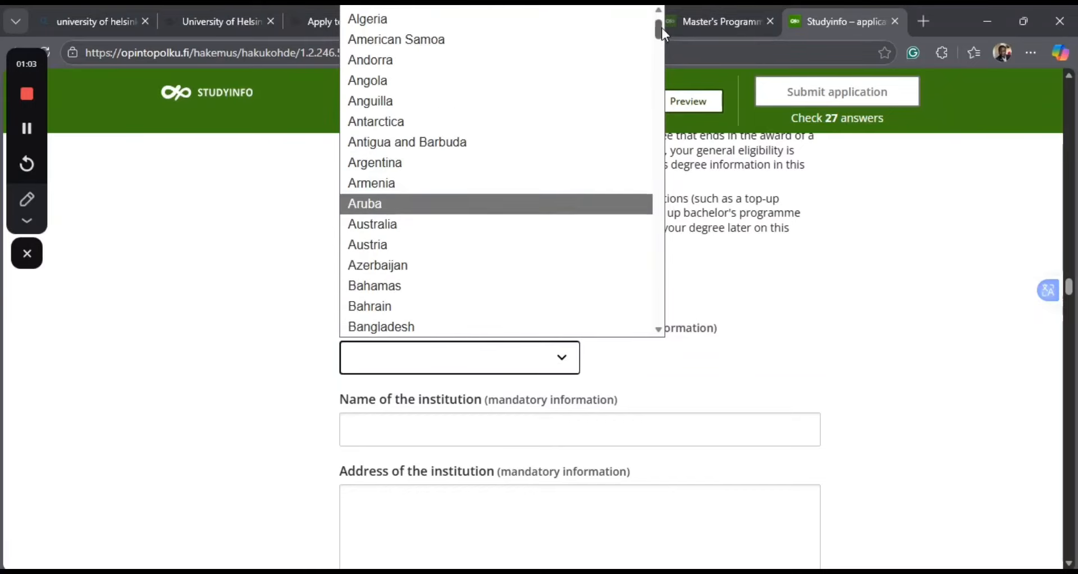
left_click_drag(661, 24, 695, 193)
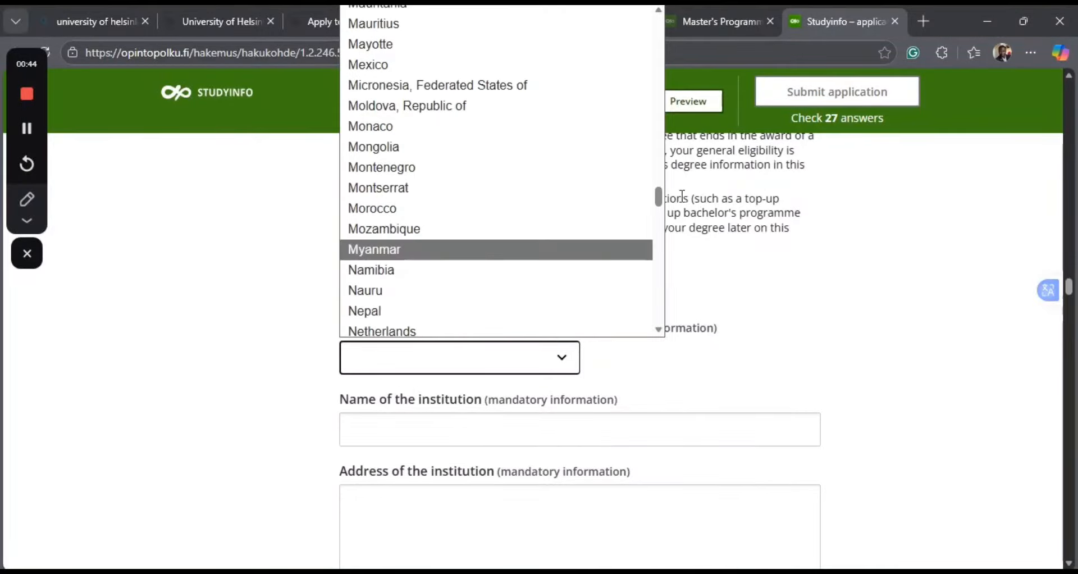
left_click_drag(658, 196, 658, 207)
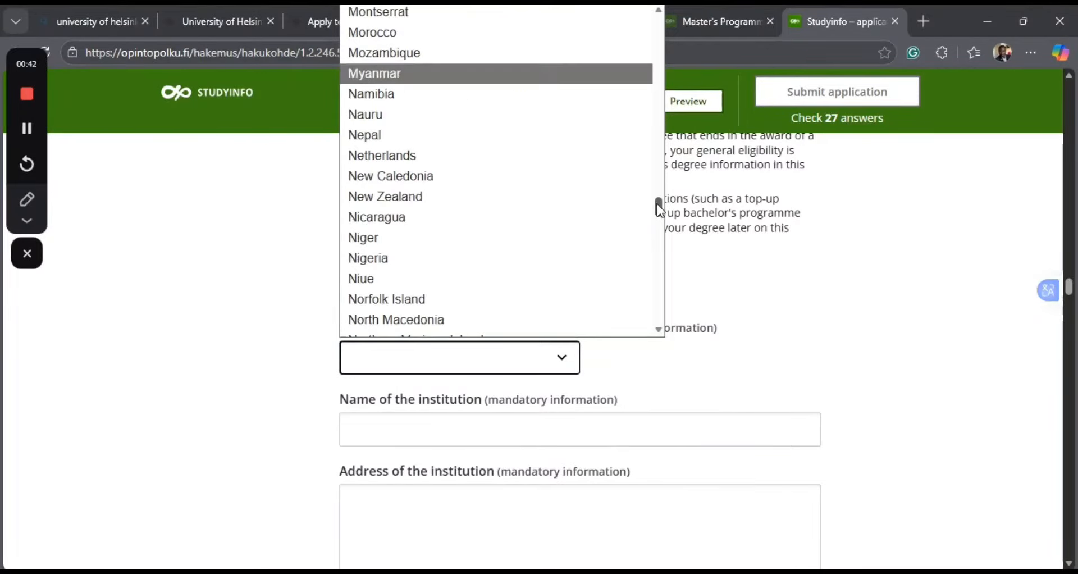
left_click(392, 258)
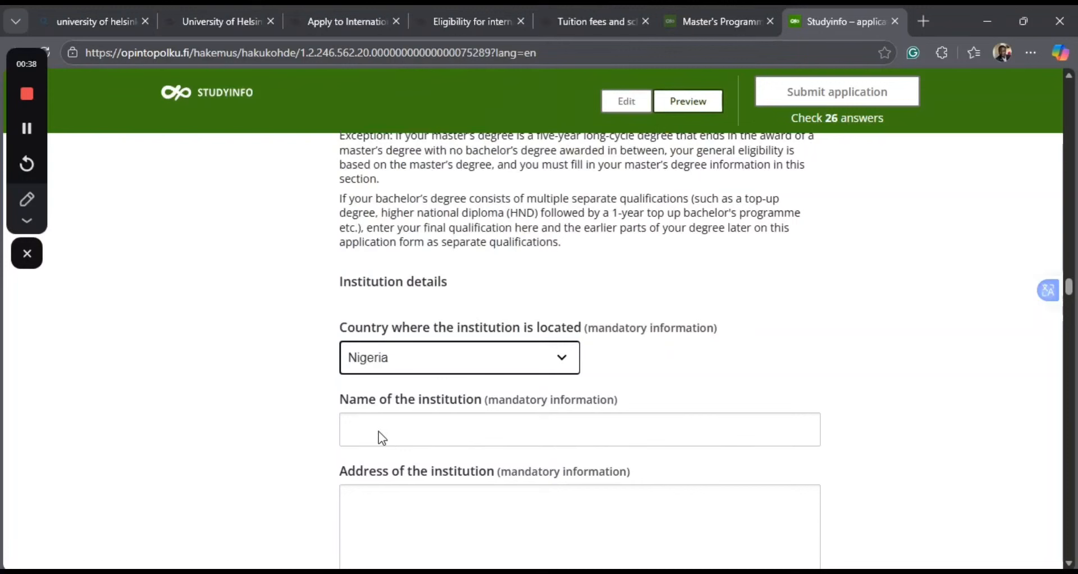
Enter "University of Nigeria, Nsukka" as the name of the institution.
left_click(350, 431)
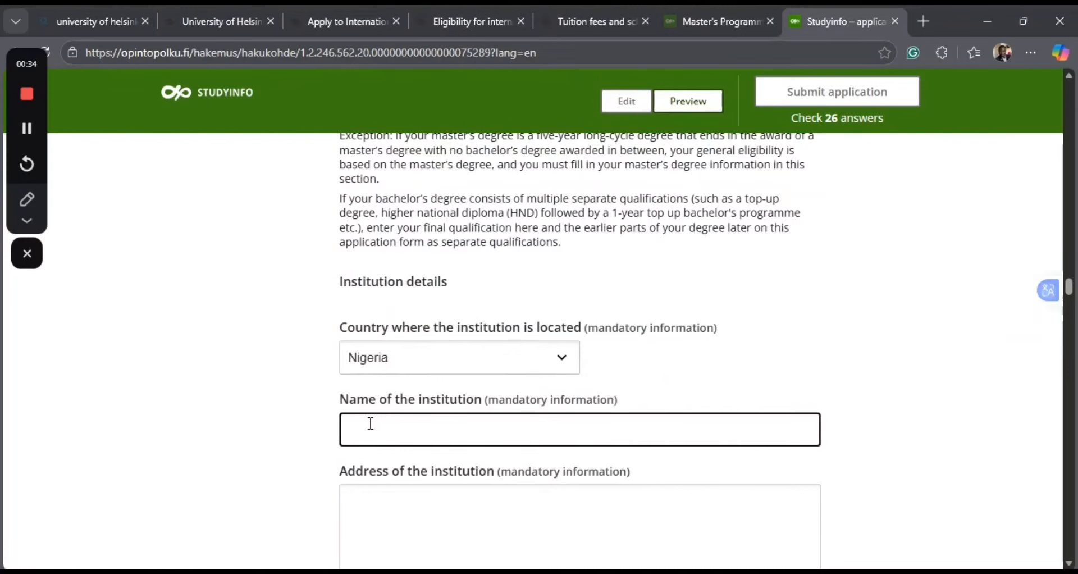
type("University of Nigeria")
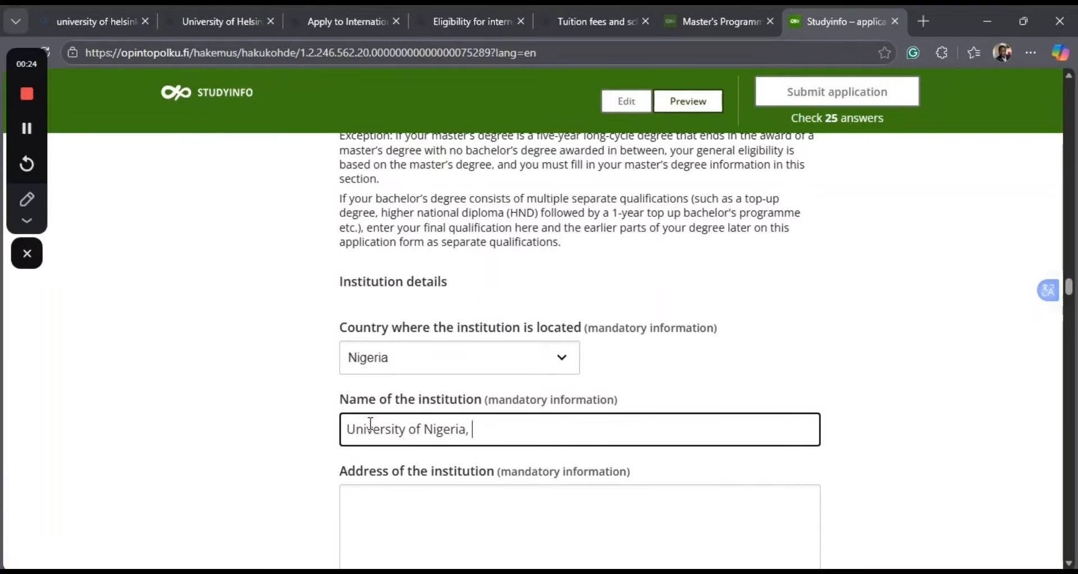
type(", Nsuuka")
key("BackSpace")
key("BackSpace")
key("BackSpace")
type("kka")
Fill in the institution's postal address with its road and town.
scroll(455, 476, "down", 2)
left_click(360, 423)
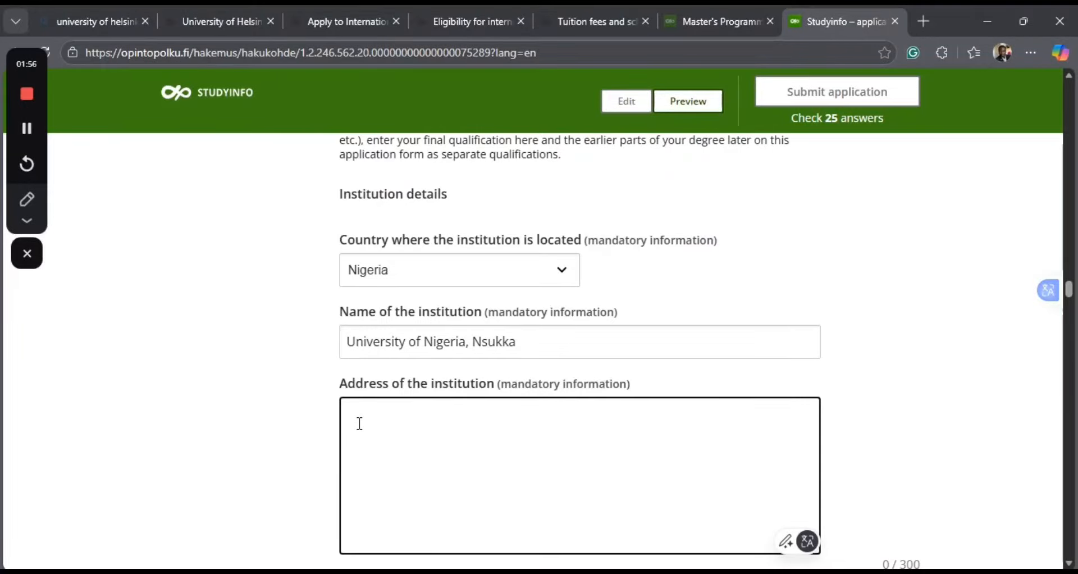
type("Obukpa Road, N")
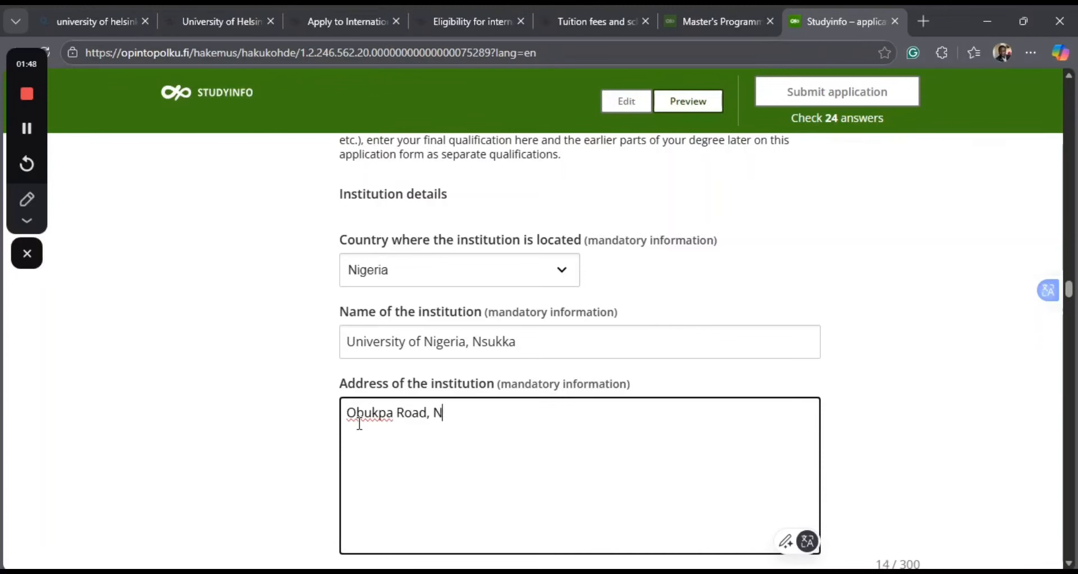
type("sukka")
Enter the institution's phone number including the country code.
scroll(486, 445, "down", 2)
scroll(486, 453, "down", 1)
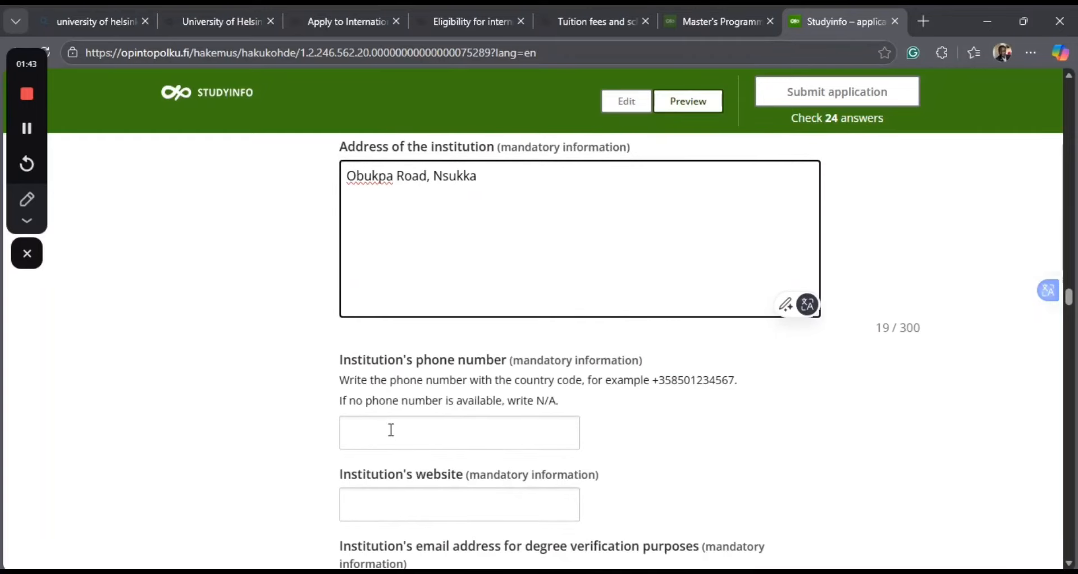
left_click(389, 431)
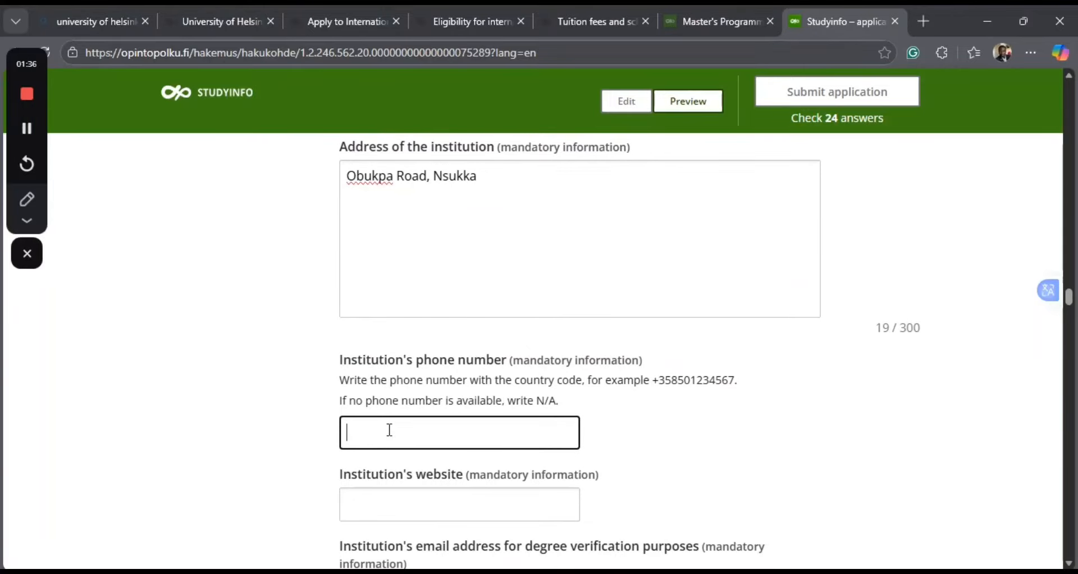
type("+")
key("BackSpace")
type("_")
type("+")
type("234")
type("123456")
type("67")
left_click(380, 502)
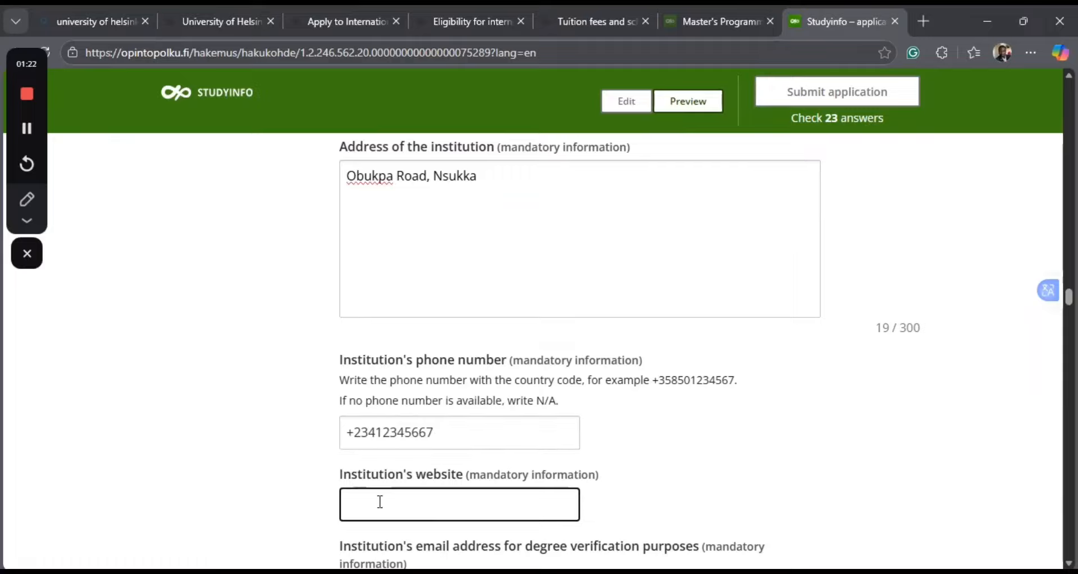
type("www.unn.edu.ng")
Fill in the institution's email address for degree verification purposes.
scroll(509, 487, "down", 4)
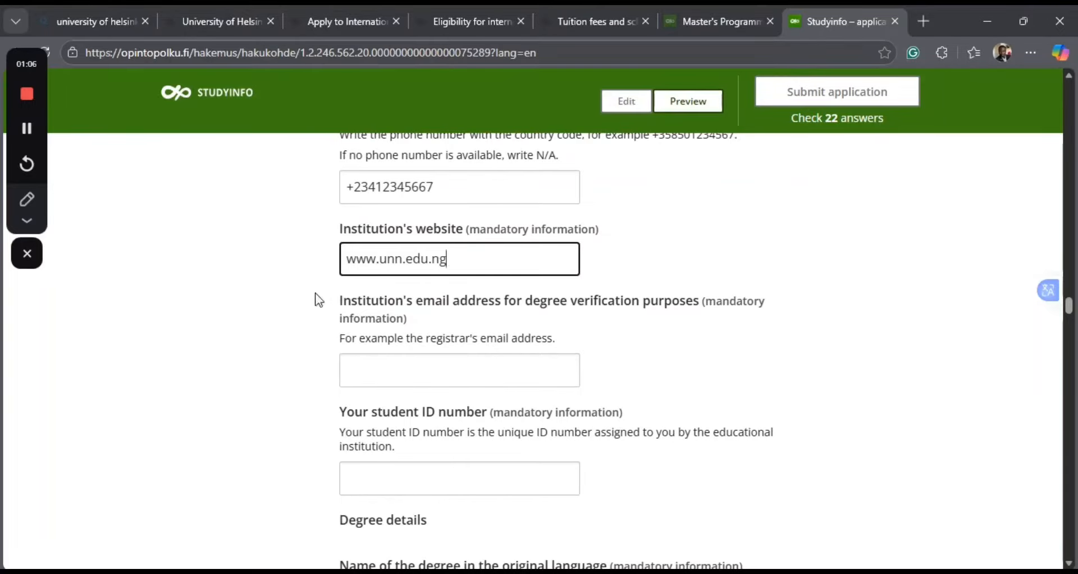
left_click(359, 368)
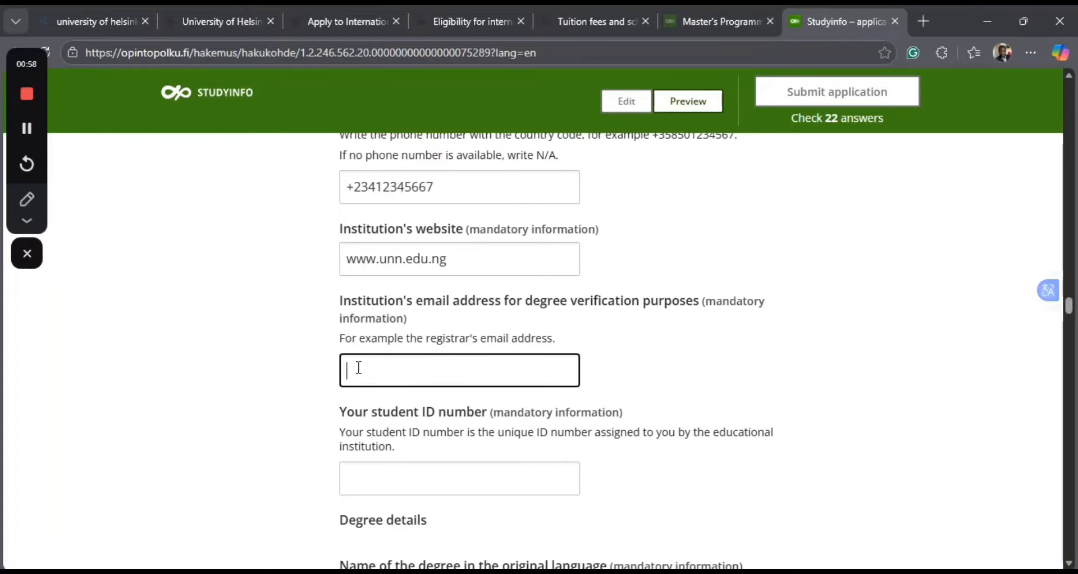
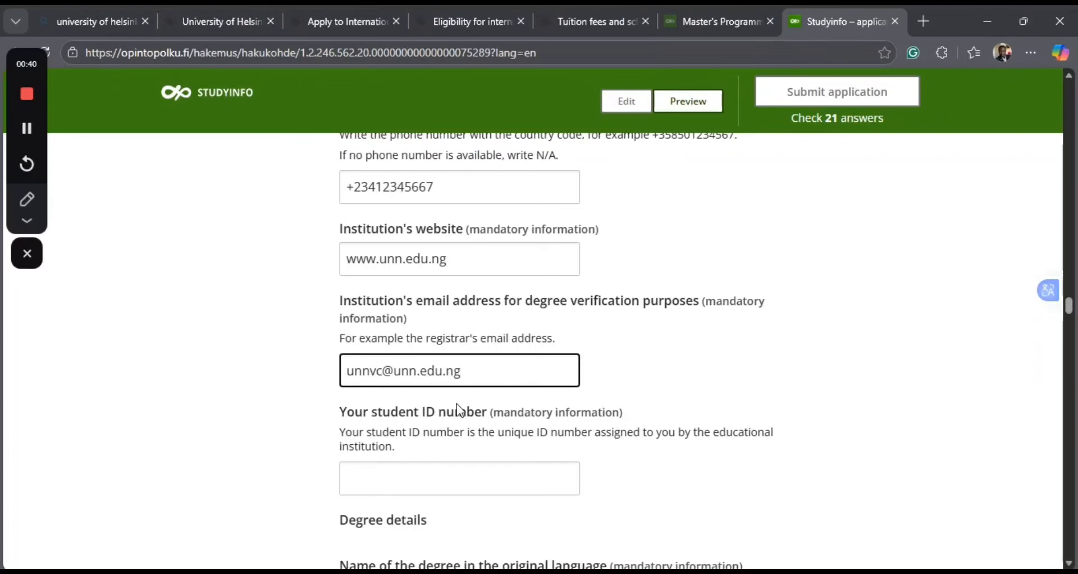
Enter the applicant's student ID number assigned by the institution.
scroll(461, 410, "down", 1)
left_click(373, 409)
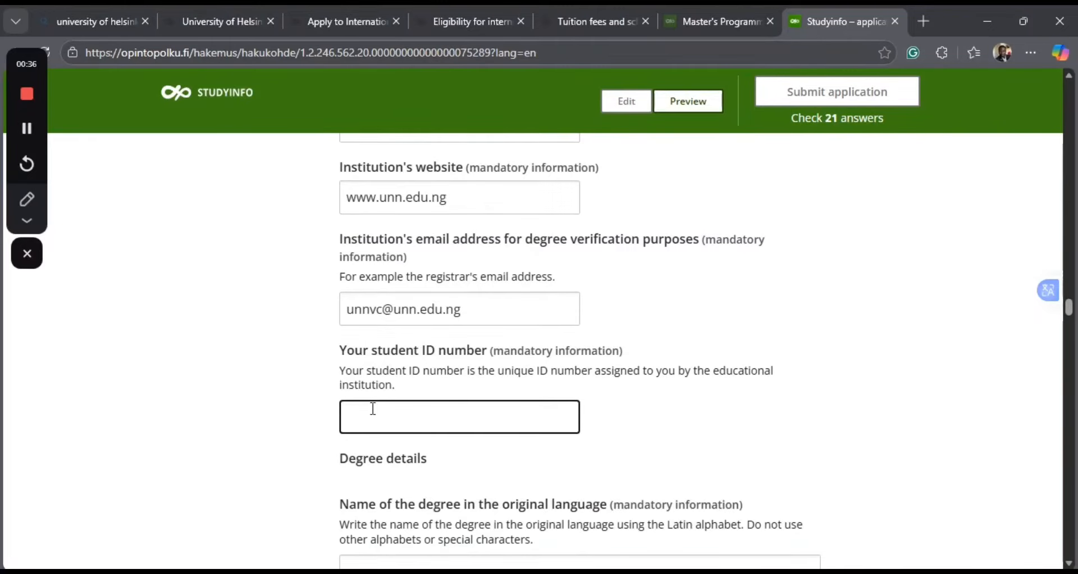
type("2016/123456")
Enter "Bachelor of Arts in Education" as the name of the degree in the original language and copy that text.
scroll(441, 441, "down", 2)
scroll(440, 441, "down", 1)
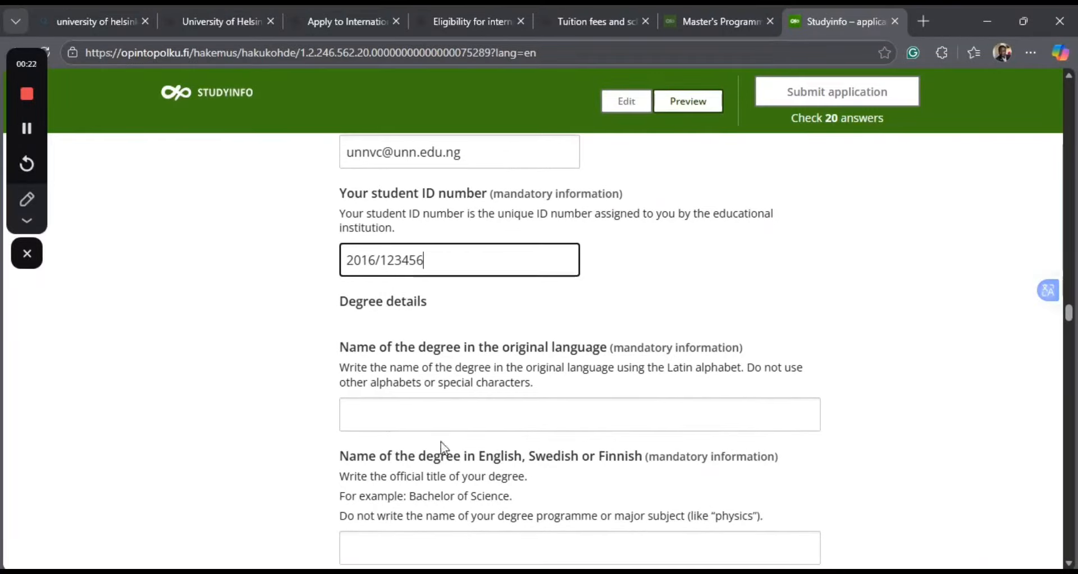
left_click(375, 414)
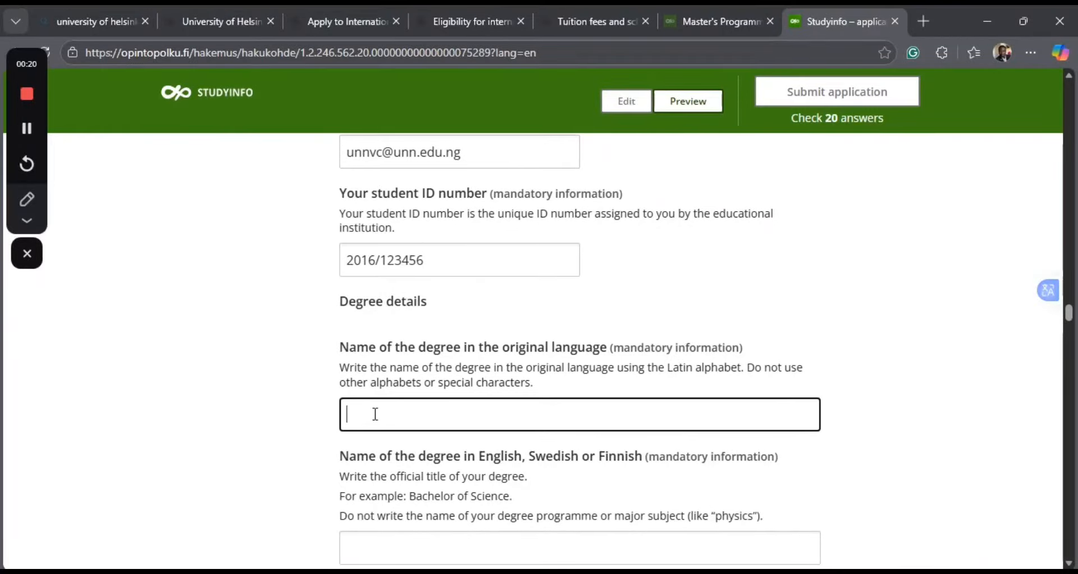
type("Bachelor of bArts")
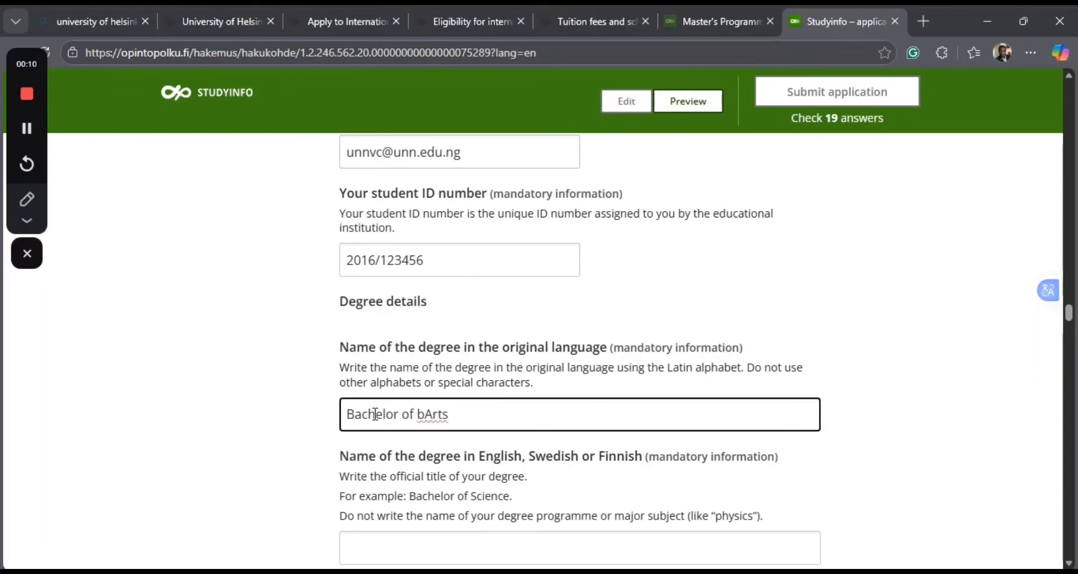
key("BackSpace")
key("BackSpace")
key("BackSpace")
key("BackSpace")
key("BackSpace")
key("BackSpace")
type("Arts in Ed")
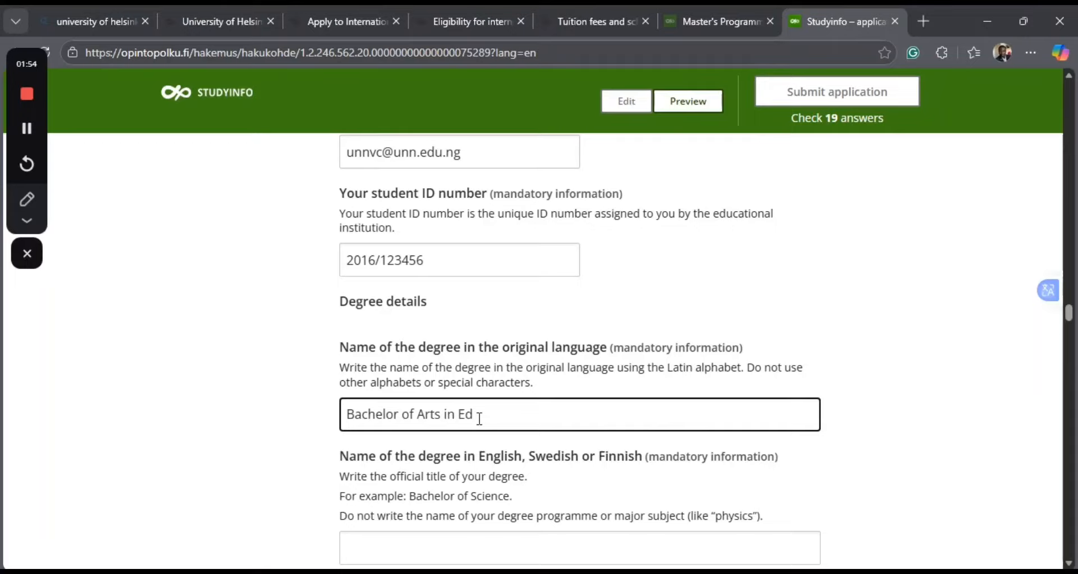
type("ucation")
left_click_drag(504, 416, 326, 418)
key("ctrl+c")
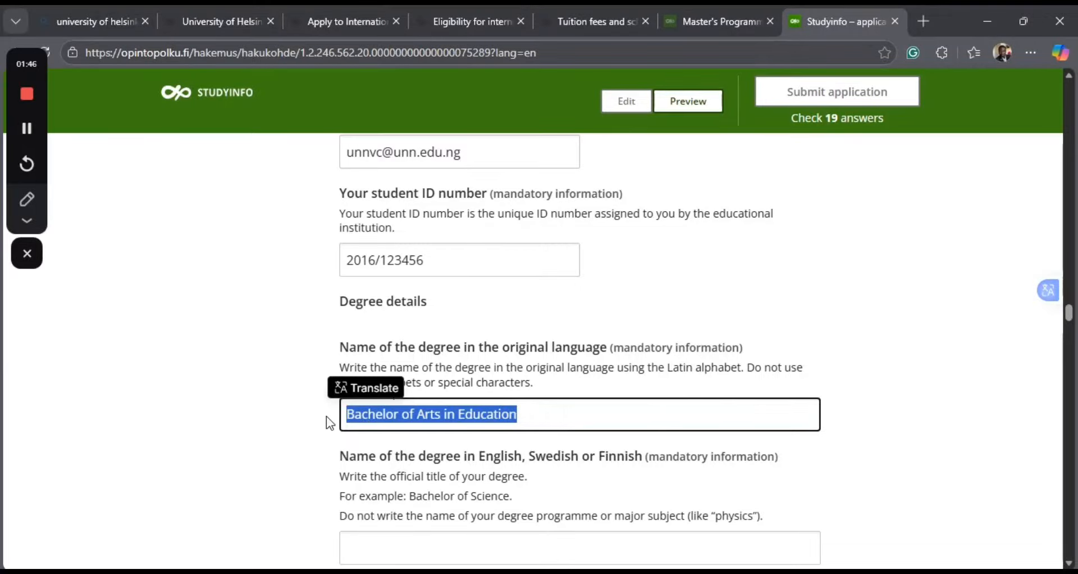
left_click(409, 477)
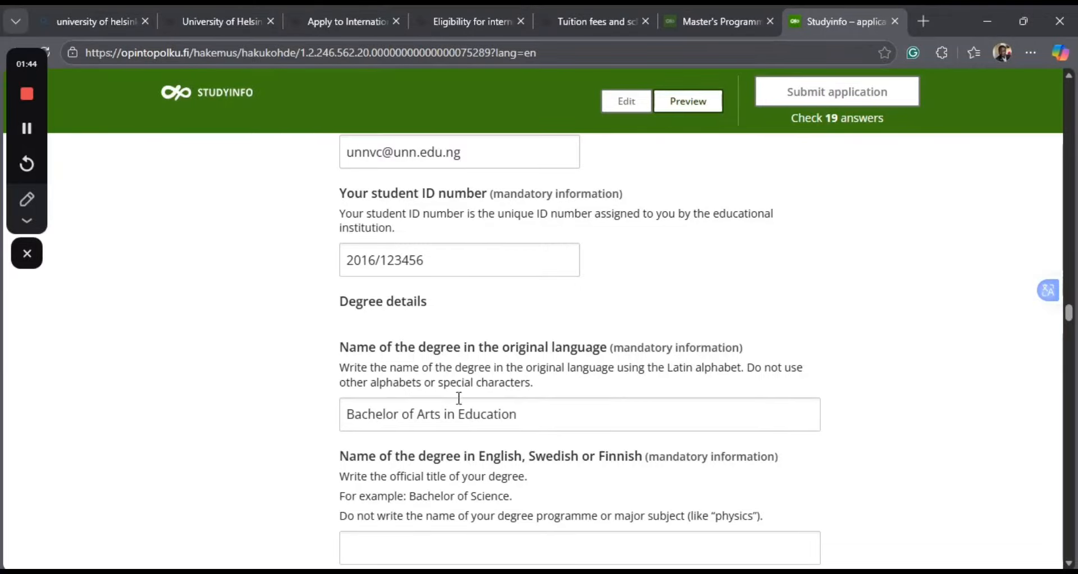
scroll(503, 512, "down", 2)
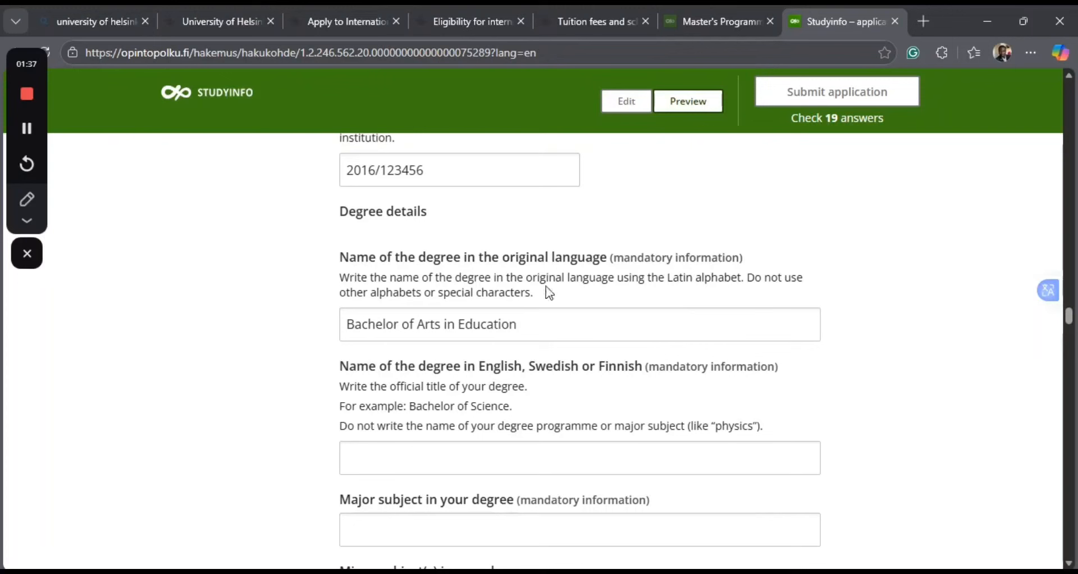
left_click_drag(528, 278, 582, 333)
left_click(582, 333)
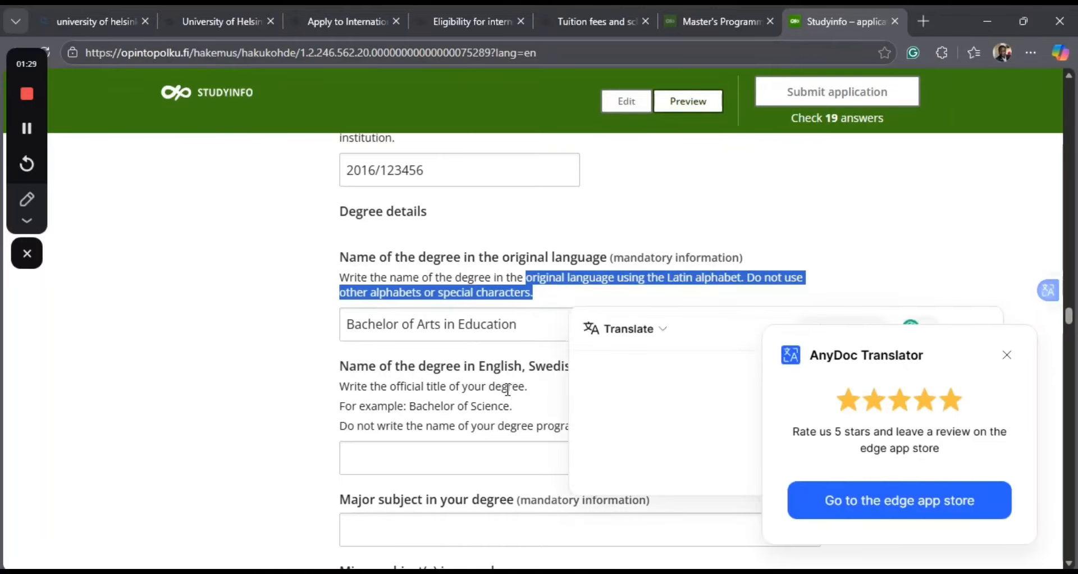
left_click(553, 373)
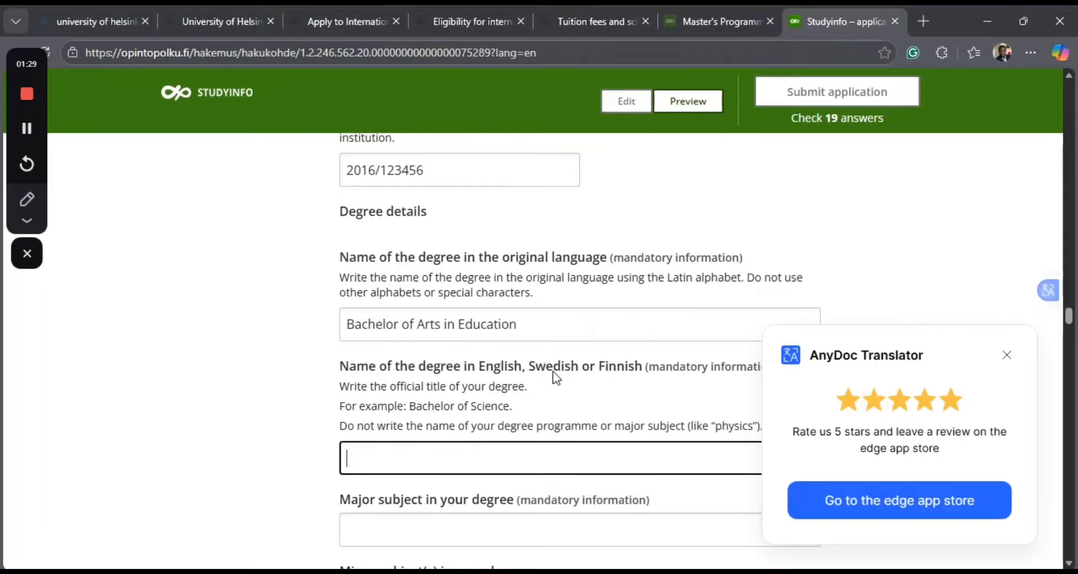
left_click(1007, 355)
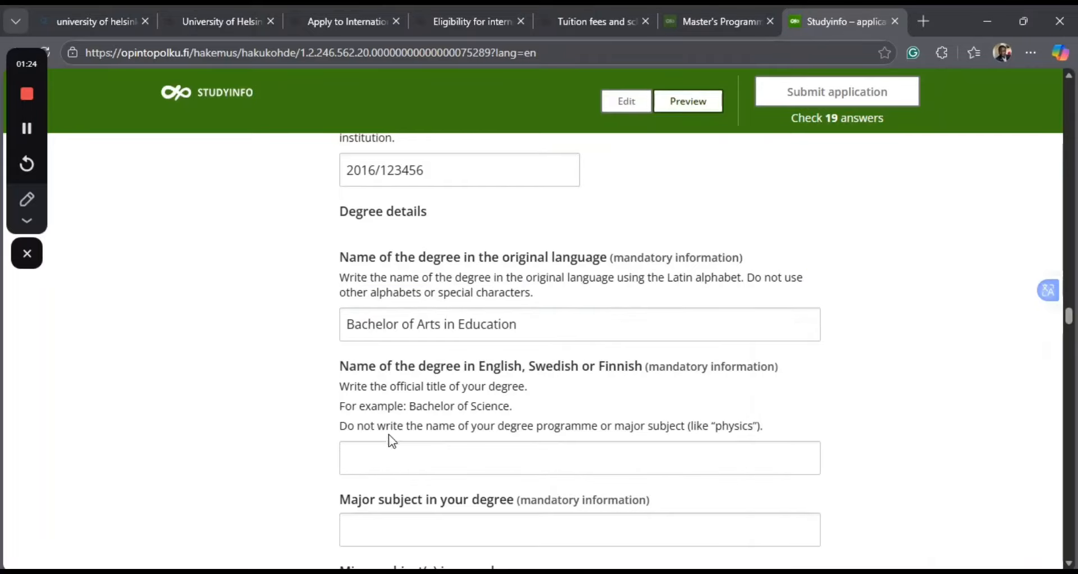
Paste "Bachelor of Arts in Education" as the name of the degree in English, Swedish or Finnish.
left_click(365, 459)
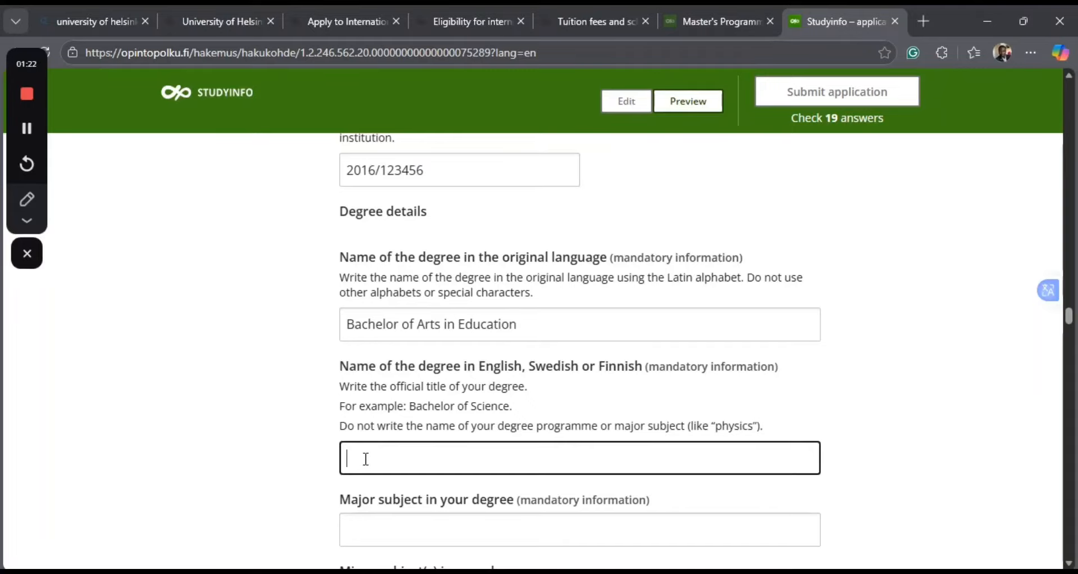
key("ctrl+v")
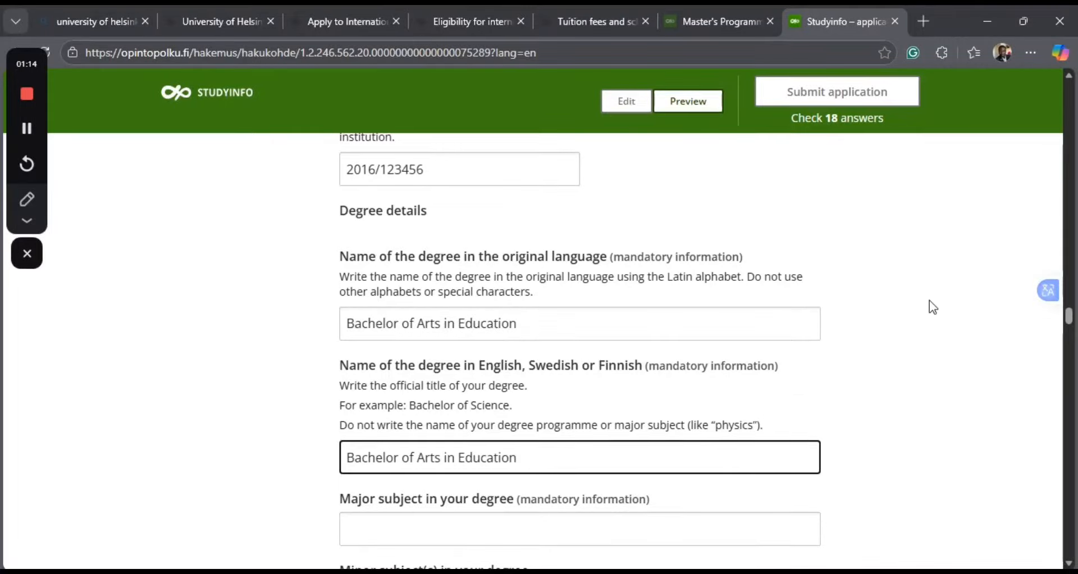
Enter "Education" as the major subject in the degree.
left_click(368, 529)
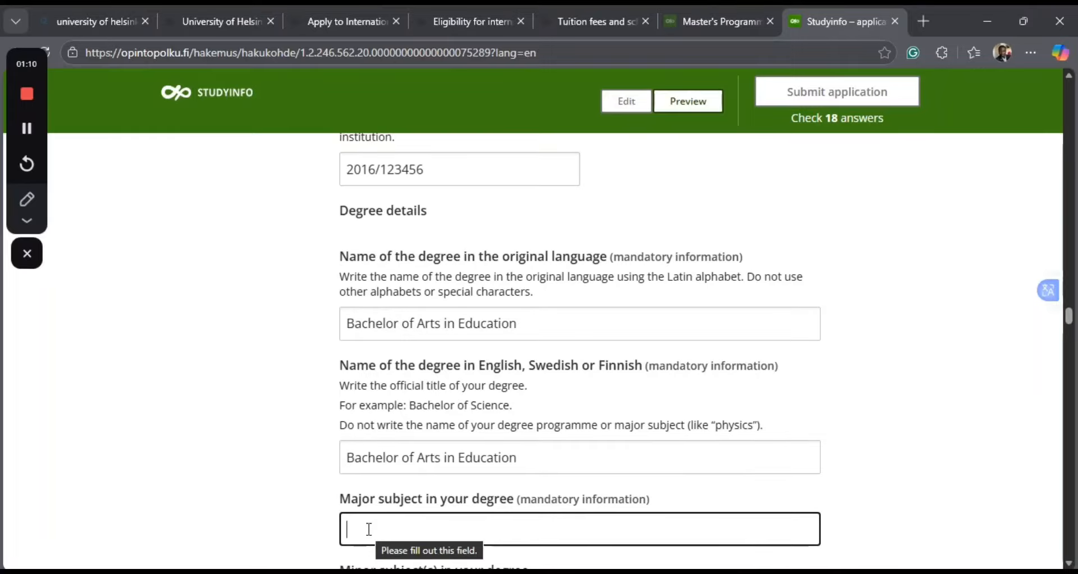
type("ed")
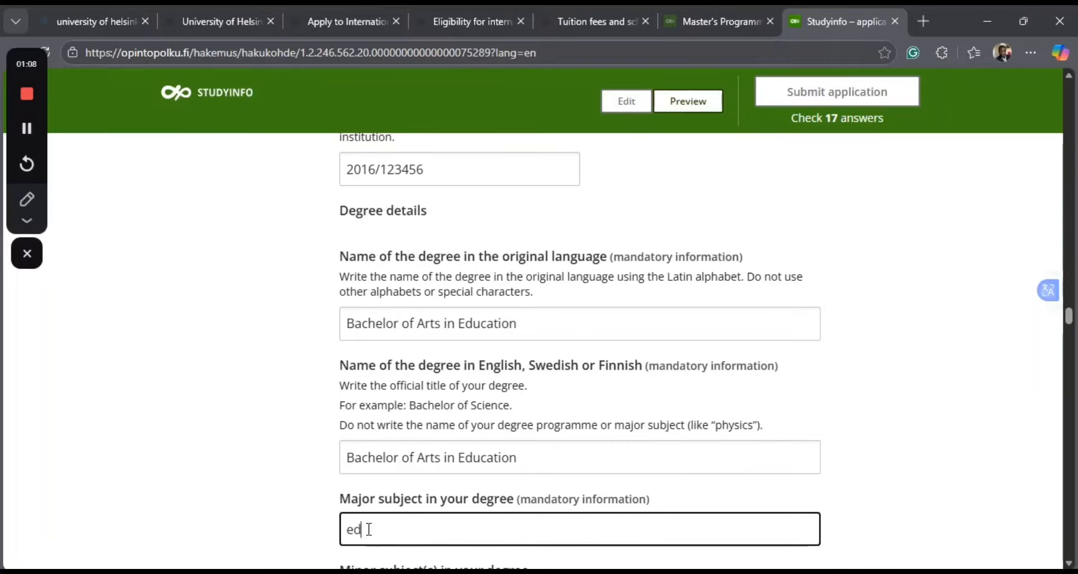
key("BackSpace")
key("BackSpace")
type("Education")
Enter "English" as the minor subject in the degree.
scroll(612, 400, "down", 5)
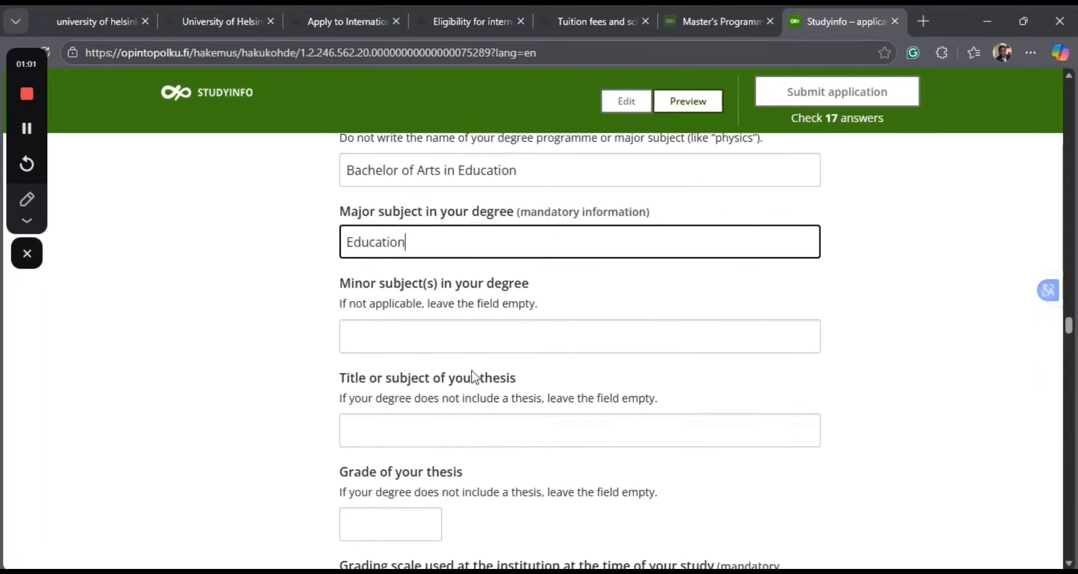
left_click(374, 340)
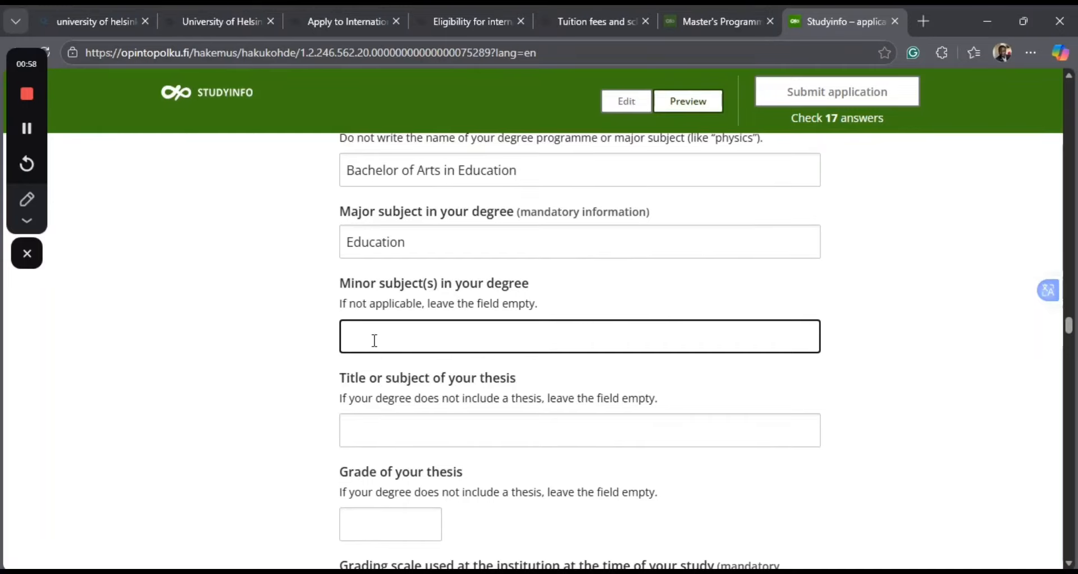
type("English")
Enter "Integrating Technology to Teaching and Learning among Secondary School Teachers in Nigeria" as the title of the thesis.
scroll(423, 396, "down", 2)
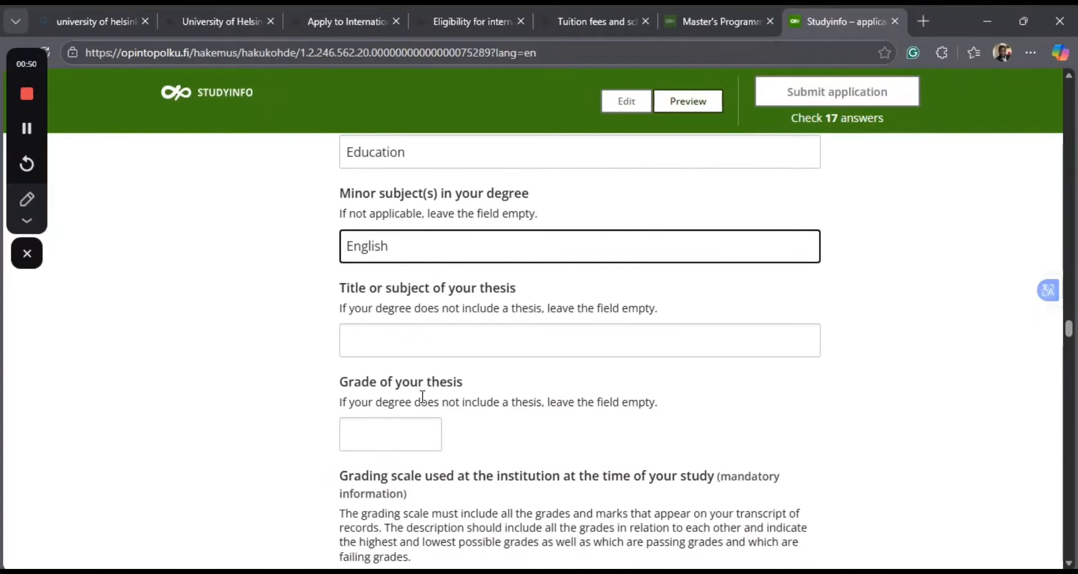
left_click(337, 344)
left_click(358, 340)
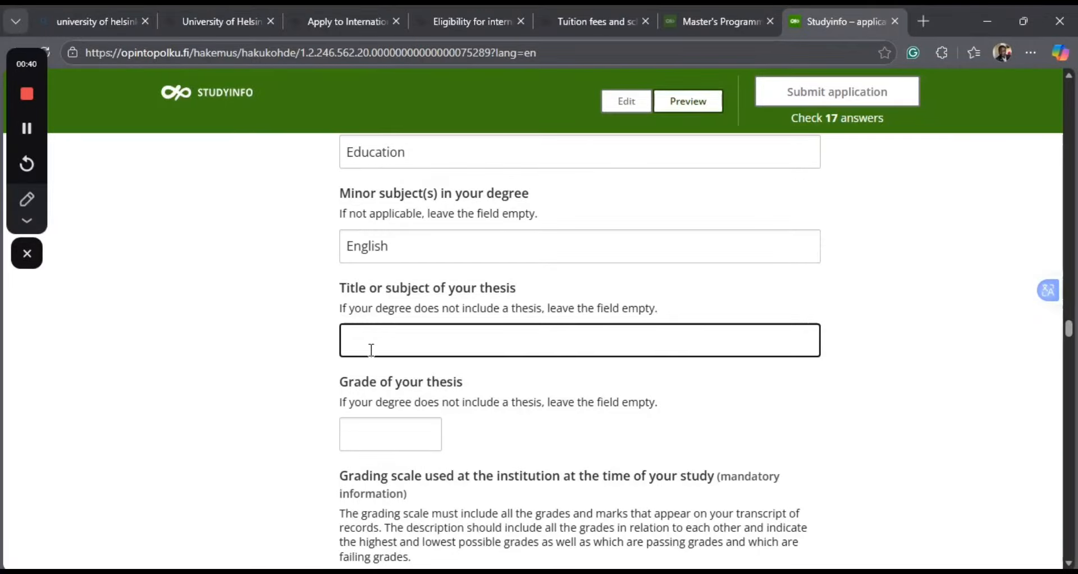
type("Integrating tech")
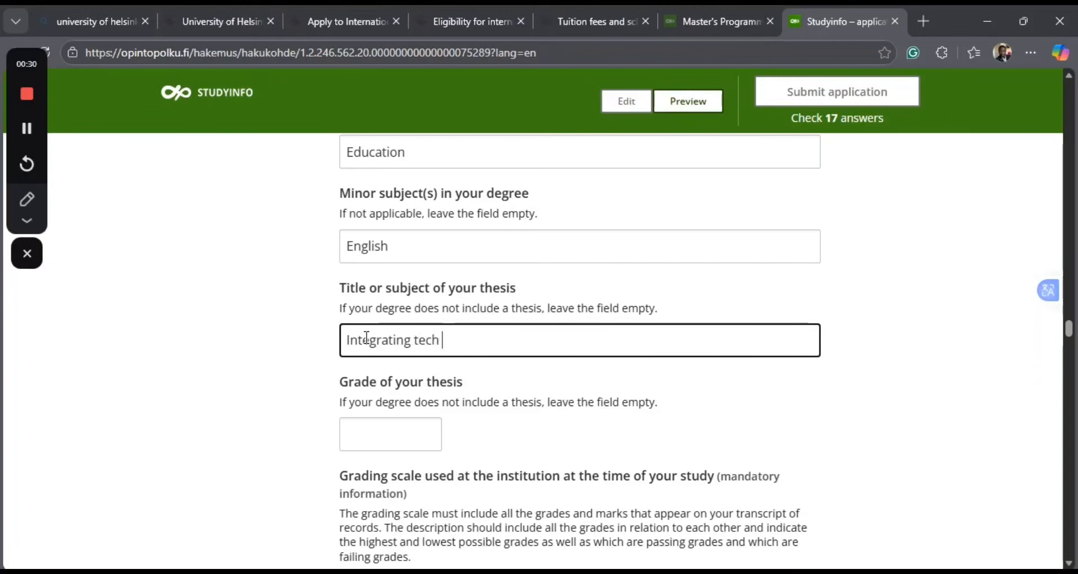
key("BackSpace")
key("BackSpace")
key("BackSpace")
key("BackSpace")
type("Technology")
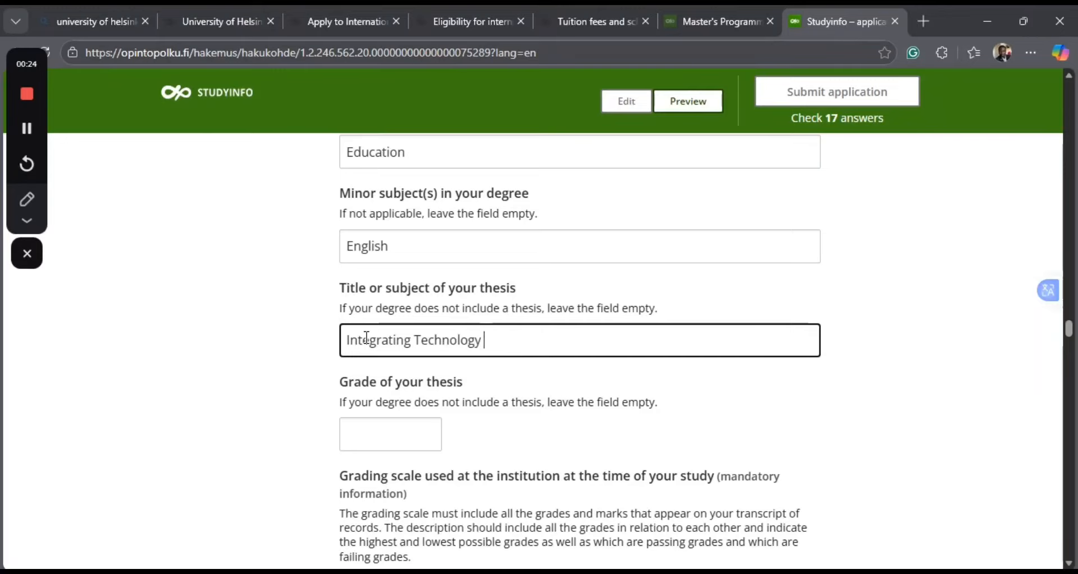
type(" to Teaching")
type("a")
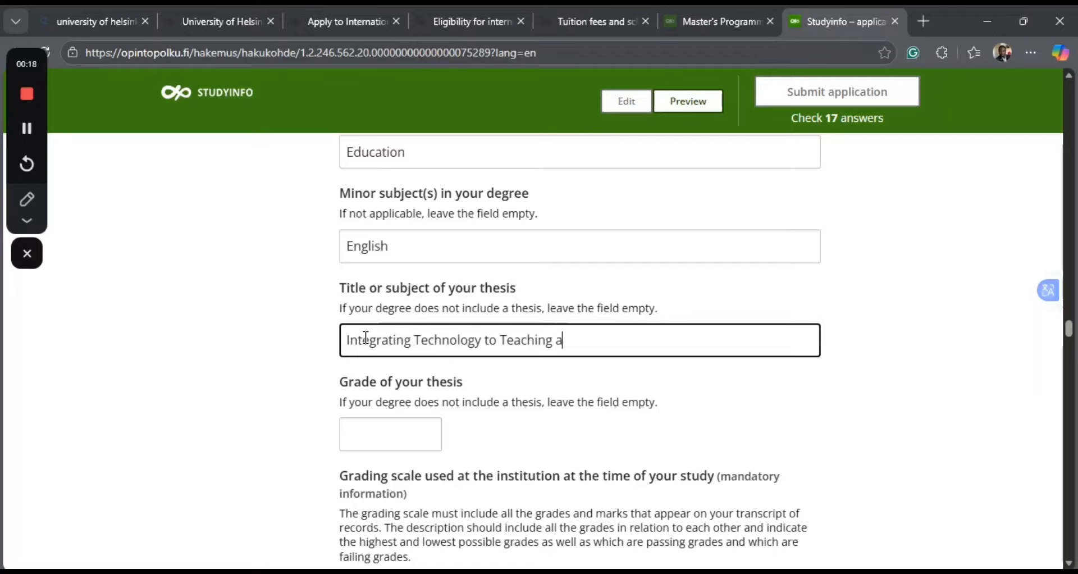
type("nd Lear")
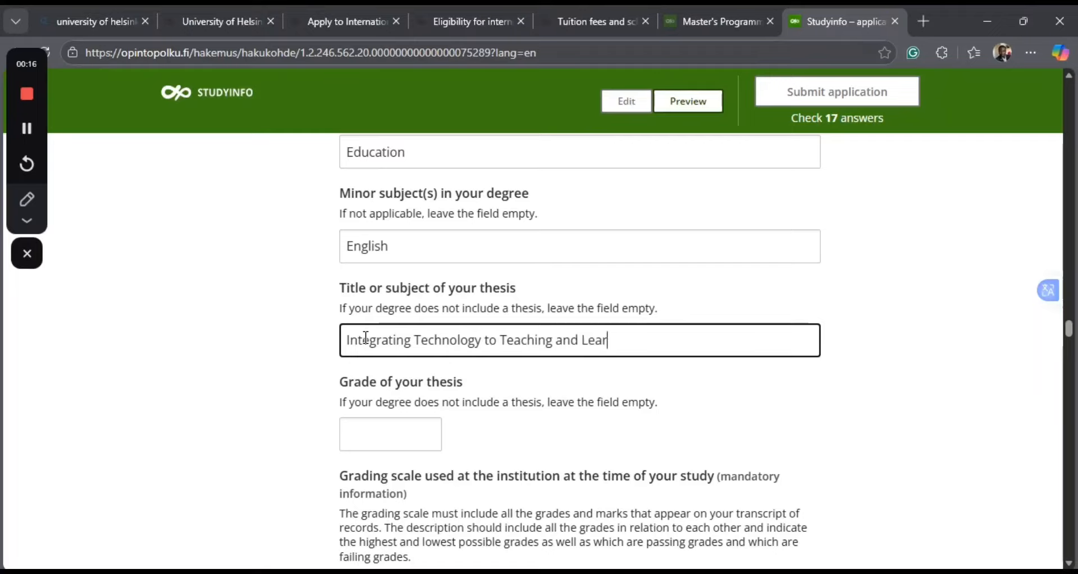
type("ning among ")
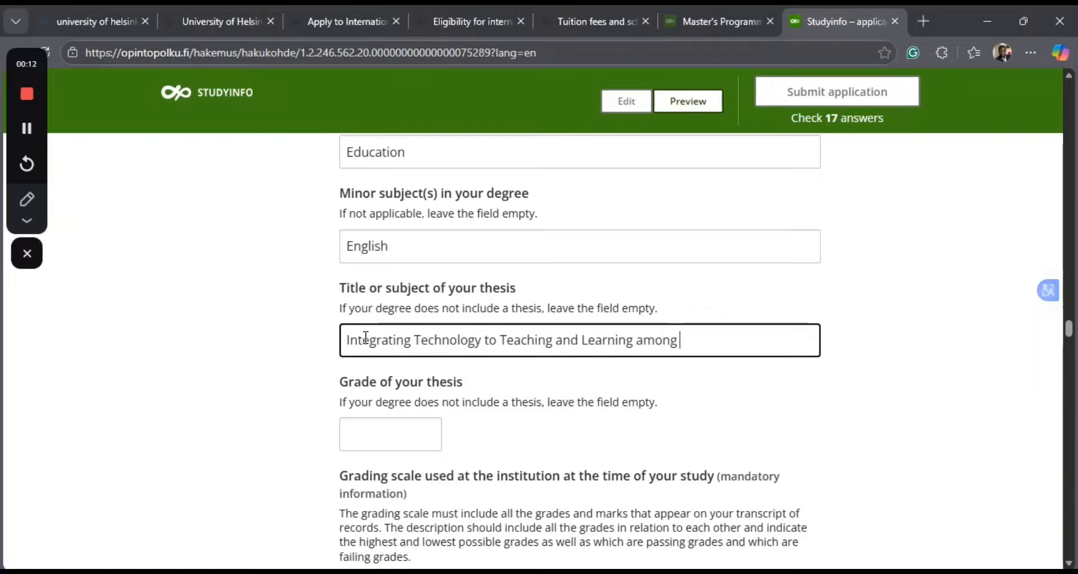
type("Secondar")
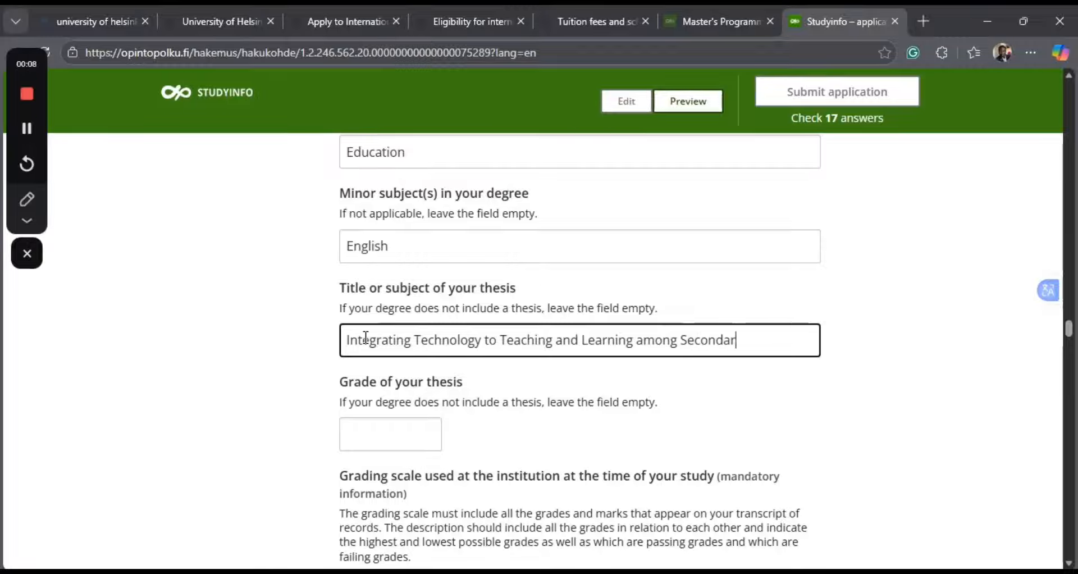
type("y sc")
double_click(764, 340)
key("BackSpace")
type("School ")
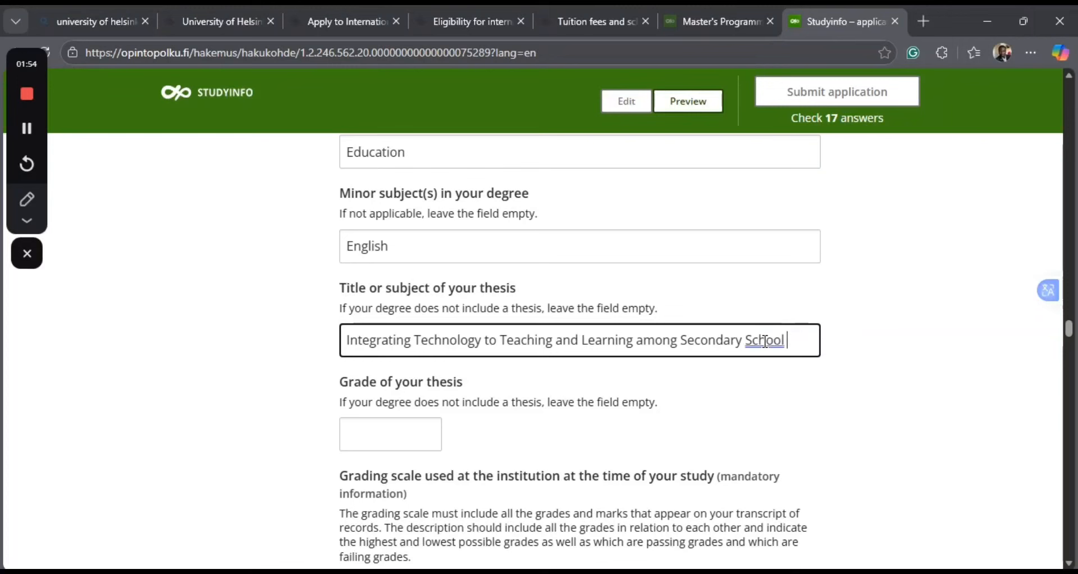
type("Teache")
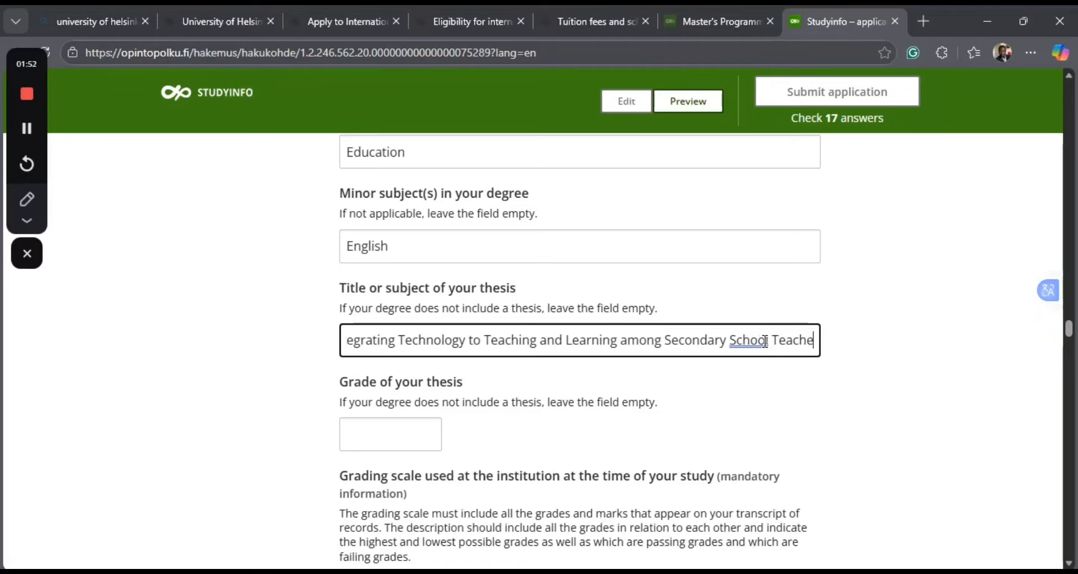
type("rs in")
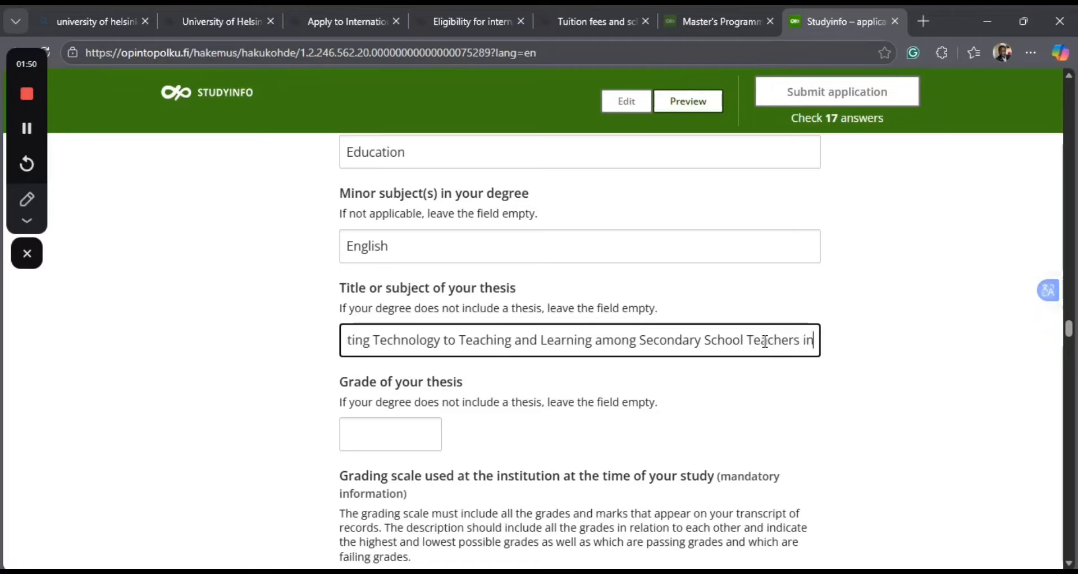
type(" Nigeria")
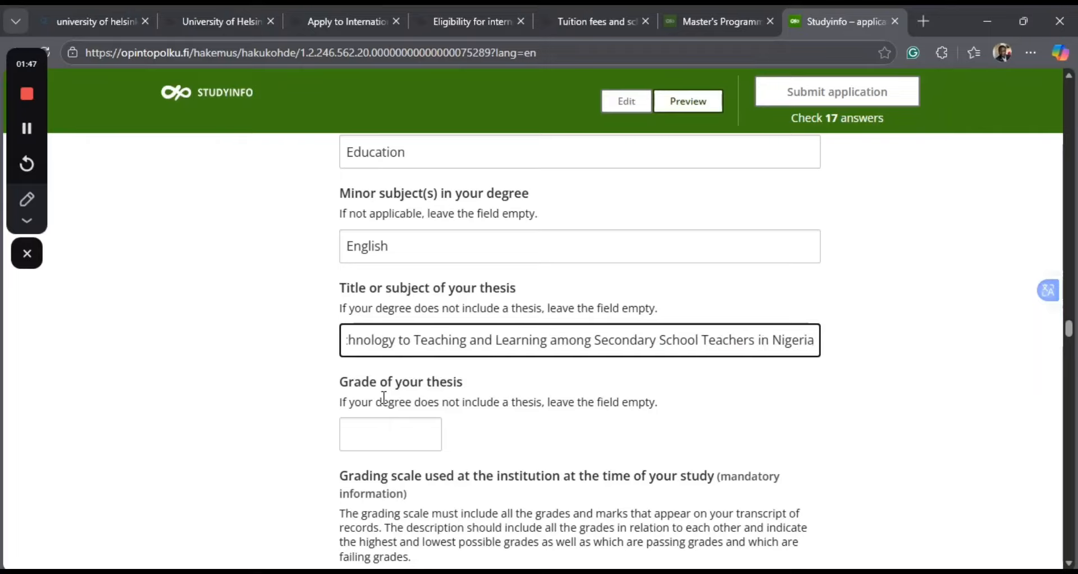
Enter A as the grade of the thesis and 1.0-5.0 as the grading scale used at the institution.
left_click(361, 437)
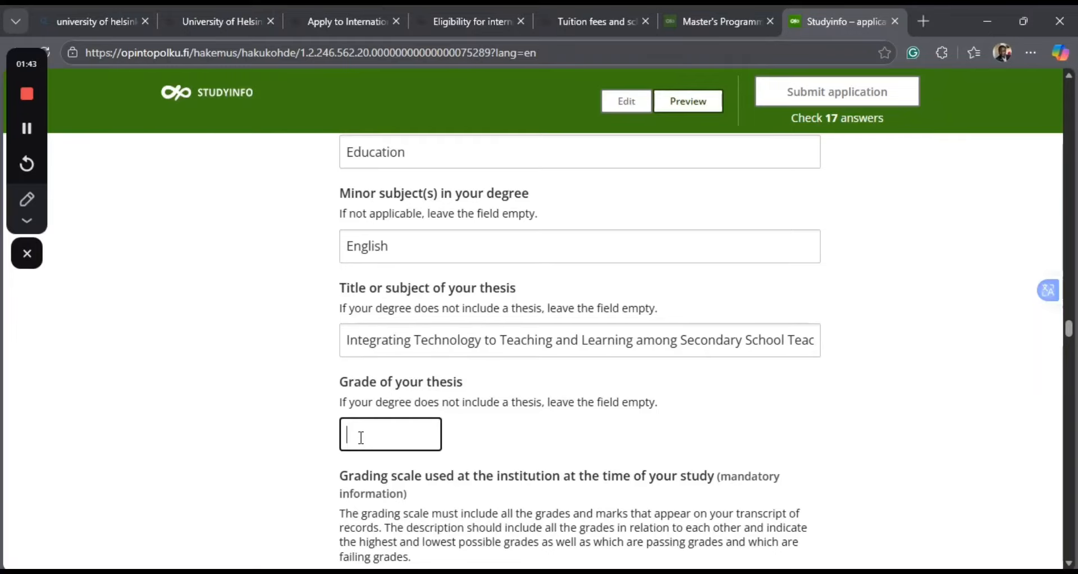
type("A")
scroll(587, 426, "down", 3)
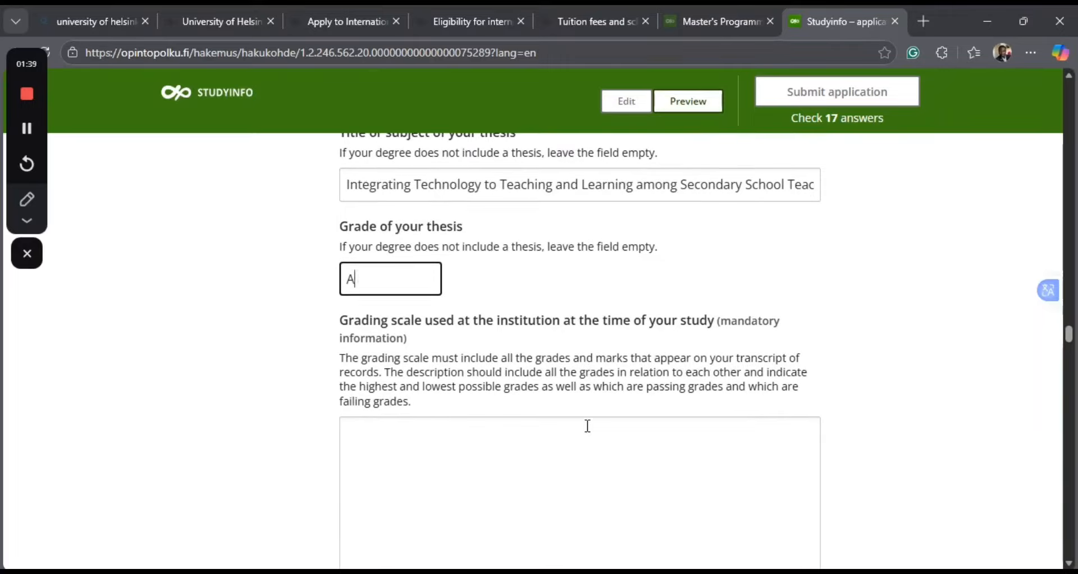
scroll(587, 426, "down", 2)
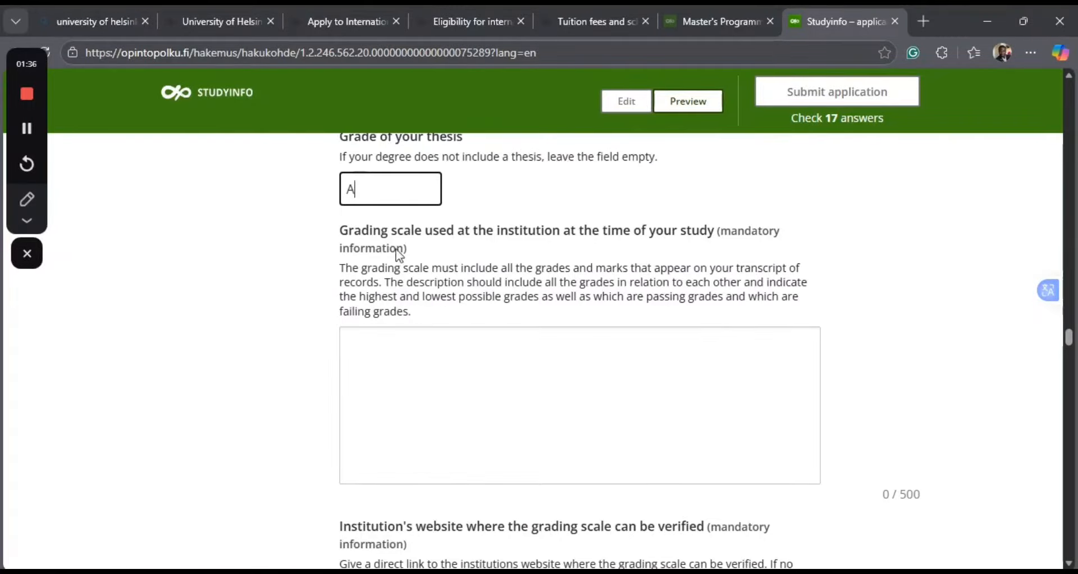
left_click(377, 344)
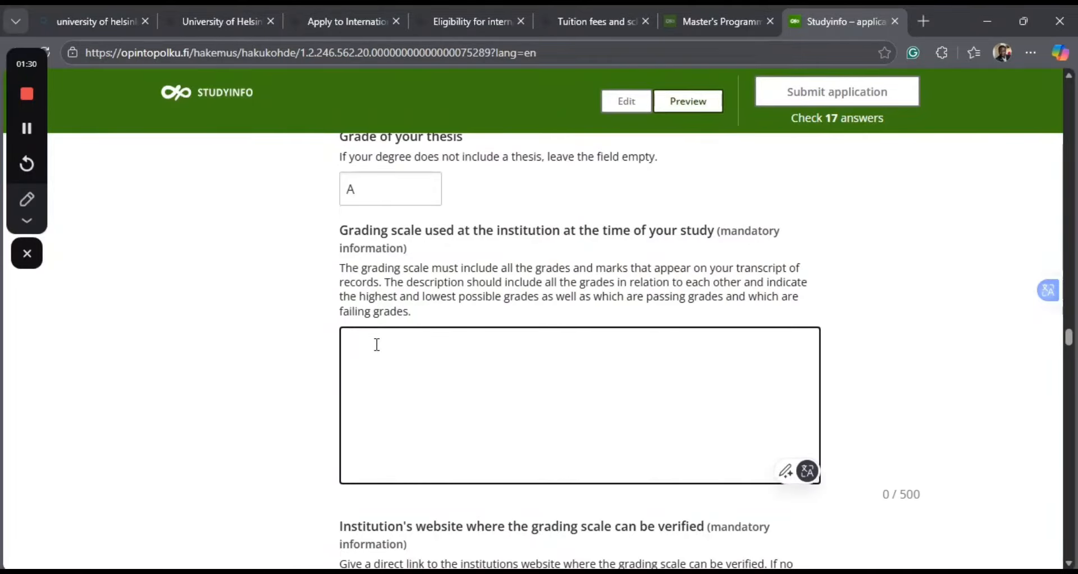
type("5.0")
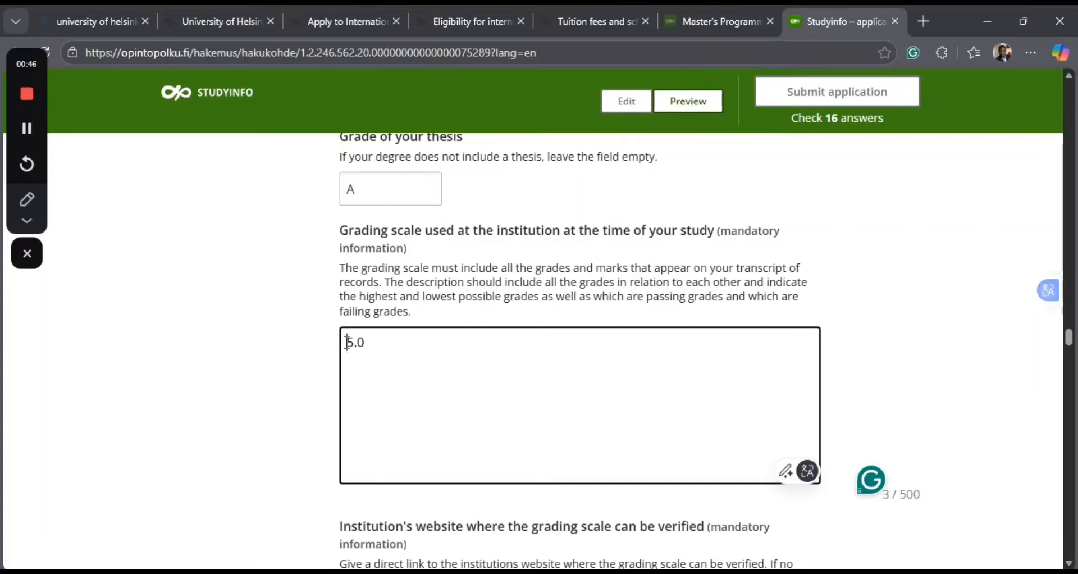
type("0")
type(".")
key("BackSpace")
key("BackSpace")
type("1.0=")
key("BackSpace")
type("-")
scroll(489, 382, "down", 2)
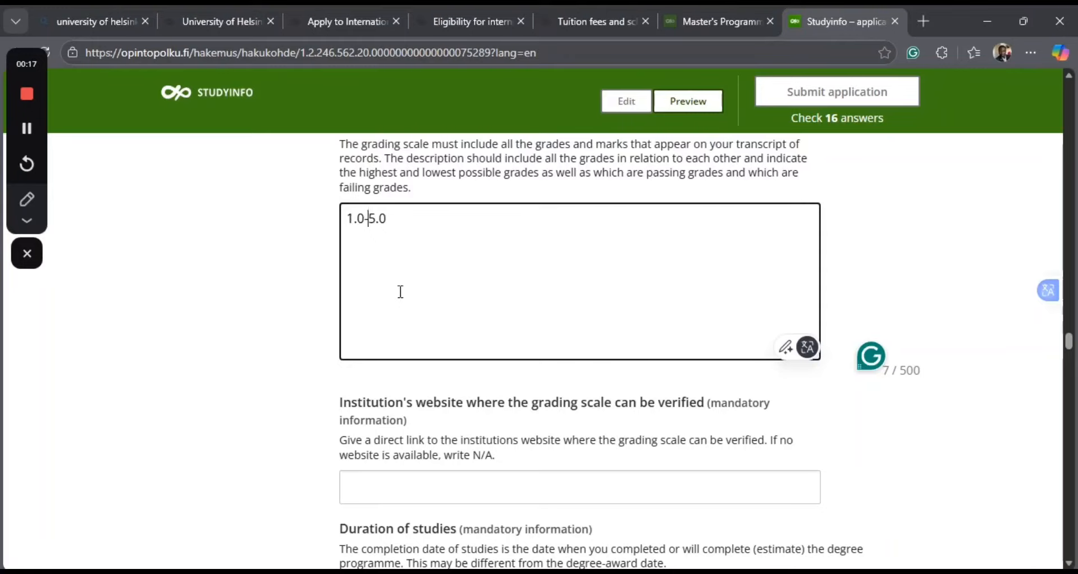
scroll(404, 410, "down", 1)
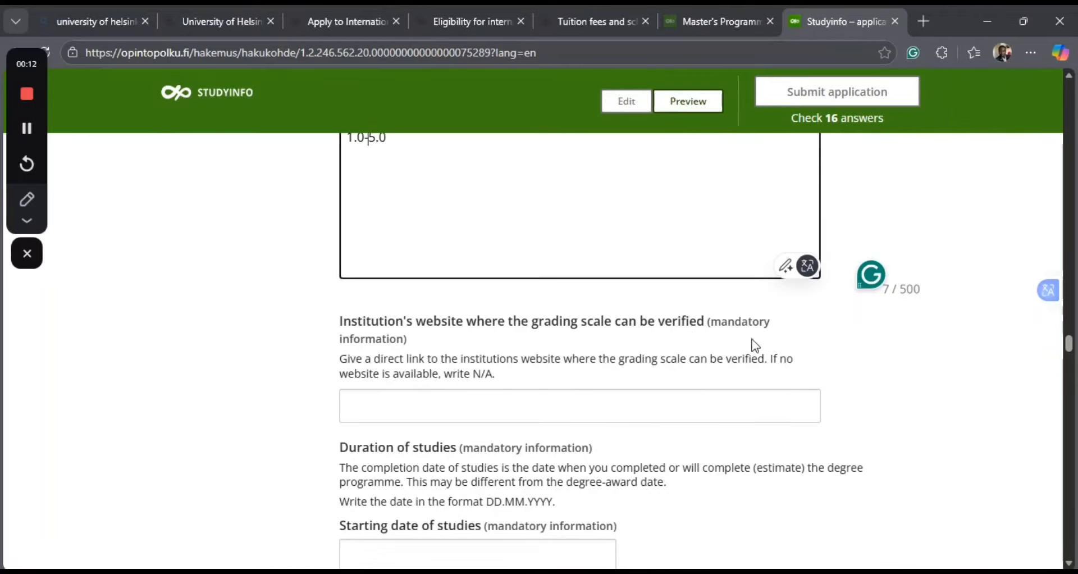
left_click(389, 392)
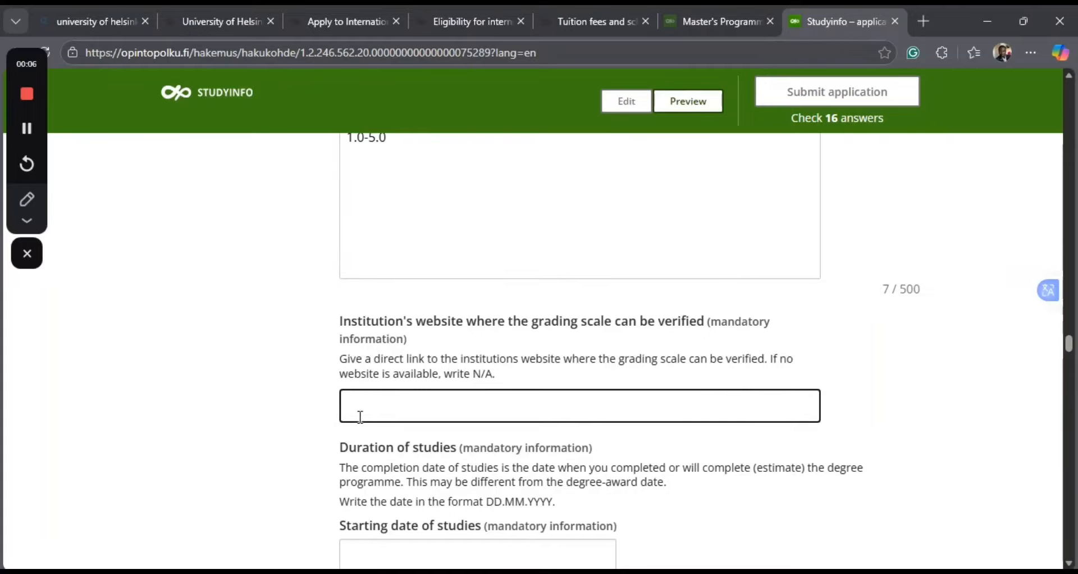
type("www.")
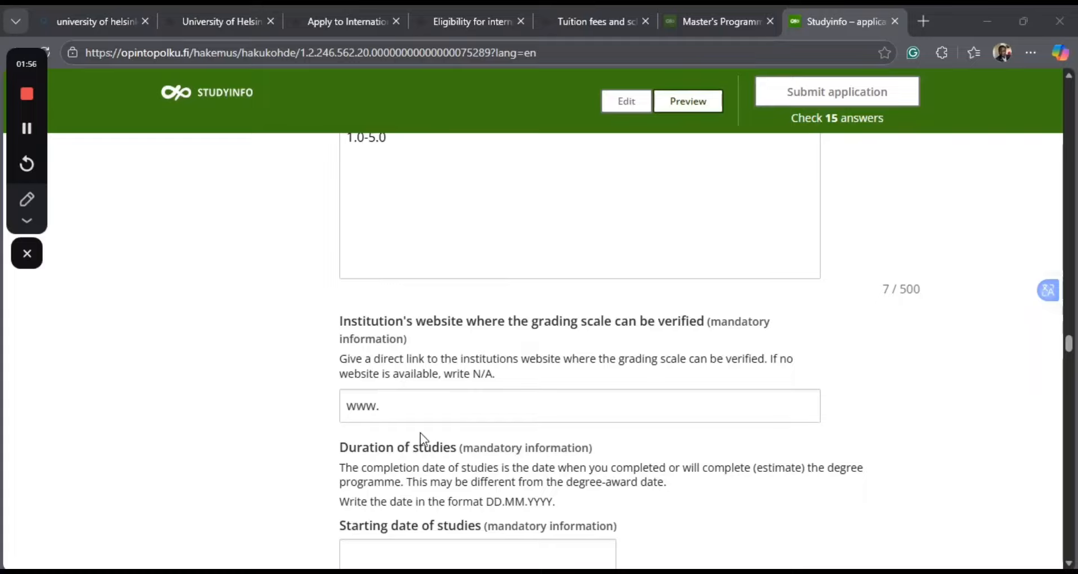
left_click(387, 404)
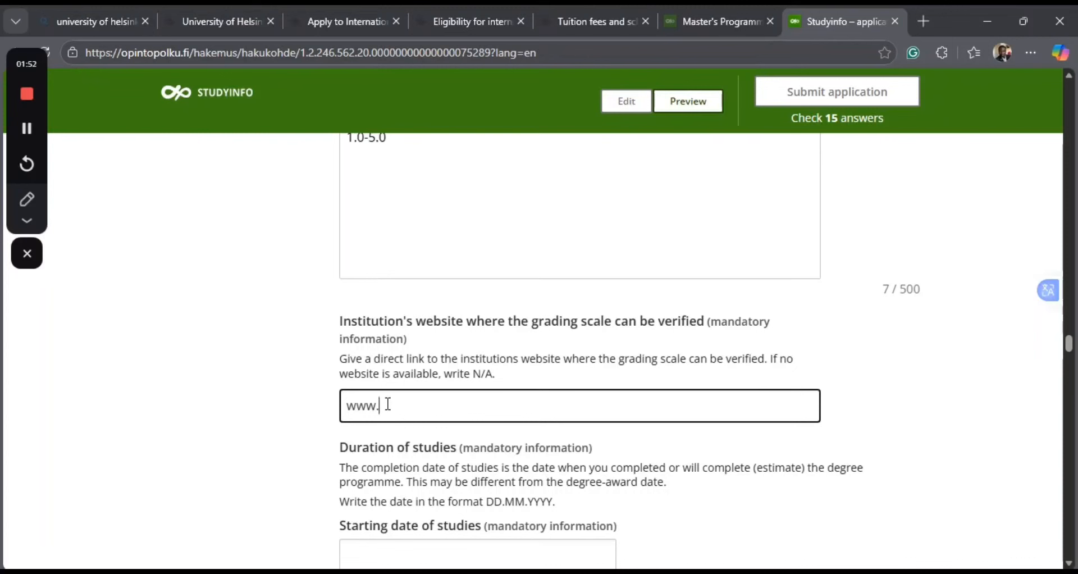
type("uhn")
type(".edu.")
type("ng")
Enter 2017 as the starting date and 2021 as the completion date of the bachelor's studies.
scroll(418, 478, "down", 2)
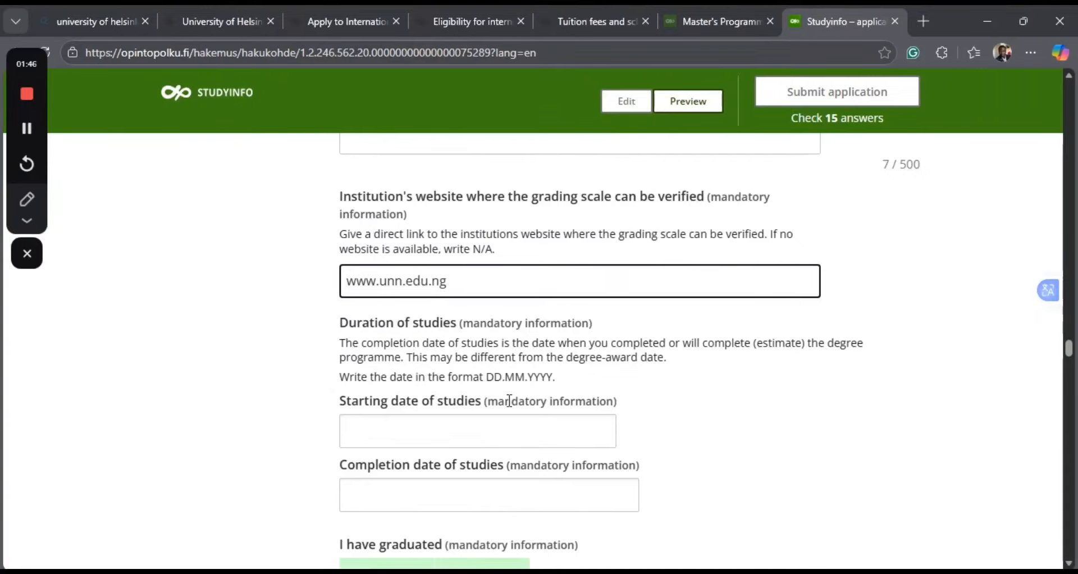
left_click(378, 431)
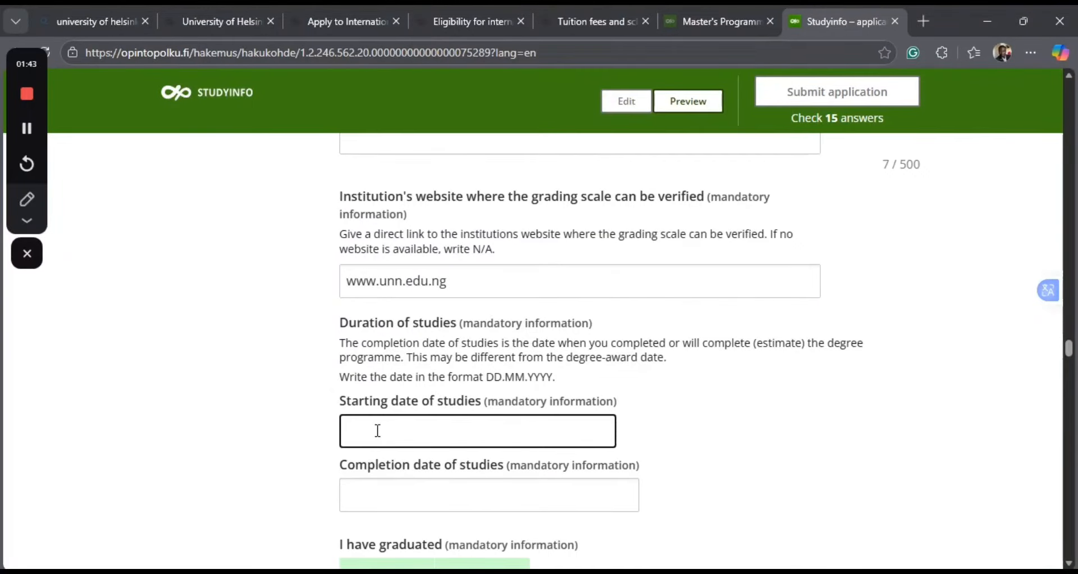
type("20")
type("19")
key("BackSpace")
key("BackSpace")
type("17")
left_click(364, 502)
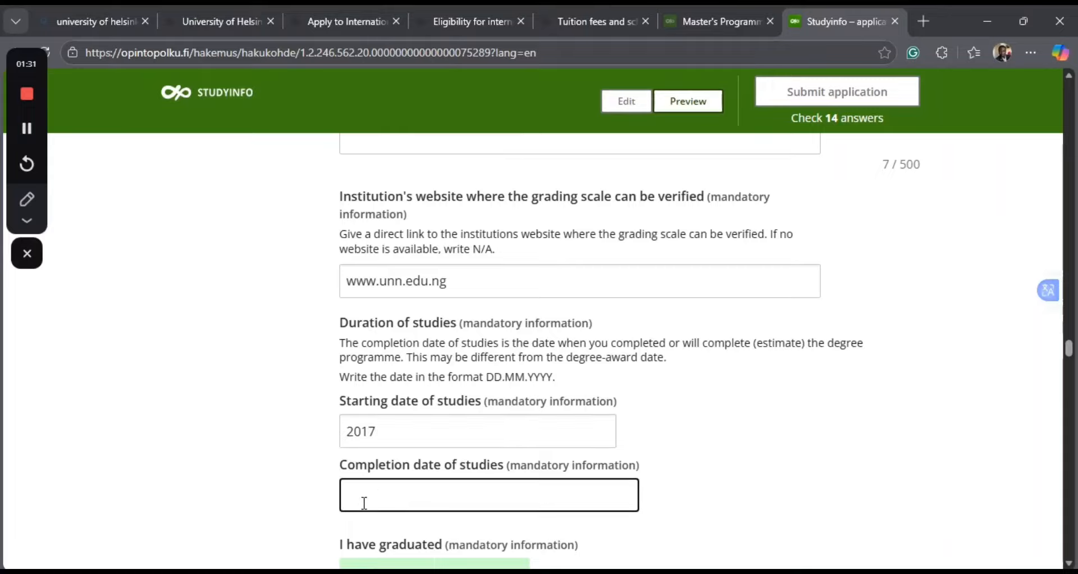
type("2021")
Answer Yes to having graduated and enter 01.01.2021 as the degree-award date.
scroll(462, 479, "down", 2)
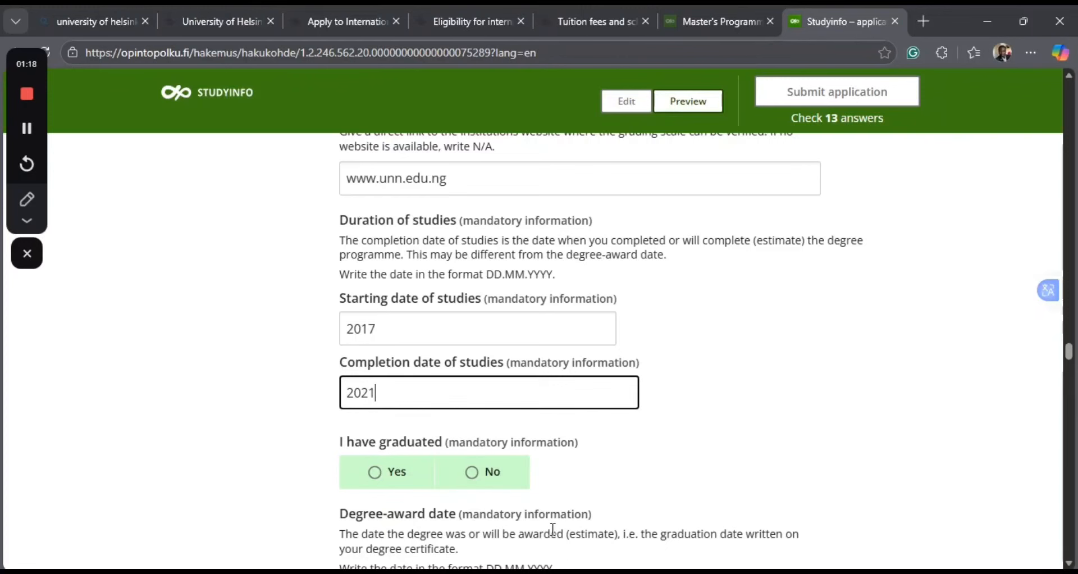
scroll(521, 531, "down", 3)
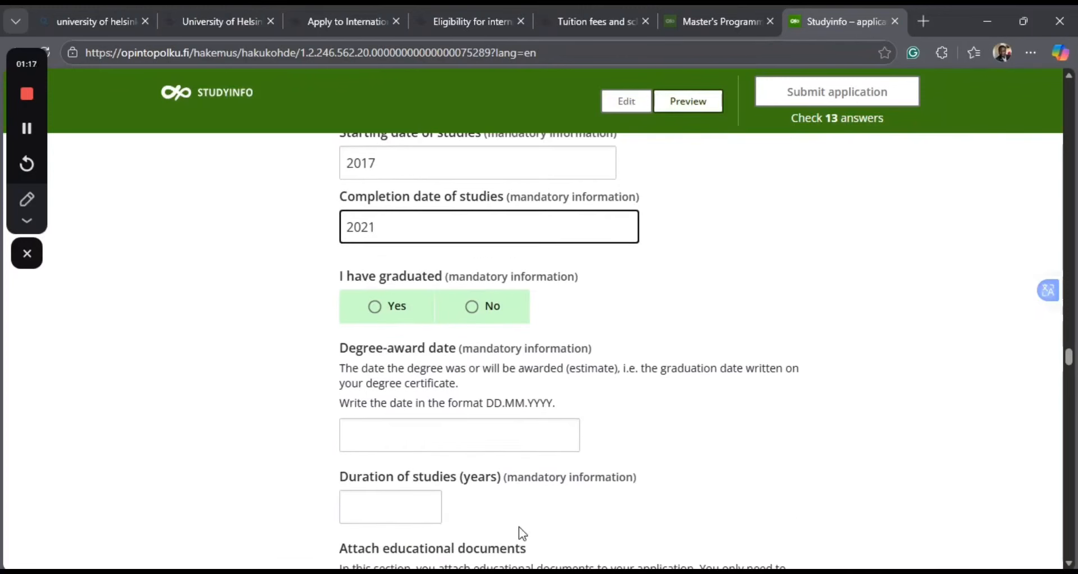
left_click(375, 313)
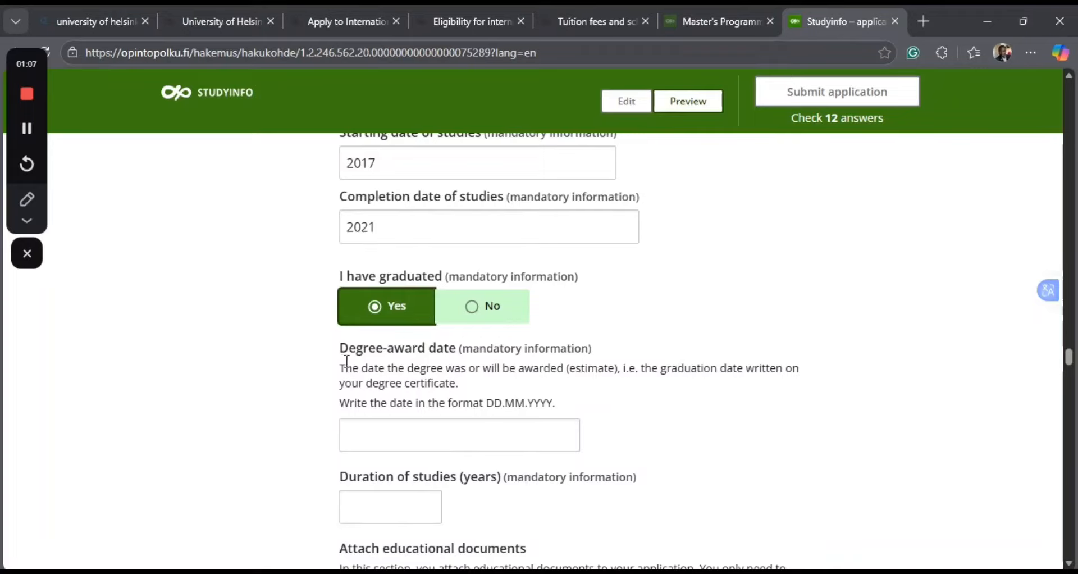
left_click(370, 431)
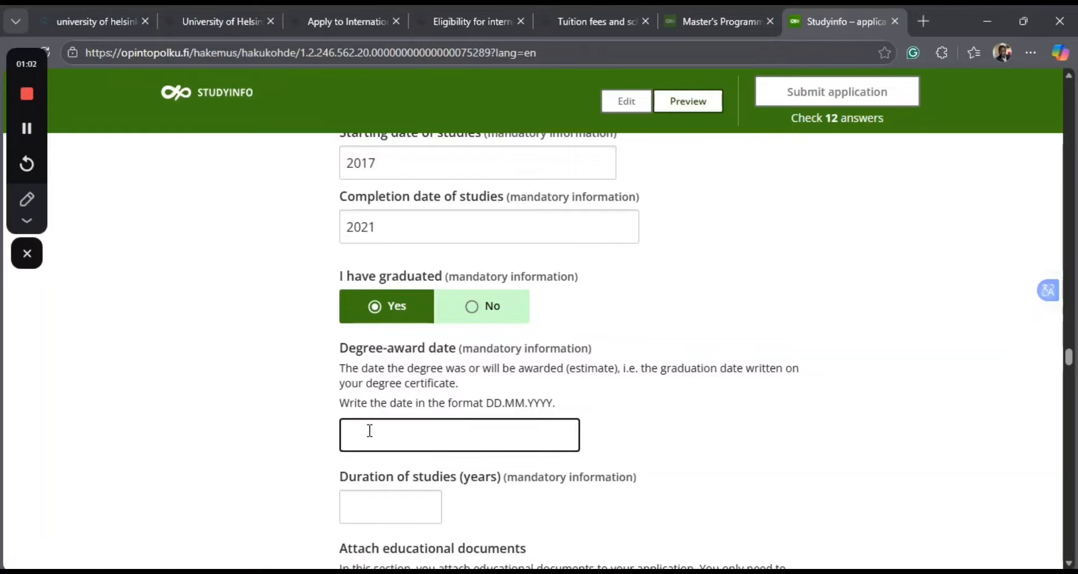
type("01.01.")
type("2021")
Set the duration of studies to 4 years and go to the instructions for attaching educational documents.
left_click(368, 502)
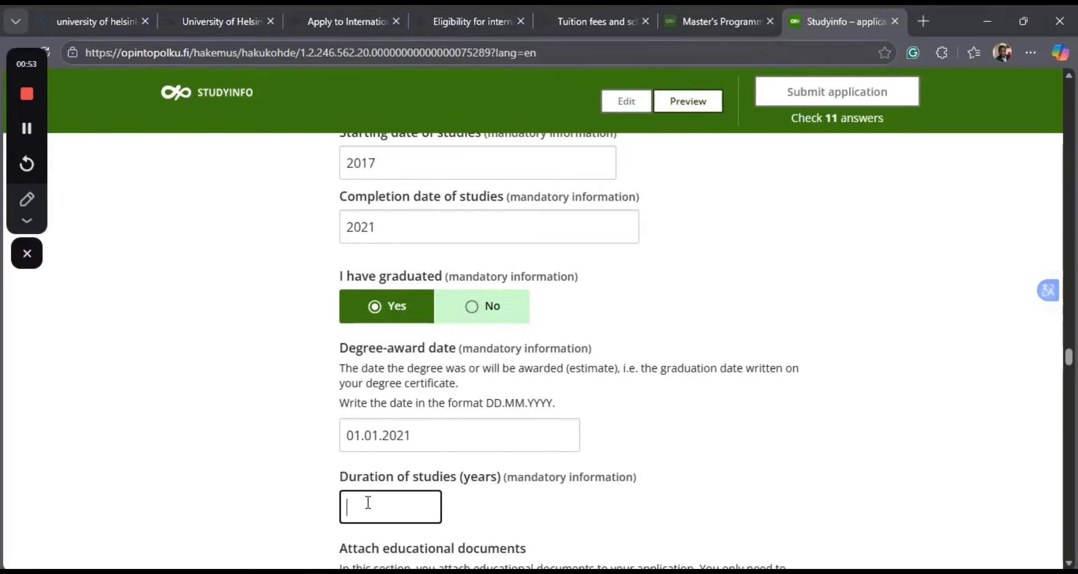
type("4")
scroll(534, 514, "down", 2)
scroll(482, 435, "down", 5)
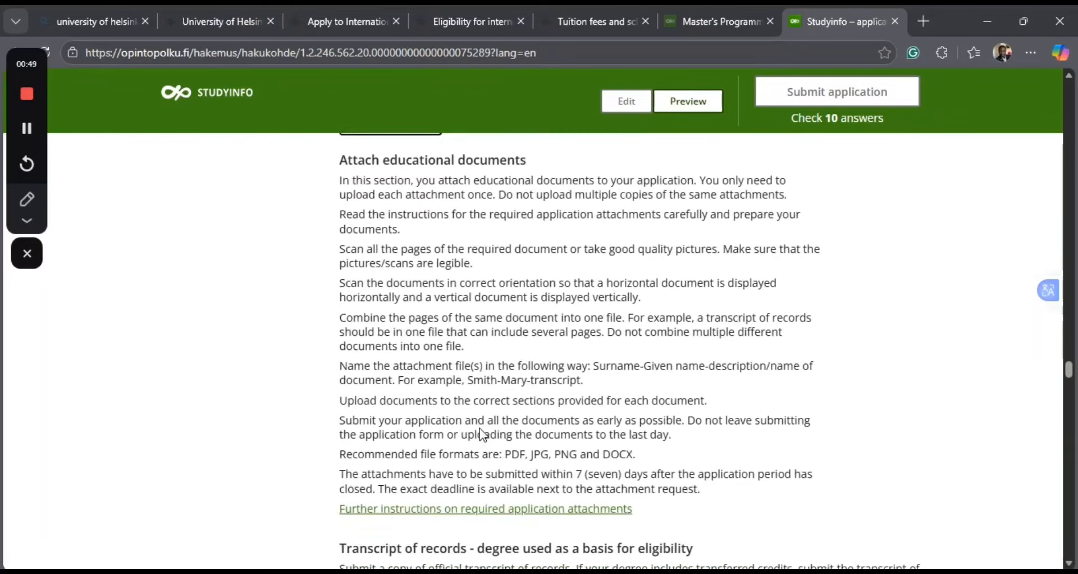
Review the instructions for attaching educational documents, highlighting the Surname-Given name-description file naming format.
scroll(395, 314, "down", 3)
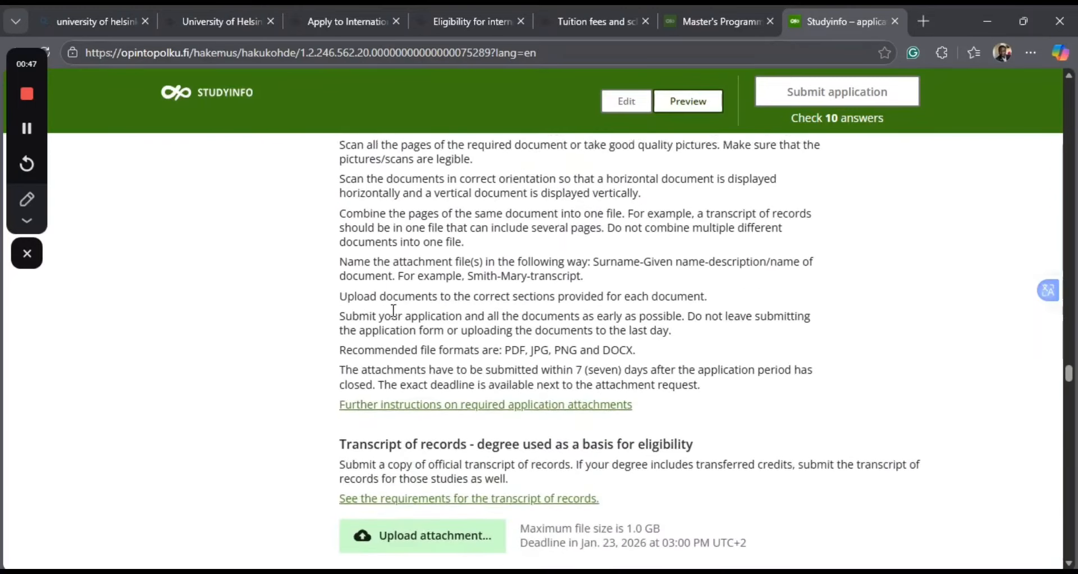
scroll(395, 318, "down", 1)
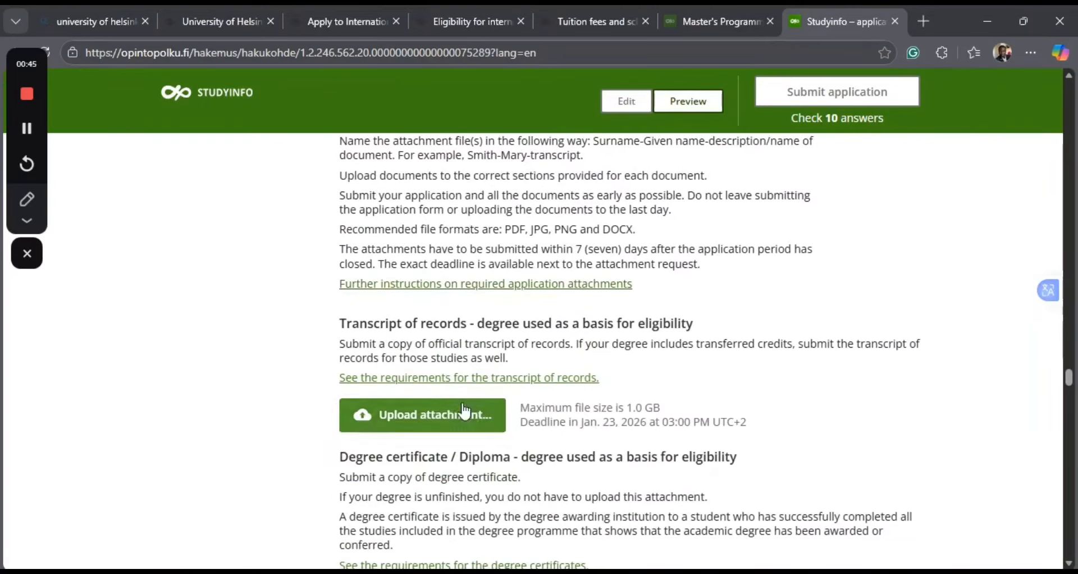
scroll(464, 413, "down", 1)
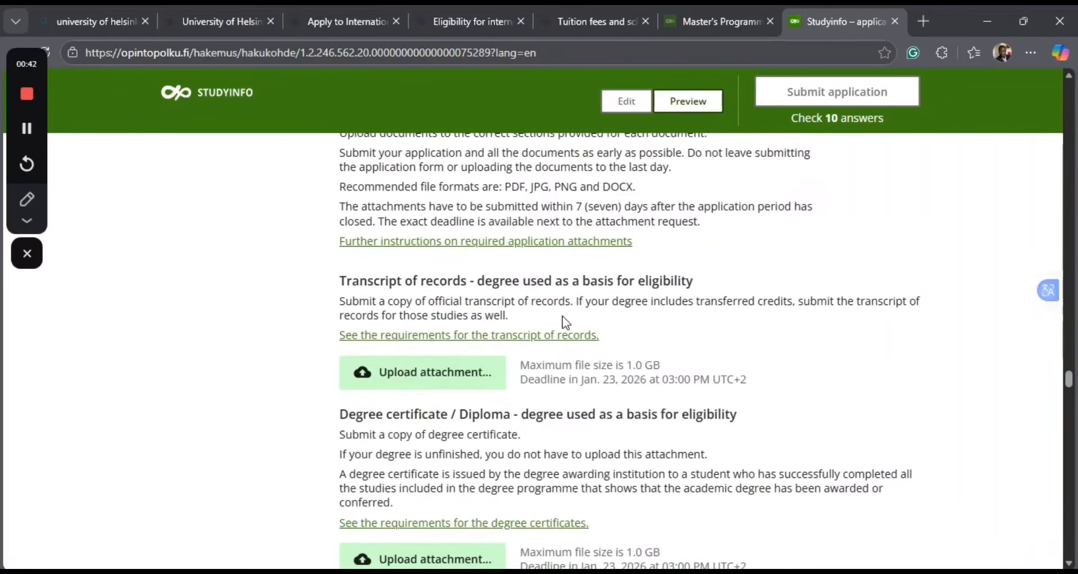
scroll(562, 316, "up", 3)
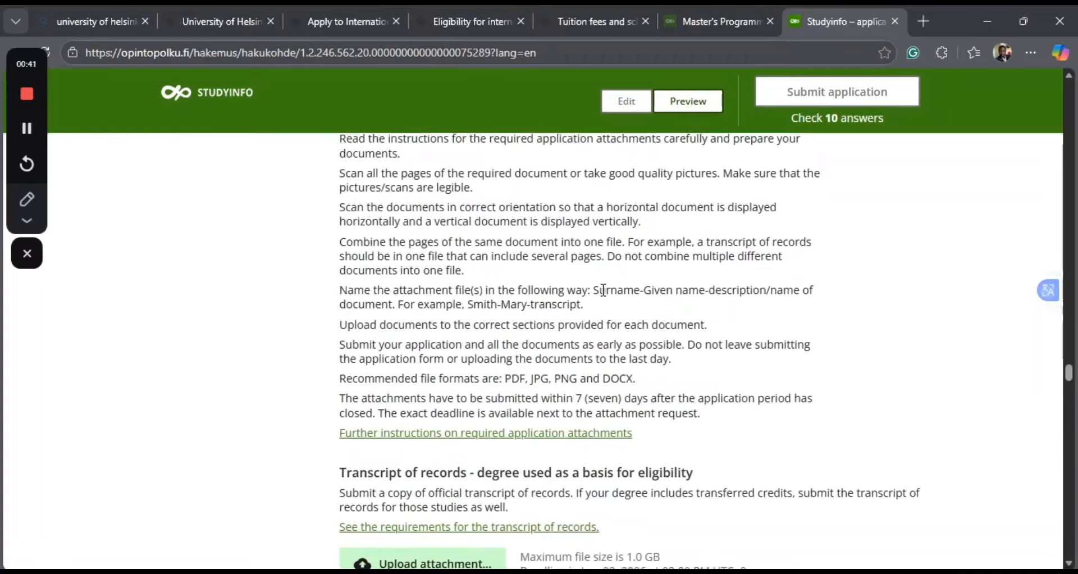
left_click_drag(594, 290, 803, 292)
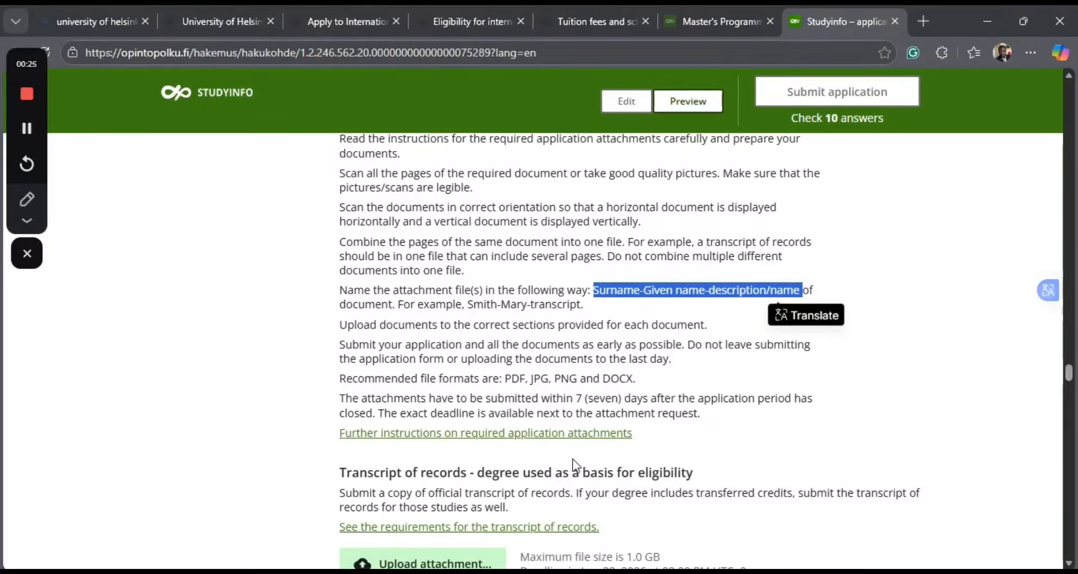
left_click(493, 413)
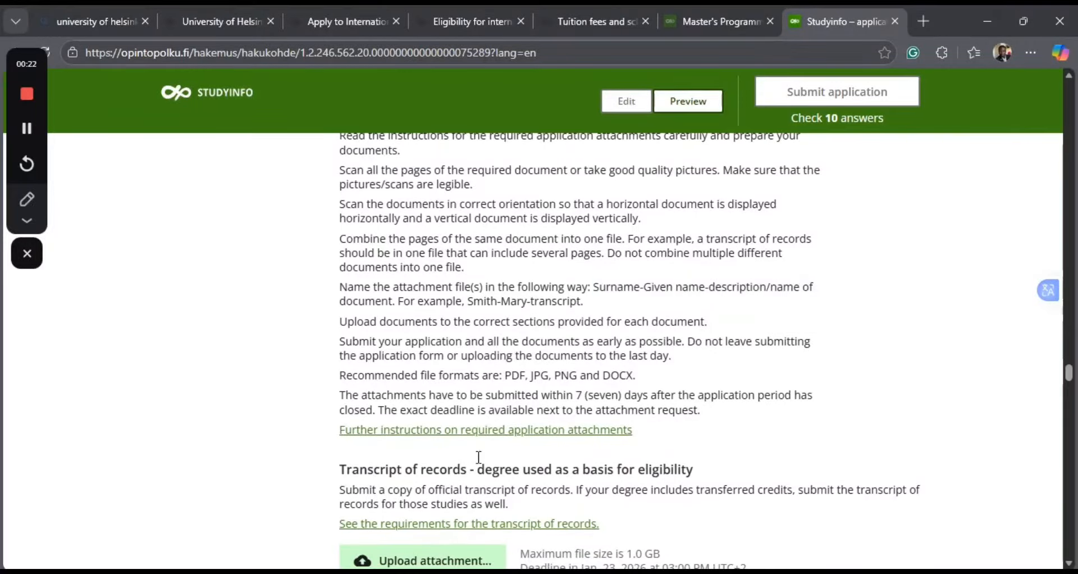
Attach the A_WORK1 PDF from the Downloads folder as the transcript of records for the degree used as a basis for eligibility.
scroll(478, 459, "down", 4)
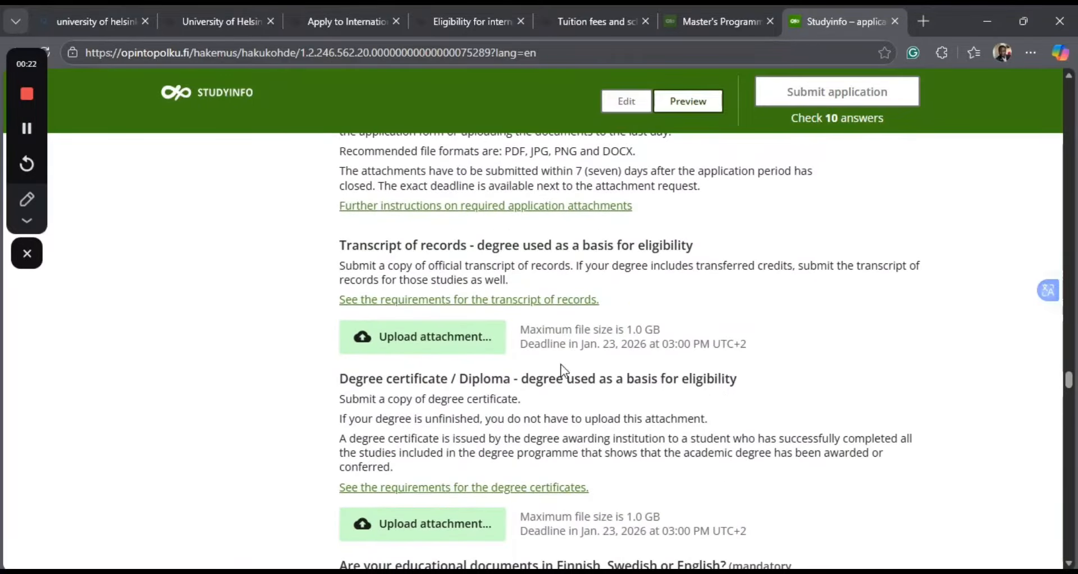
left_click(417, 337)
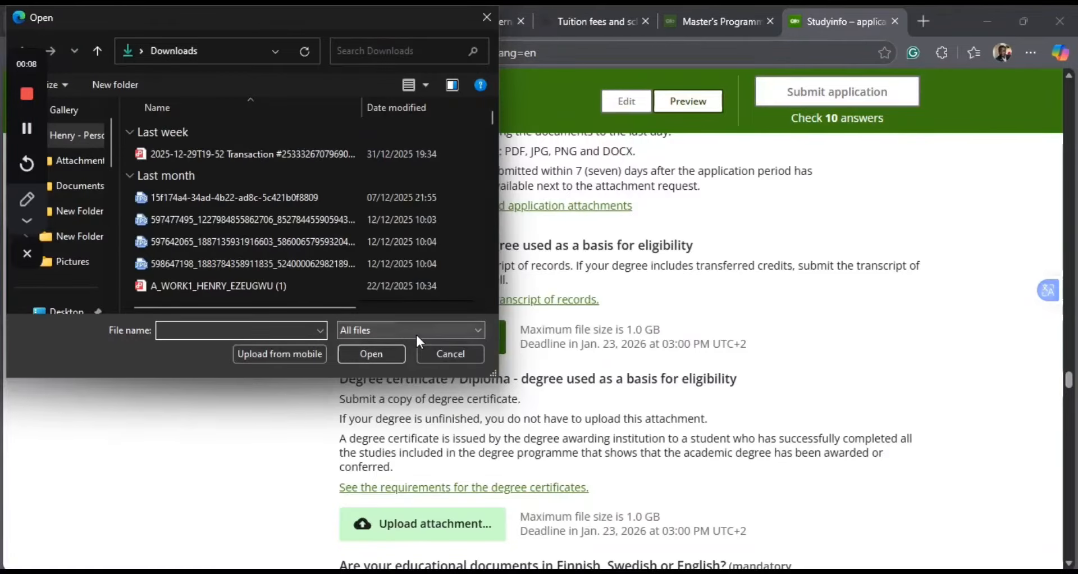
left_click(417, 335)
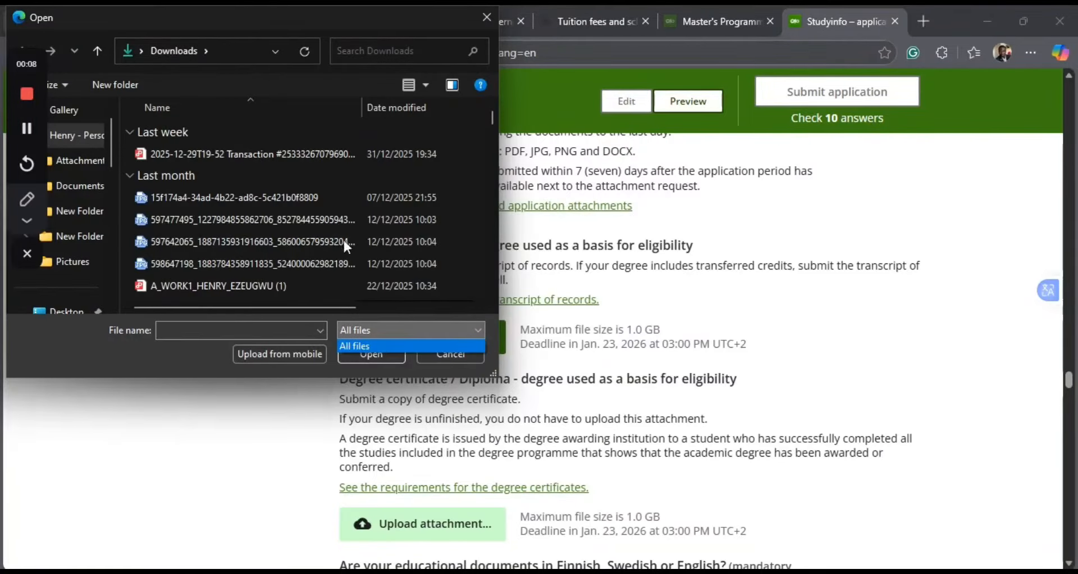
left_click(201, 281)
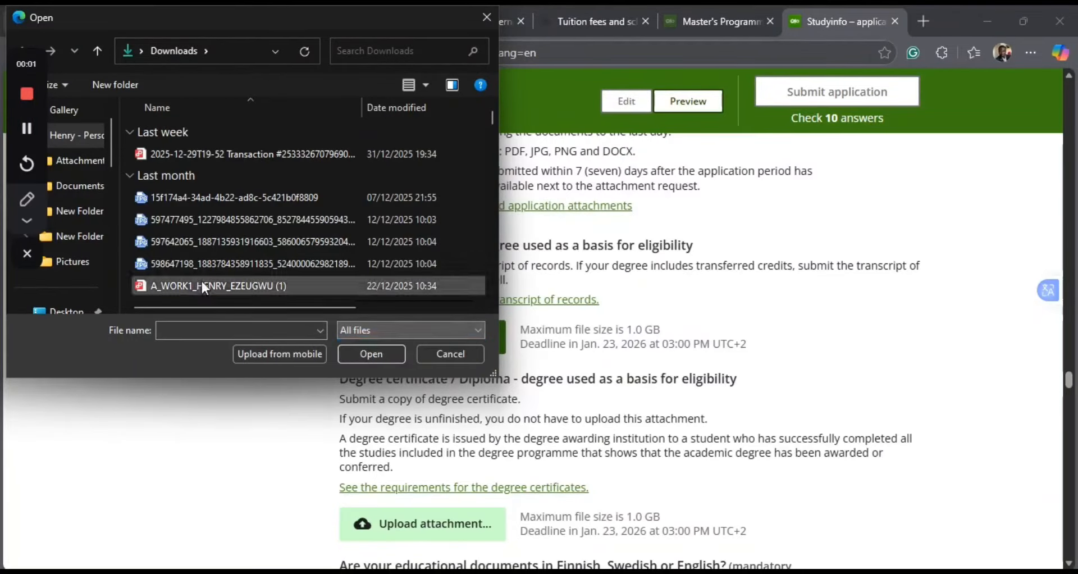
left_click(380, 360)
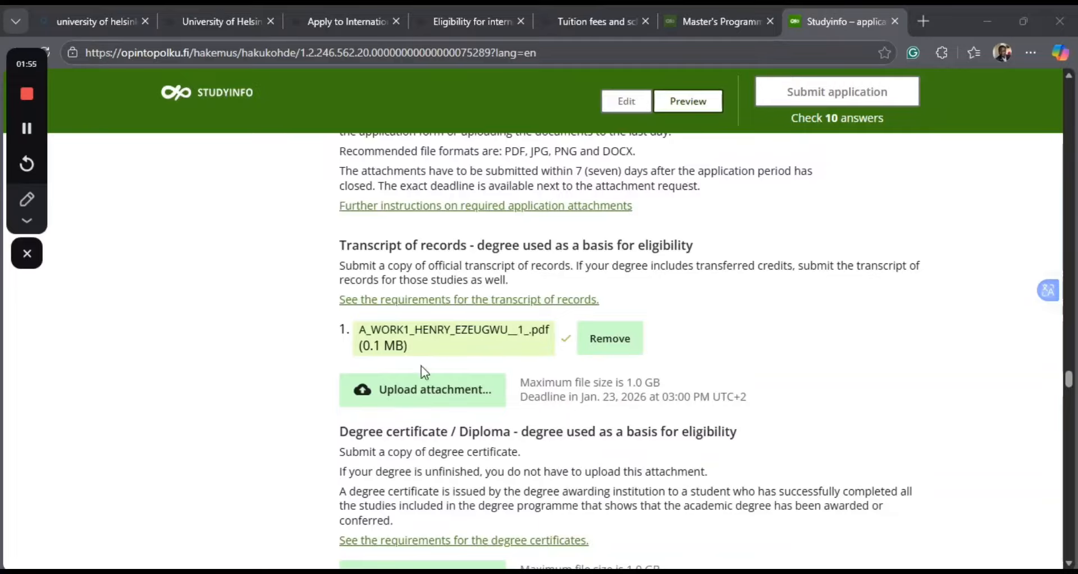
Attach the same A_WORK1 PDF from Downloads as the degree certificate / diploma.
scroll(503, 415, "down", 1)
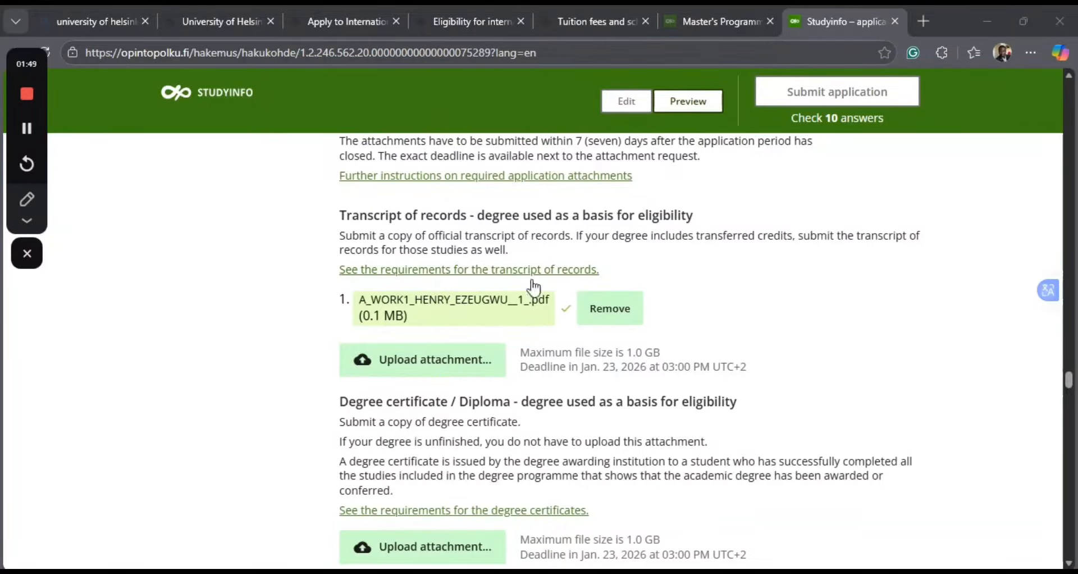
scroll(525, 256, "up", 1)
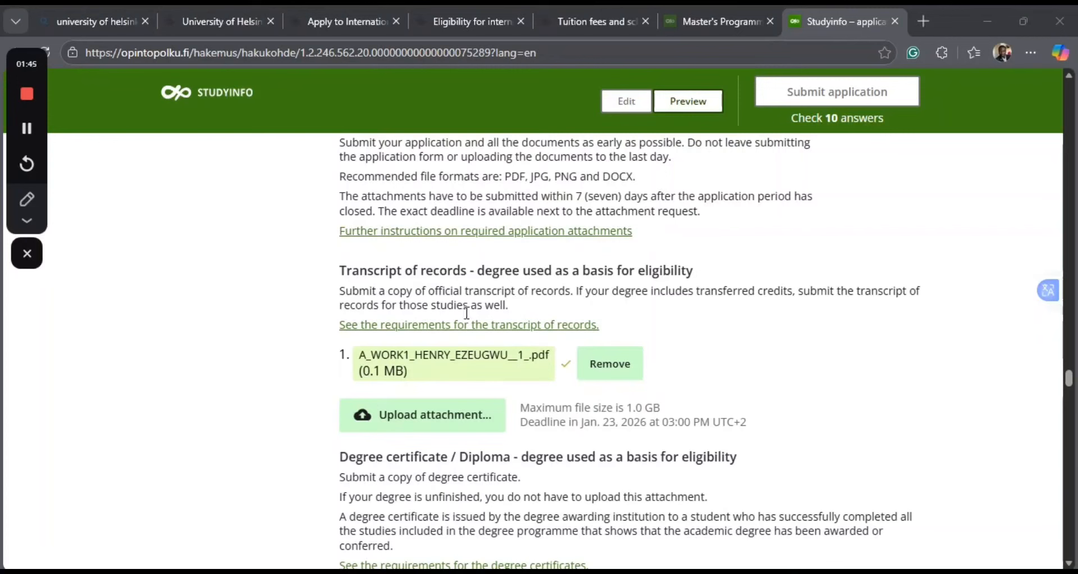
scroll(540, 374, "down", 3)
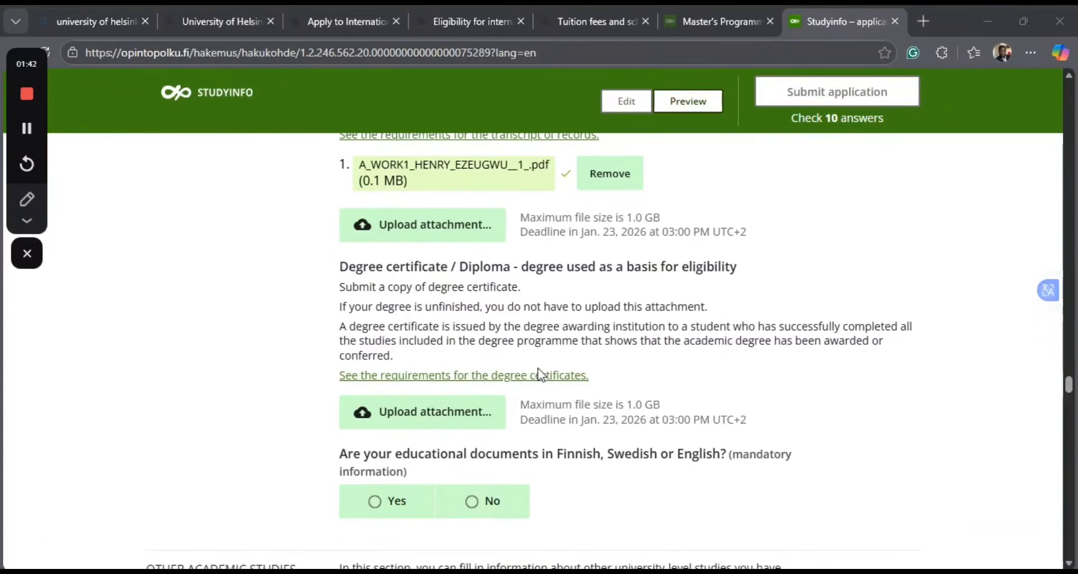
left_click(439, 410)
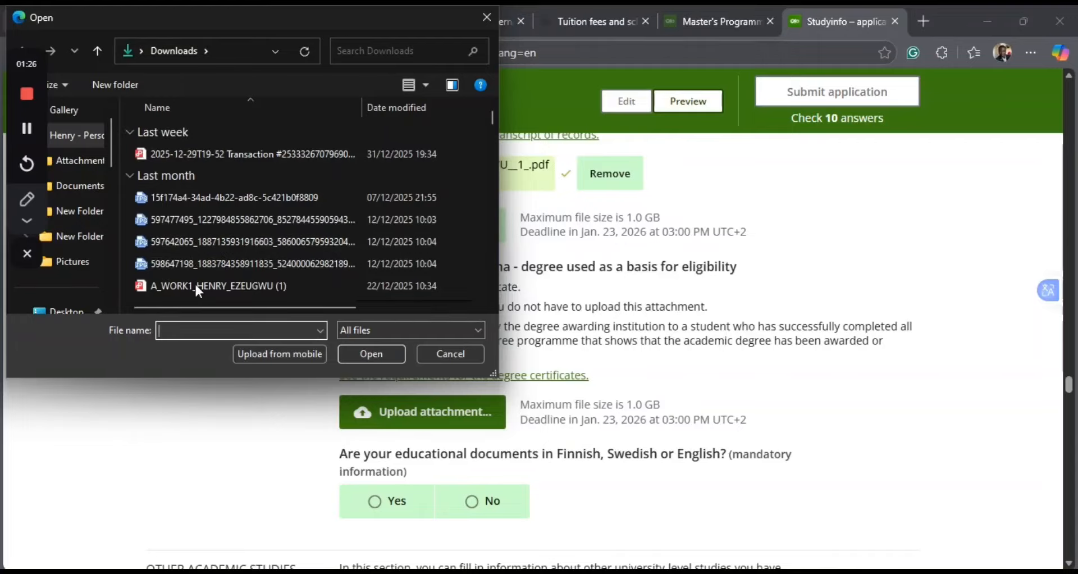
left_click(220, 280)
left_click(222, 282)
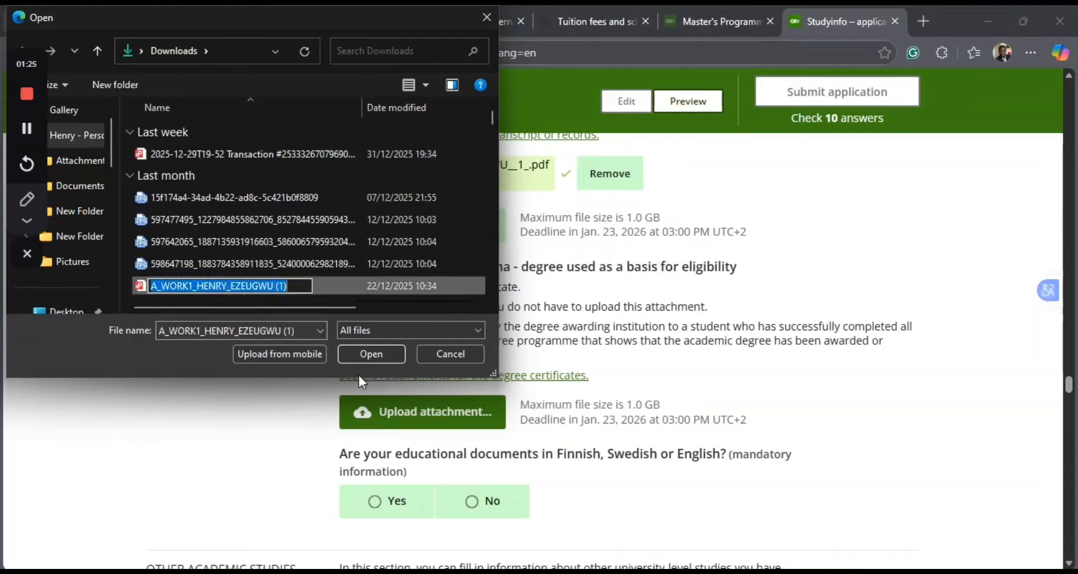
left_click(385, 355)
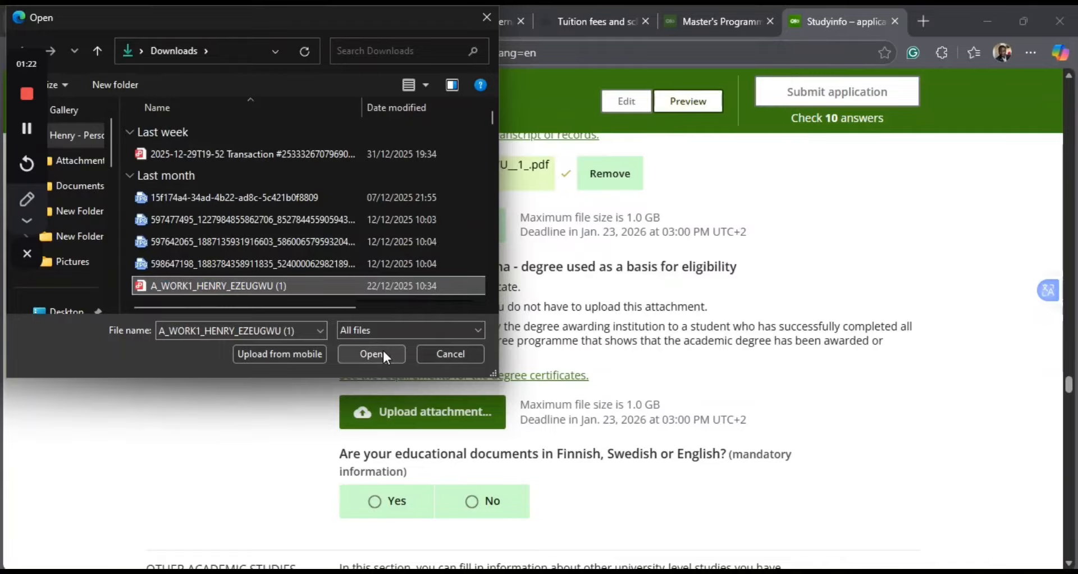
left_click(382, 354)
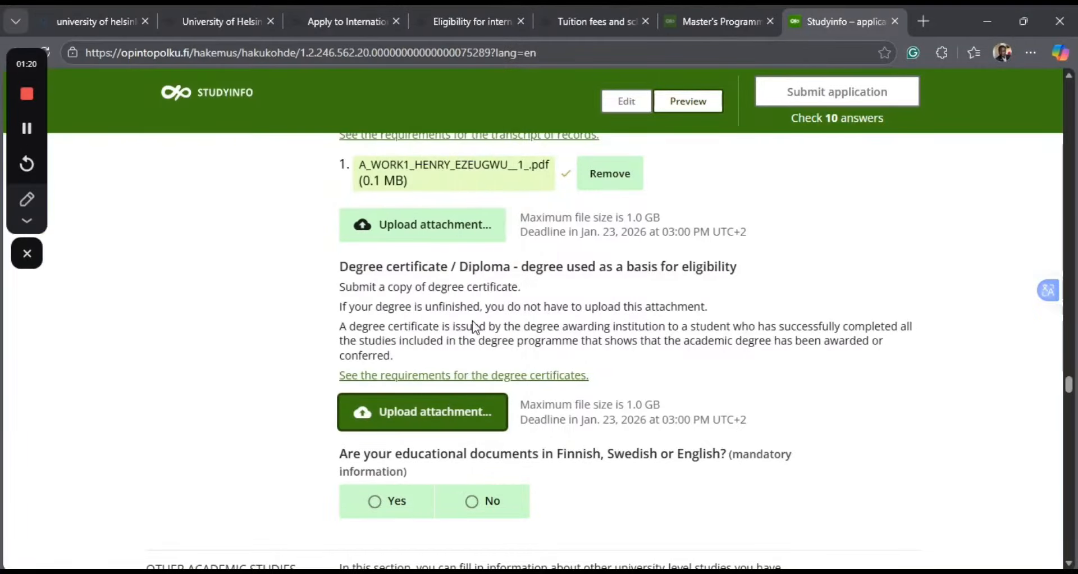
Answer Yes to whether the educational documents are in Finnish, Swedish or English.
scroll(517, 365, "down", 3)
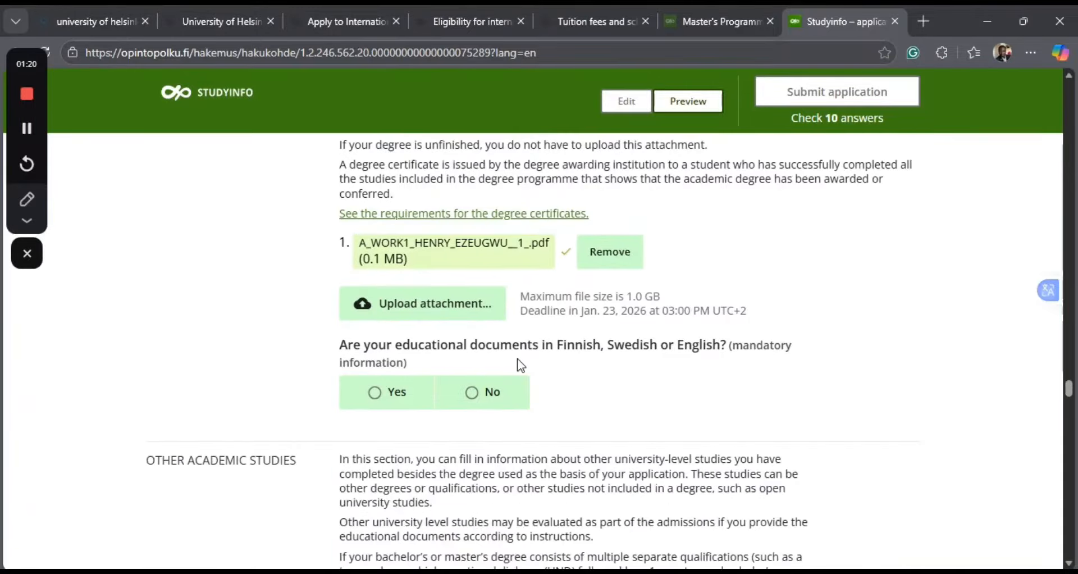
scroll(517, 365, "down", 1)
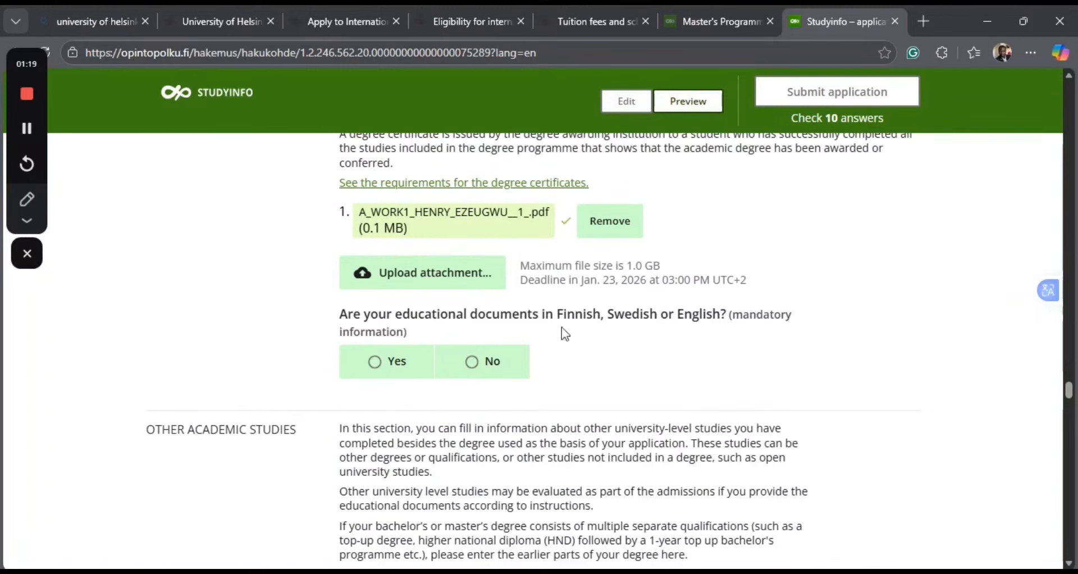
left_click(375, 362)
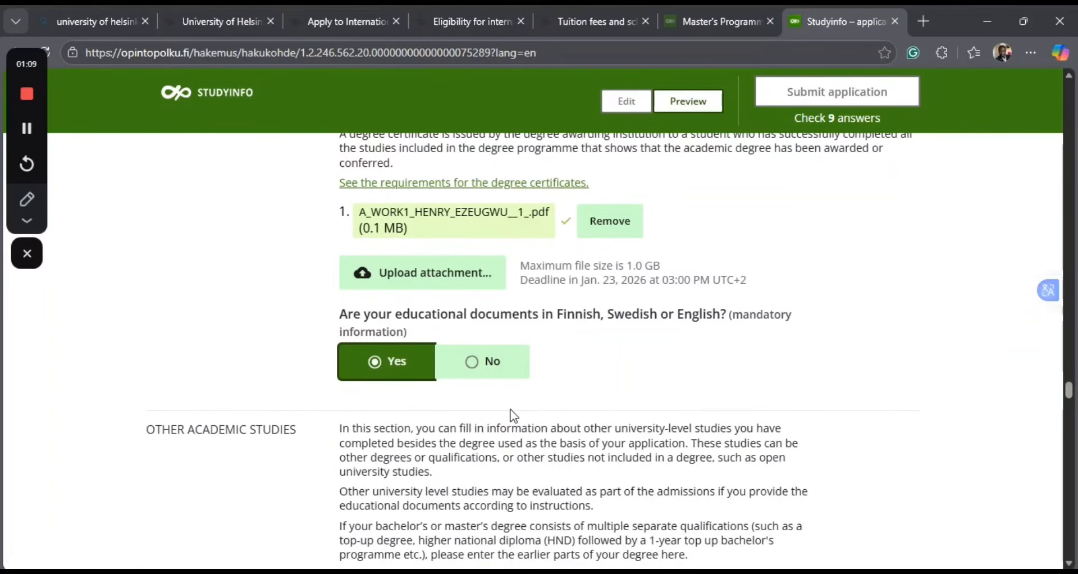
Answer No to having completed other higher education degrees in the Other academic studies section.
scroll(542, 408, "down", 1)
scroll(542, 404, "down", 3)
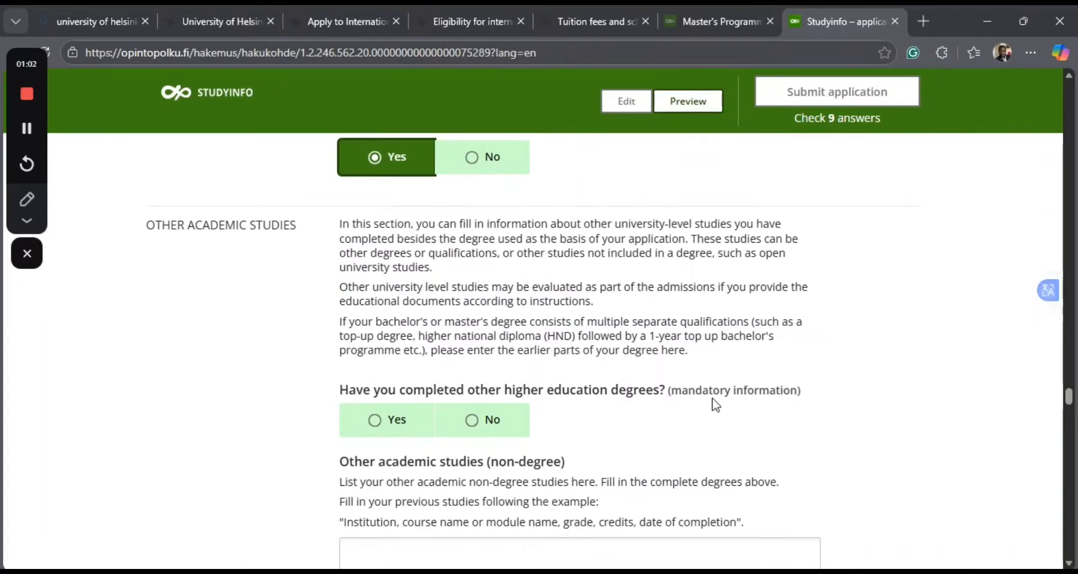
scroll(599, 452, "down", 1)
scroll(600, 454, "down", 1)
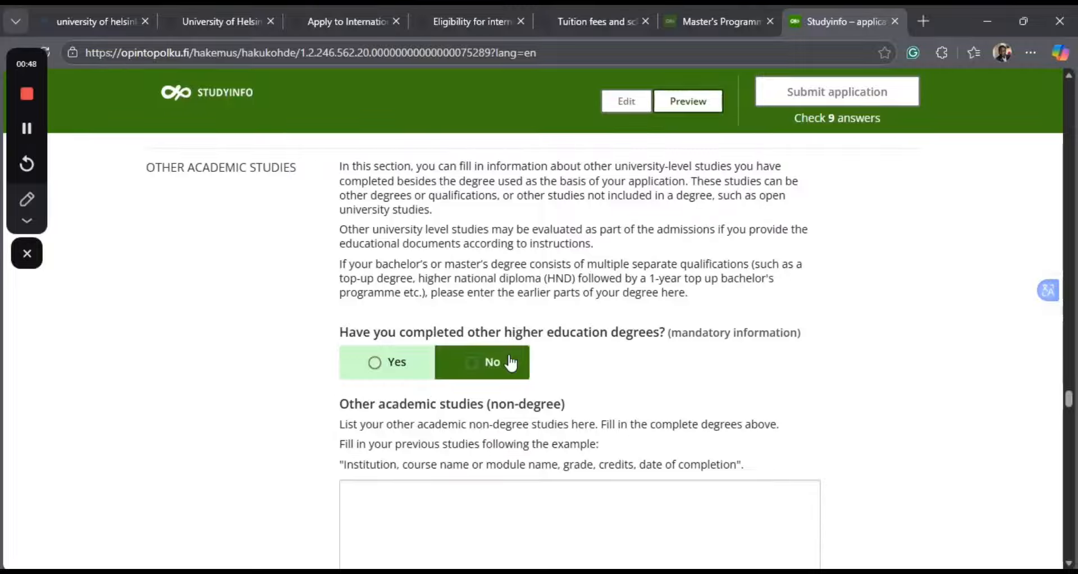
left_click(472, 366)
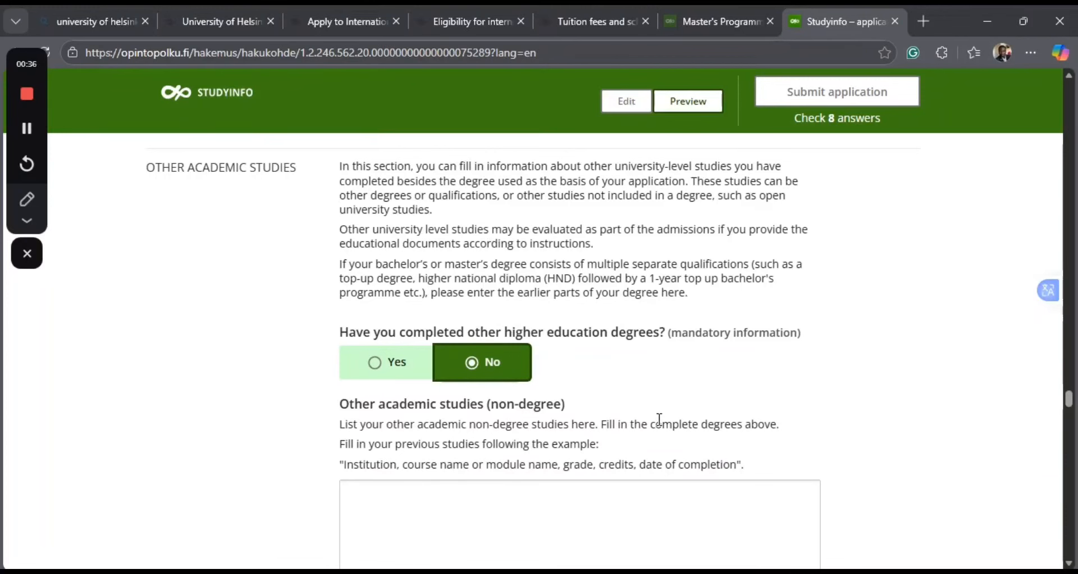
Enter "Data Analyssis" as the course name under Other academic studies (non-degree).
scroll(659, 420, "down", 2)
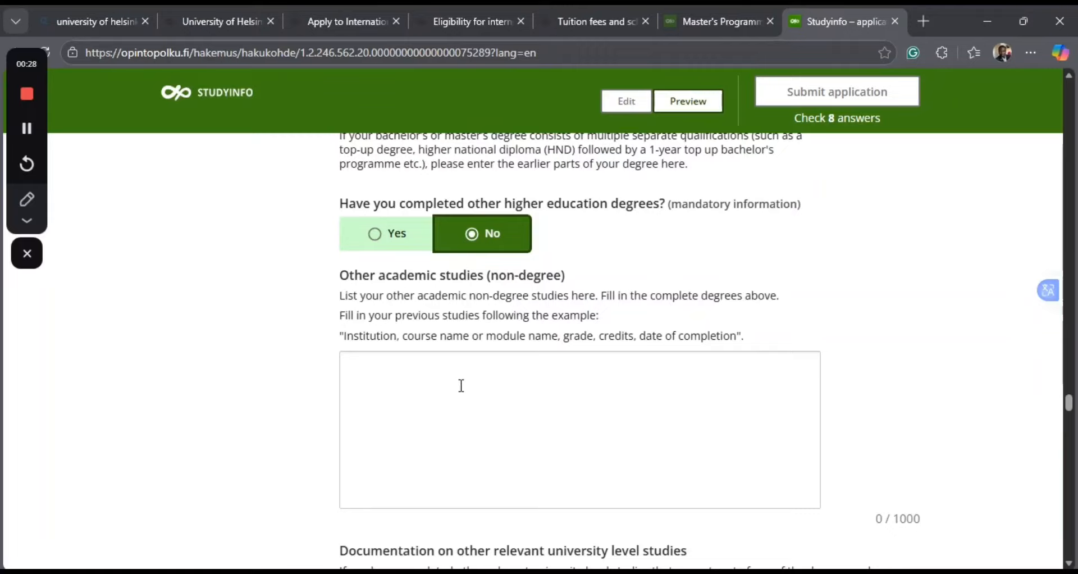
left_click(380, 363)
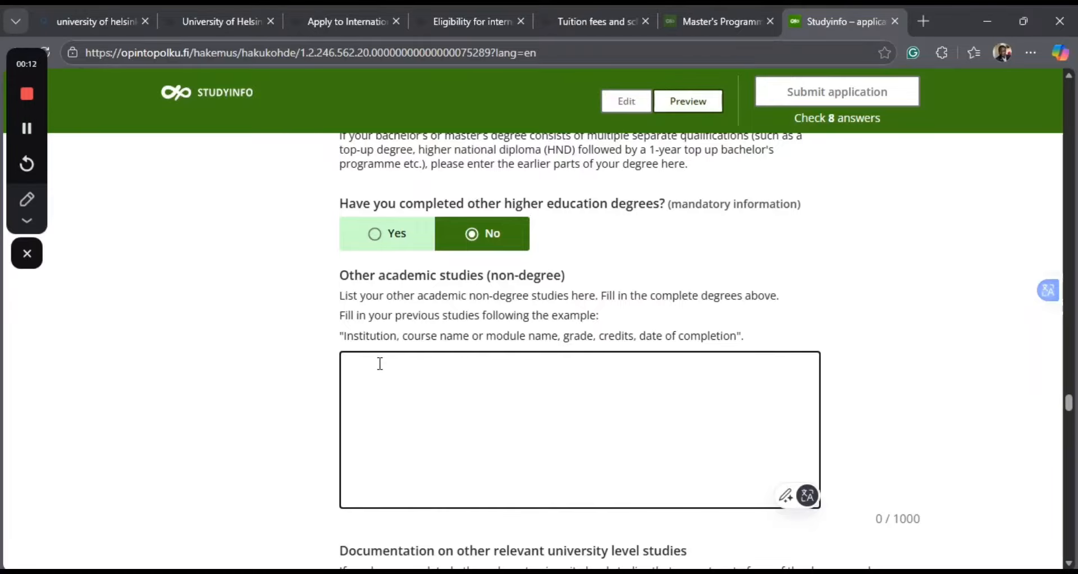
type("Data An")
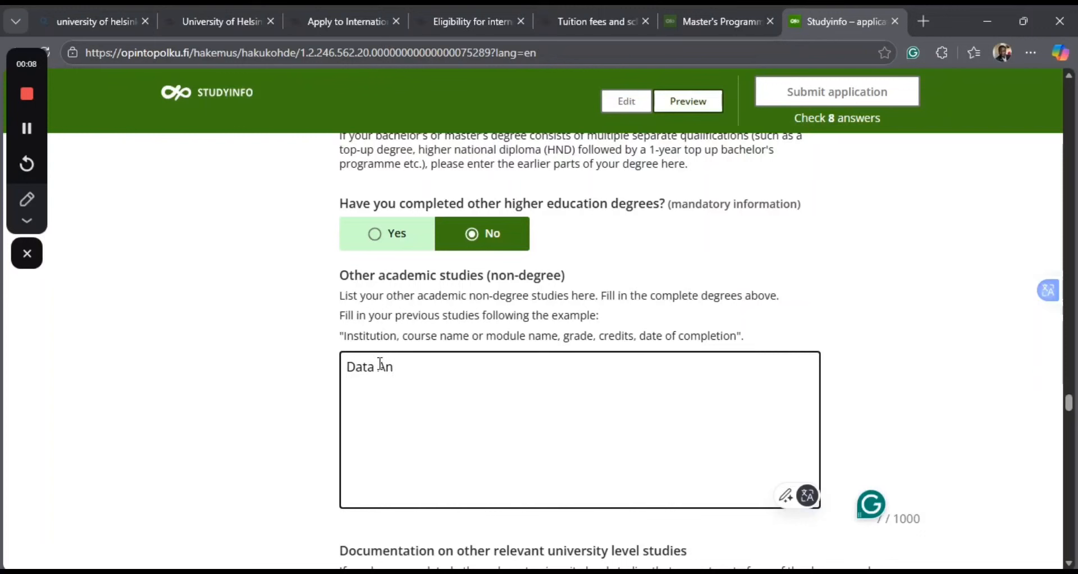
type("alys")
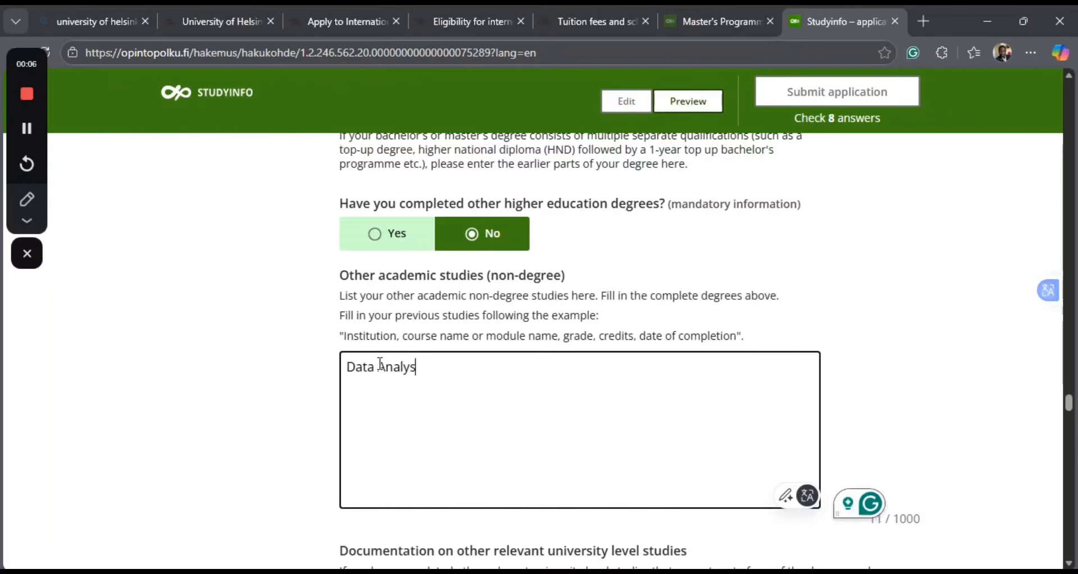
type("u")
key("BackSpace")
type("sis")
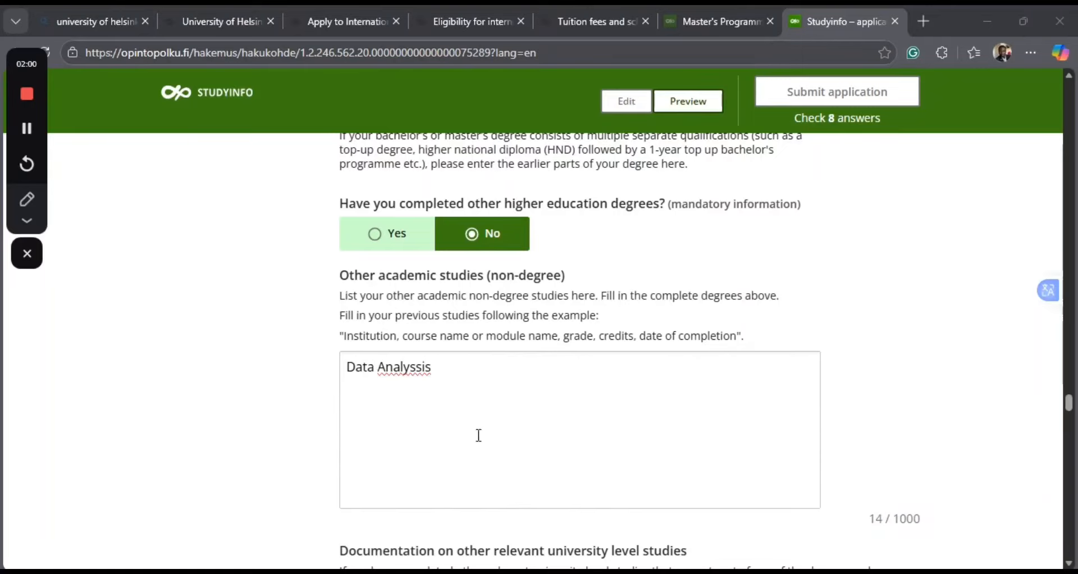
Insert the institution "Riga Techinical University" before the course name in the non-degree studies entry.
left_click(346, 364)
type("R")
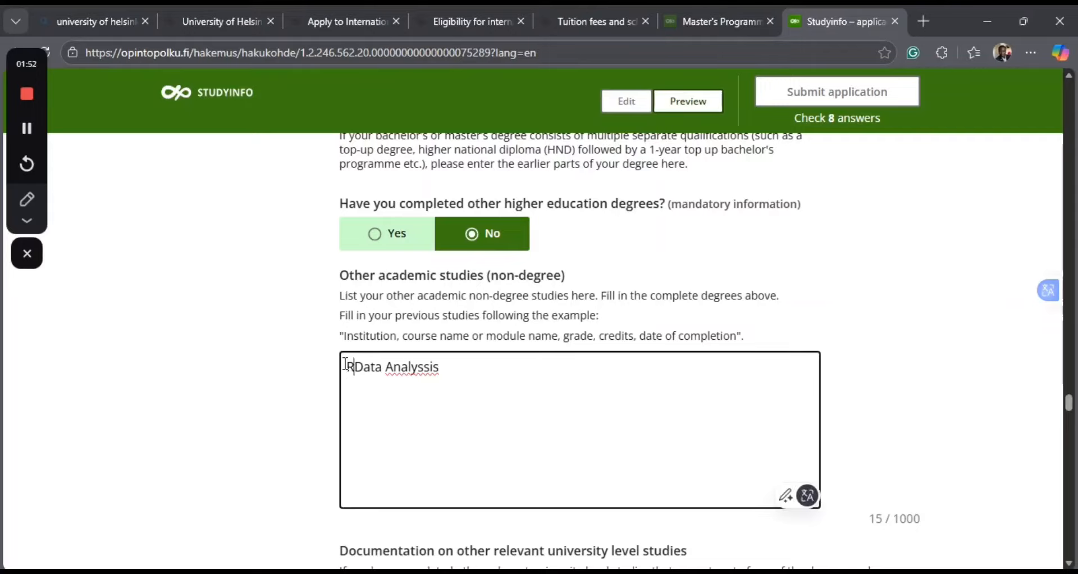
type("iga")
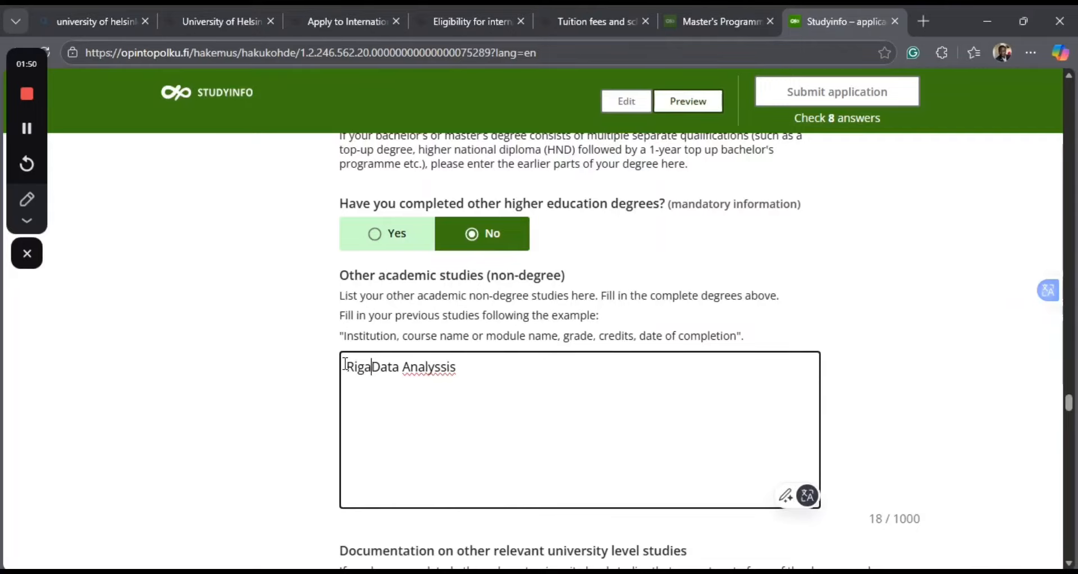
type(" Tech")
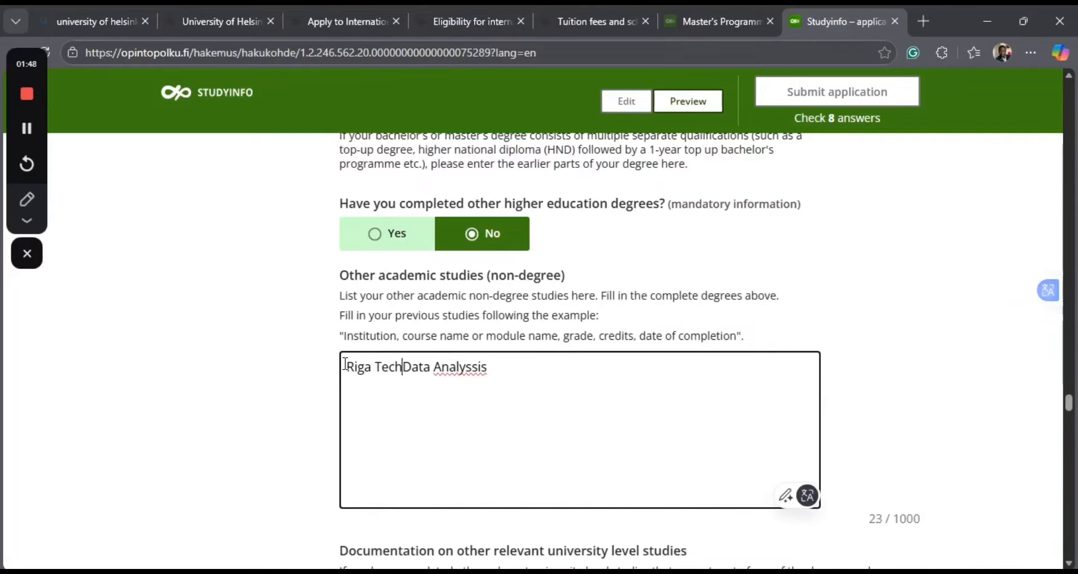
type("inica")
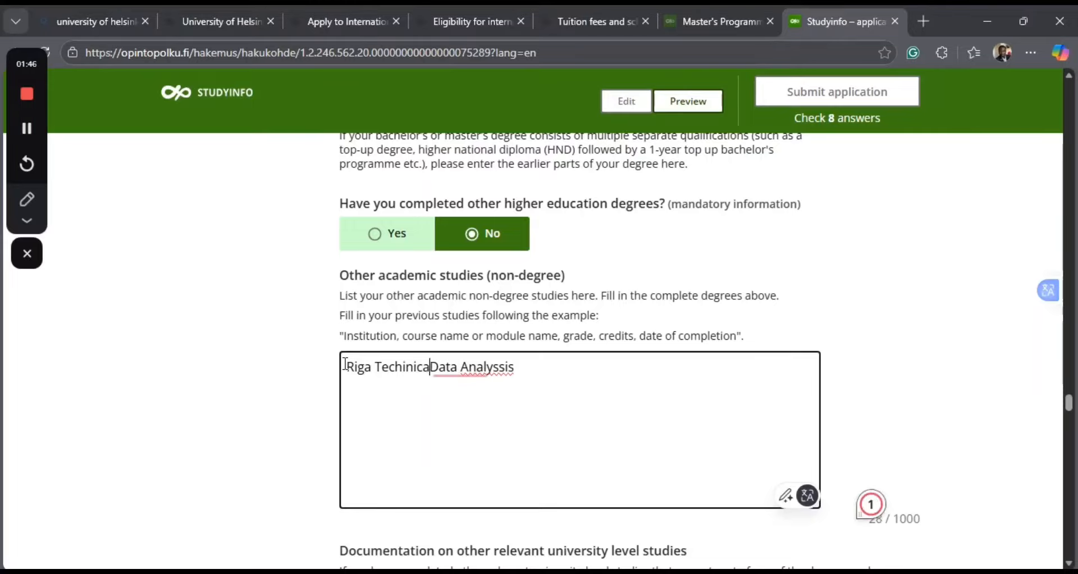
type("l Univer")
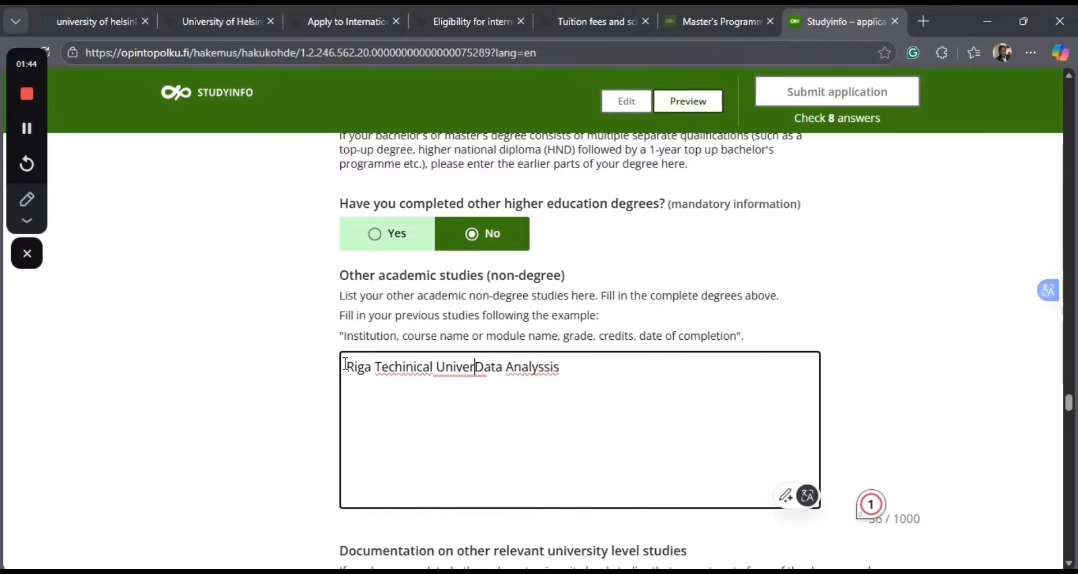
type("sity")
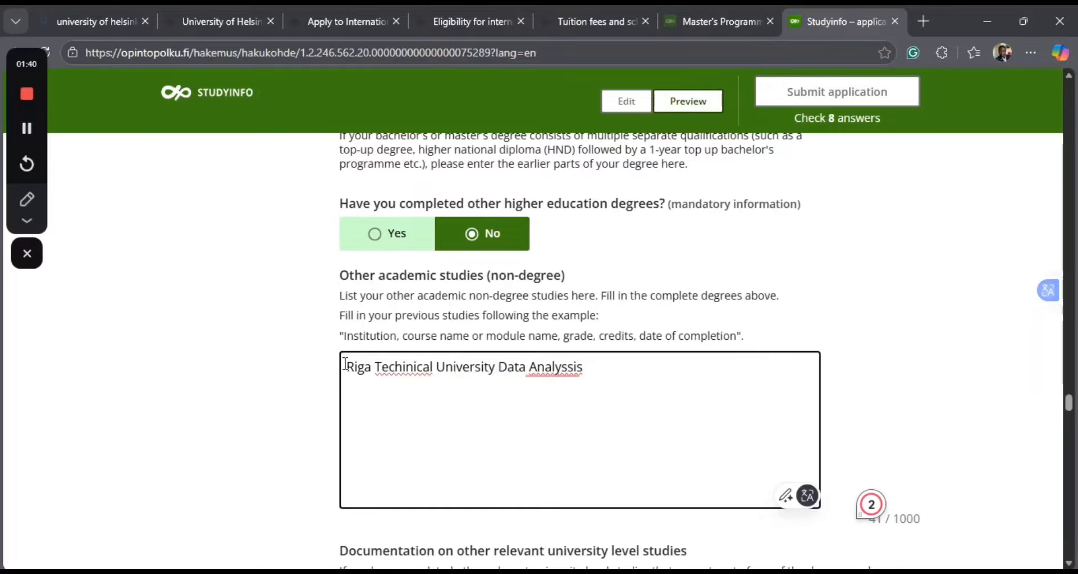
Insert the country "Lativa" between the university and the course name in the non-degree studies entry, separated by commas.
key("BackSpace")
type(", La")
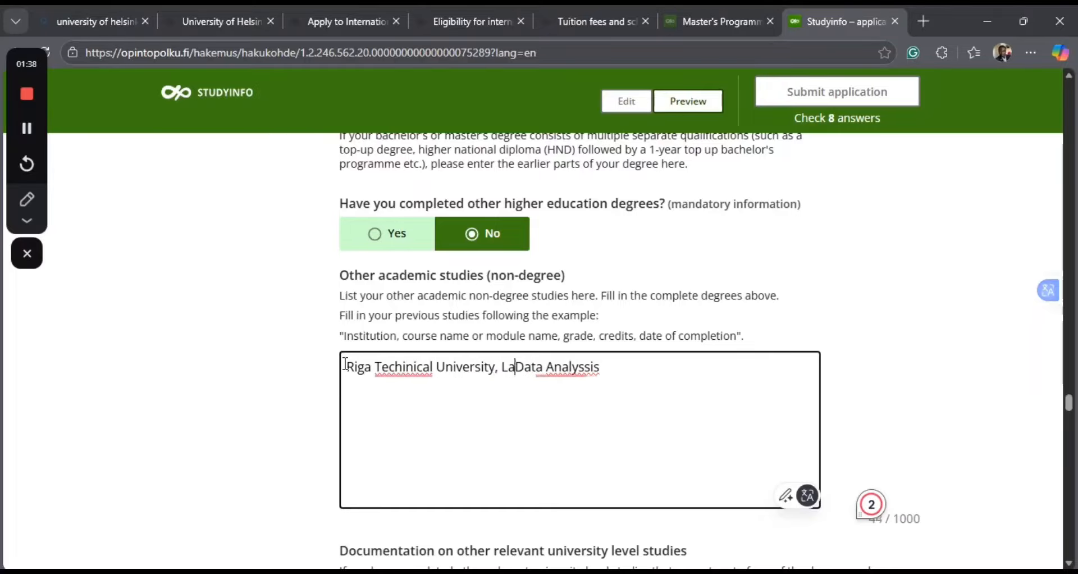
type("tiva")
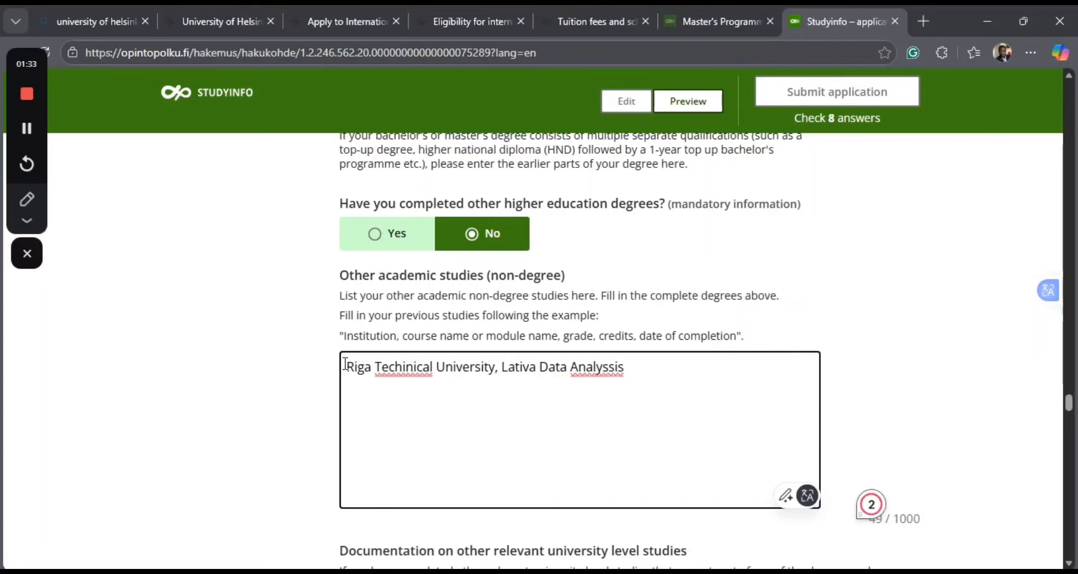
key("BackSpace")
type(",")
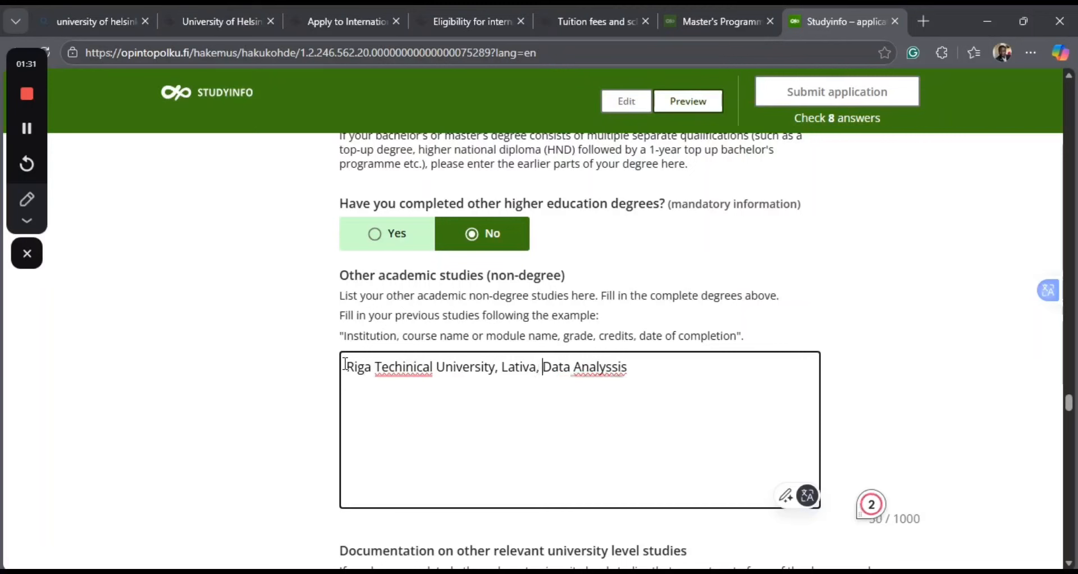
Correct the course name to "Data Analysis" and append the grade A, 3 credits and completion year 2023.
left_click(610, 368)
left_click(610, 368)
key("BackSpace")
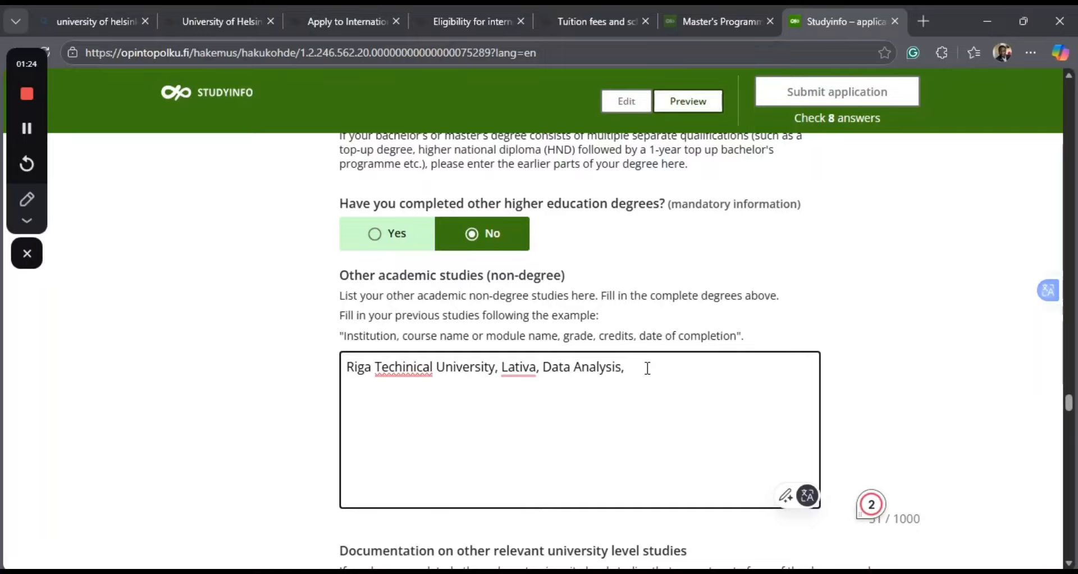
type("A, 3, 2023")
Correct the spelling in the non-degree studies entry to "Technical" and change the country to "Lativia".
left_click(416, 368)
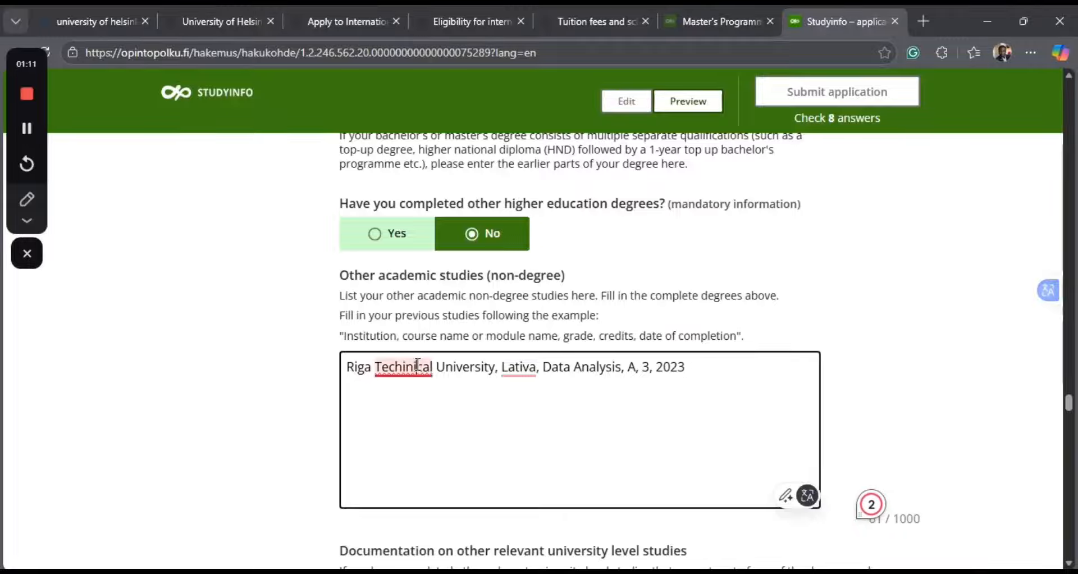
left_click(420, 437)
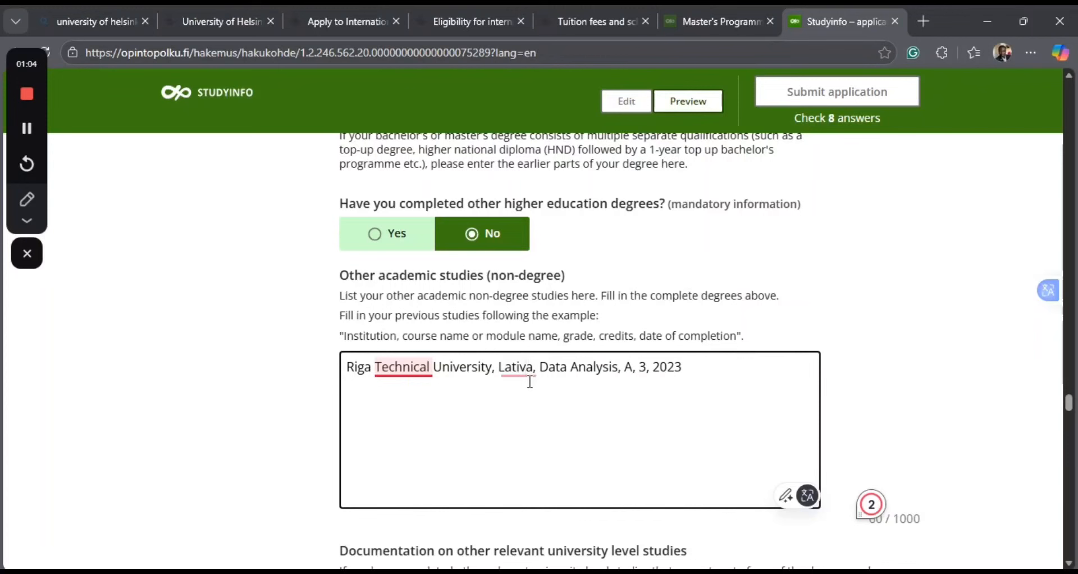
left_click(530, 382)
type("i")
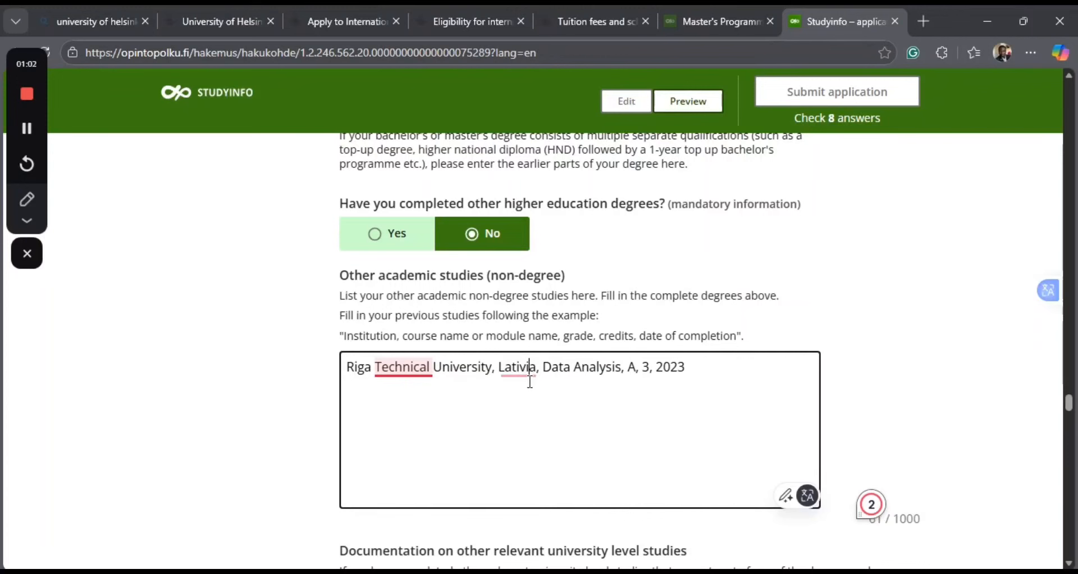
left_click(403, 373)
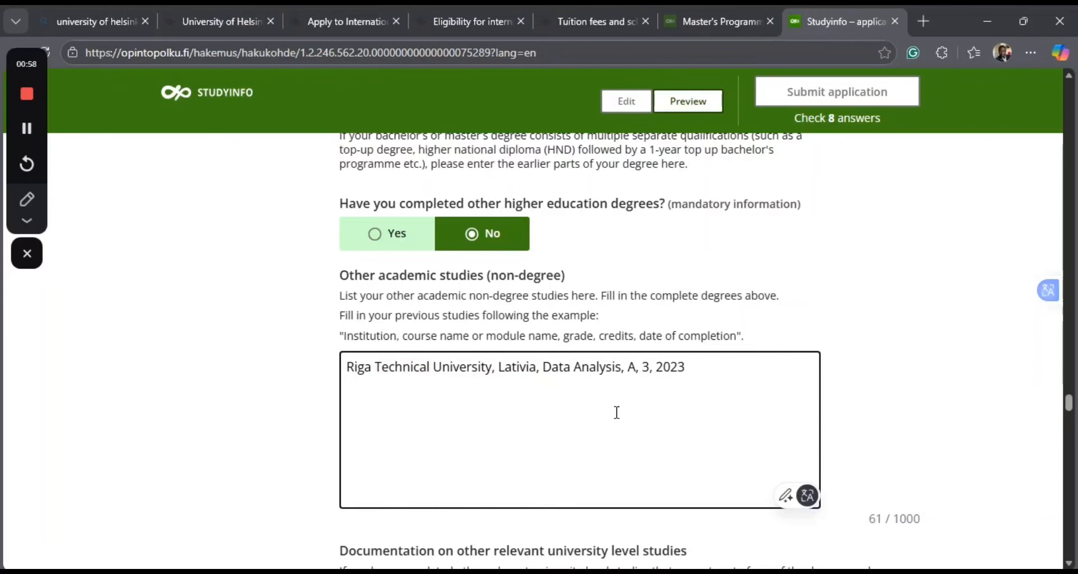
Answer No to having completed general upper secondary education or a vocational qualification.
scroll(617, 412, "down", 2)
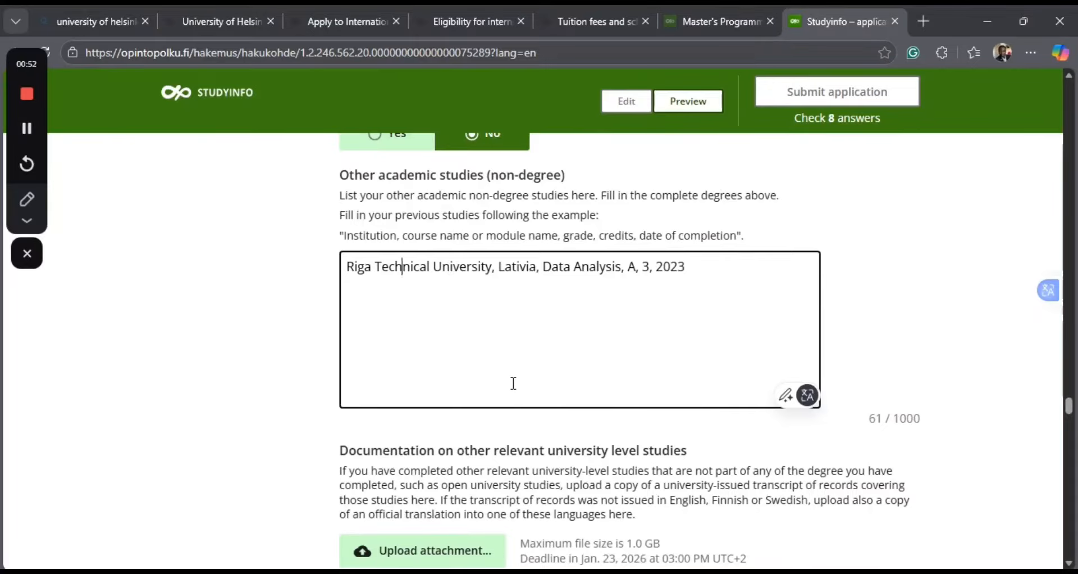
scroll(513, 383, "down", 3)
scroll(512, 386, "down", 1)
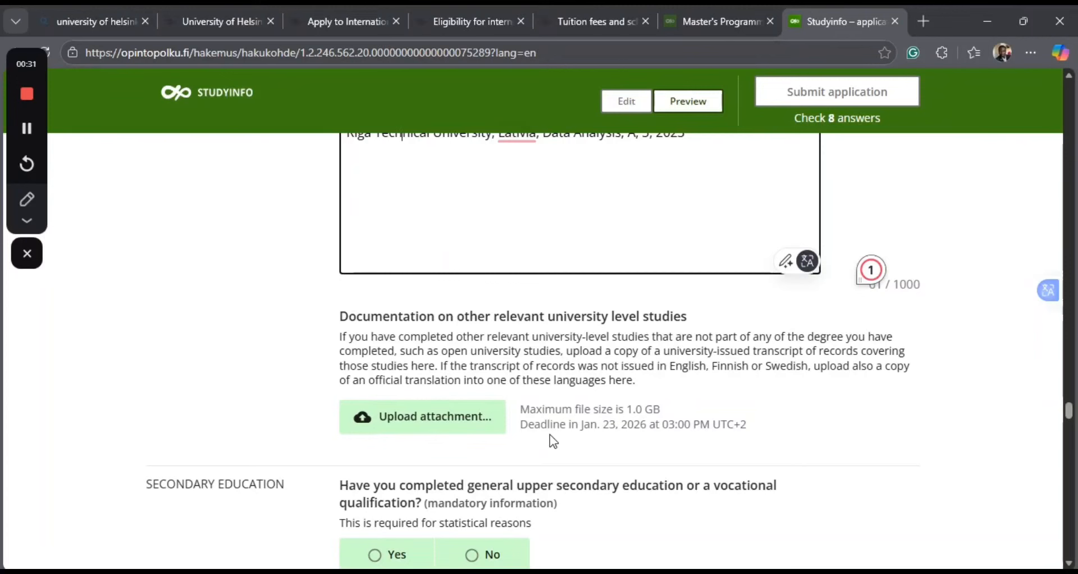
scroll(428, 453, "down", 2)
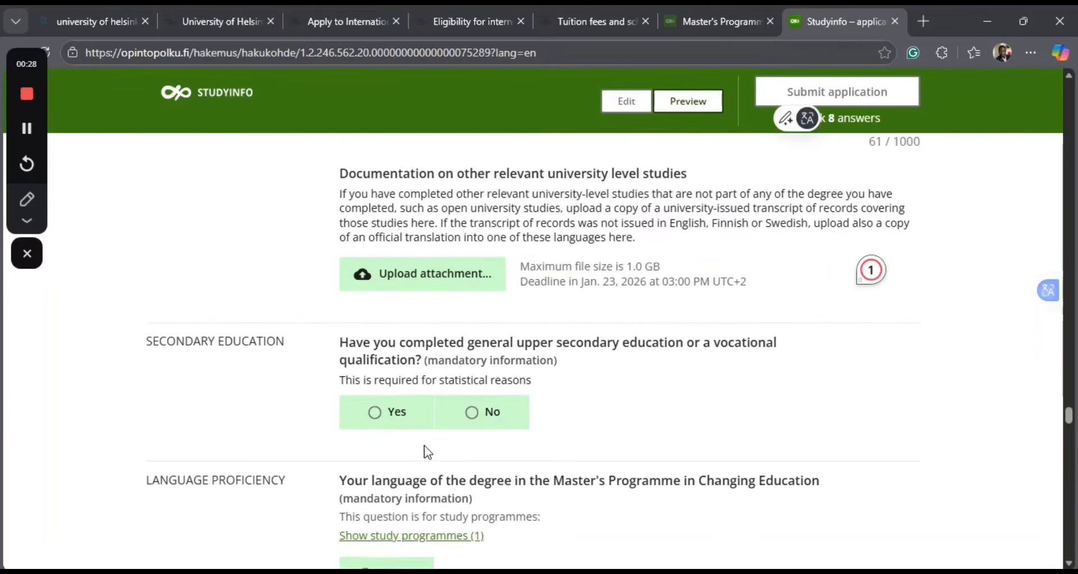
scroll(428, 453, "up", 1)
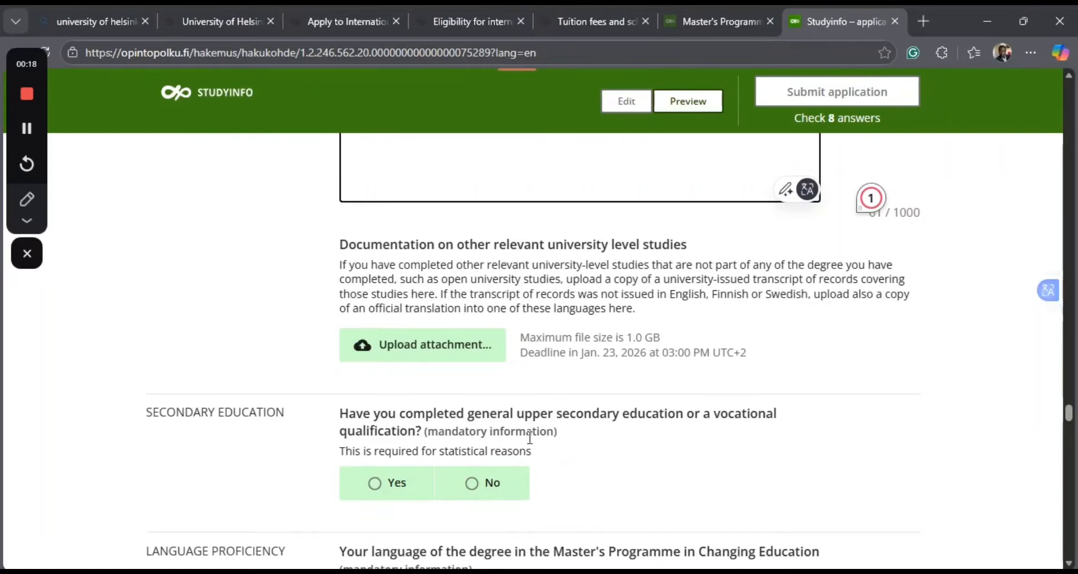
left_click(475, 498)
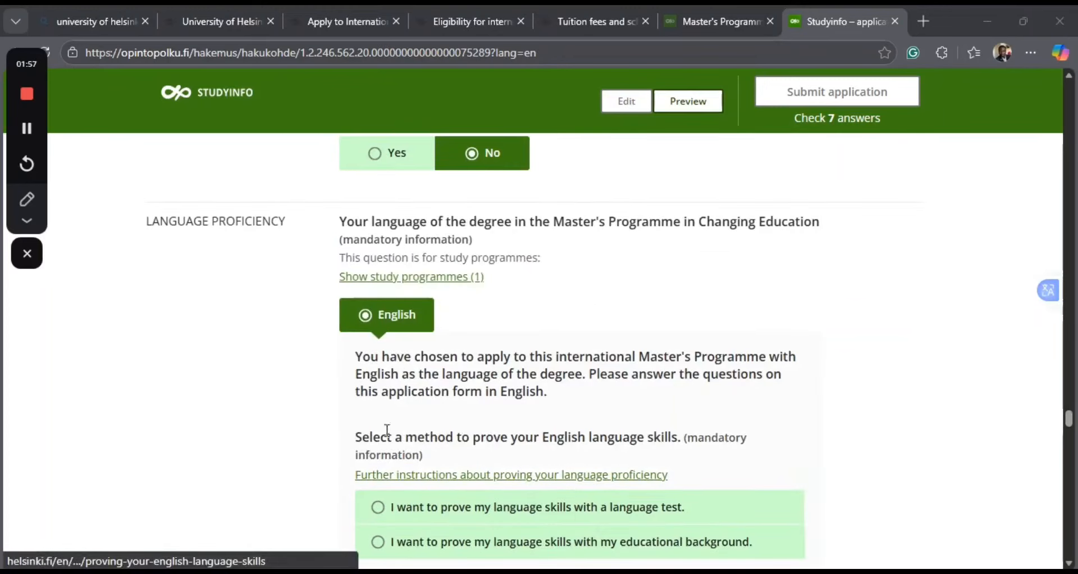
Choose to prove English language skills with educational background in the Language proficiency section.
scroll(471, 485, "down", 1)
scroll(470, 486, "down", 2)
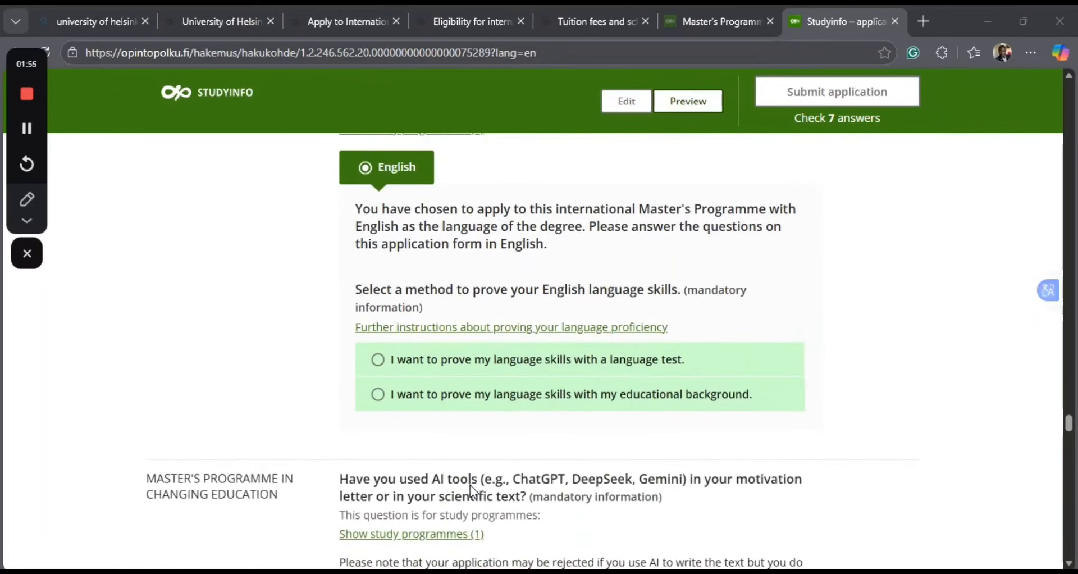
left_click(437, 392)
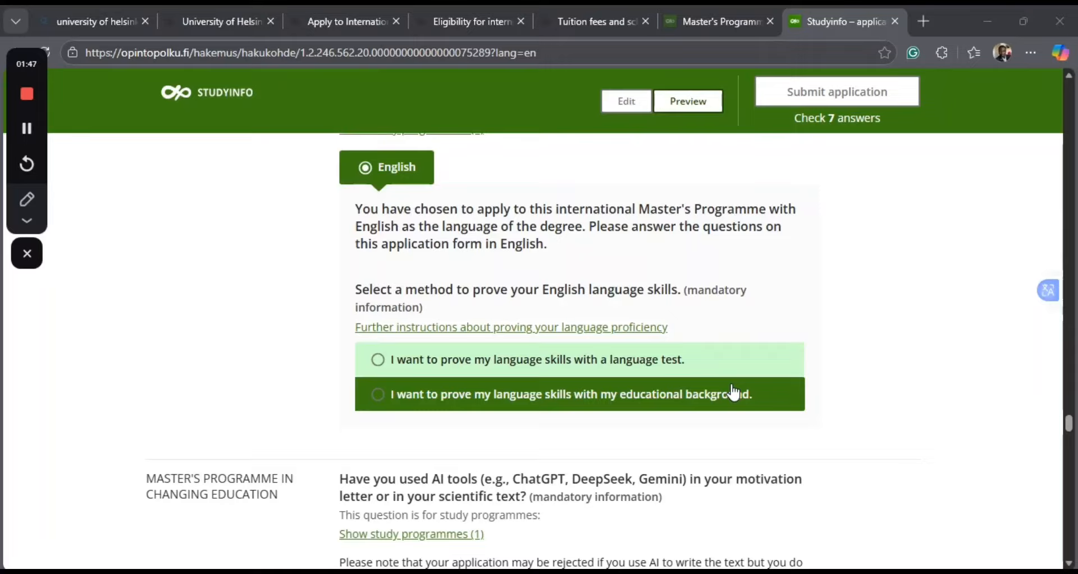
left_click(378, 395)
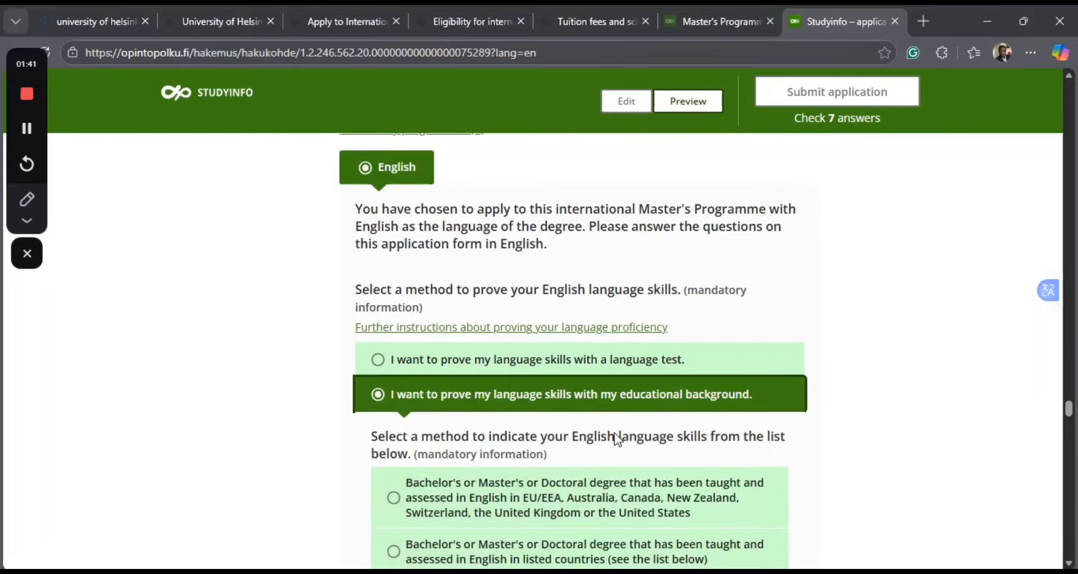
Indicate English skills through a Bachelor's, Master's or Doctoral degree taught and assessed in English in listed countries.
scroll(618, 440, "down", 3)
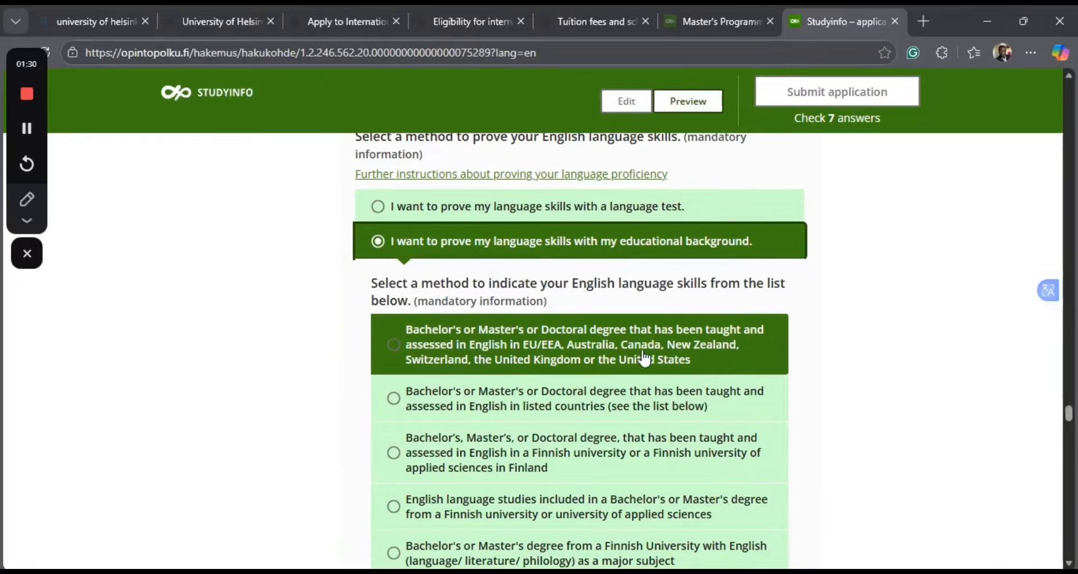
scroll(393, 446, "down", 1)
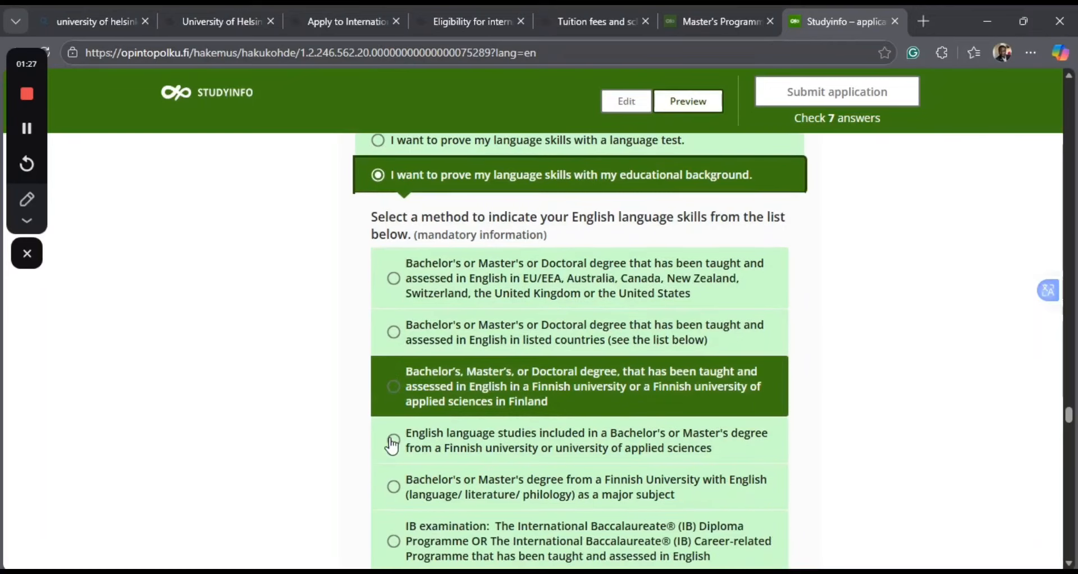
scroll(392, 446, "down", 1)
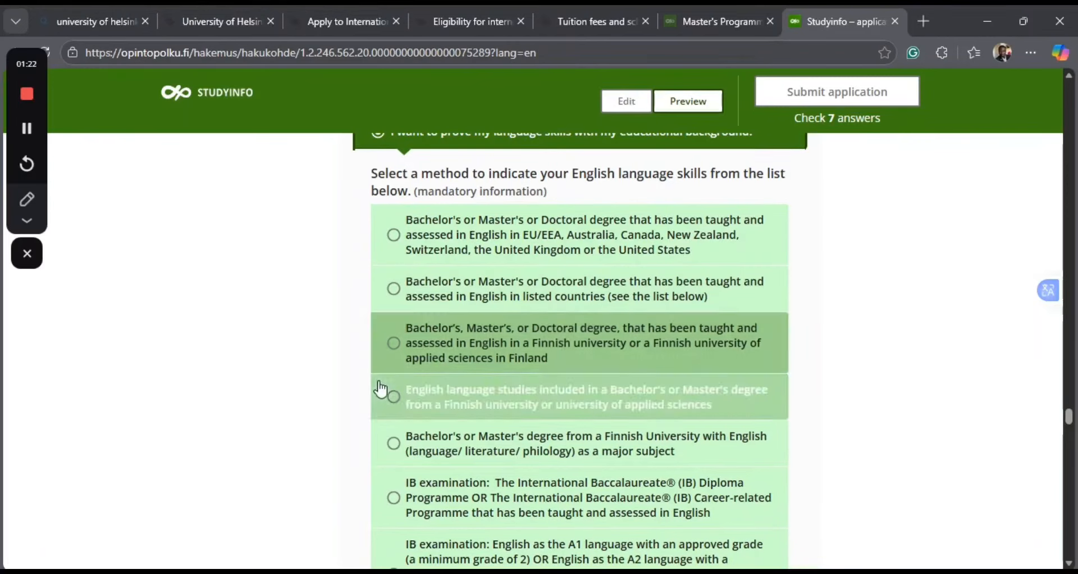
scroll(382, 388, "down", 1)
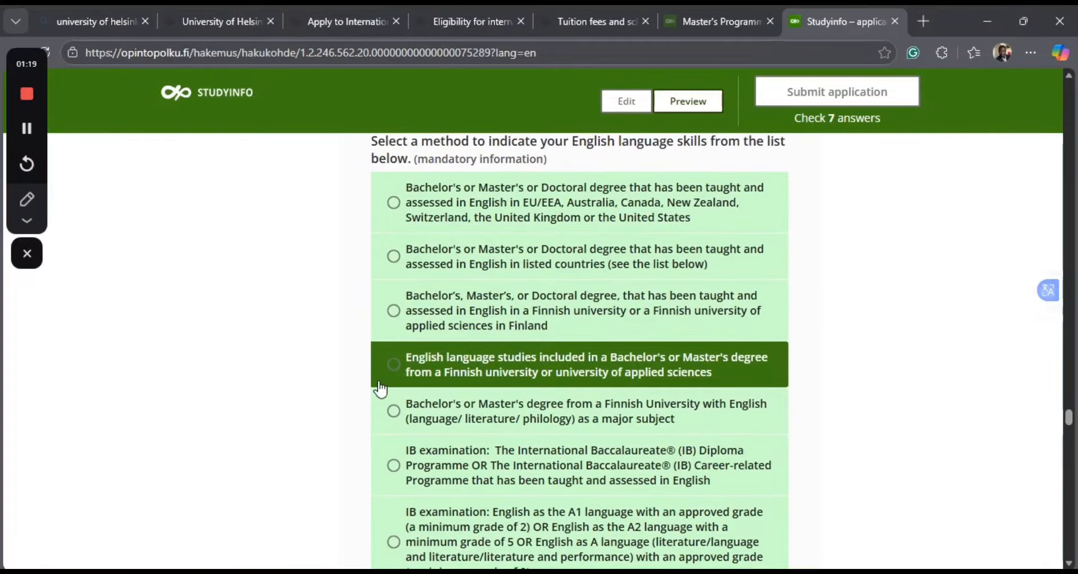
scroll(381, 389, "down", 1)
scroll(381, 388, "down", 3)
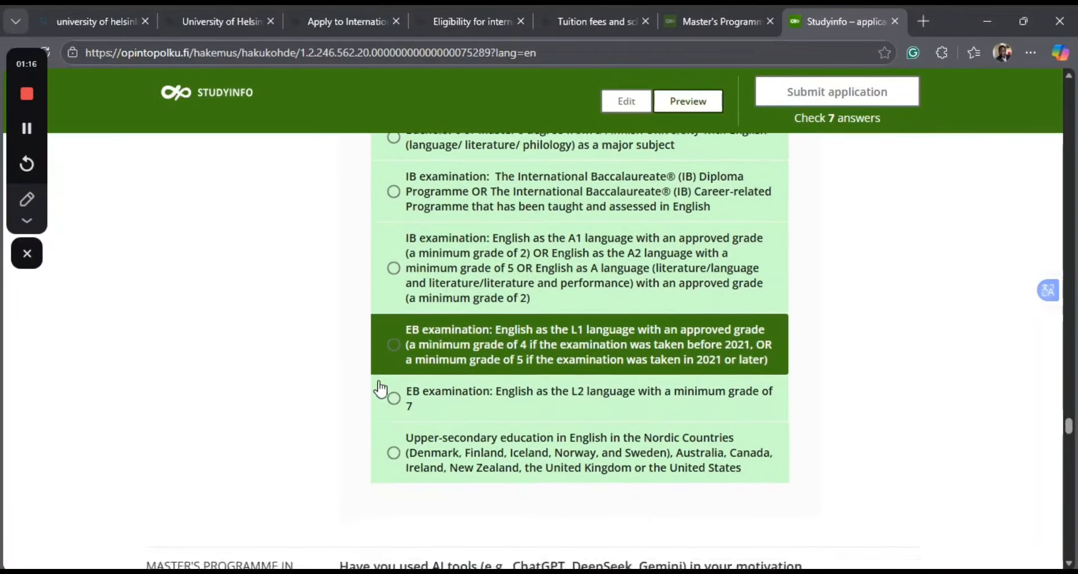
scroll(381, 389, "up", 2)
scroll(381, 389, "up", 2)
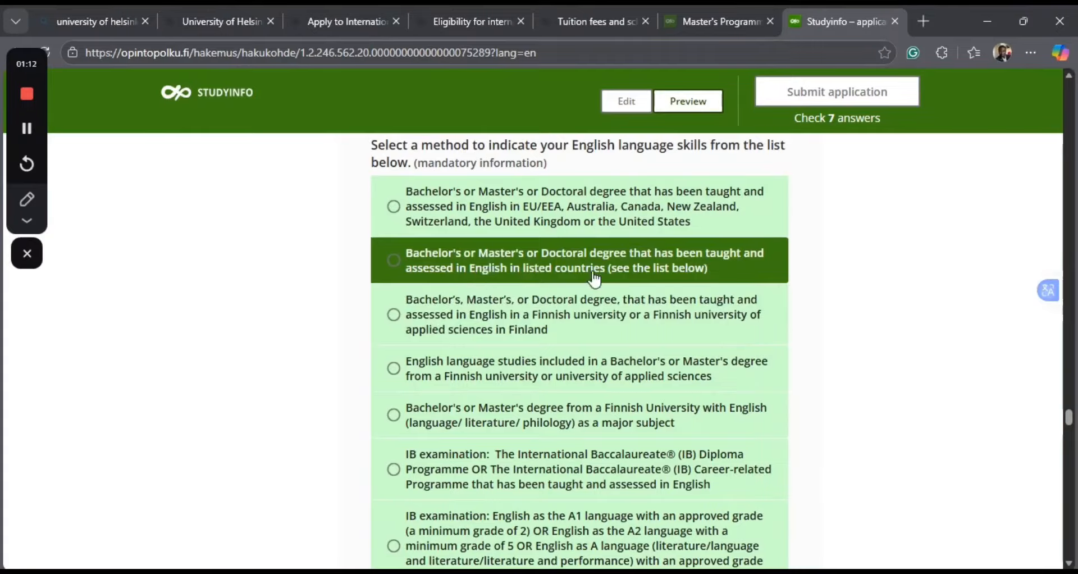
left_click(394, 264)
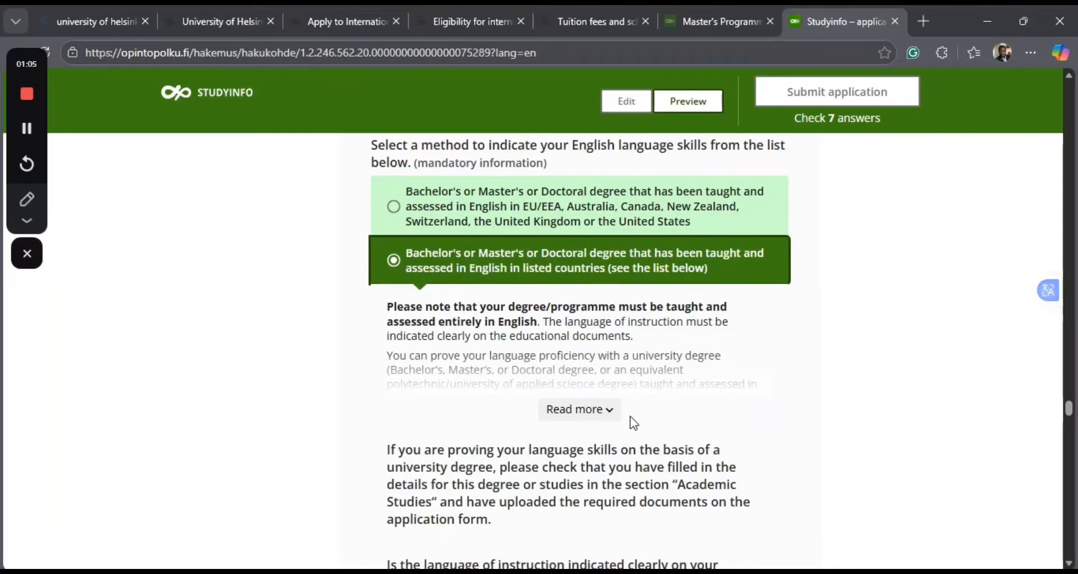
Expand the full list of accepted countries and check it for Nigeria, Gambia and Ghana.
left_click(602, 415)
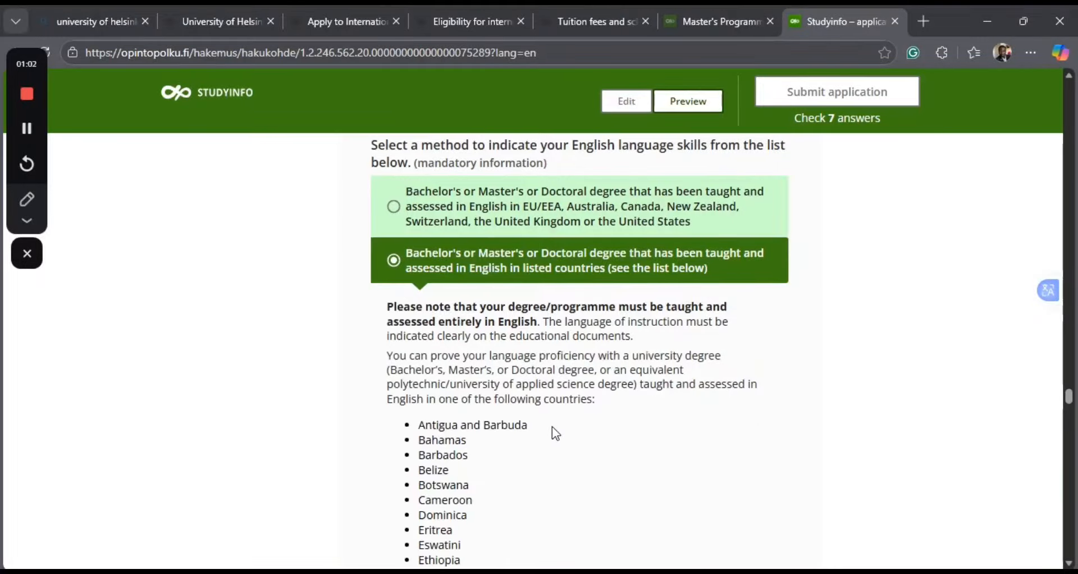
scroll(483, 492, "down", 1)
scroll(481, 488, "down", 3)
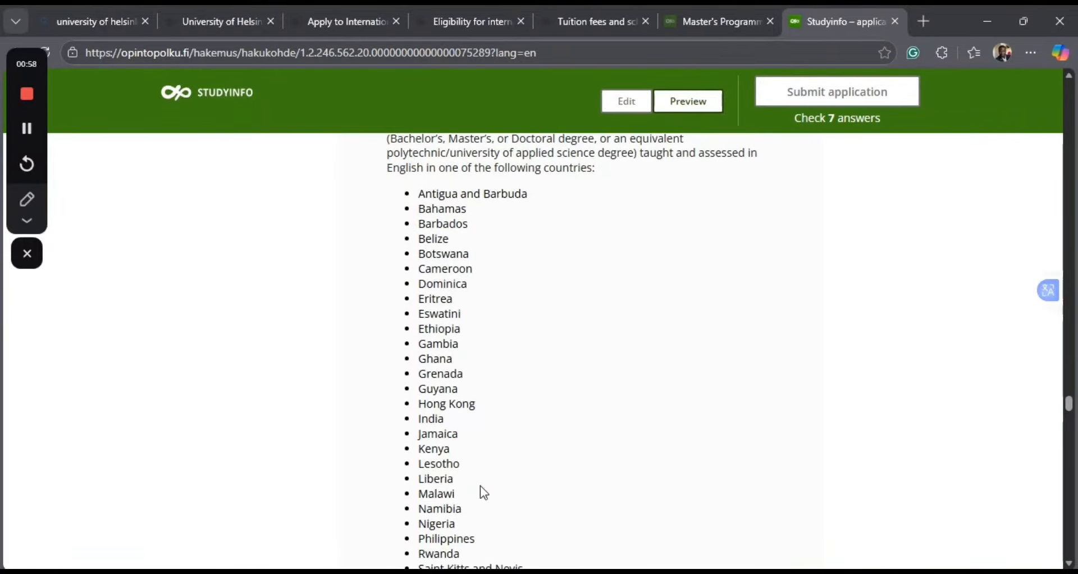
double_click(423, 525)
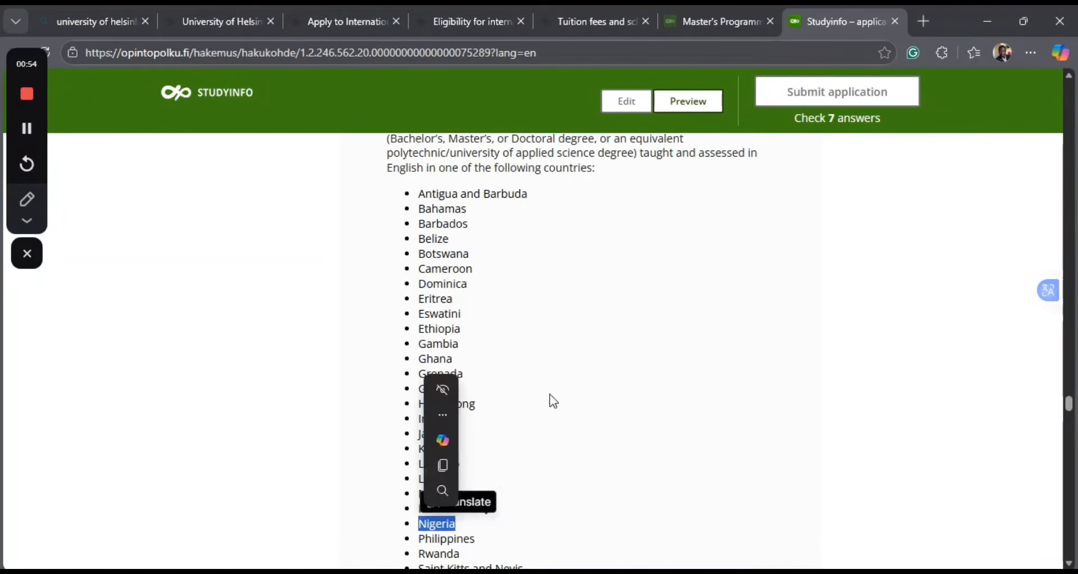
left_click_drag(472, 327, 466, 358)
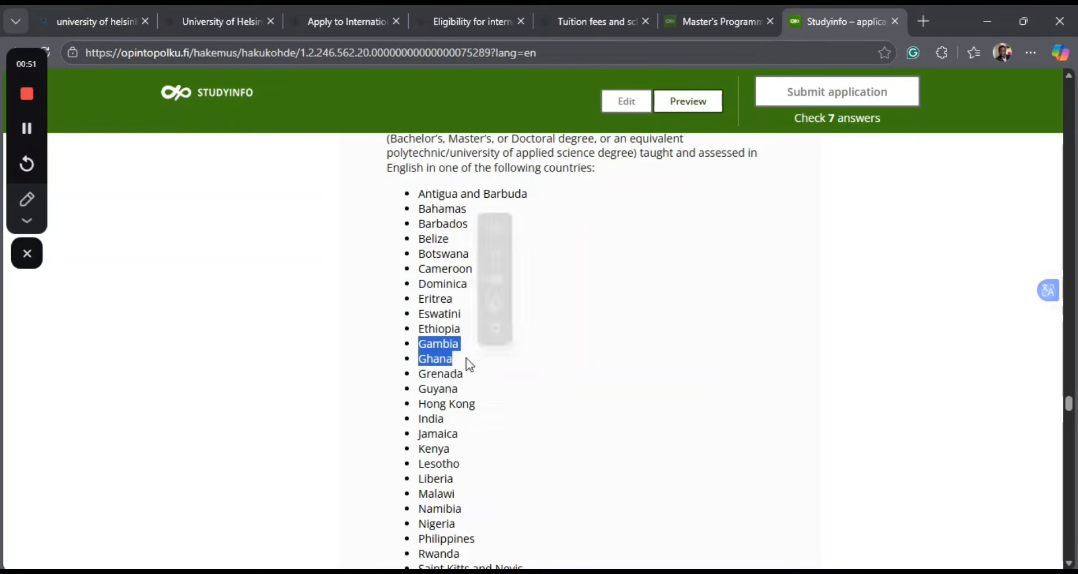
left_click(487, 460)
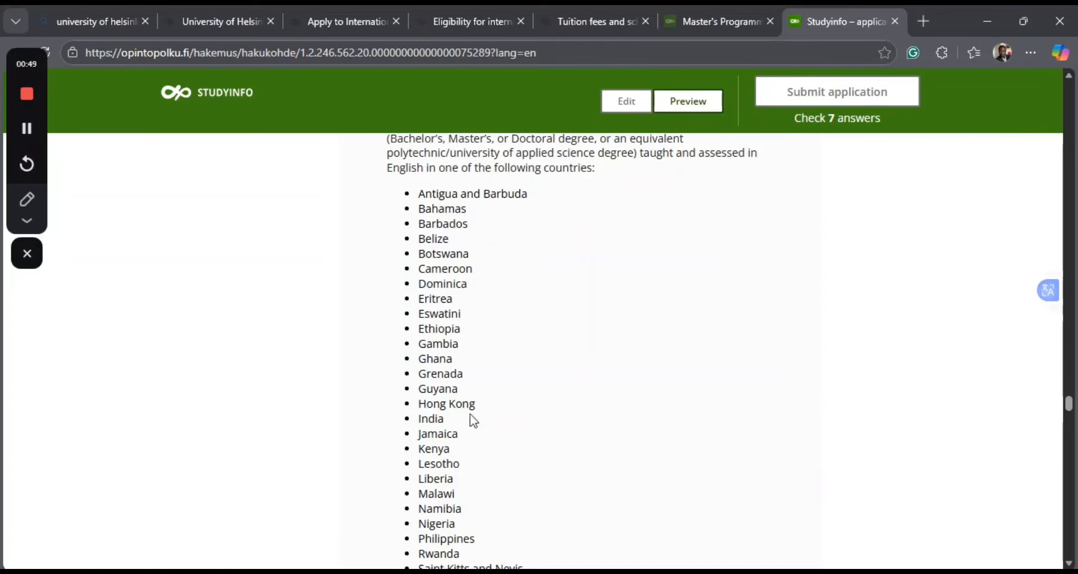
Answer Yes to whether the language of instruction is indicated clearly on the educational documents.
scroll(473, 421, "down", 12)
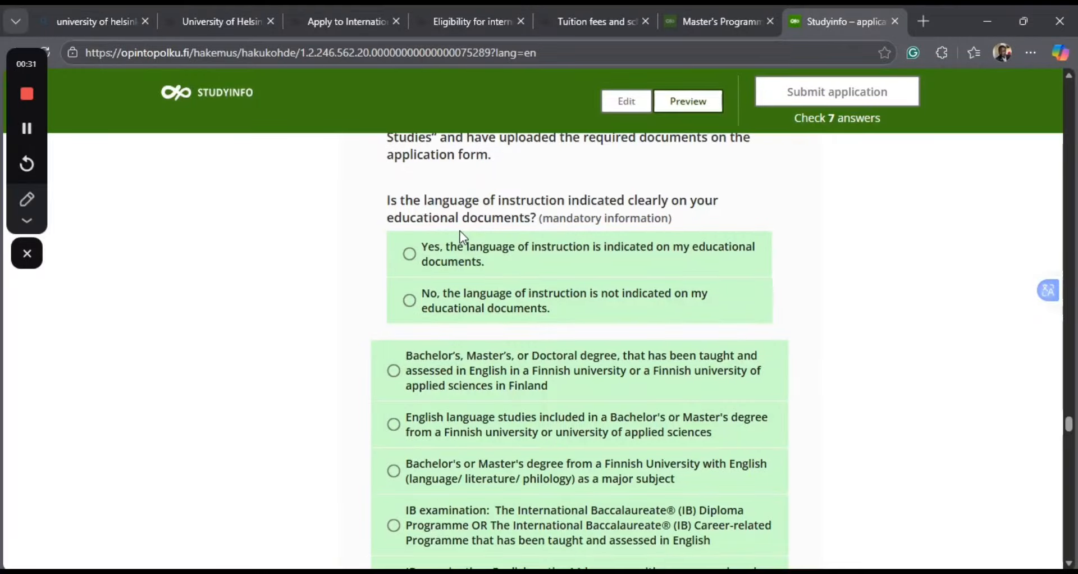
left_click(413, 256)
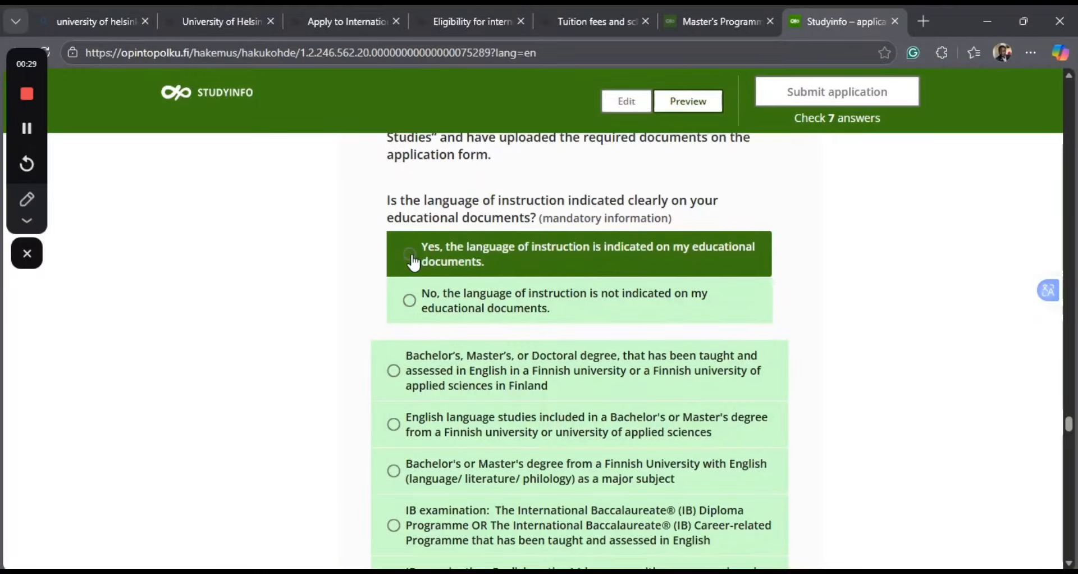
left_click(414, 260)
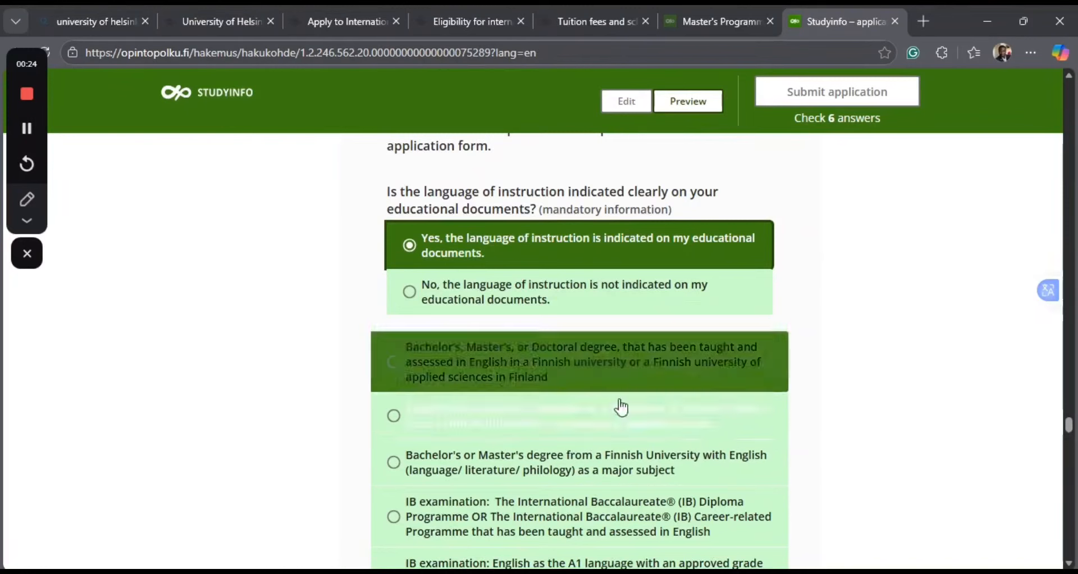
scroll(590, 412, "down", 1)
scroll(594, 410, "down", 10)
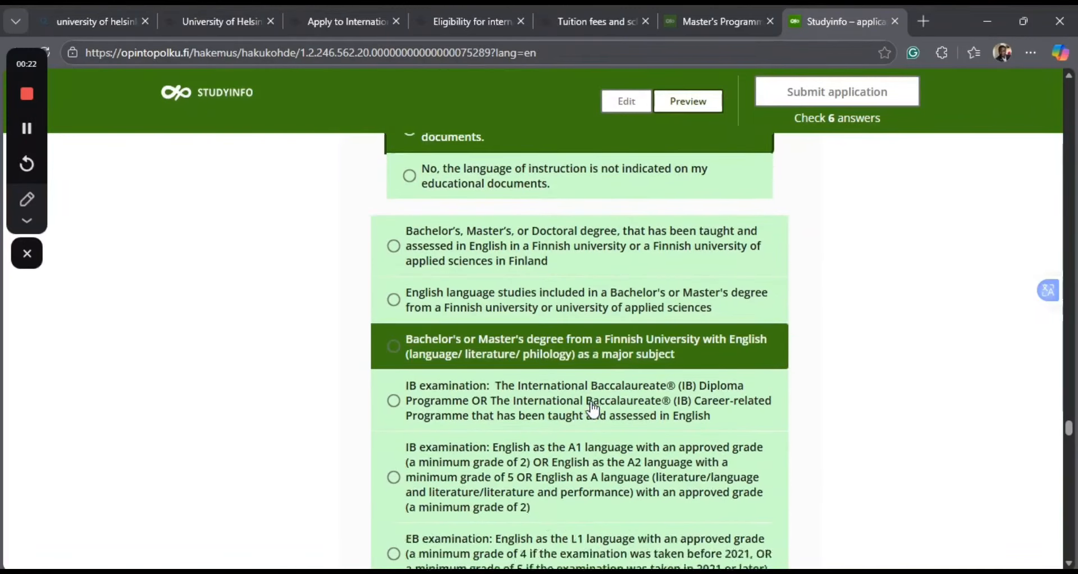
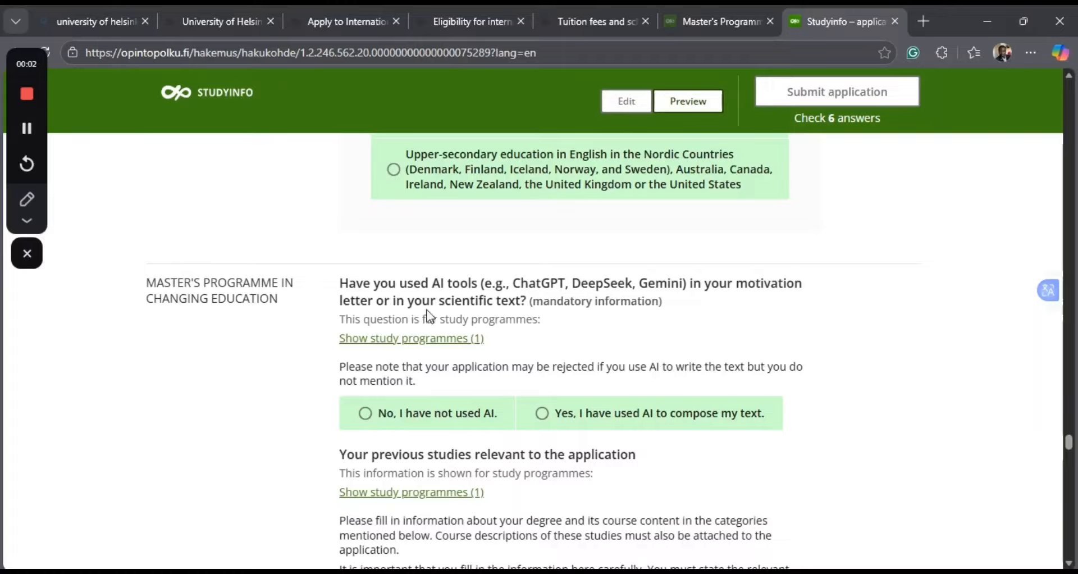
Answer "No, I have not used AI" to the question about AI tools in the motivation letter or scientific text.
scroll(364, 275, "down", 1)
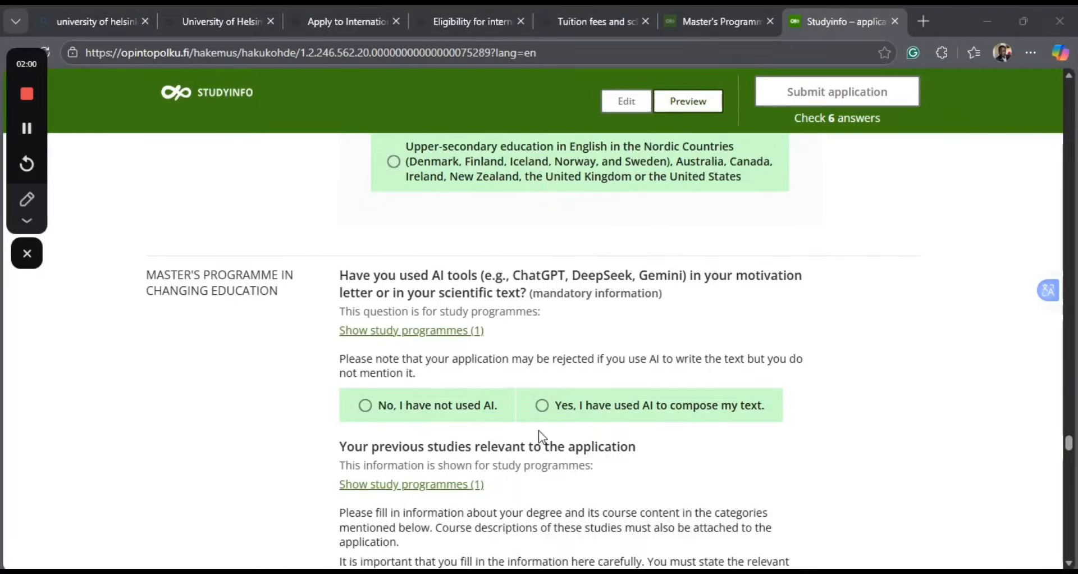
left_click(364, 406)
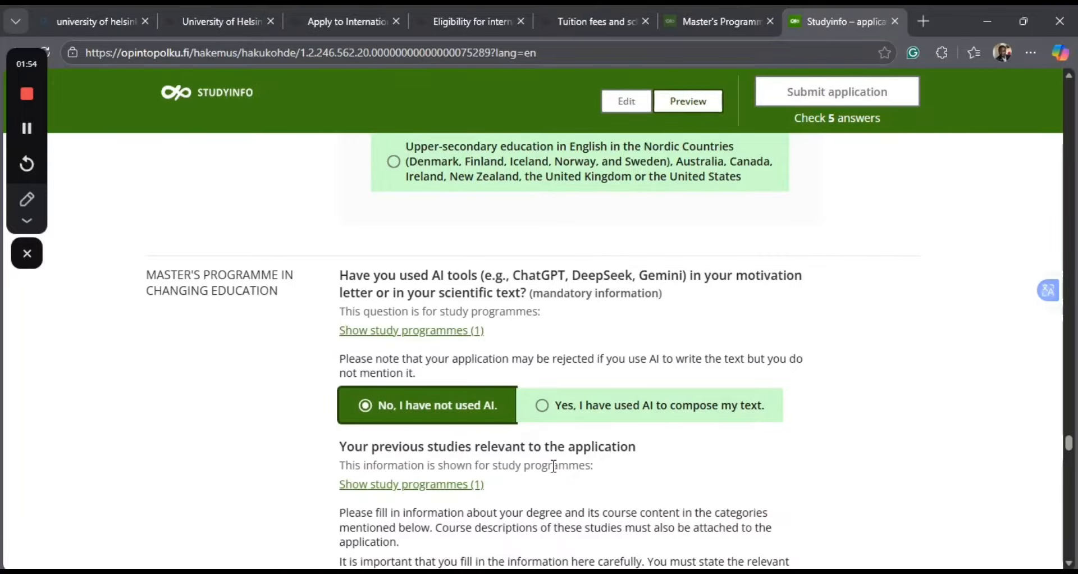
Copy "philosophy of education, educational psychology." from the Category 1 instructions into the Category 1 courses answer.
scroll(552, 464, "down", 2)
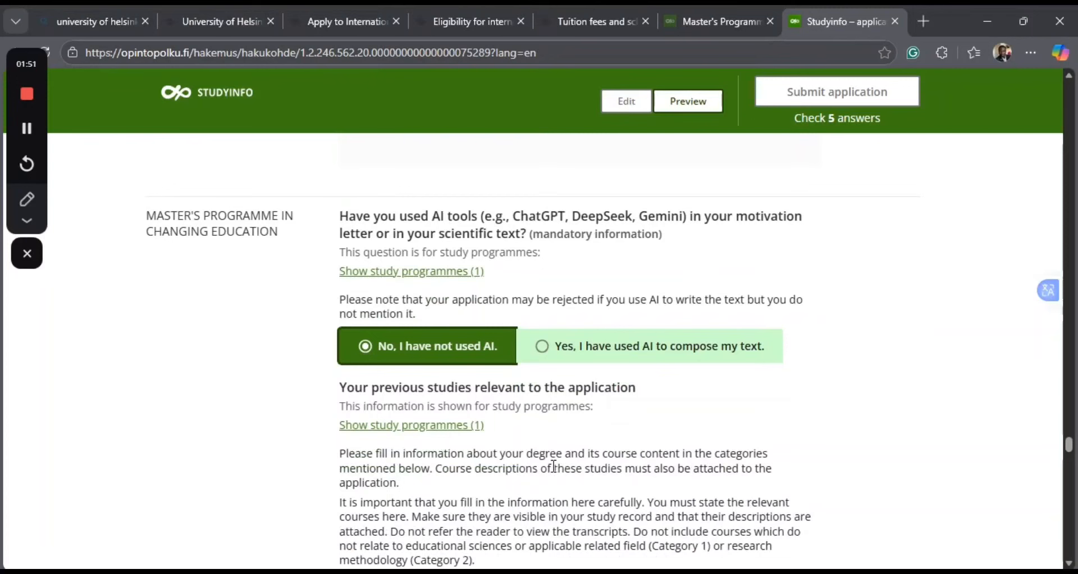
scroll(514, 428, "down", 1)
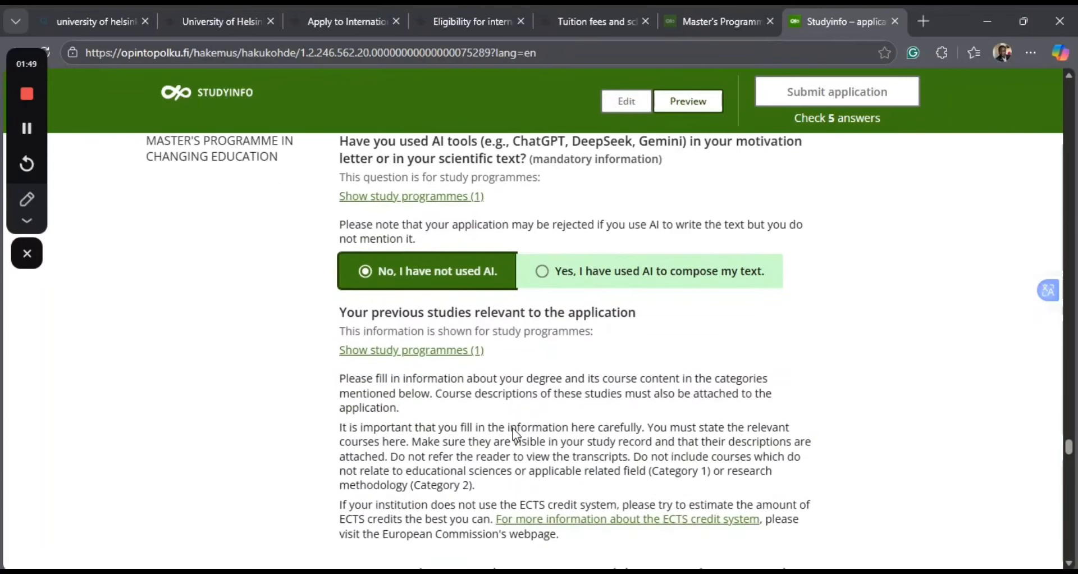
scroll(514, 433, "down", 1)
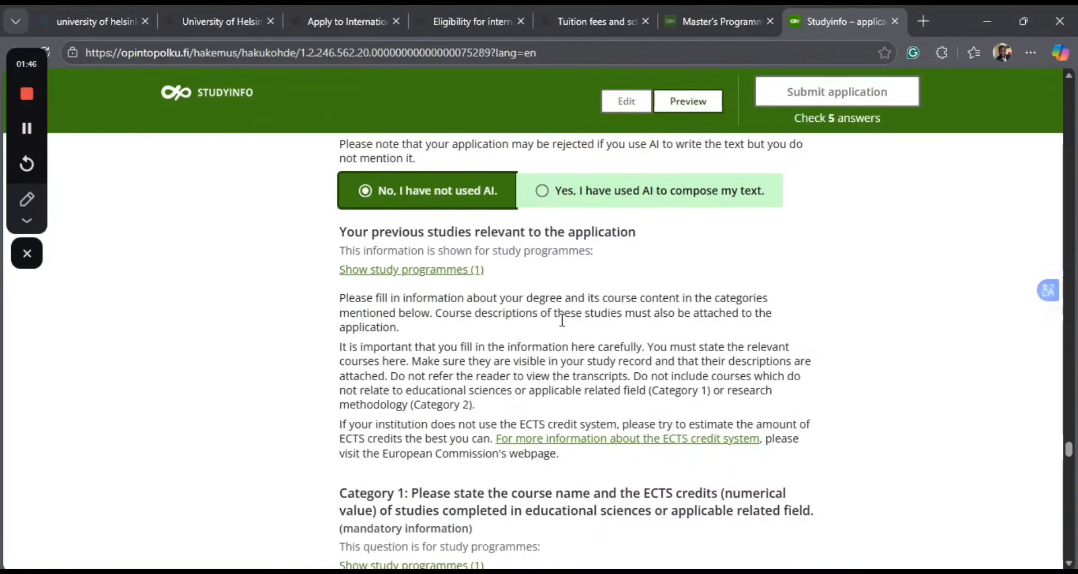
scroll(544, 360, "down", 3)
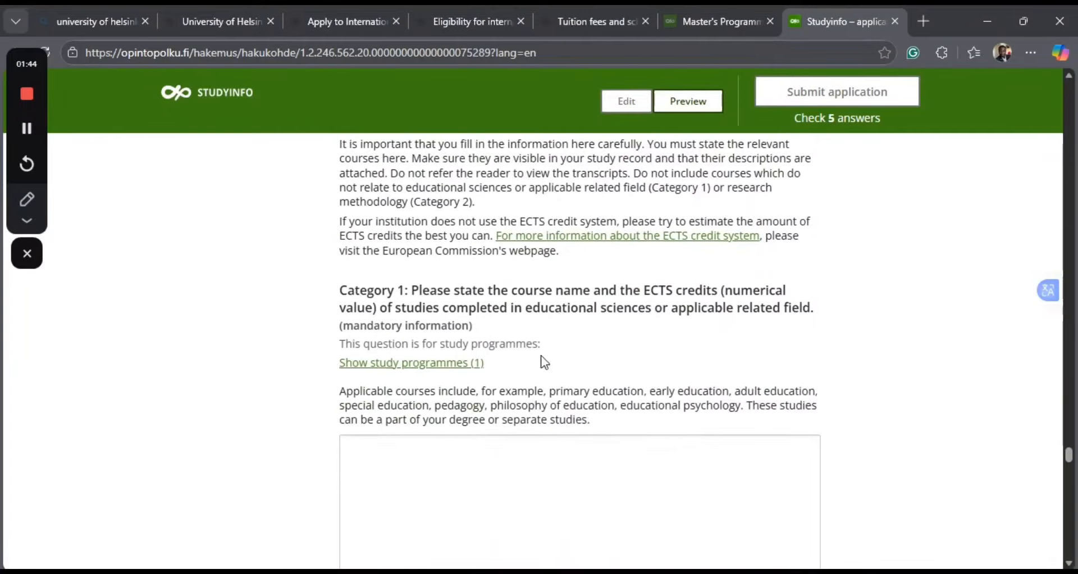
scroll(543, 360, "down", 1)
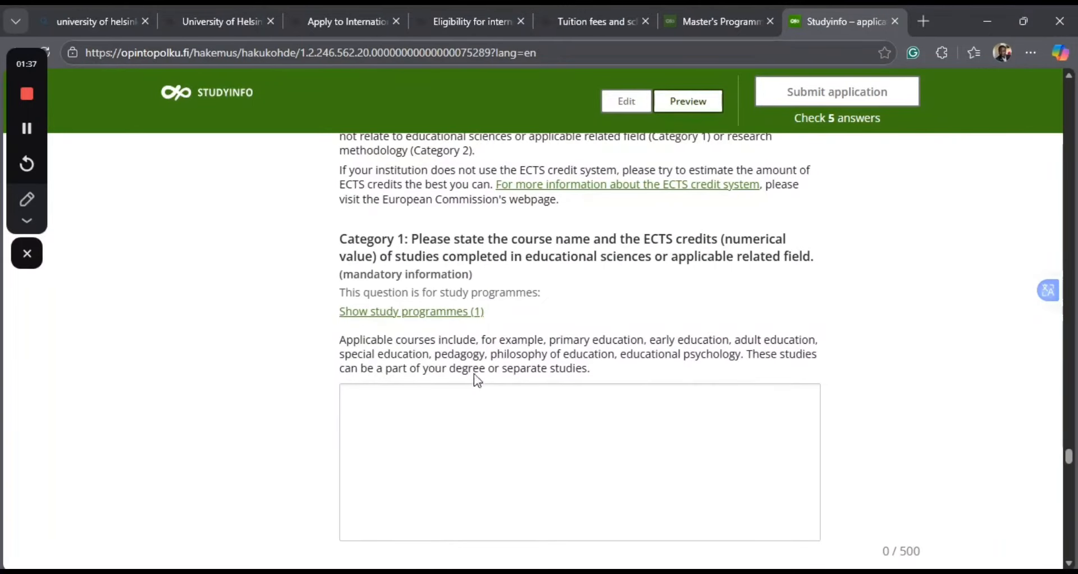
left_click_drag(489, 358, 641, 355)
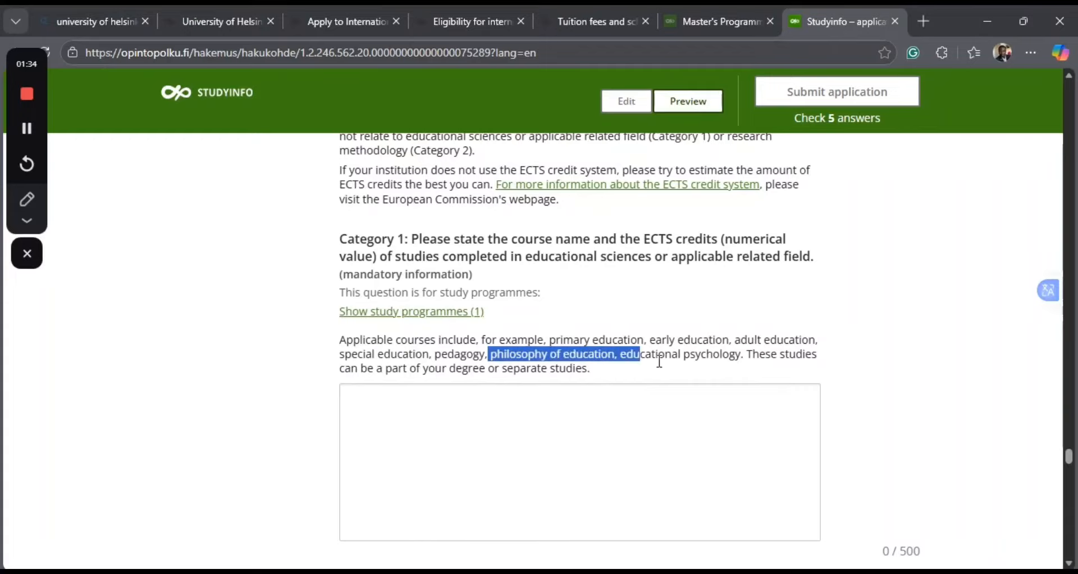
left_click(749, 358, "shift")
key("ctrl+c")
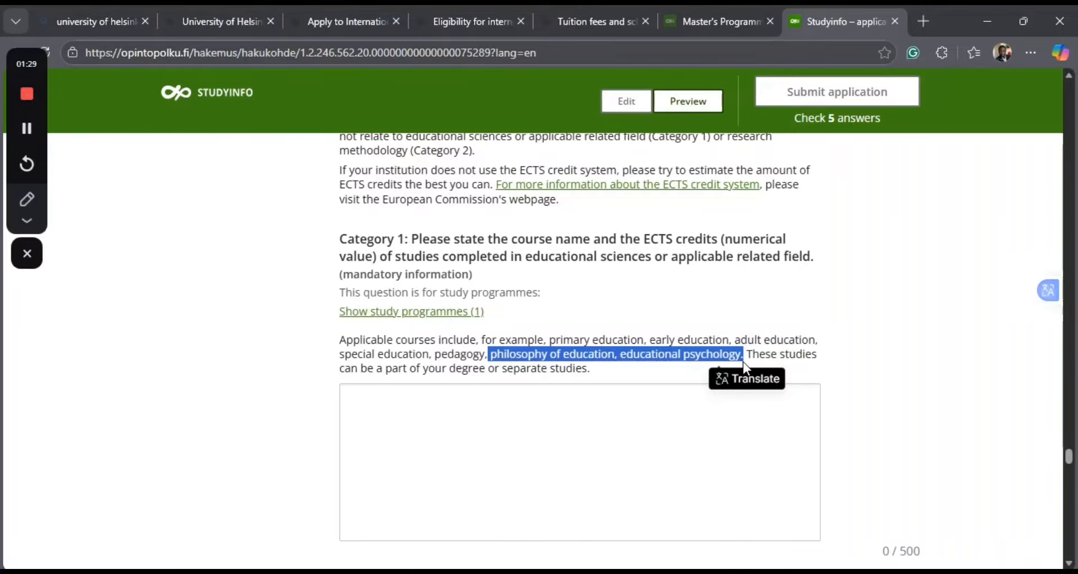
left_click(352, 400)
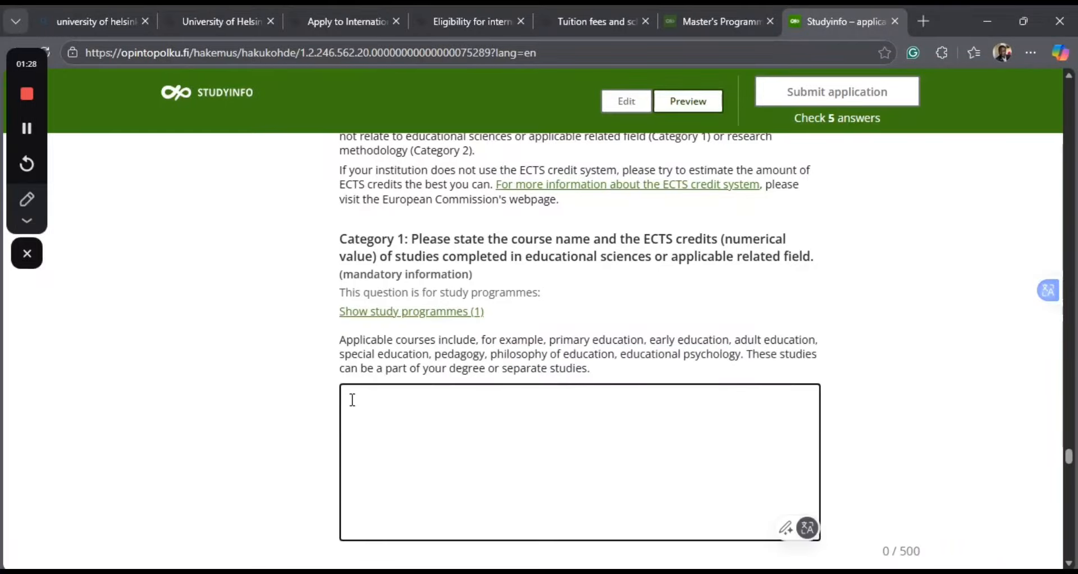
key("ctrl+v")
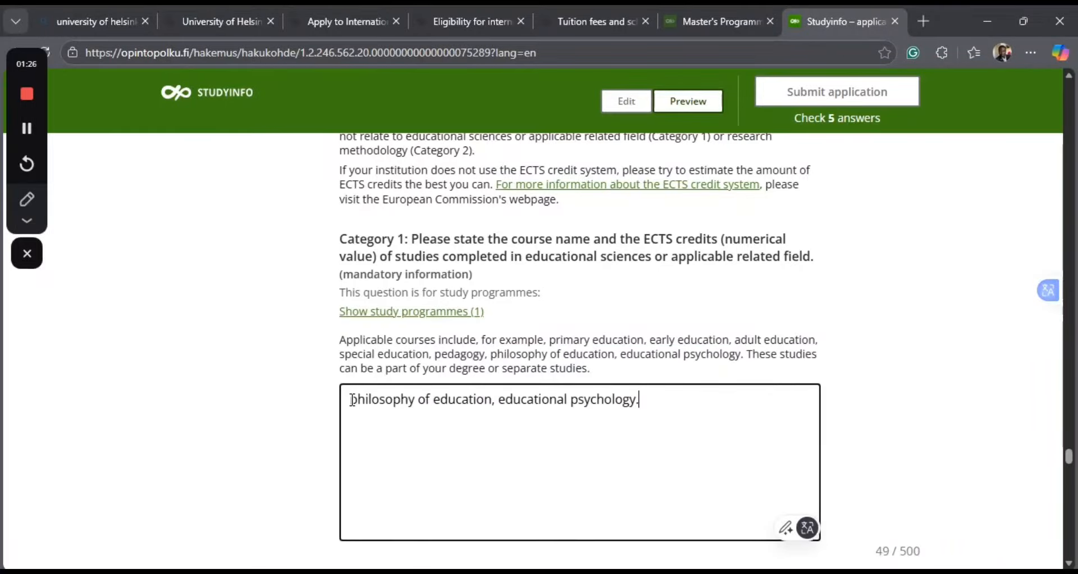
Put the two Category 1 courses on separate lines without the comma and capitalise them as Philosophy of education and Educational psychology.
left_click(505, 402)
key("BackSpace")
key("BackSpace")
key("BackSpace")
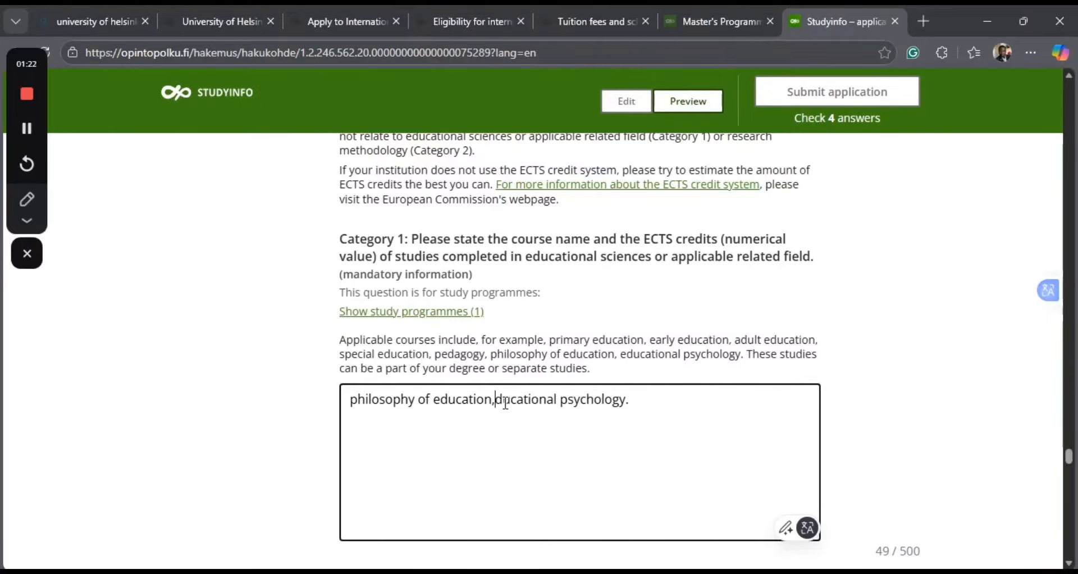
key("Return")
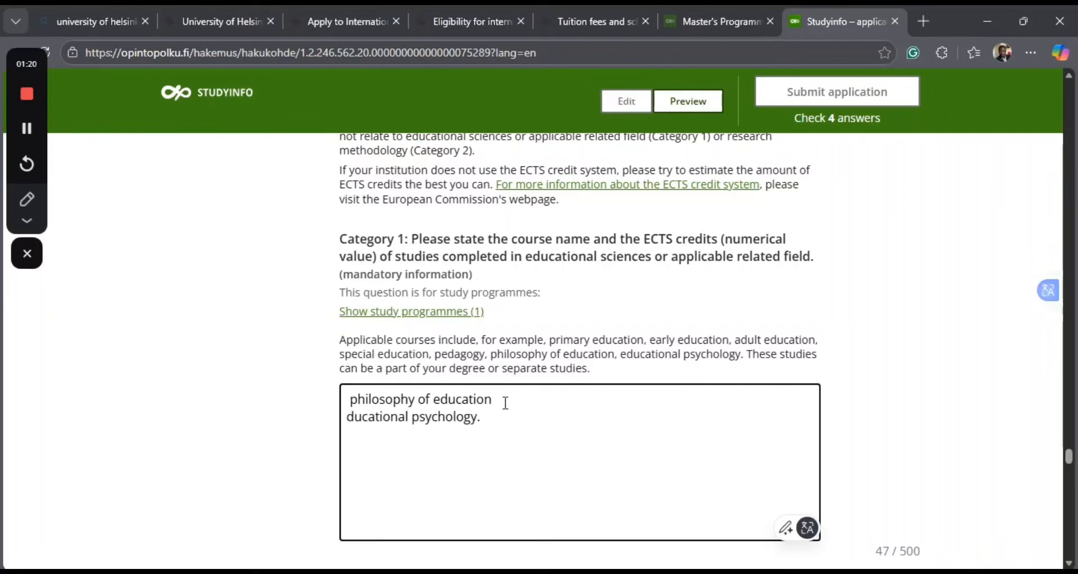
left_click(348, 416)
type("E")
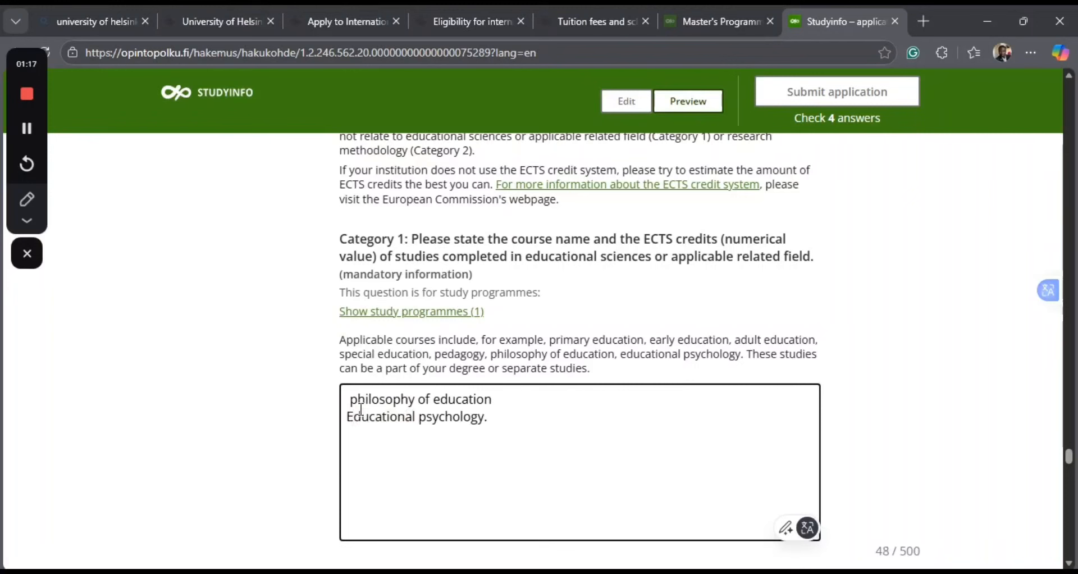
left_click(358, 397)
key("BackSpace")
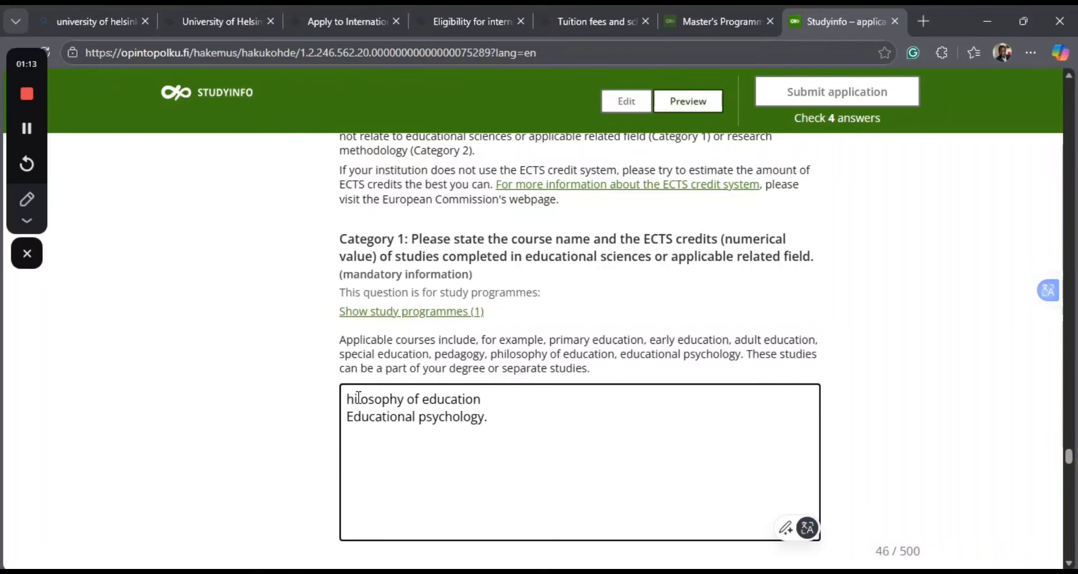
type("P")
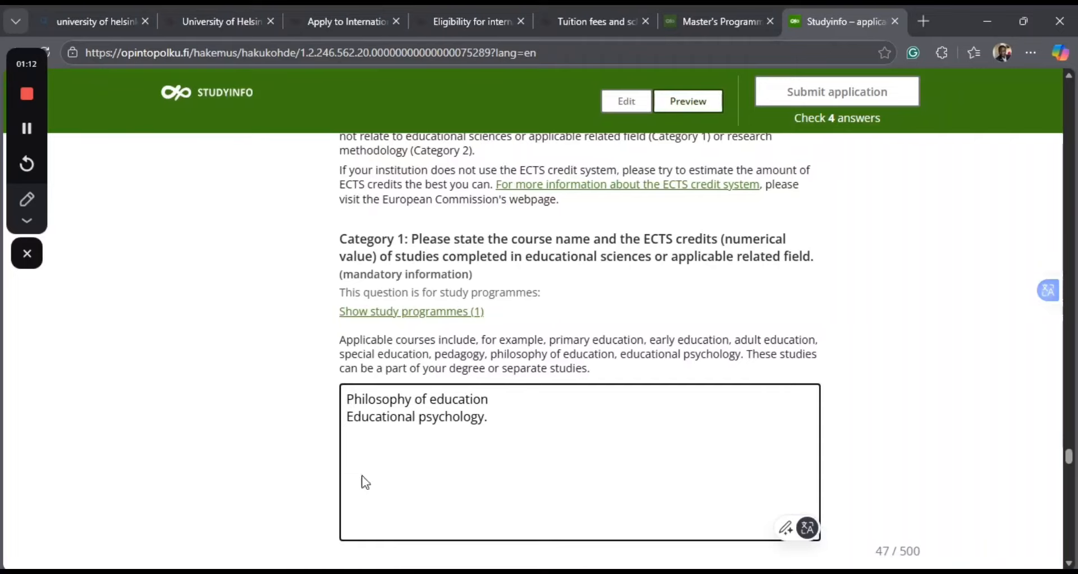
Remove the full stop after Educational psychology and add Sociology of Education on a new line of the Category 1 answer.
left_click(510, 431)
key("BackSpace")
key("Return")
type("Socioli")
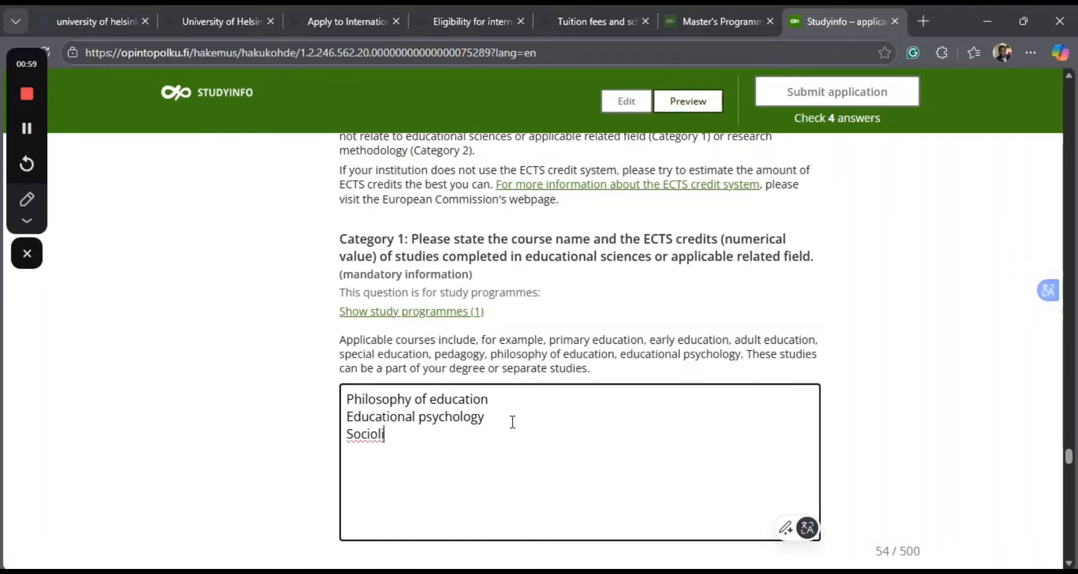
key("BackSpace")
type("ogy of Ed")
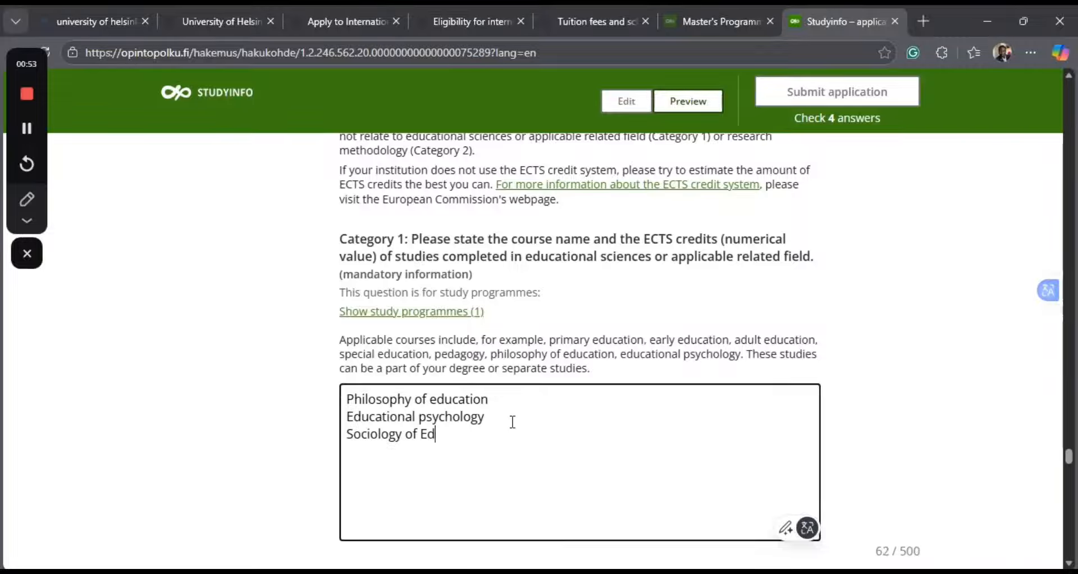
type("ucation")
Add Educational Technology as the fourth Category 1 course, correcting the spelling of Educational.
key("Return")
type("Eduactio")
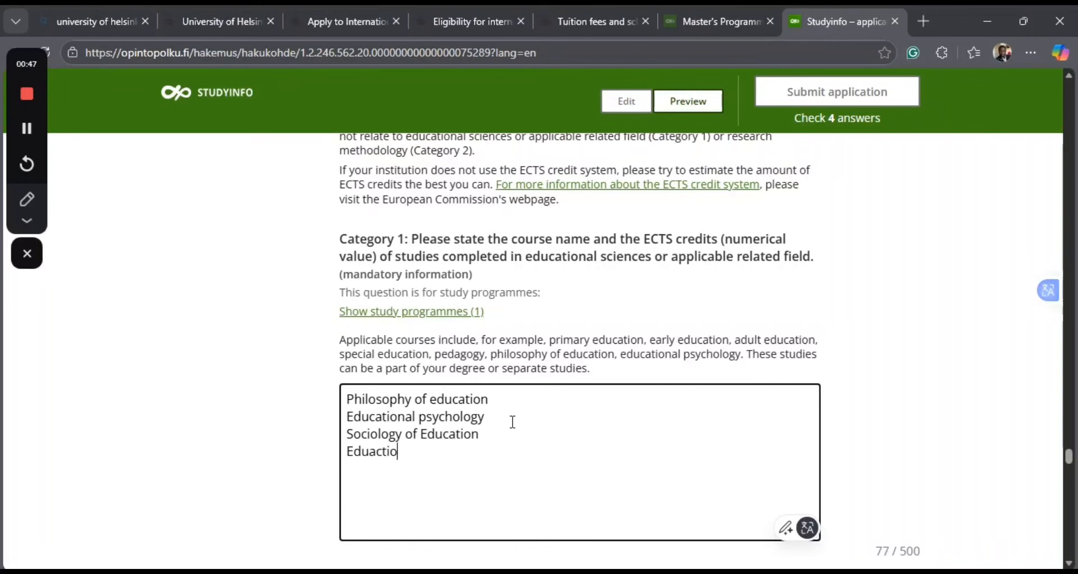
type("nal tE")
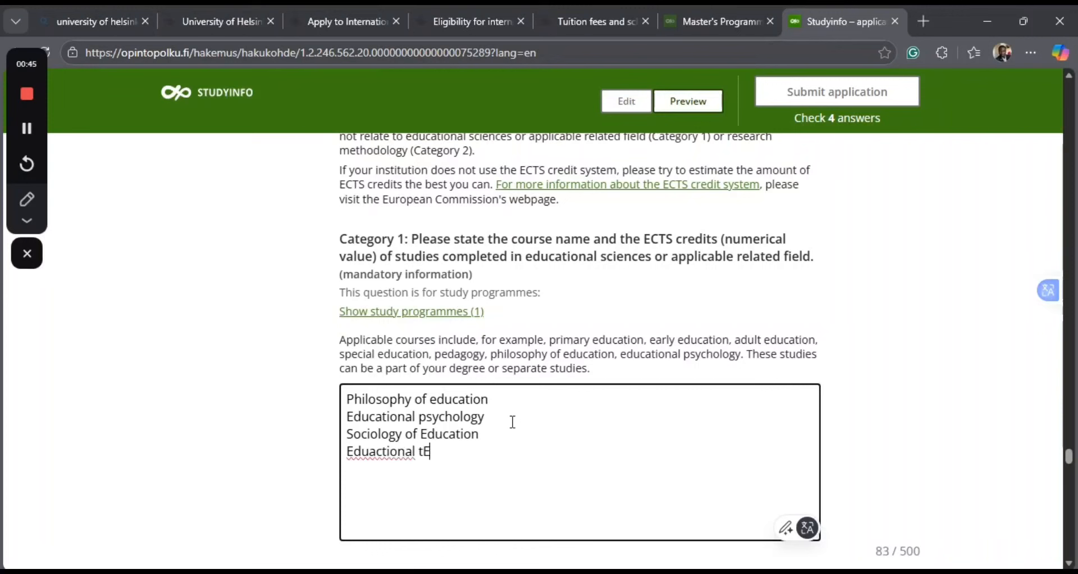
key("BackSpace")
key("BackSpace")
type("te")
key("BackSpace")
key("BackSpace")
type("Technology")
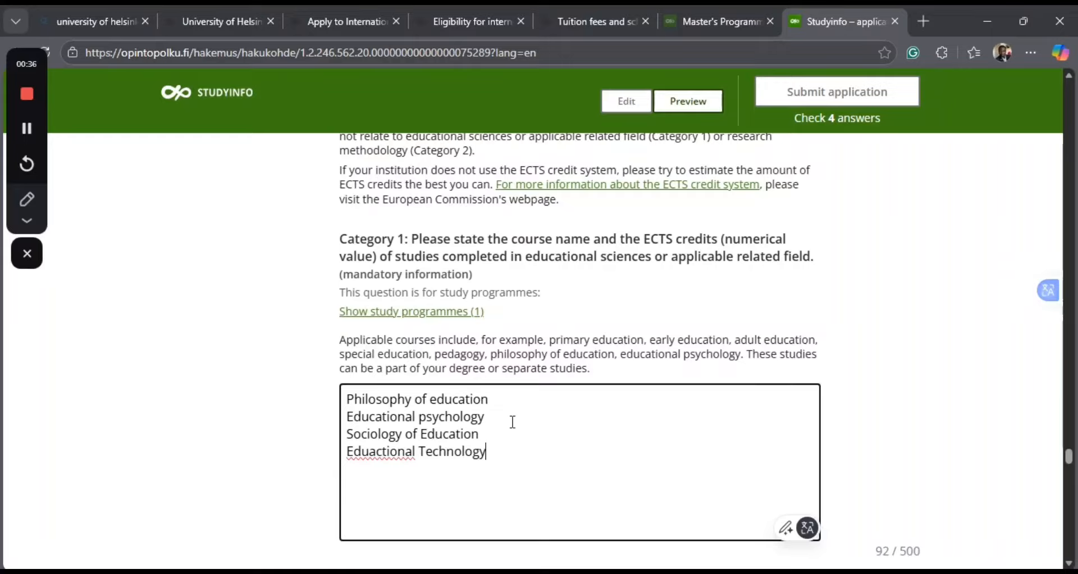
left_click(369, 453)
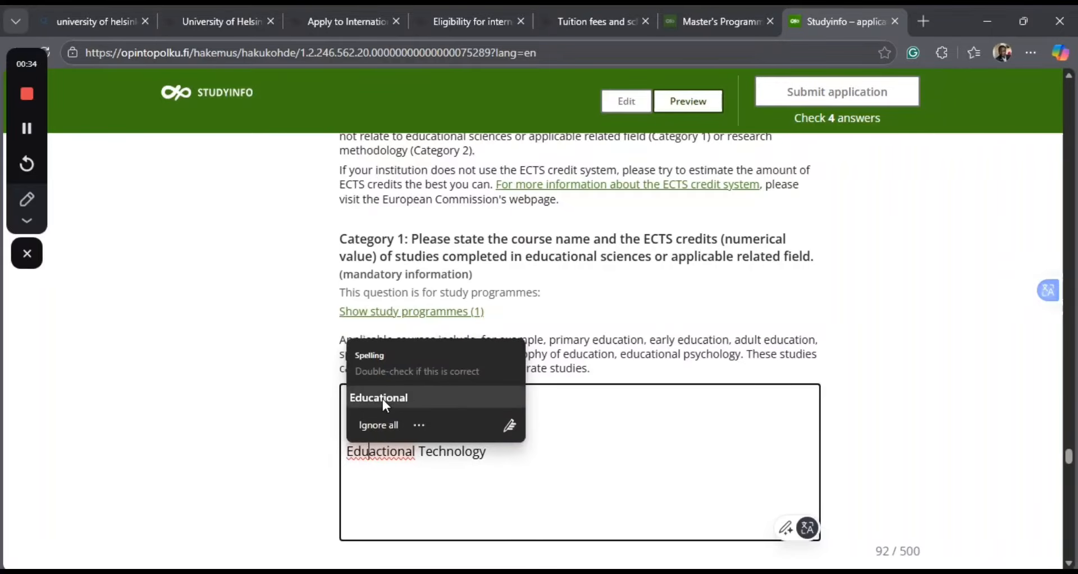
left_click(383, 399)
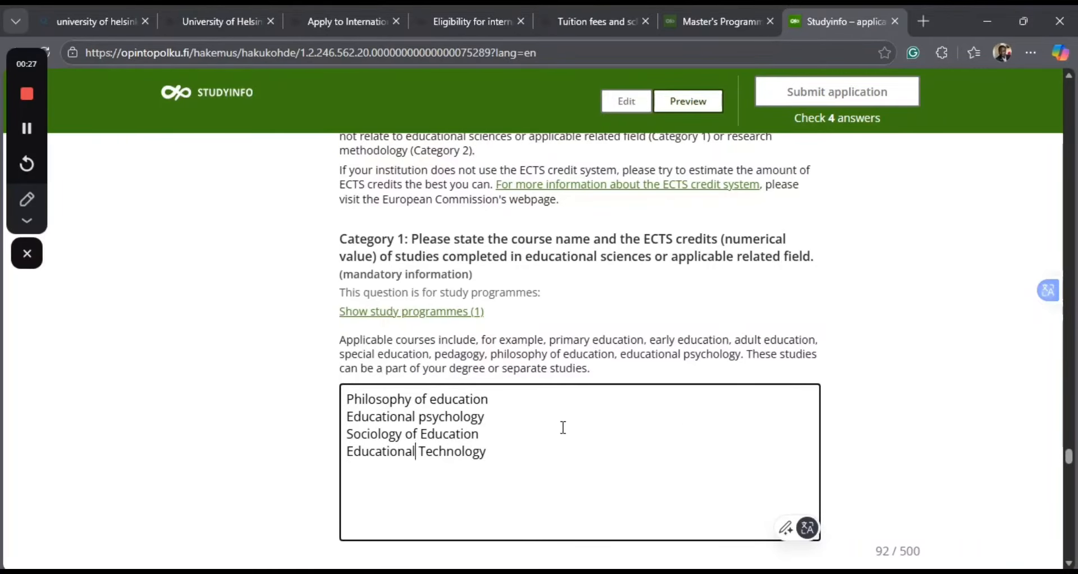
Enter Quantitative Methods in Education Research as the first Category 2 research methods course, correcting the spelling of Education.
scroll(556, 428, "down", 5)
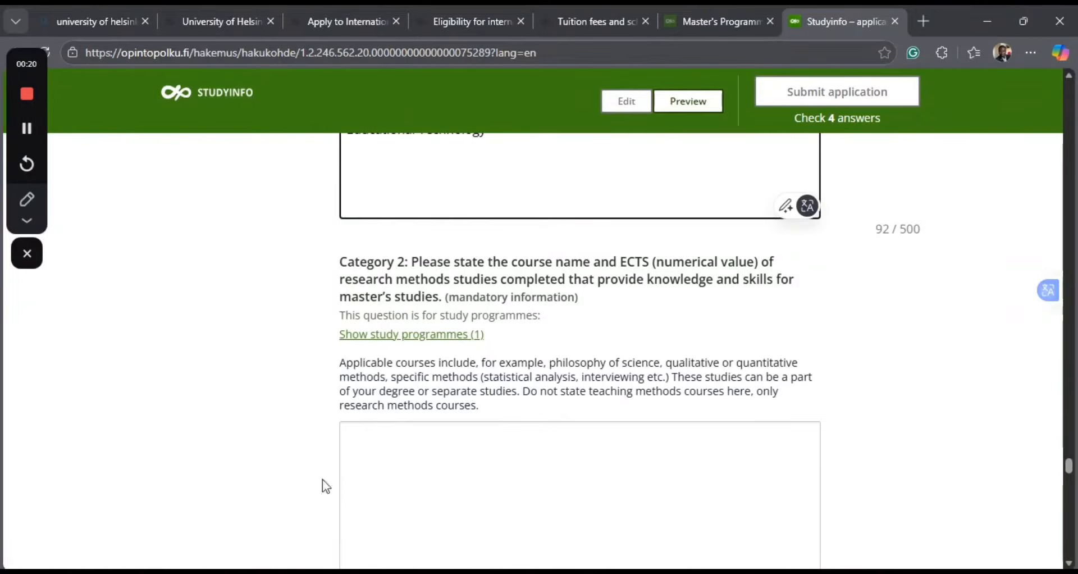
left_click(358, 447)
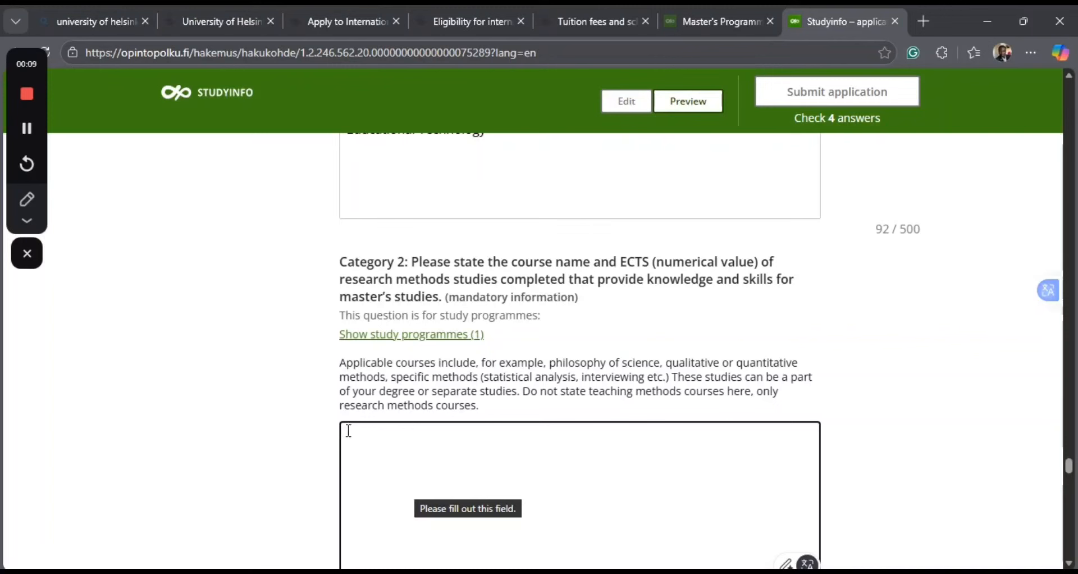
scroll(475, 300, "up", 3)
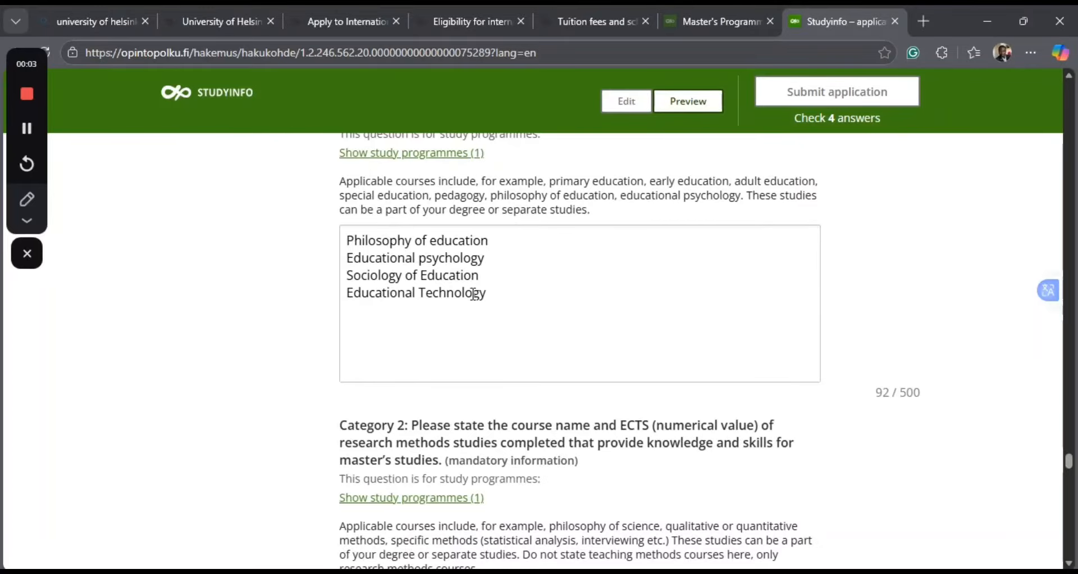
scroll(474, 294, "down", 2)
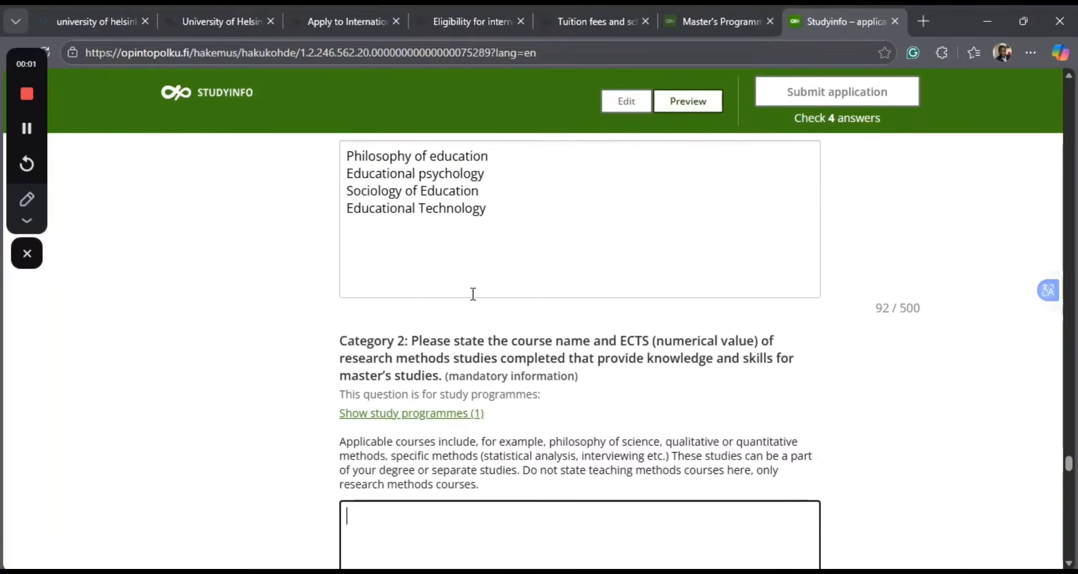
scroll(473, 294, "down", 2)
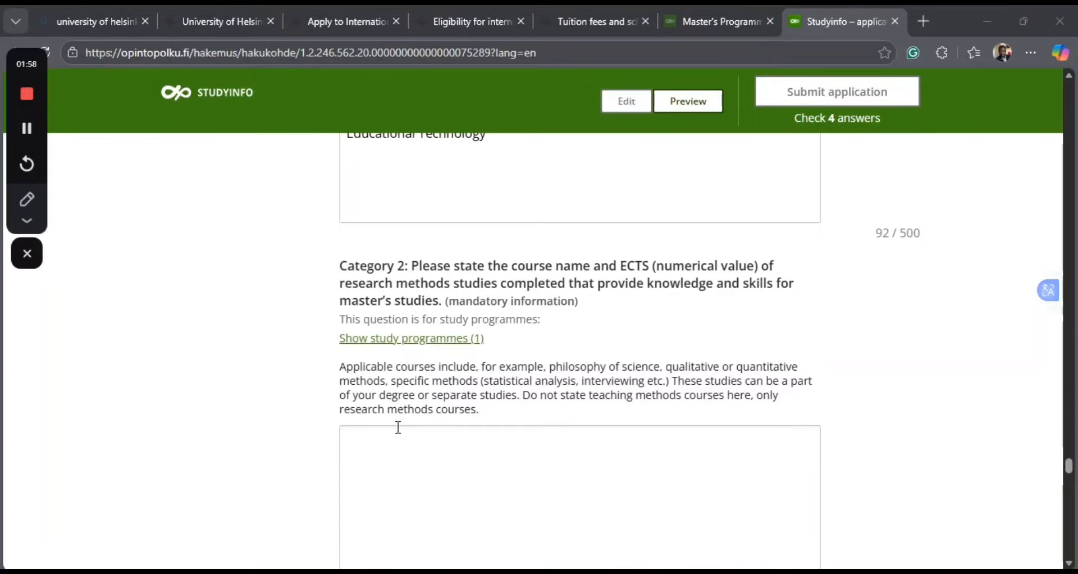
left_click(369, 437)
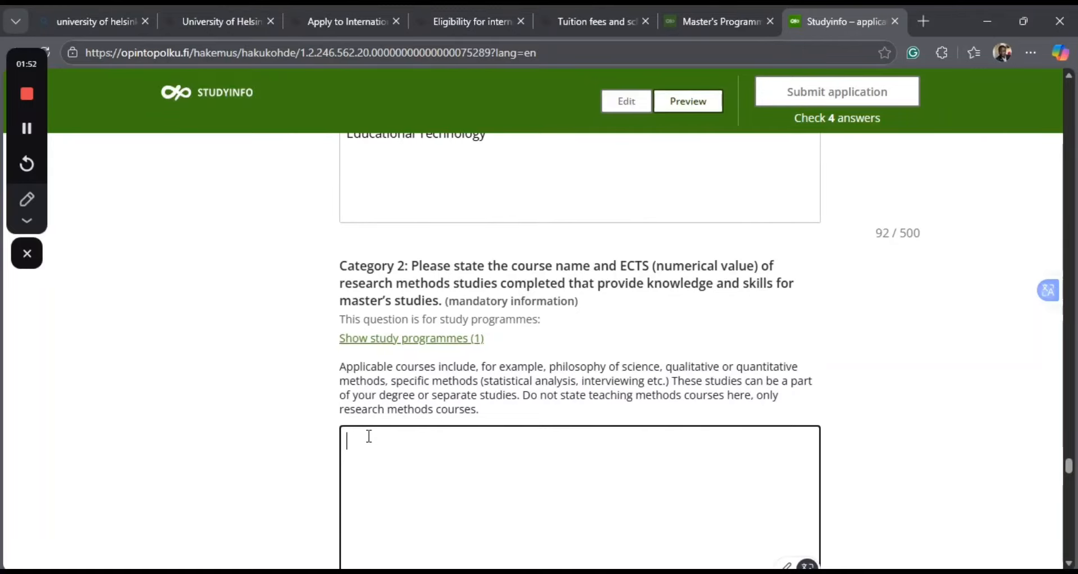
type("Quantitave")
key("BackSpace")
key("BackSpace")
type("tive Met")
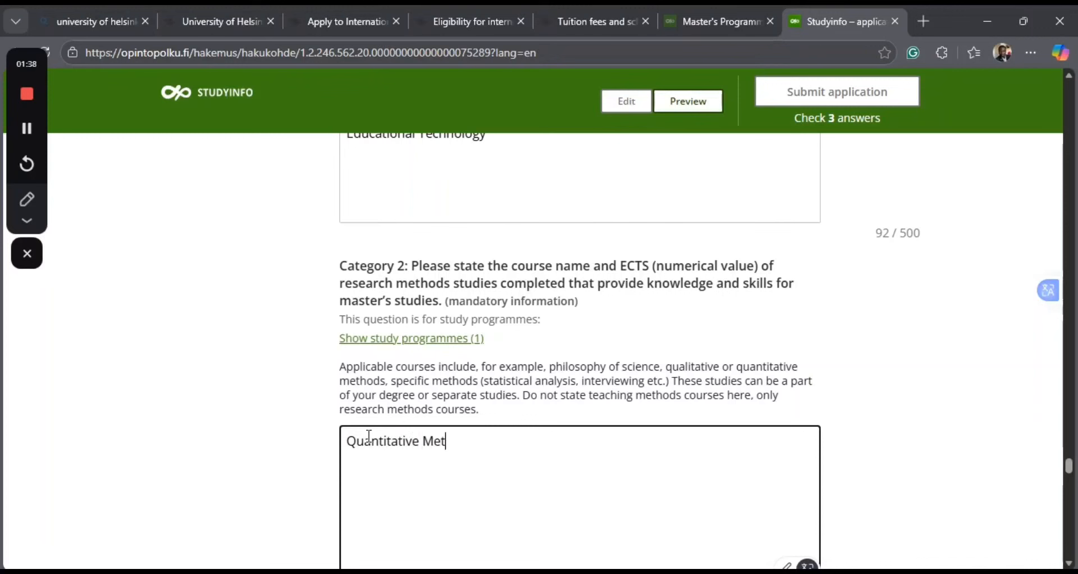
type("hods in Edua")
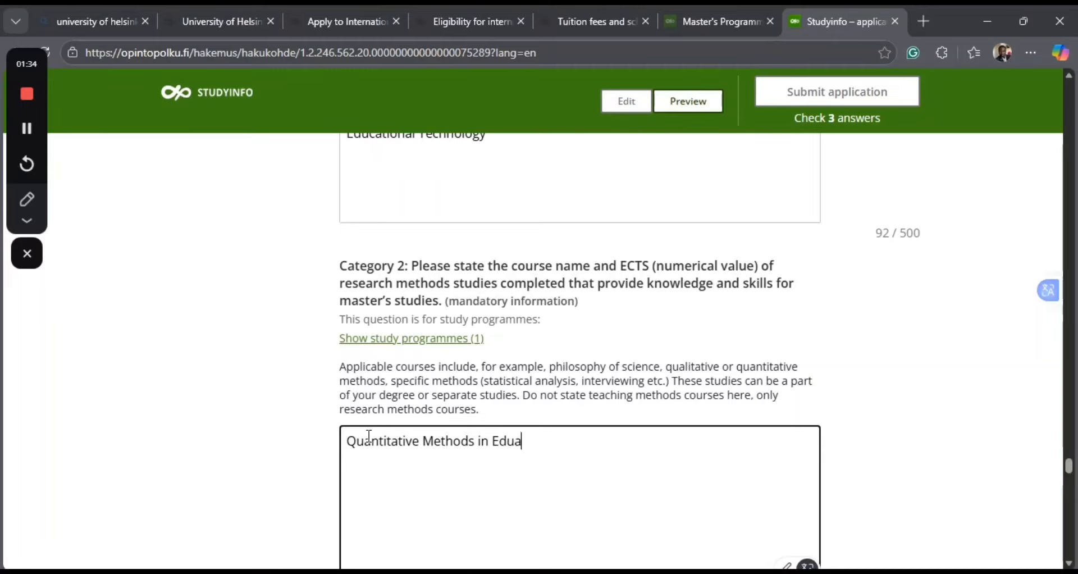
type("ction Research")
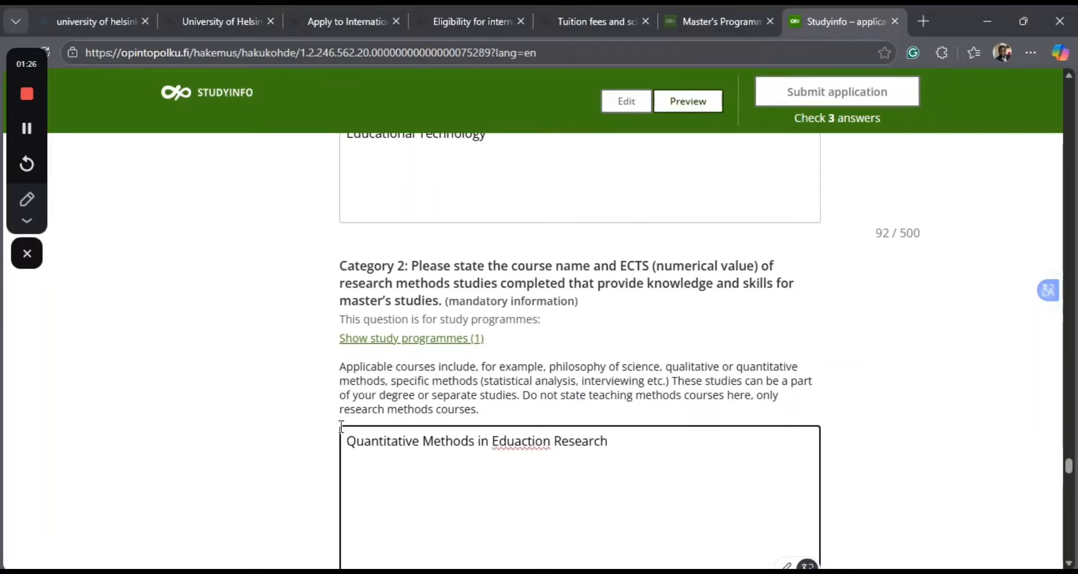
left_click(521, 438)
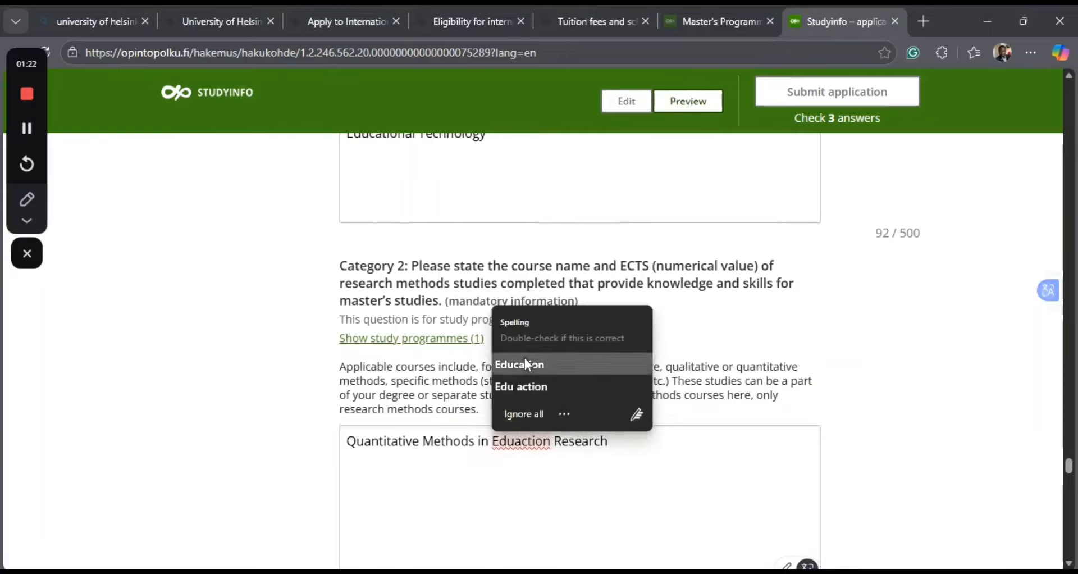
left_click(525, 358)
Add Bachelors Thesis on a new line as the second Category 2 research methods course.
left_click(618, 435)
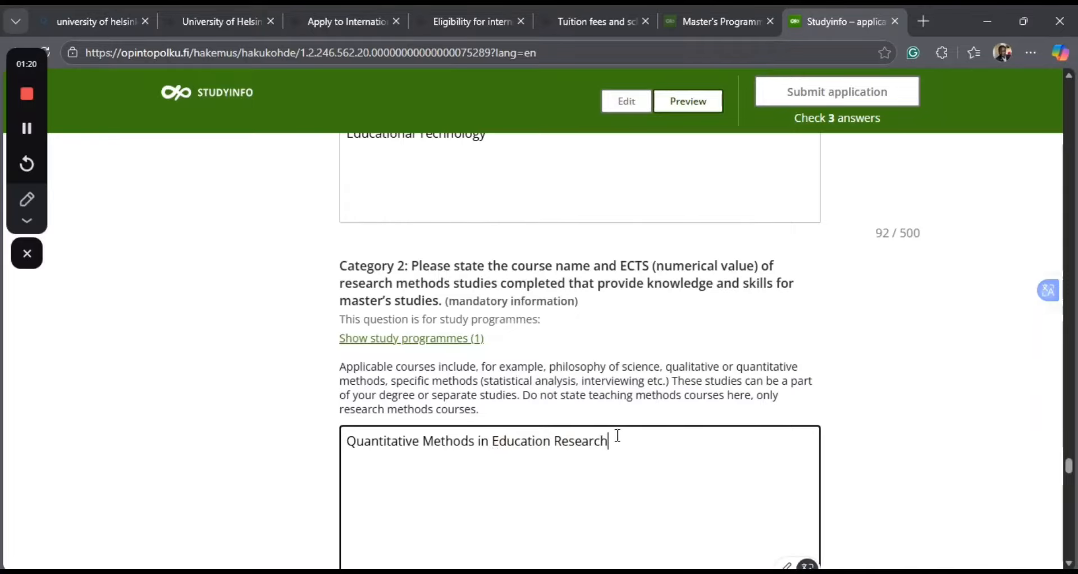
key("Return")
type("N")
key("BackSpace")
type("Ma")
key("BackSpace")
key("BackSpace")
type("Bachelors")
key("BackSpace")
key("BackSpace")
key("BackSpace")
type("rs P")
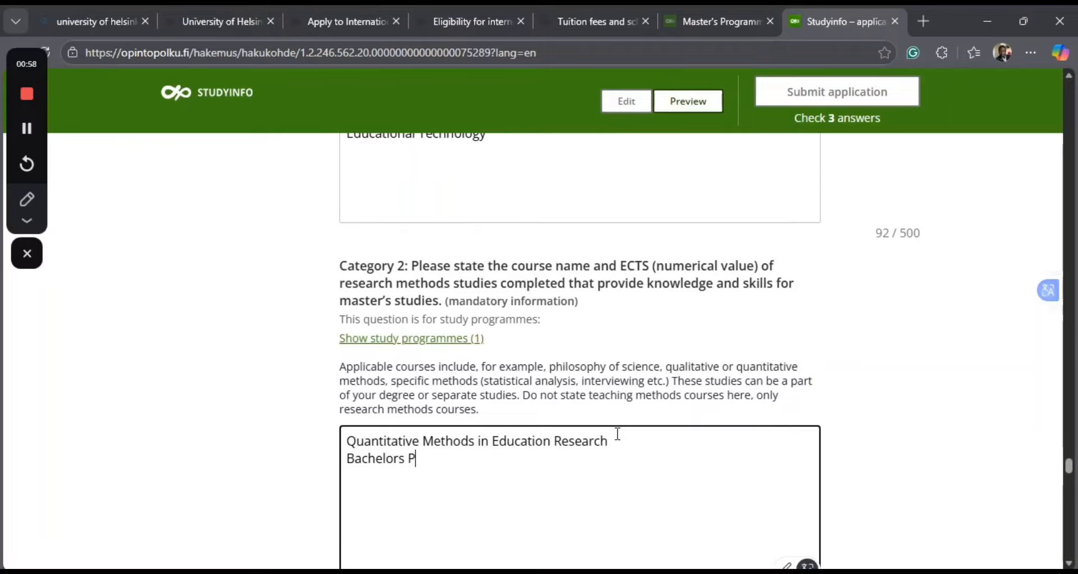
key("BackSpace")
type("The")
type("sis")
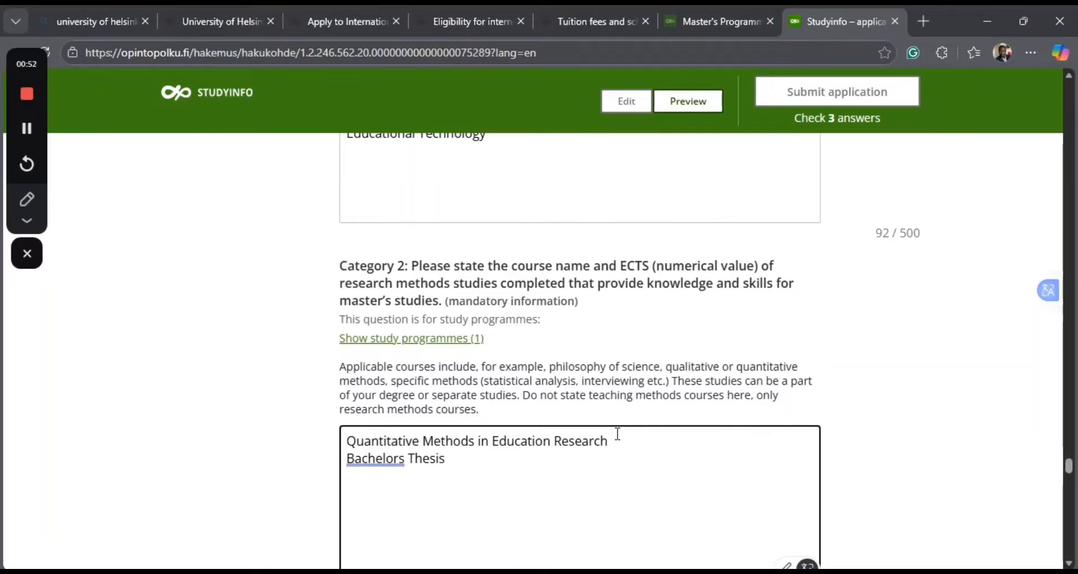
key("Return")
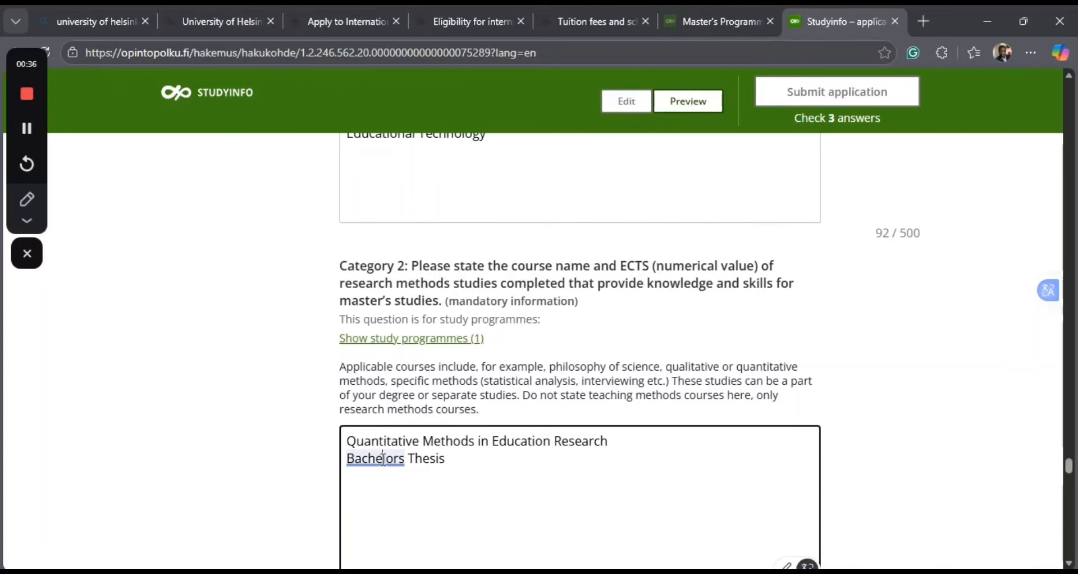
mouse_move(383, 460)
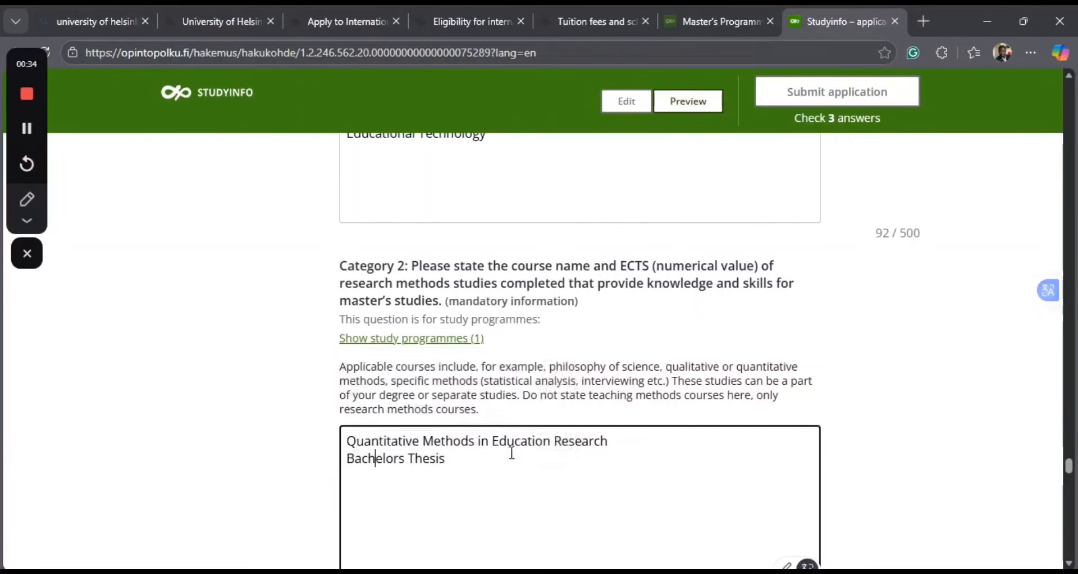
Fill in the GPA and its maximum as 4.5/5.0 under academic performance.
scroll(511, 452, "down", 3)
scroll(513, 460, "down", 1)
scroll(513, 460, "down", 1)
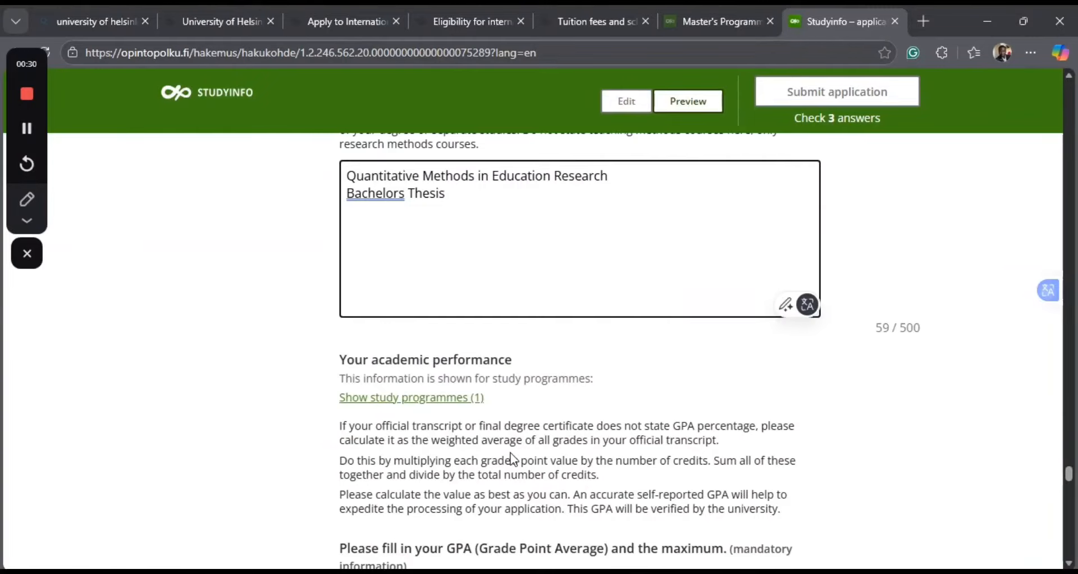
scroll(513, 460, "down", 2)
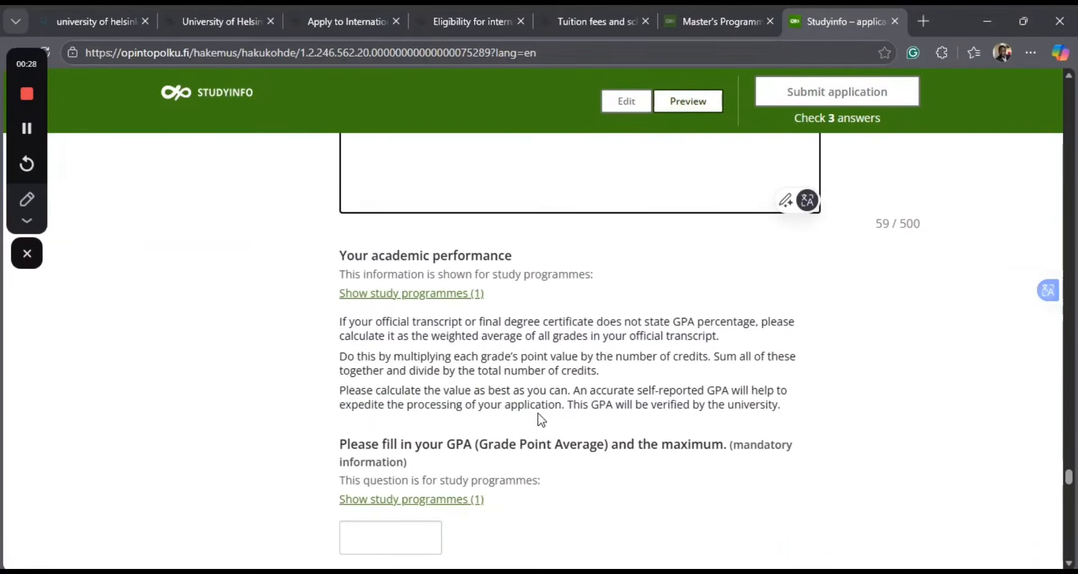
scroll(609, 453, "down", 1)
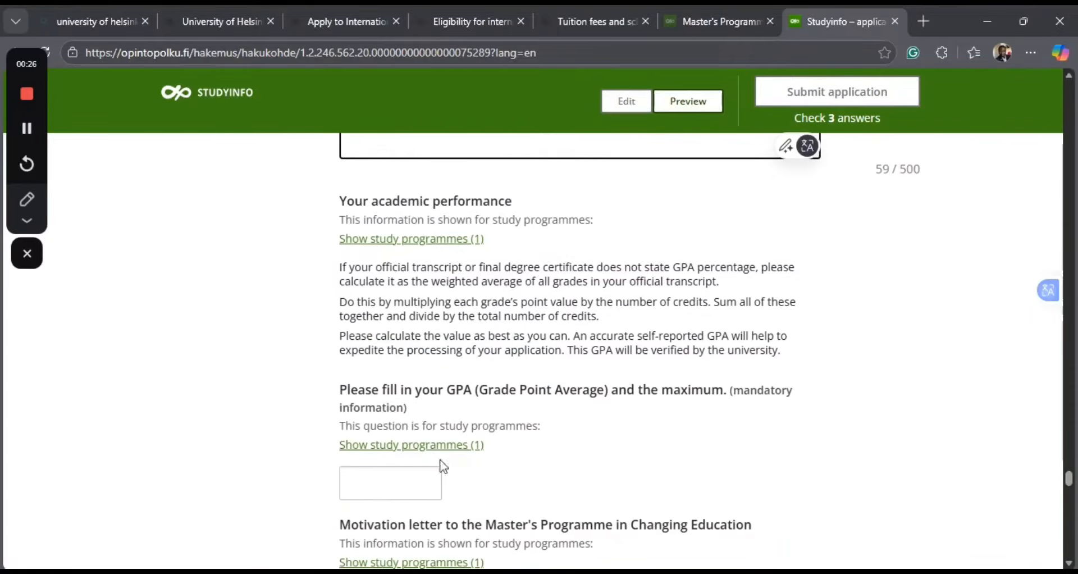
left_click(366, 487)
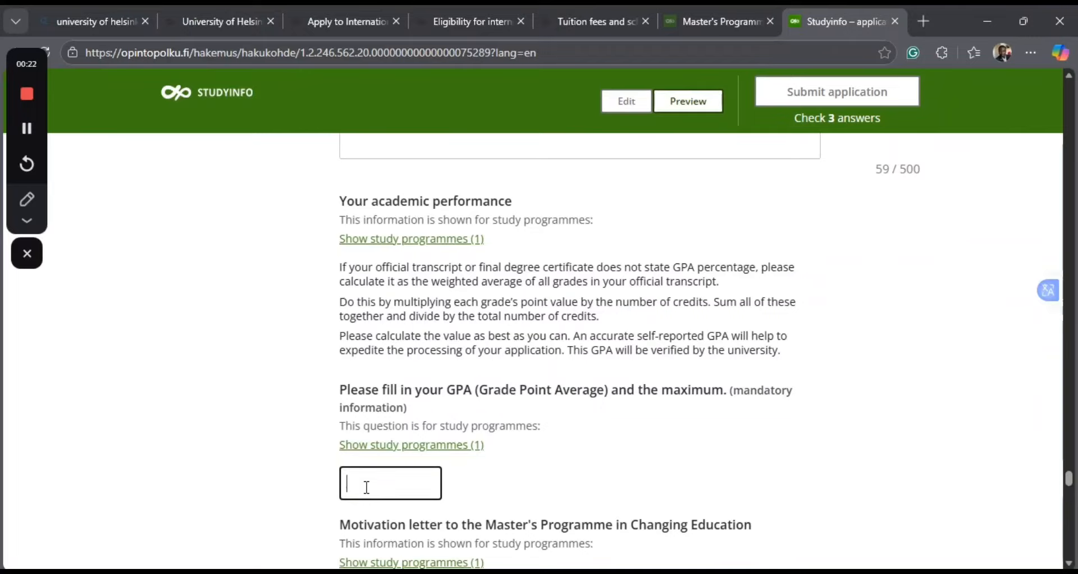
type("4.5/5.0")
Review the motivation letter questions, language requirements and character limit for the Changing Education programme.
scroll(477, 514, "down", 5)
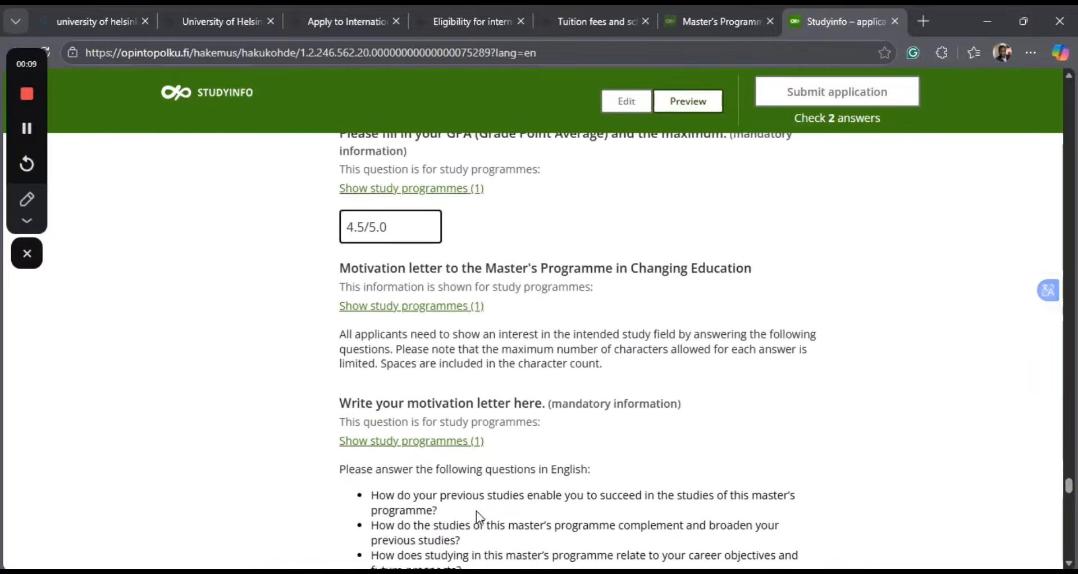
scroll(476, 511, "down", 5)
scroll(478, 512, "up", 1)
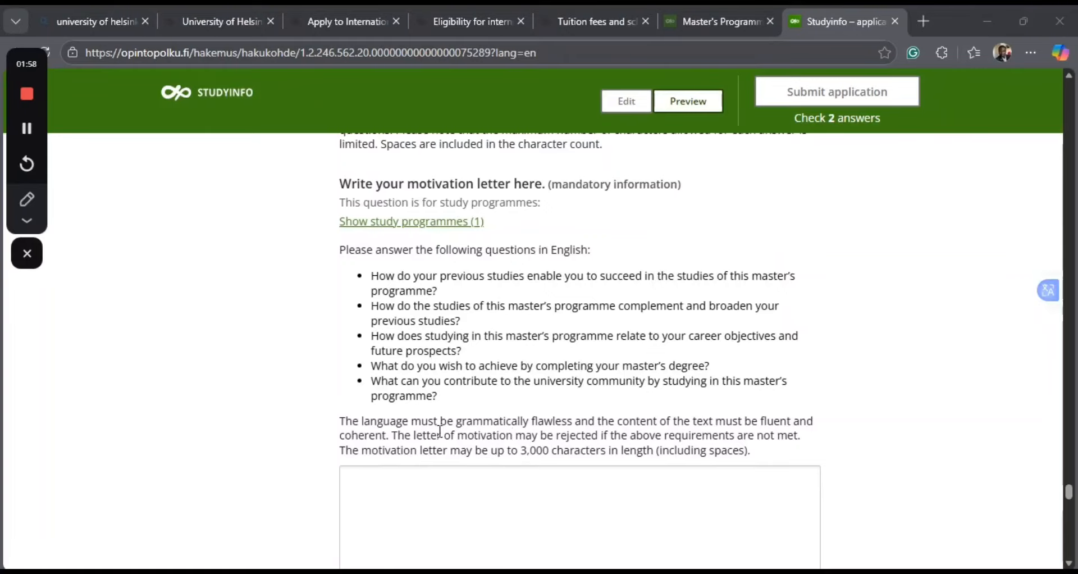
scroll(493, 513, "down", 7)
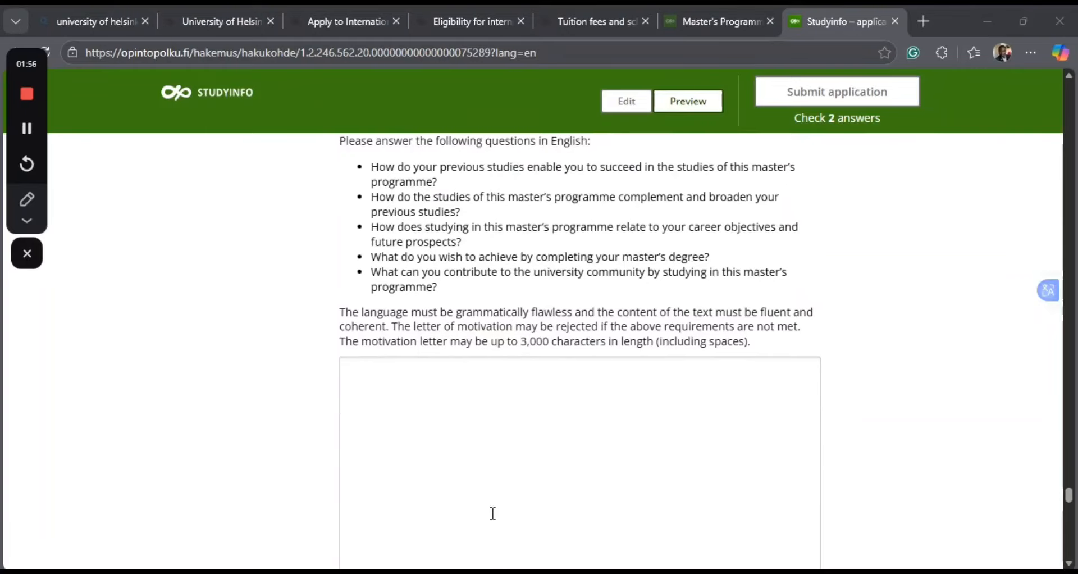
scroll(493, 514, "down", 2)
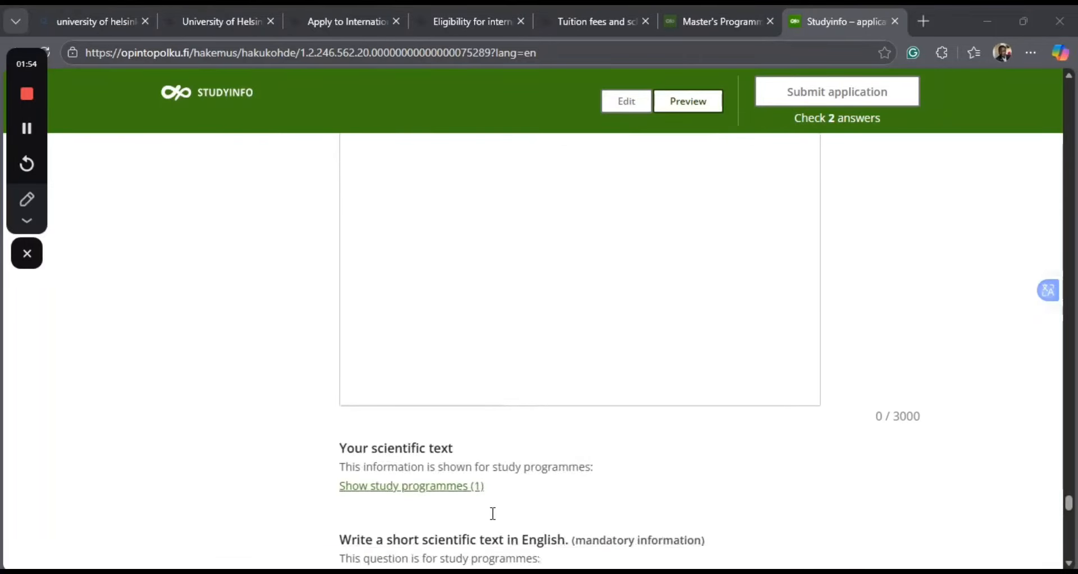
scroll(493, 513, "up", 1)
scroll(493, 513, "up", 6)
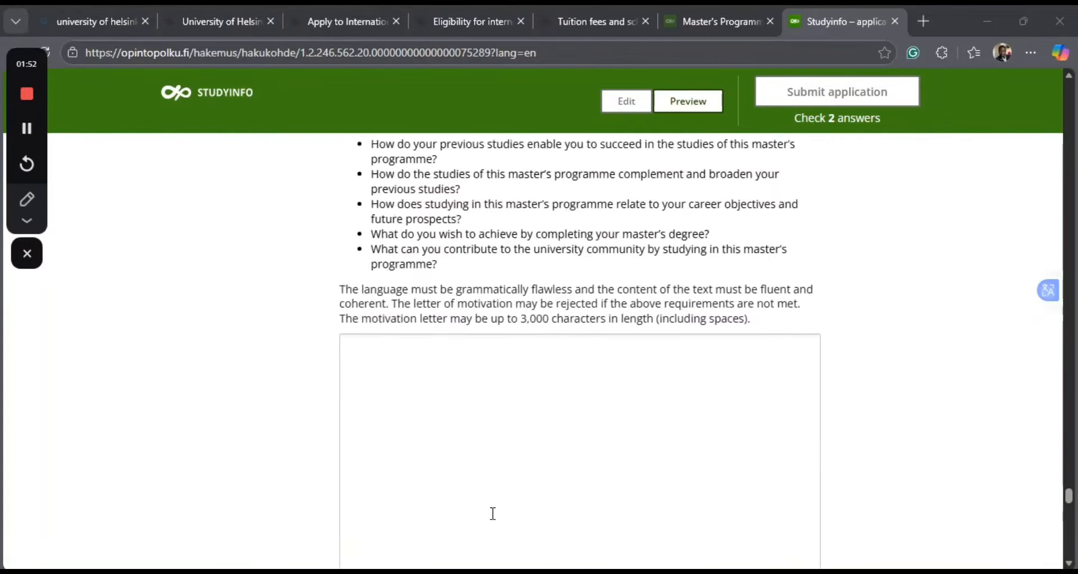
scroll(493, 513, "down", 1)
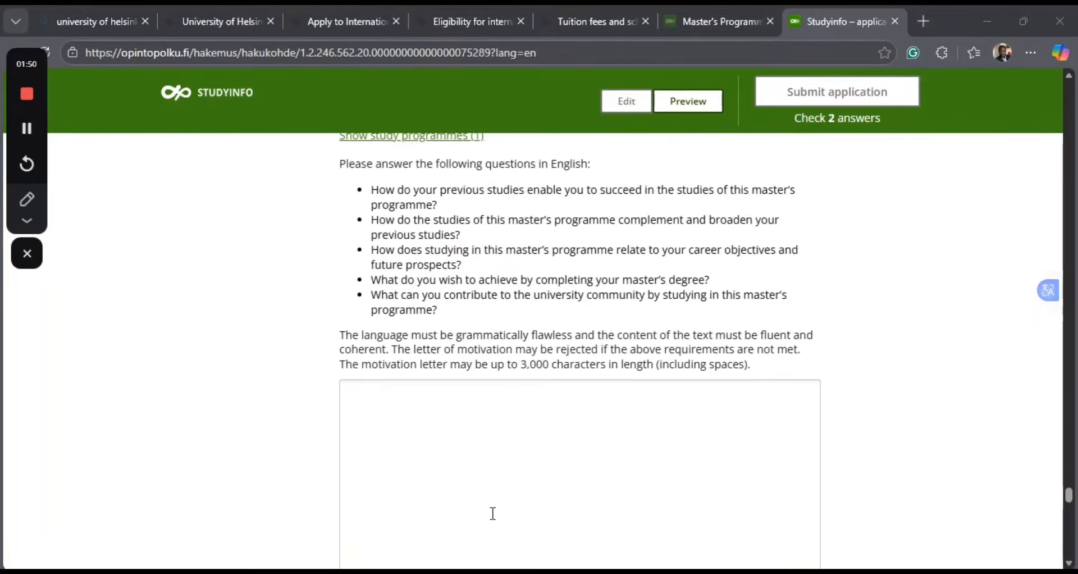
scroll(493, 514, "down", 4)
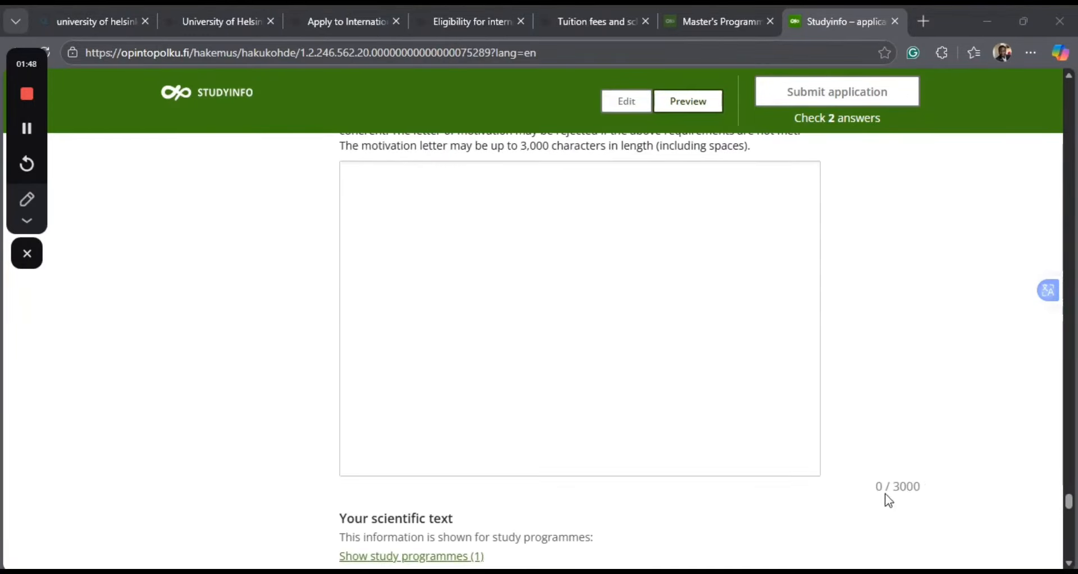
scroll(489, 289, "up", 3)
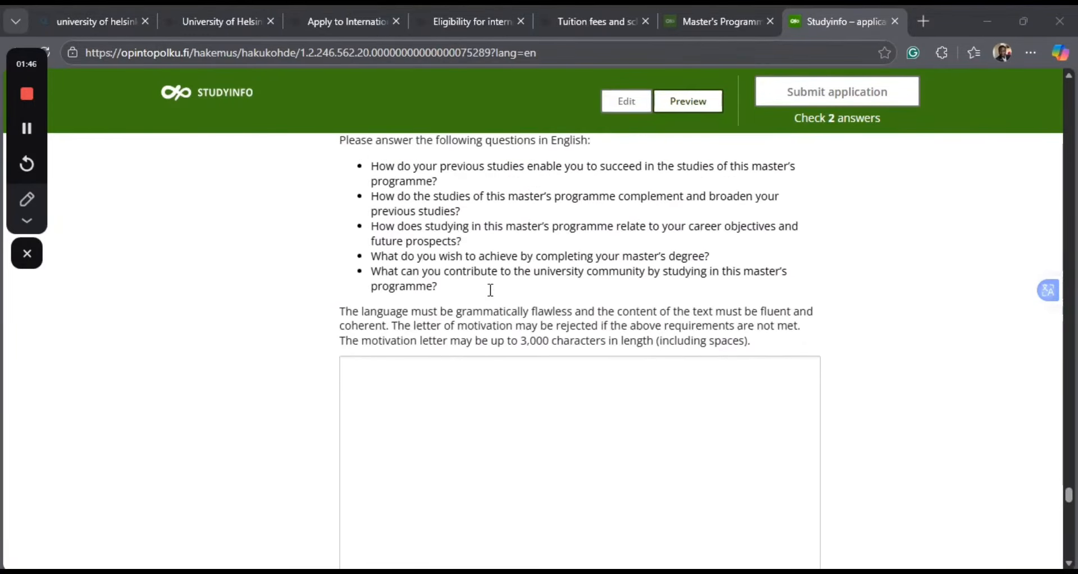
scroll(490, 290, "up", 1)
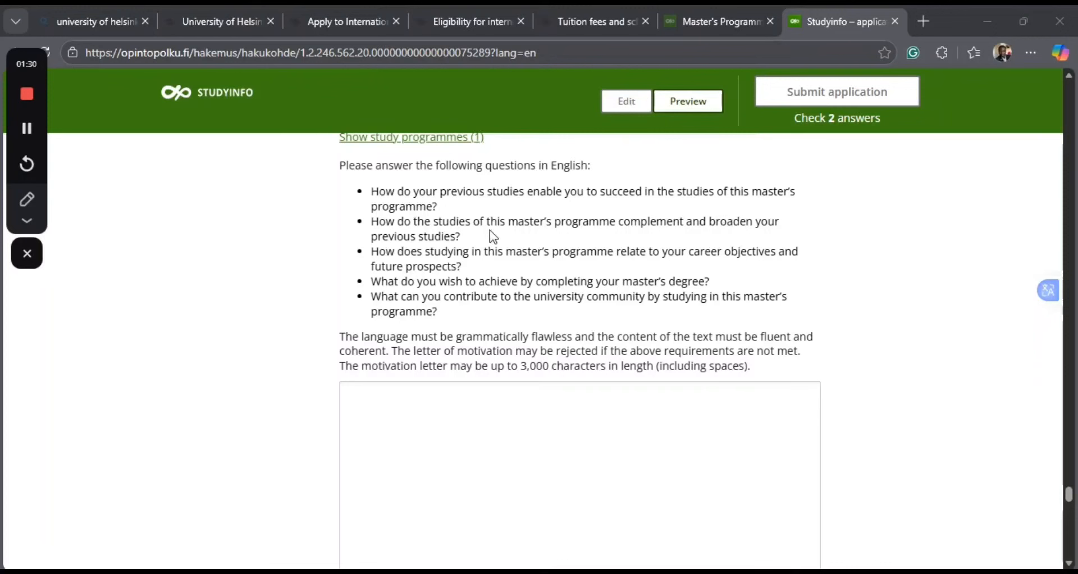
Begin the motivation letter with the capitalised words "My previous studies".
left_click(353, 401)
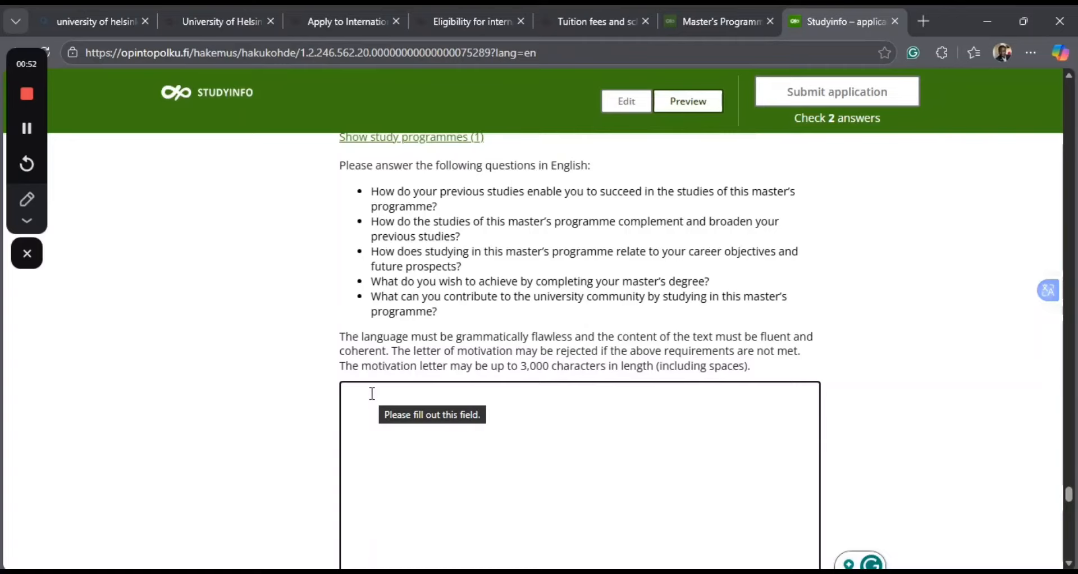
type("my")
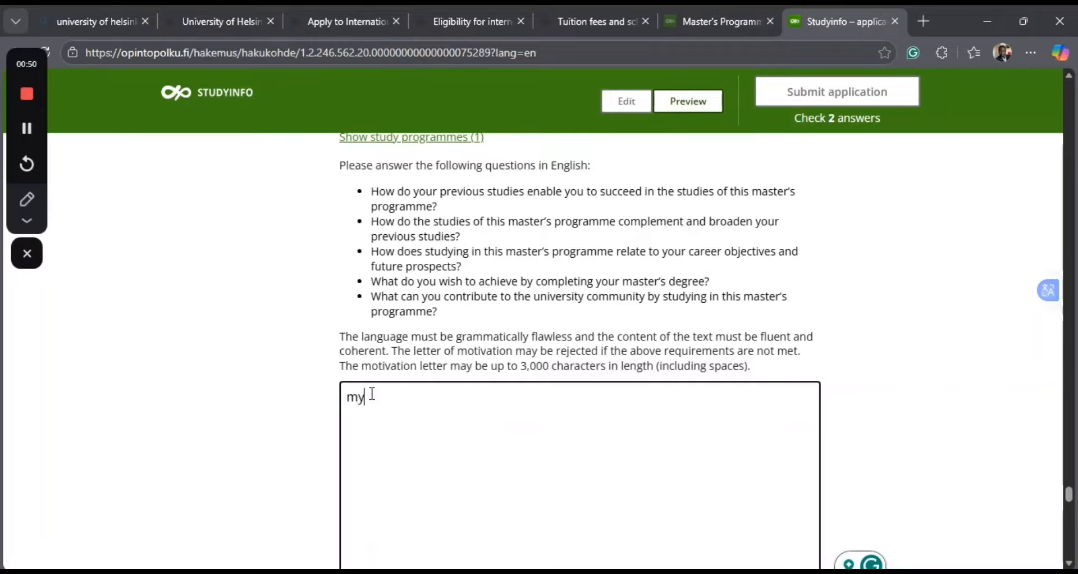
key("BackSpace")
key("BackSpace")
type("My prev")
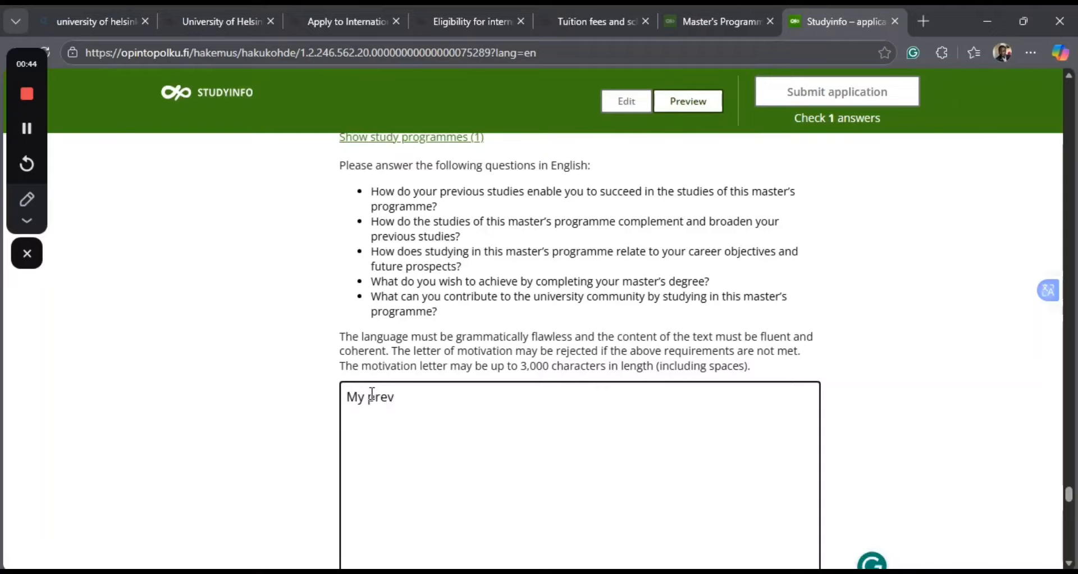
type("ious studies ")
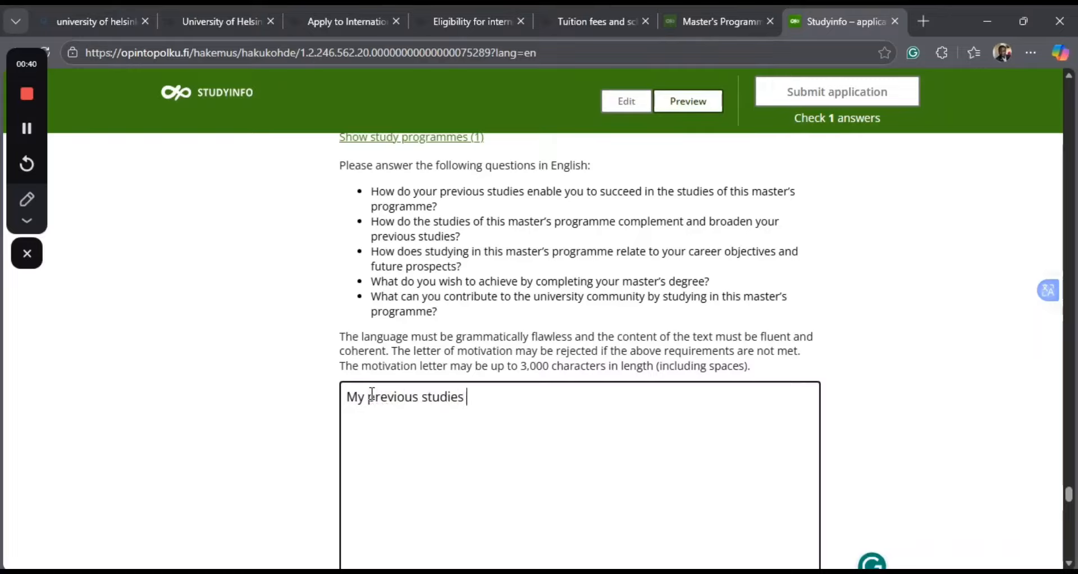
type("innEd")
Continue the opening sentence of the motivation letter with "in educational Psychology.".
key("BackSpace")
key("BackSpace")
type("educational ")
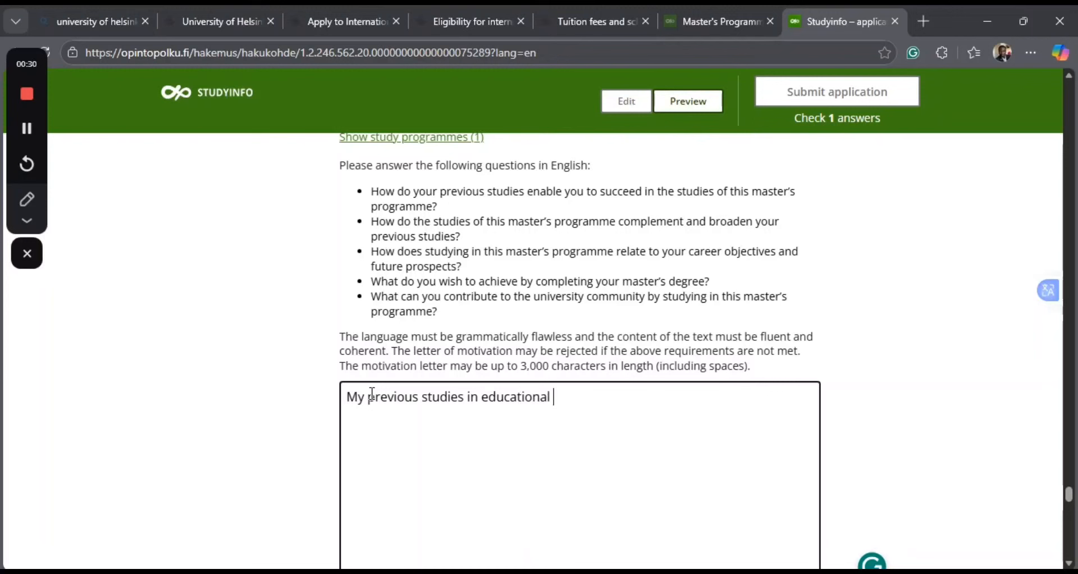
type("Psycholo")
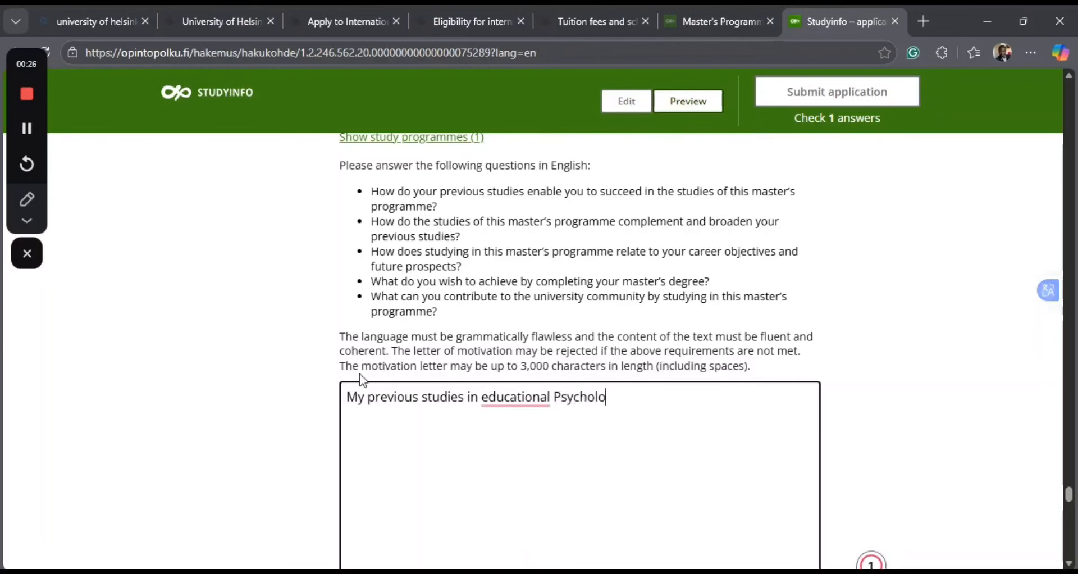
type("gy.")
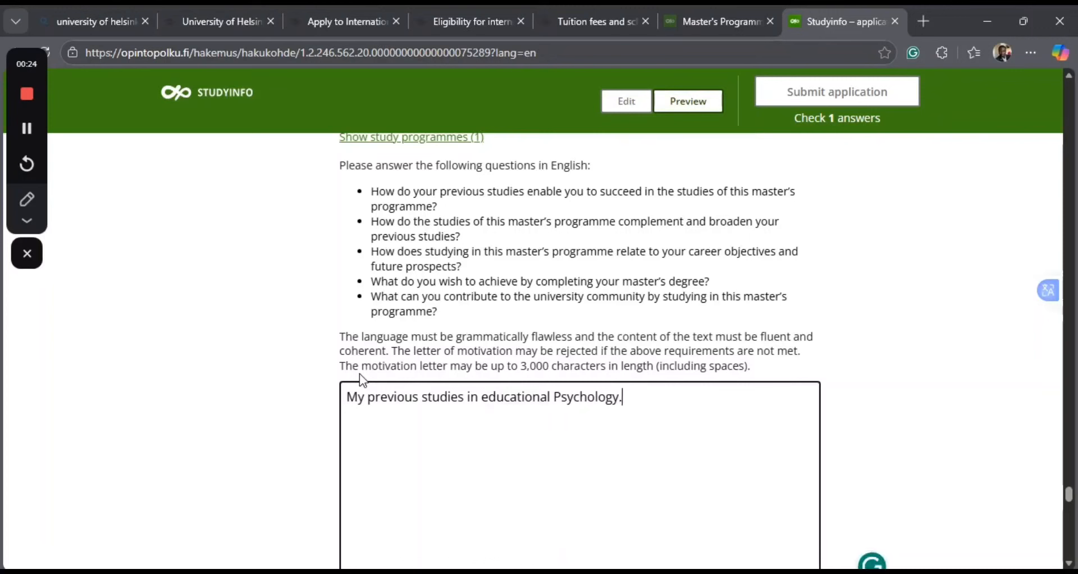
type("....have prepa")
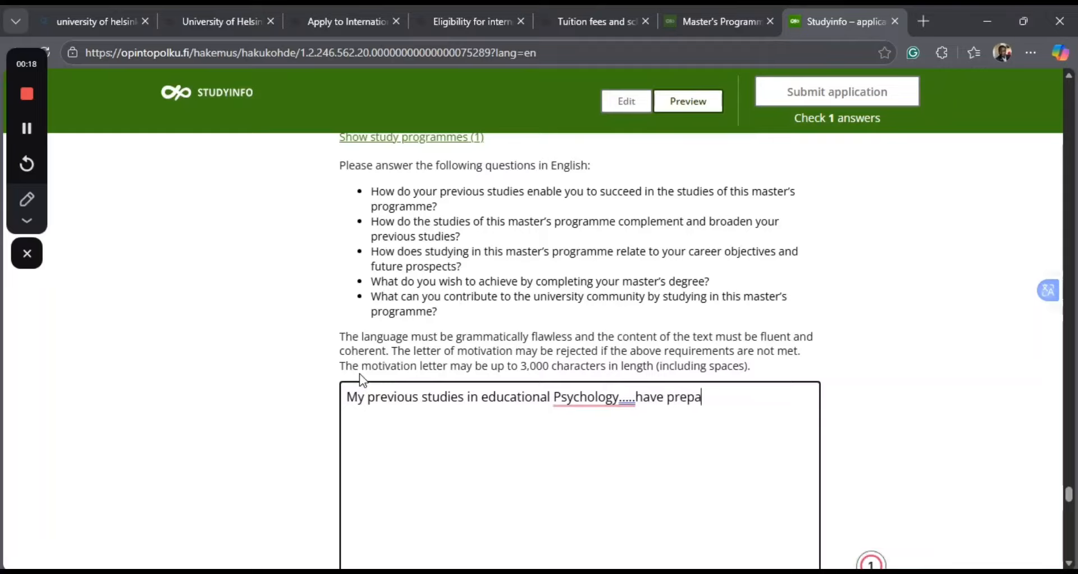
type("red to effe")
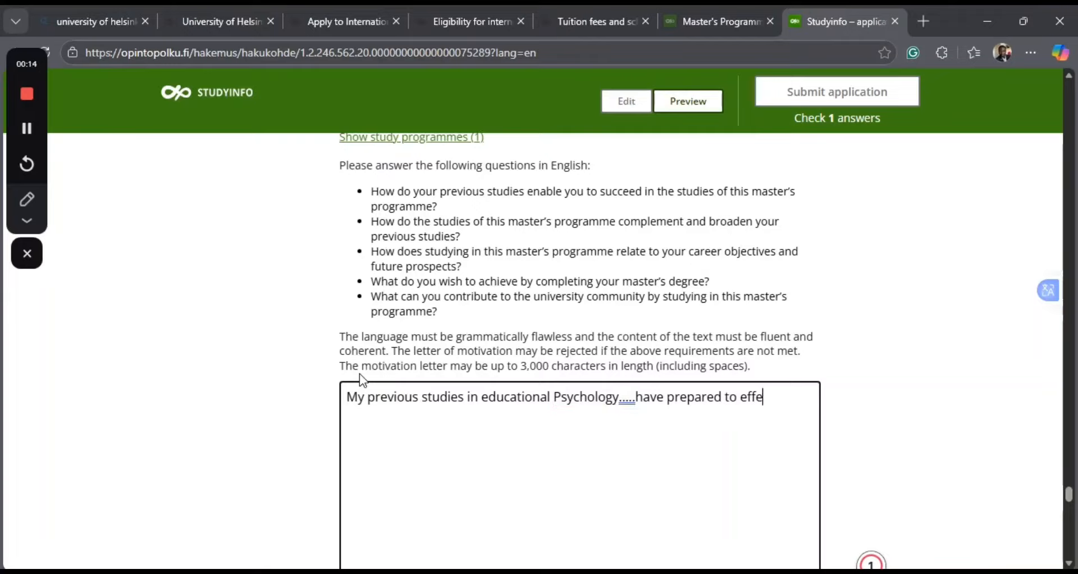
type("ctively")
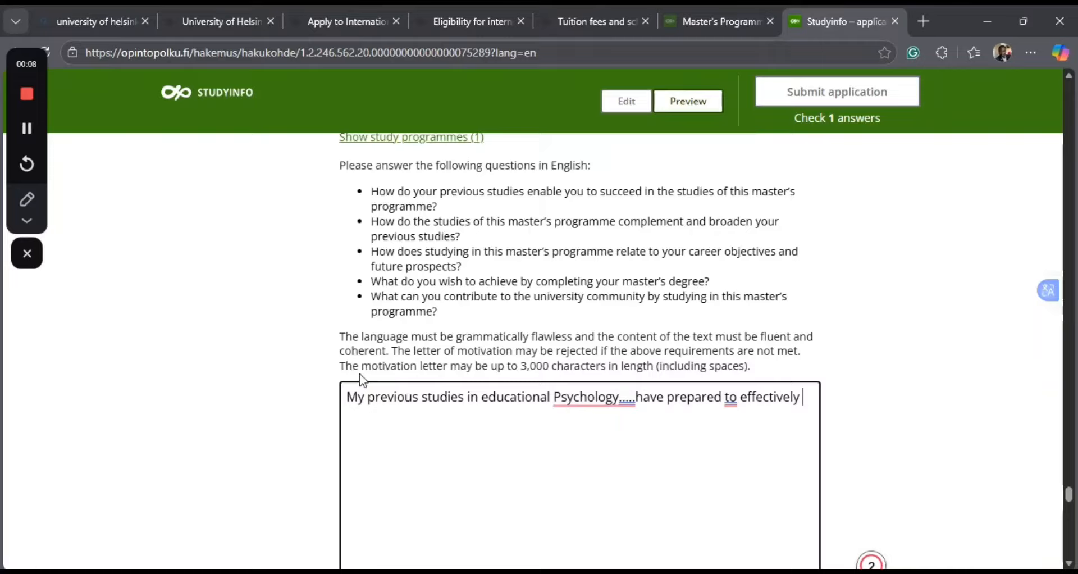
type(" feeee")
Extend the sentence with a dotted placeholder followed by "have prepared to effectively".
key("BackSpace")
key("BackSpace")
key("BackSpace")
key("BackSpace")
key("BackSpace")
Delete the motivation letter's text back to "My previous studies".
scroll(751, 332, "down", 2)
left_click(805, 302)
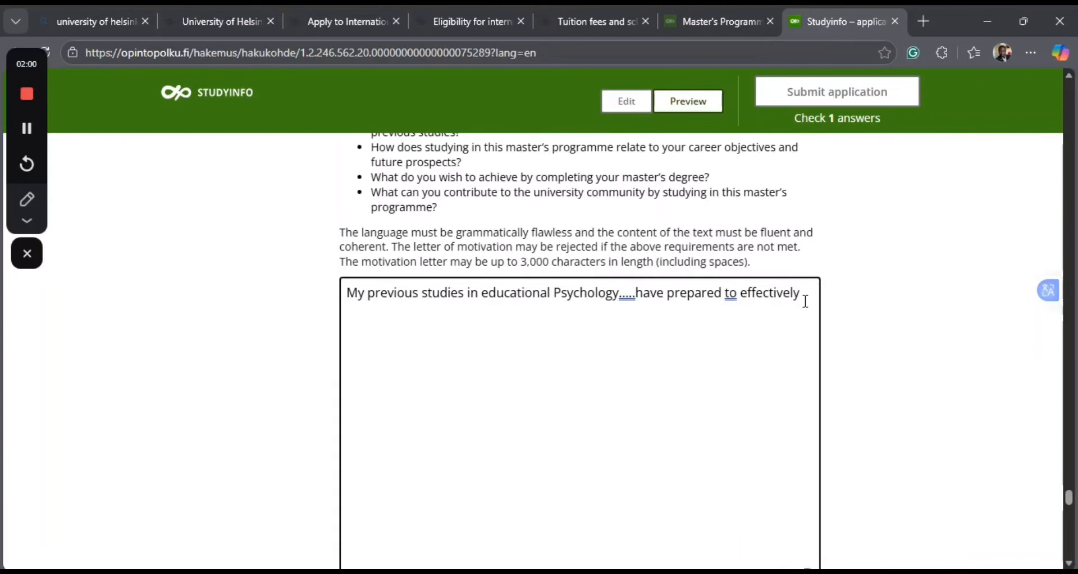
key("BackSpace")
key("BackSpace")
key("BackSpace")
key("BackSpace")
key("BackSpace")
key("BackSpace")
key("BackSpace")
key("BackSpace")
key("BackSpace")
key("BackSpace")
key("BackSpace")
key("BackSpace")
key("BackSpace")
key("BackSpace")
key("BackSpace")
key("BackSpace")
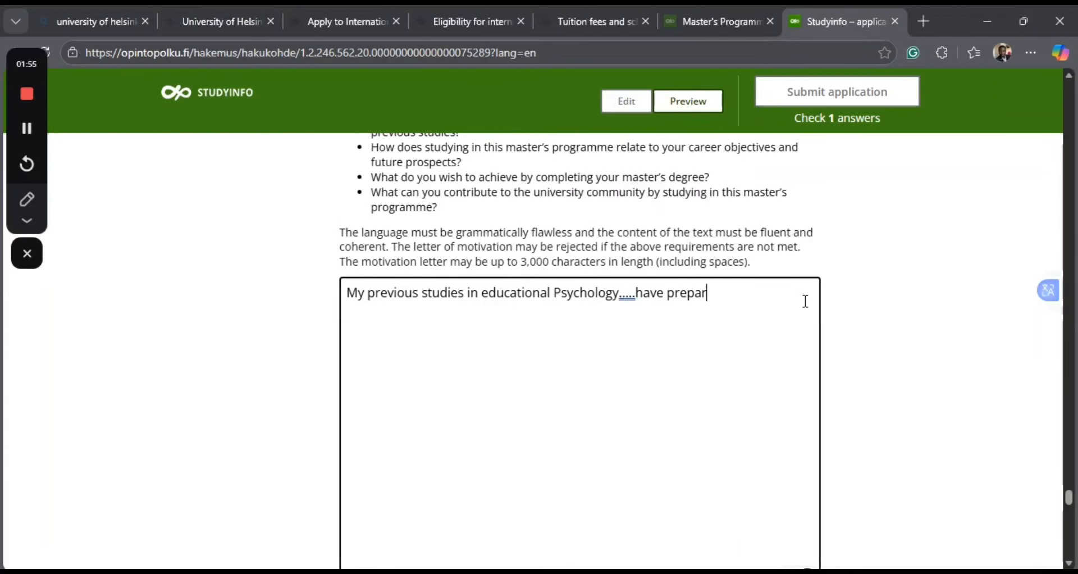
key("BackSpace")
key("BackSpace")
key("BackSpace")
key("BackSpace")
key("BackSpace")
key("BackSpace")
key("BackSpace")
key("BackSpace")
key("BackSpace")
key("BackSpace")
key("BackSpace")
key("BackSpace")
key("BackSpace")
key("BackSpace")
key("BackSpace")
key("BackSpace")
key("BackSpace")
key("BackSpace")
key("BackSpace")
key("BackSpace")
key("BackSpace")
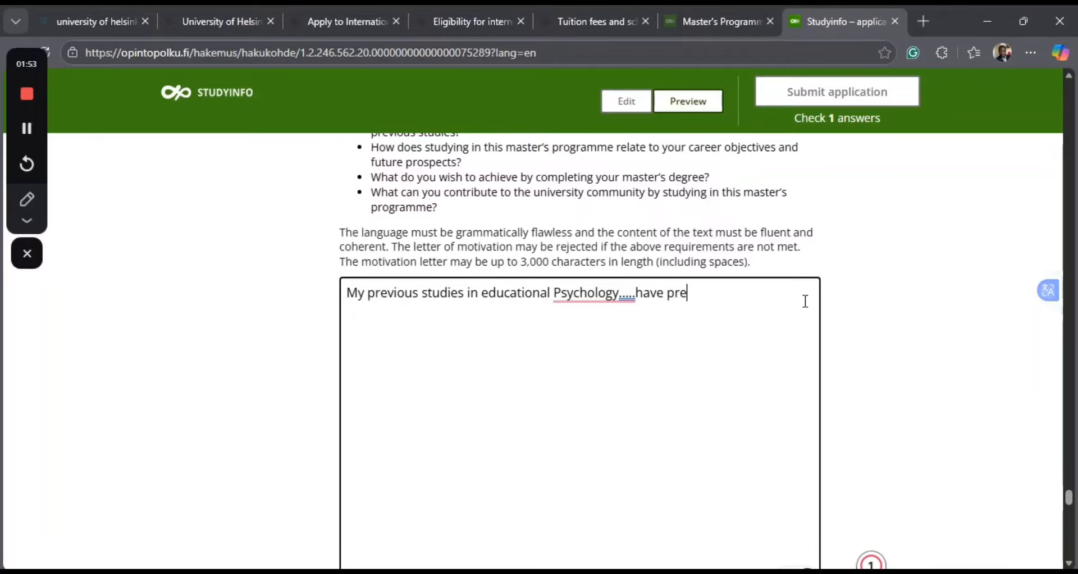
key("BackSpace")
key("BackSpace")
key("BackSpace")
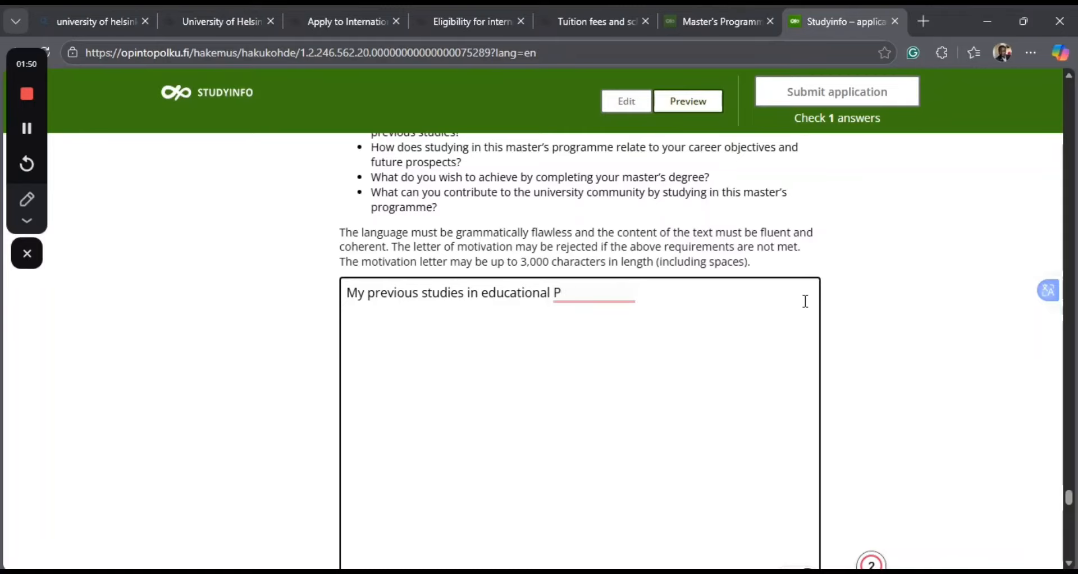
key("BackSpace")
key("BackSpace")
key("BackSpace")
key("BackSpace")
key("BackSpace")
key("BackSpace")
key("BackSpace")
key("BackSpace")
key("BackSpace")
key("BackSpace")
key("BackSpace")
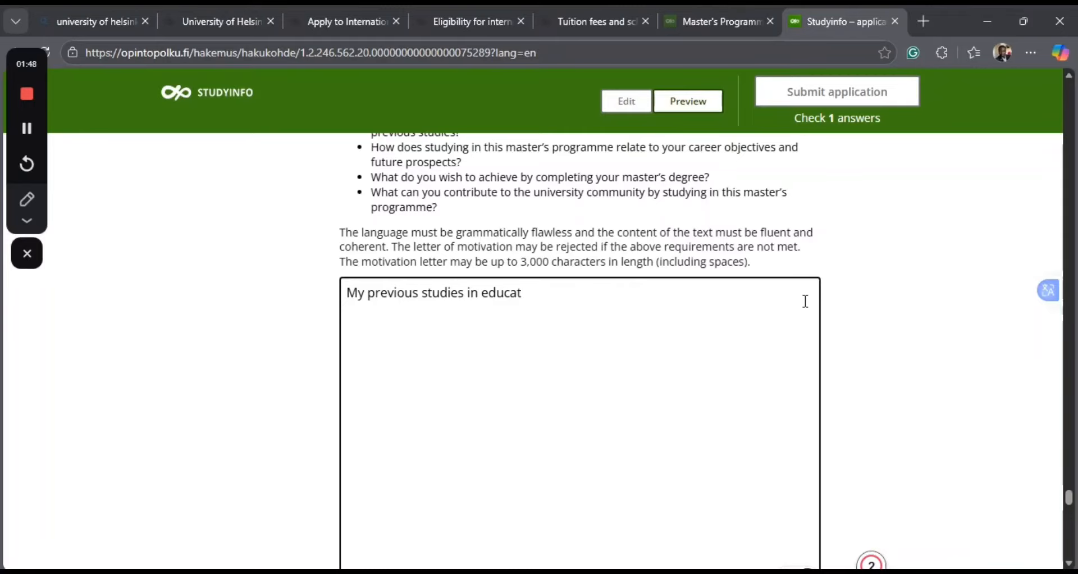
key("BackSpace")
key("BackSpace")
key("BackSpace")
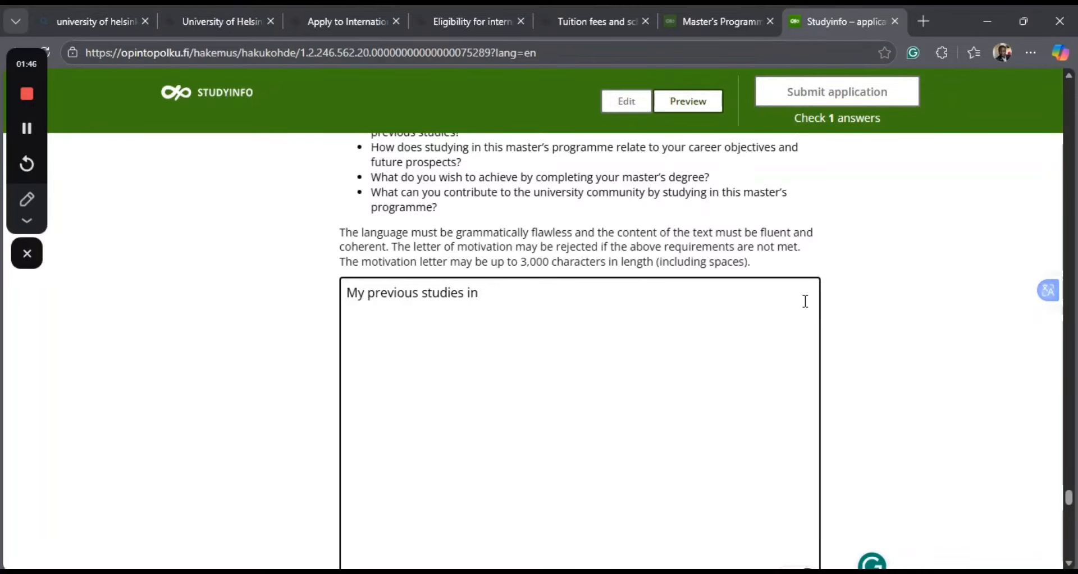
key("BackSpace")
Continue the motivation letter's opening sentence after "My previous studies" with "have prepared me to effectively".
type("have prepared me ")
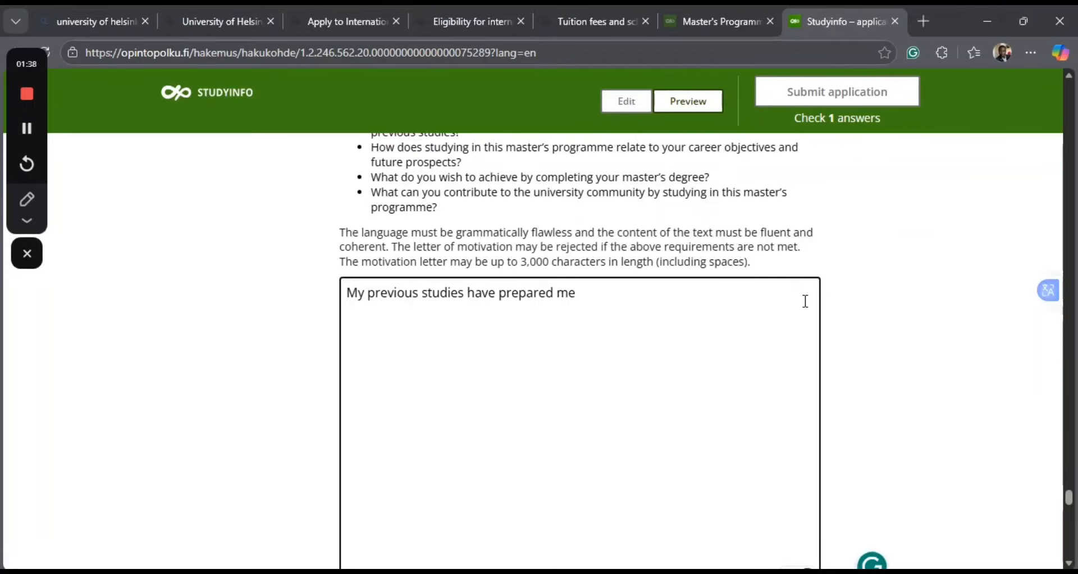
type("to effect")
type("ve")
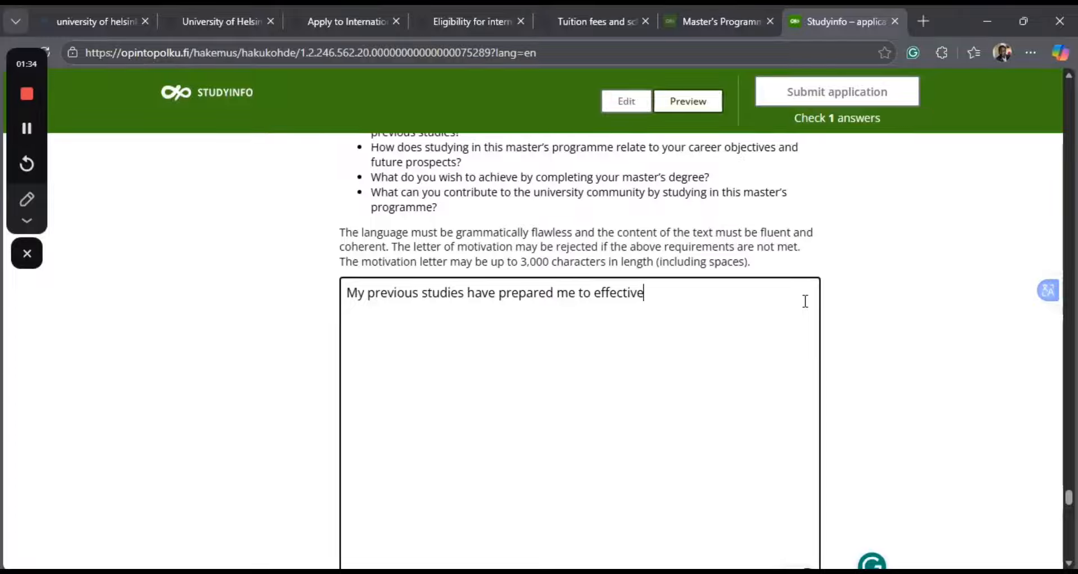
type("ly conduc")
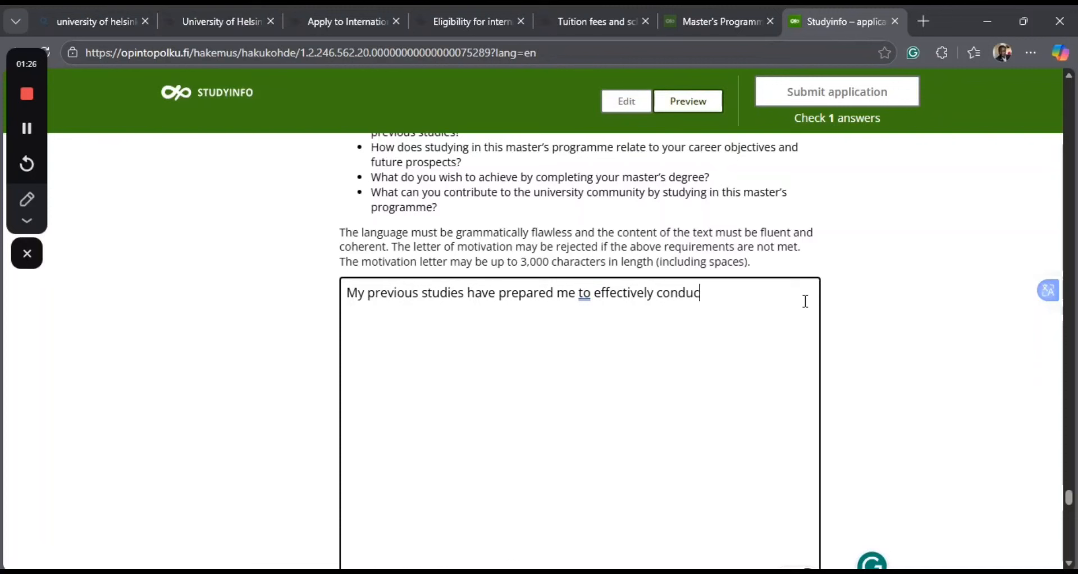
type("t research ")
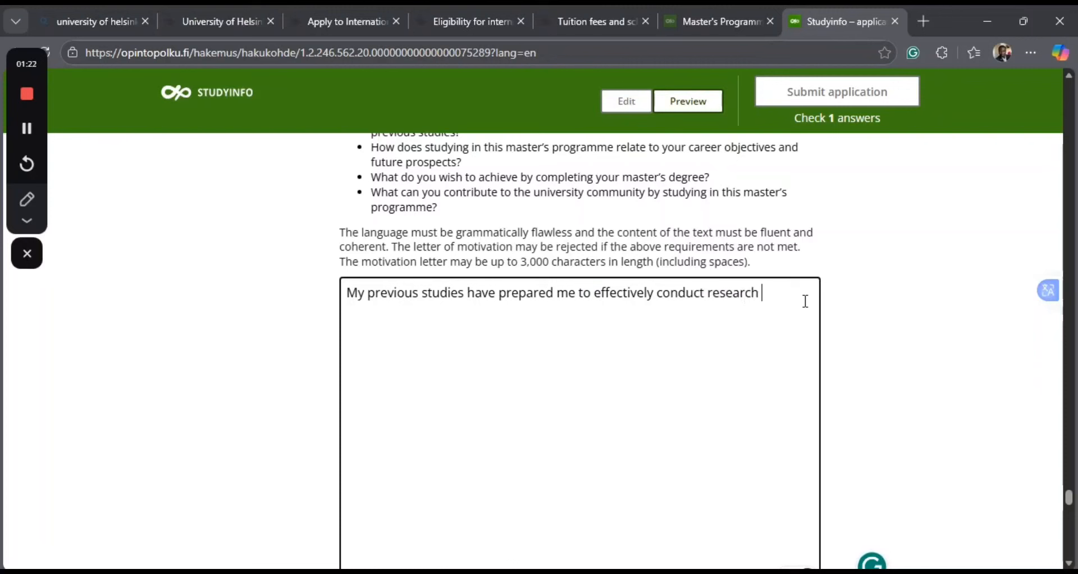
type("and")
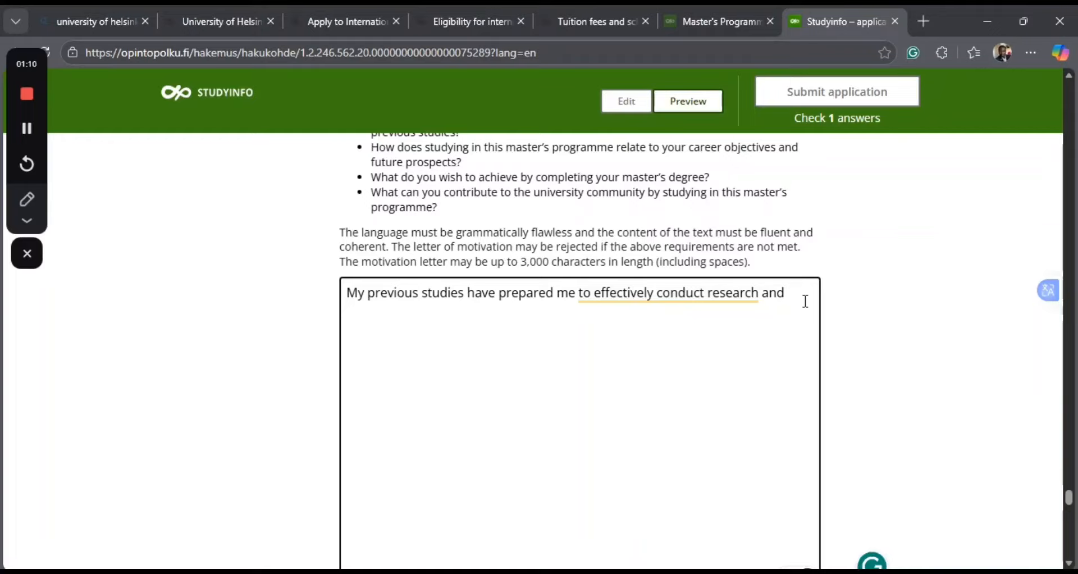
Replace the trailing "and" in the opening sentence with "on education".
key("BackSpace")
key("BackSpace")
key("BackSpace")
type("on educz")
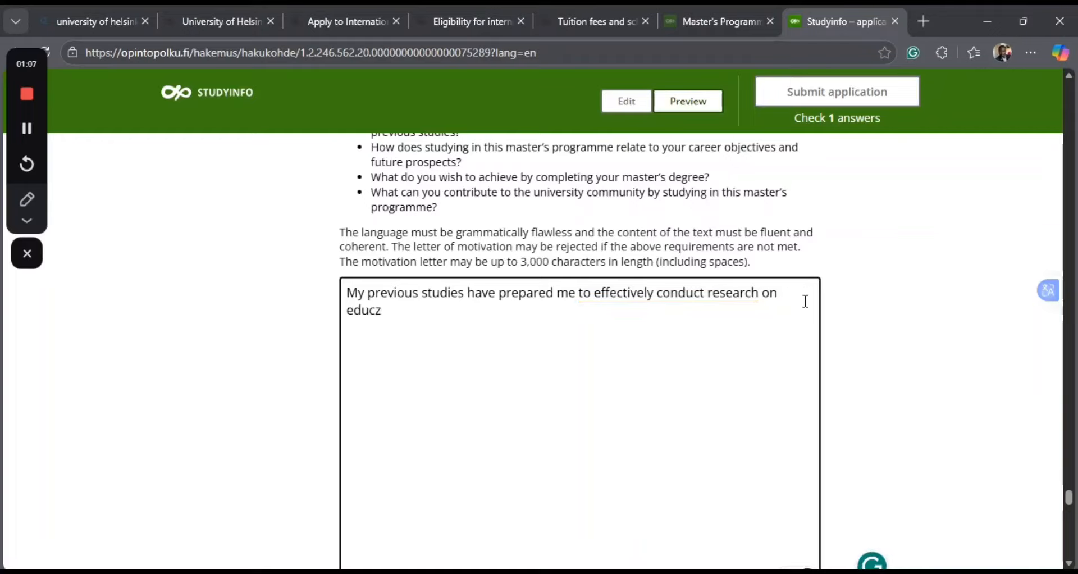
key("BackSpace")
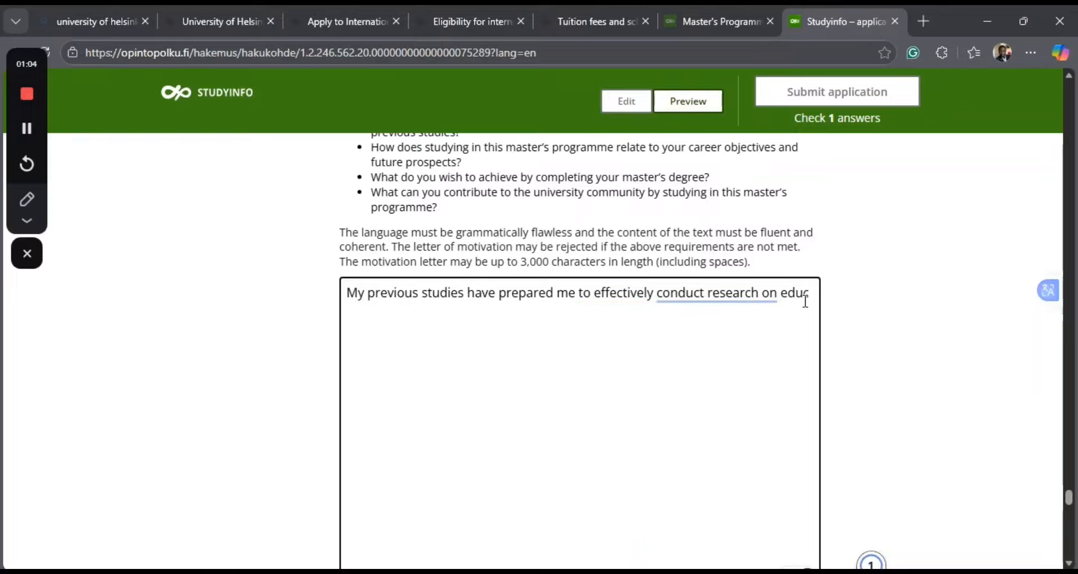
type("at")
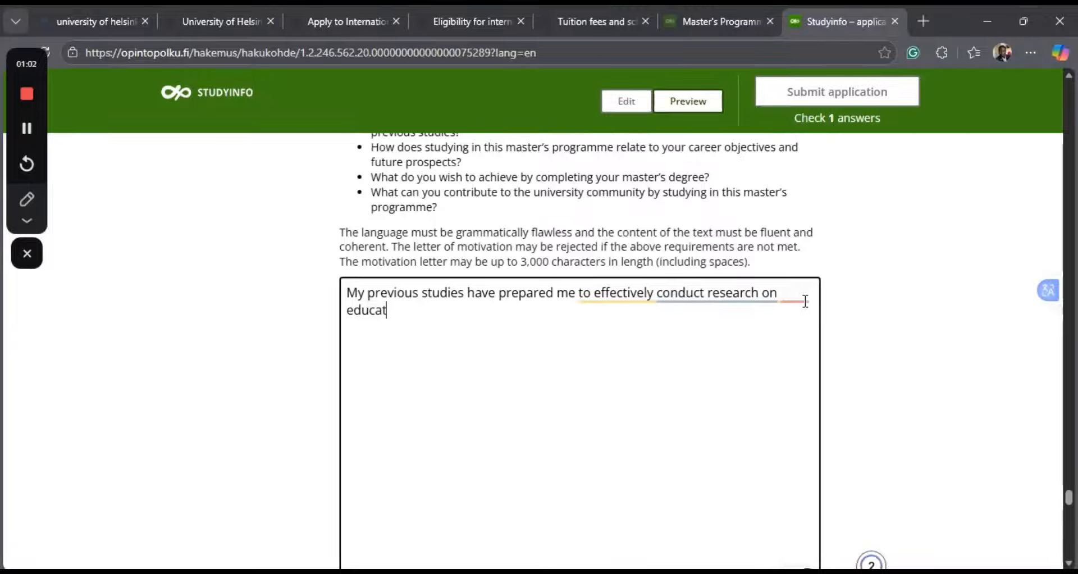
type("ion")
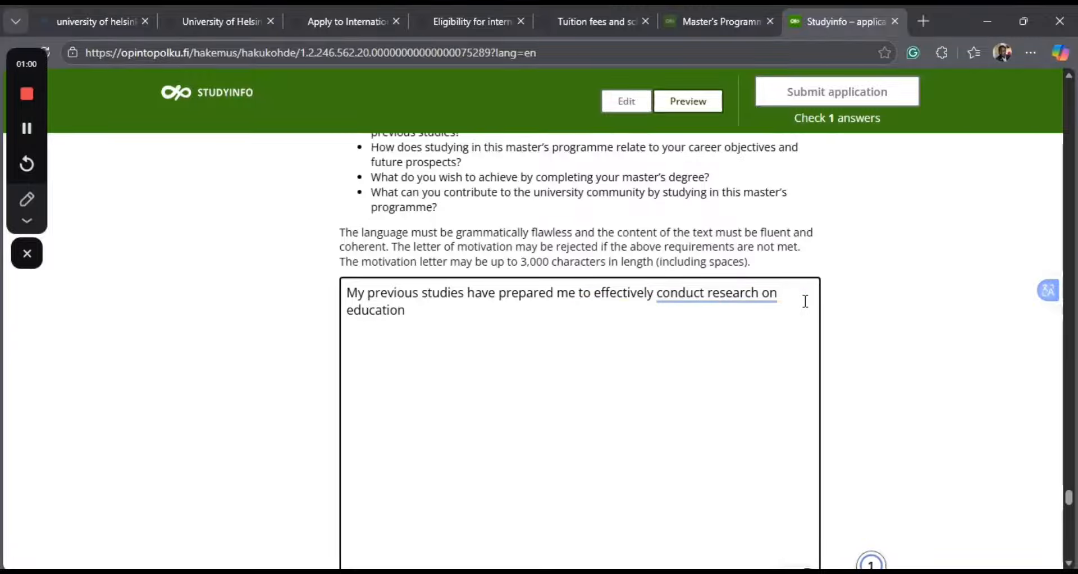
type("al pr")
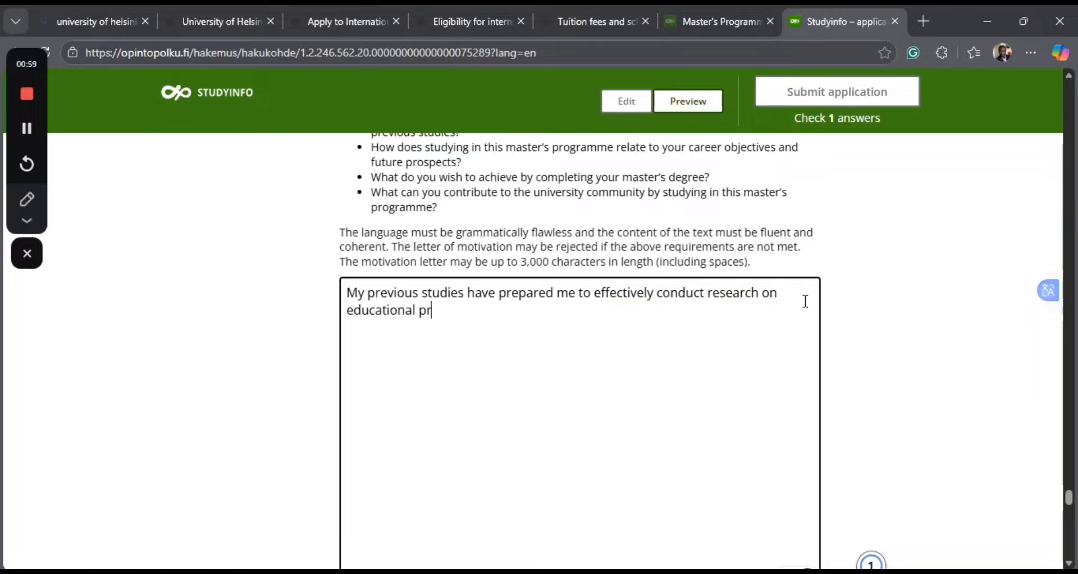
type("ob")
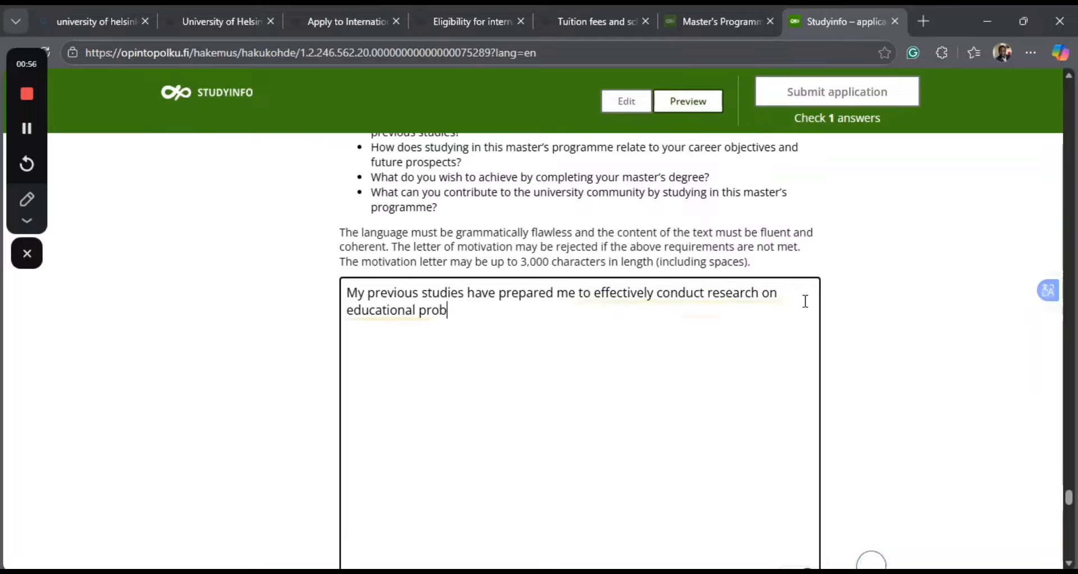
type("le")
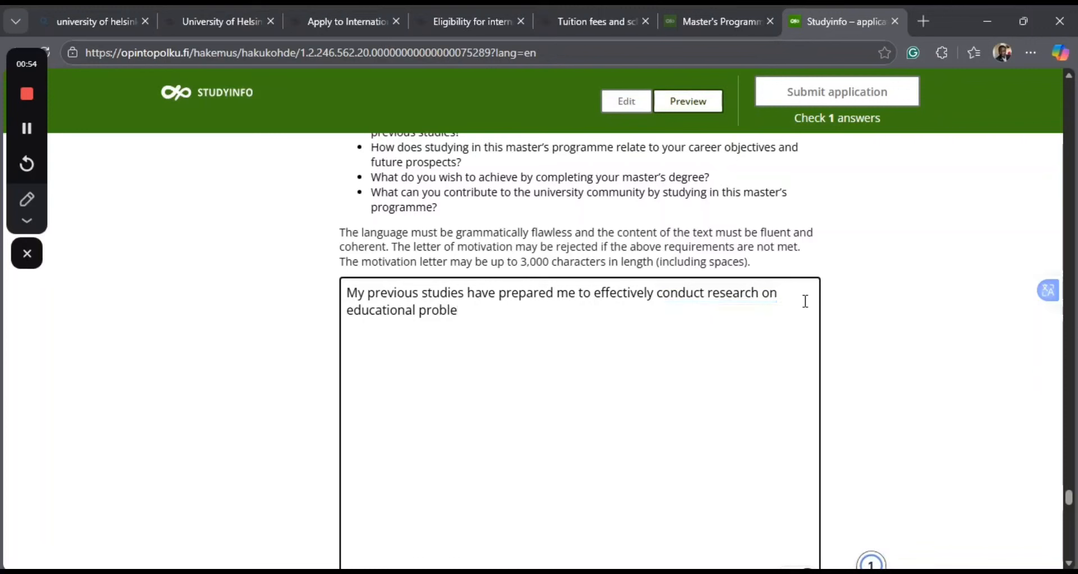
type("ms")
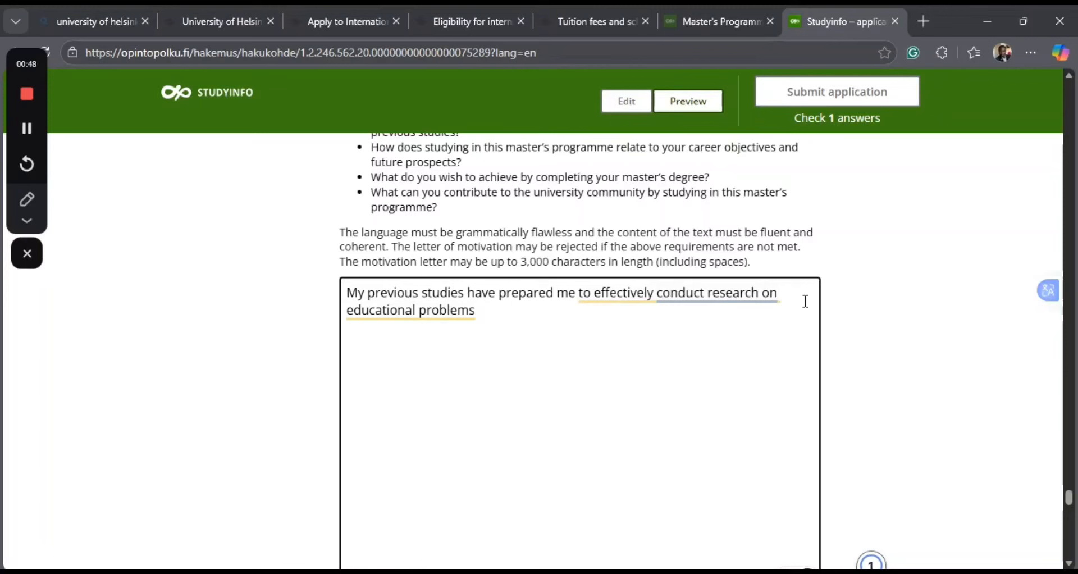
Change "education" to "educational problems" and end the opening sentence with a full stop.
key("BackSpace")
type(".")
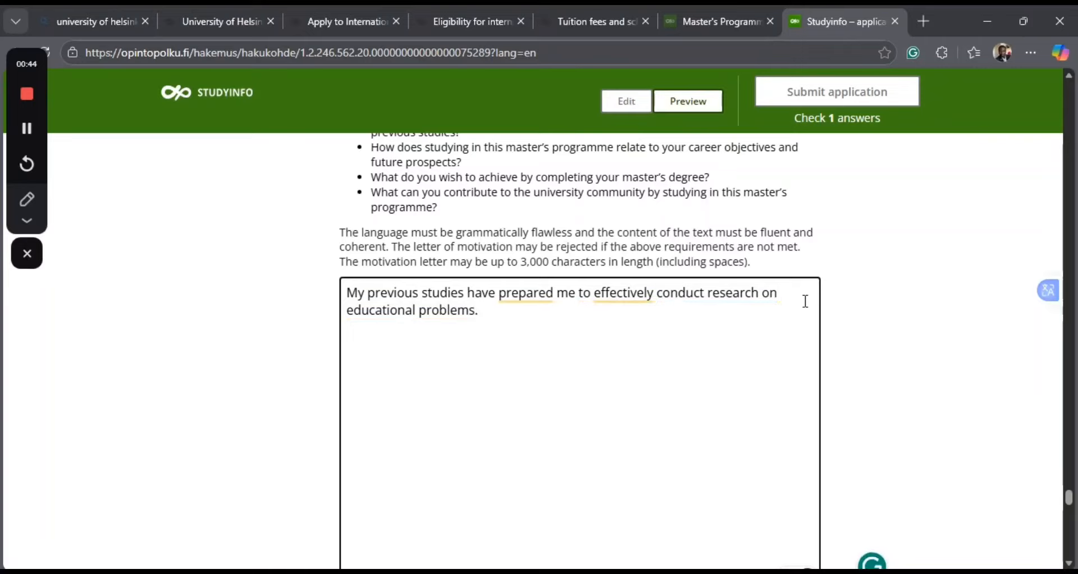
type(" i have ")
type("ca")
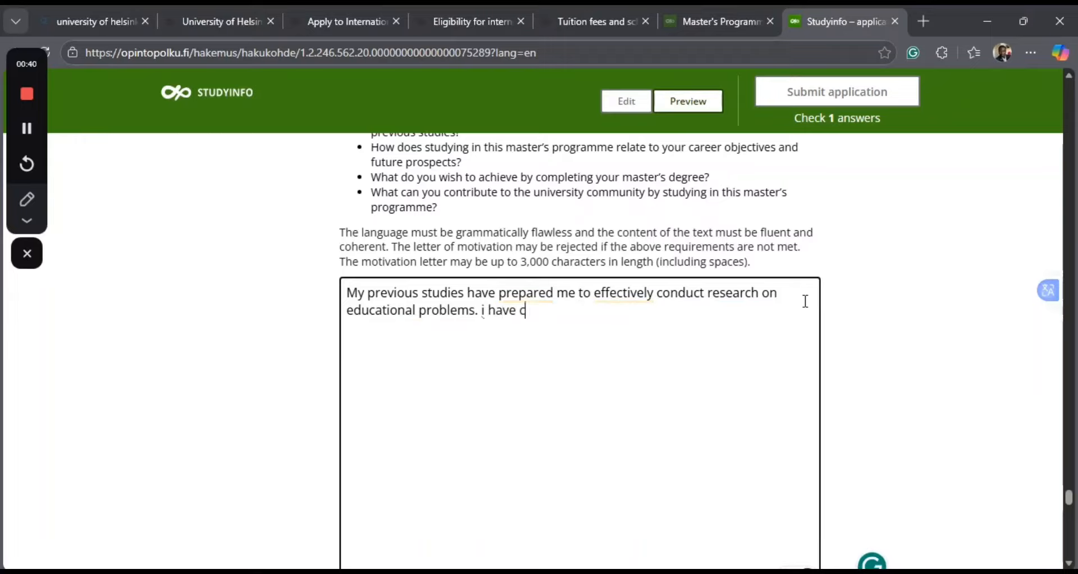
Start the motivation letter's second sentence with "i have gained".
key("BackSpace")
key("BackSpace")
type("gain")
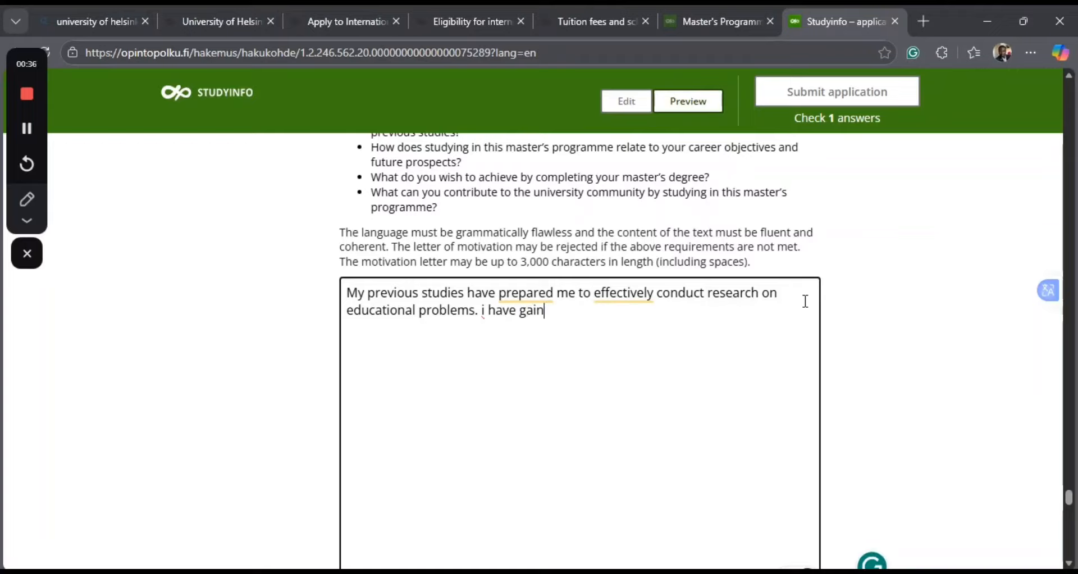
type(" s")
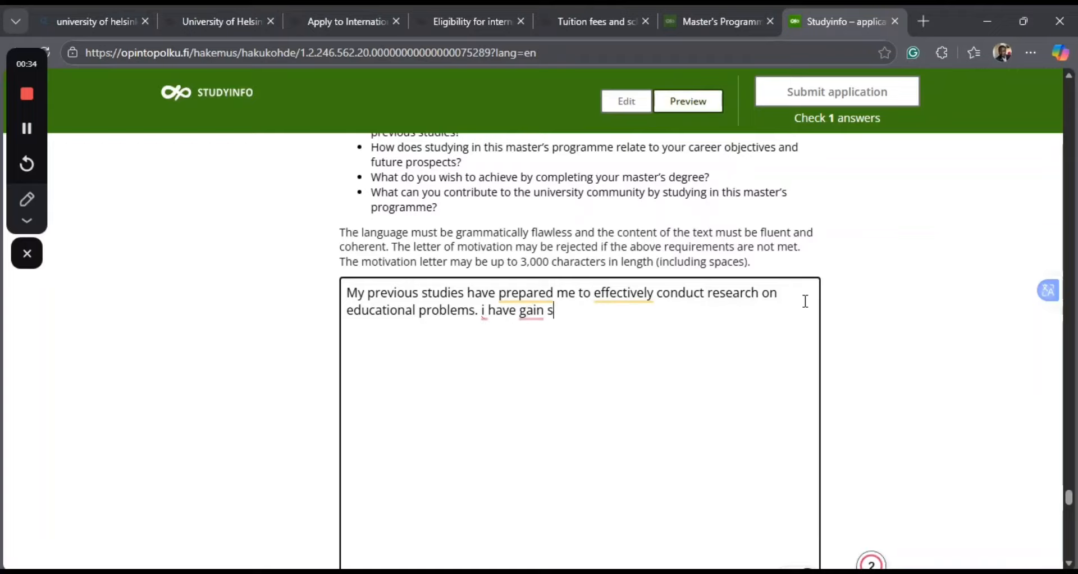
key("BackSpace")
type("ne")
type("xe")
key("BackSpace")
type("ce")
key("BackSpace")
key("BackSpace")
key("BackSpace")
type("ed necessa")
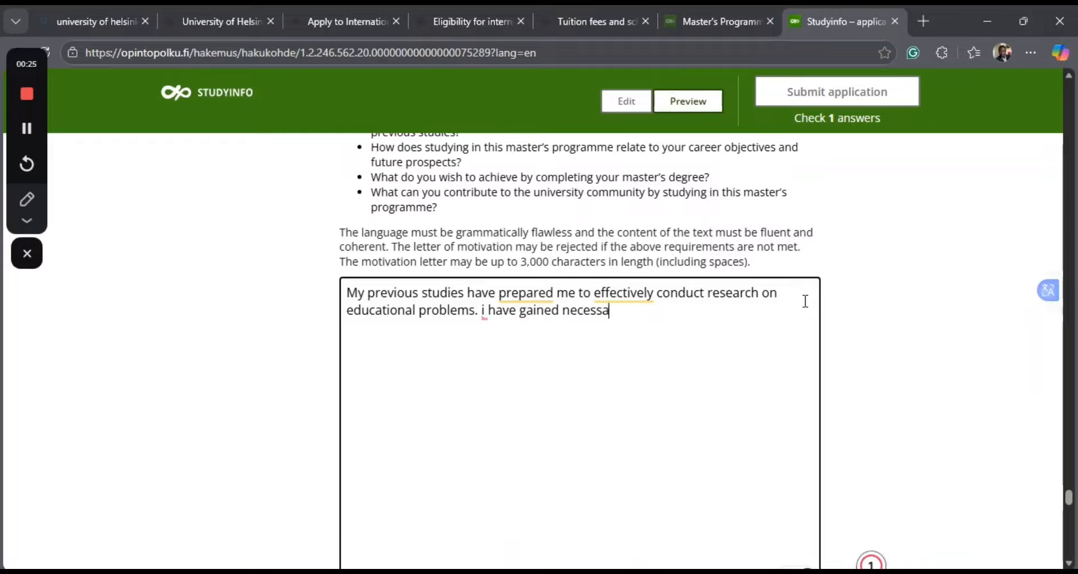
type("ry skill")
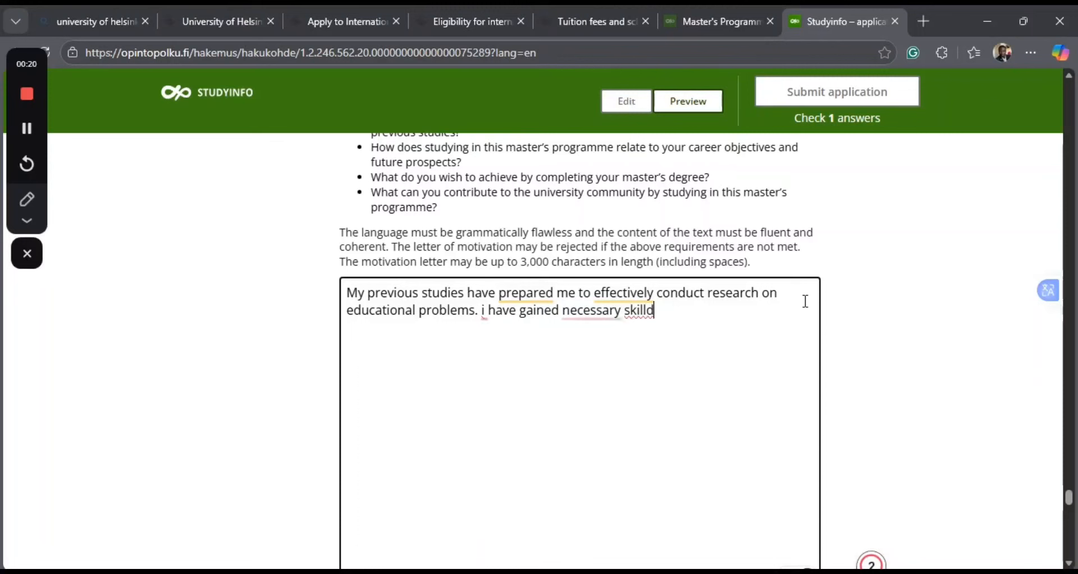
type("s re")
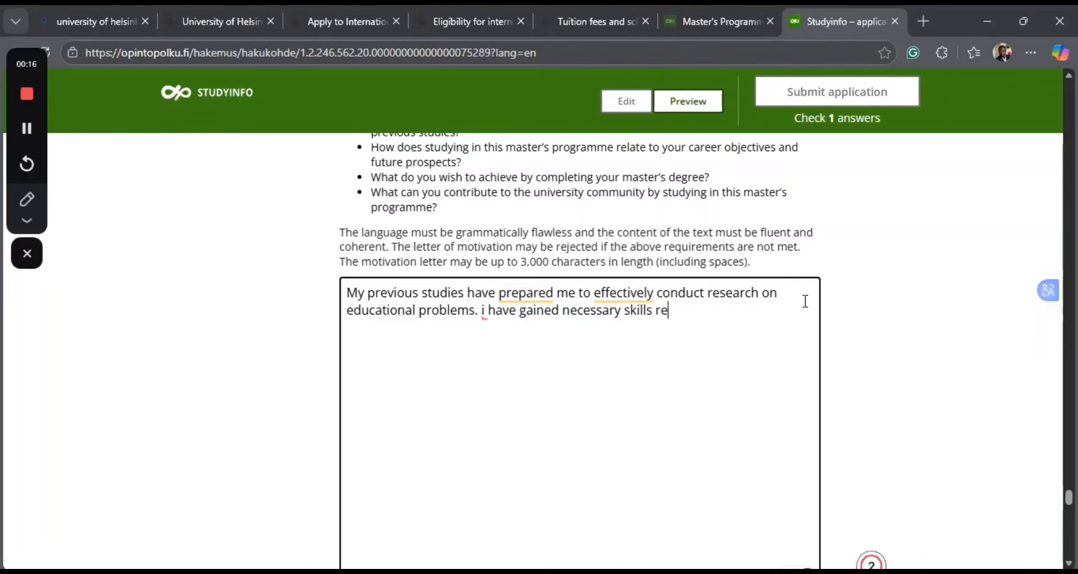
type("levant")
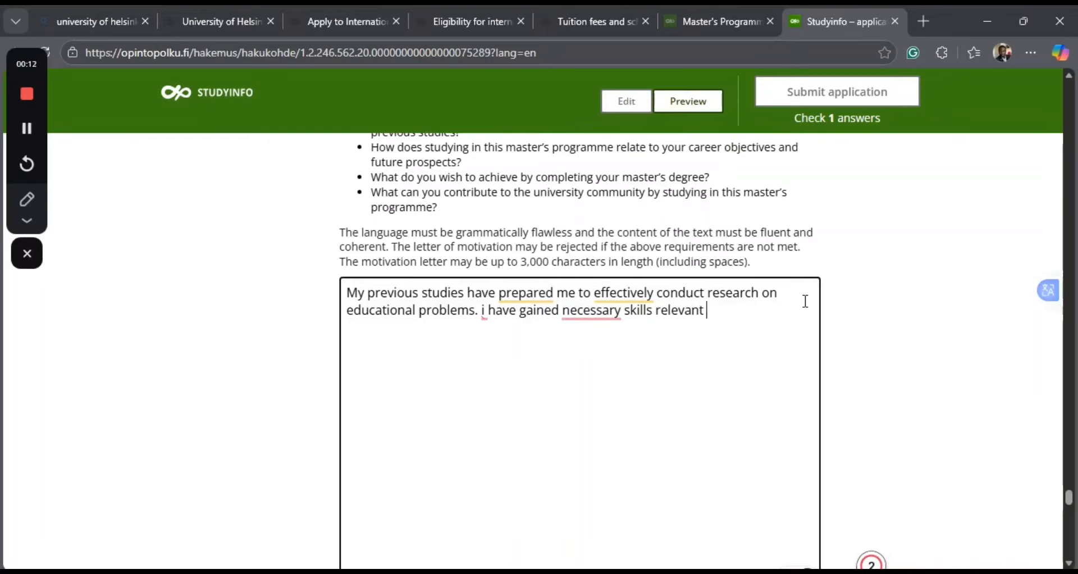
type(" to effecti")
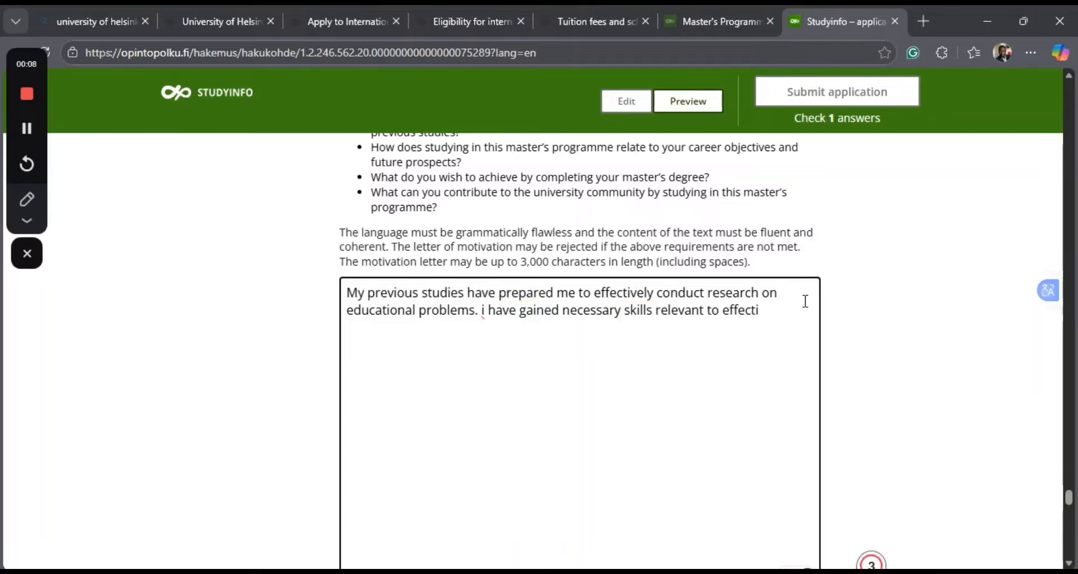
type("vely")
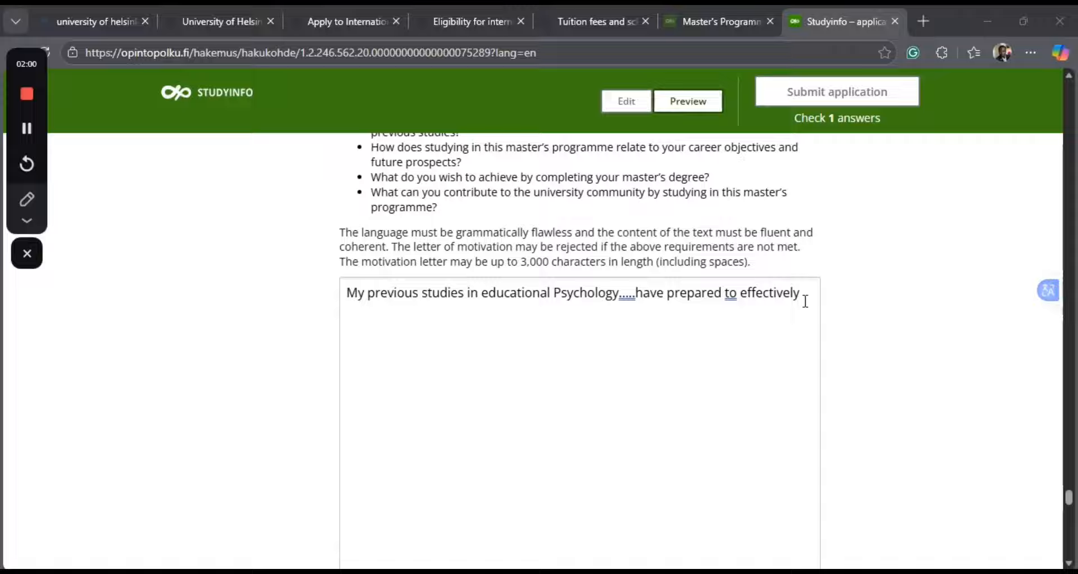
Delete everything after "My previous studies" in the motivation letter's opening sentence.
left_click(805, 301)
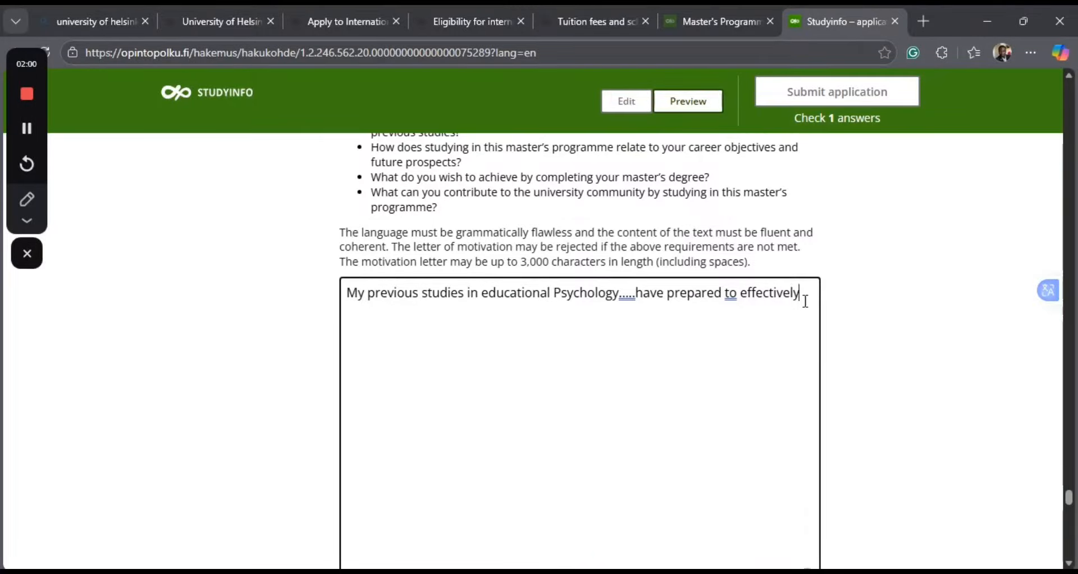
key("BackSpace")
key("BackSpace")
key("BackSpace")
key("BackSpace")
key("BackSpace")
key("BackSpace")
key("BackSpace")
key("BackSpace")
key("BackSpace")
key("BackSpace")
key("BackSpace")
key("BackSpace")
key("BackSpace")
key("BackSpace")
key("BackSpace")
key("BackSpace")
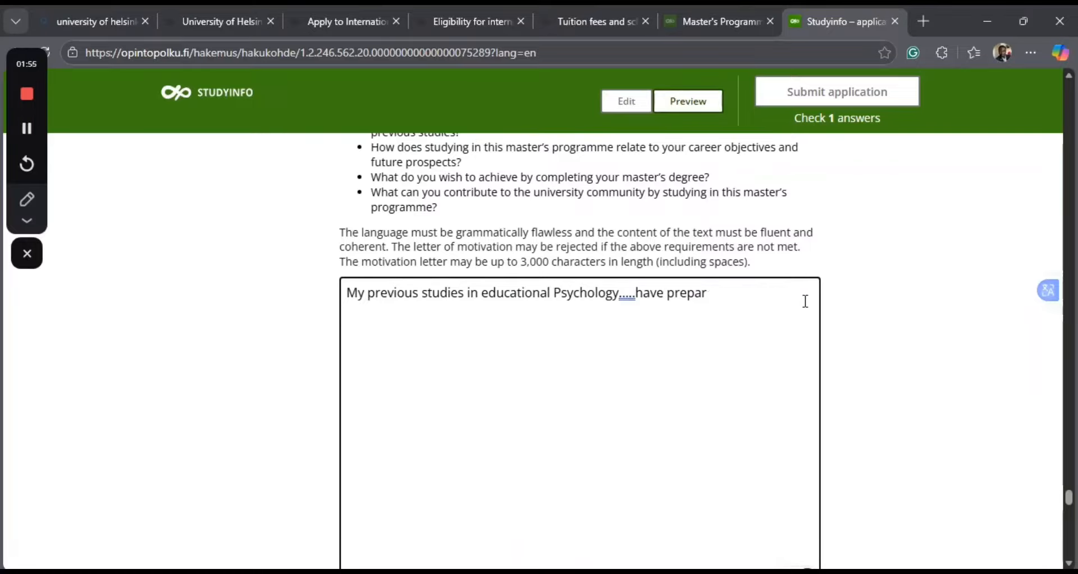
key("BackSpace")
key("BackSpace")
key("BackSpace")
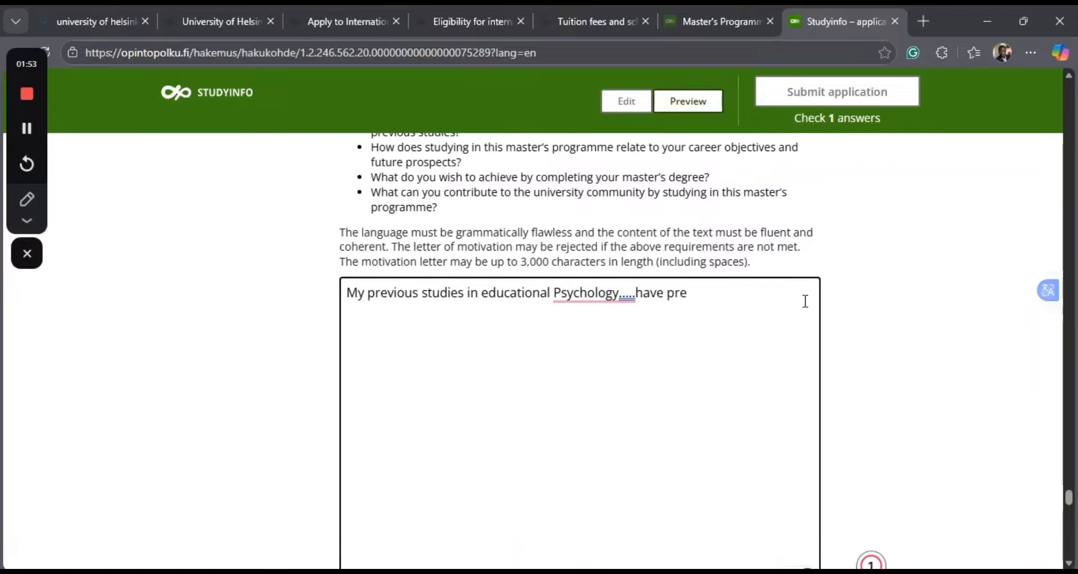
key("BackSpace")
key("BackSpace")
key("BackSpace")
key("BackSpace")
key("BackSpace")
key("BackSpace")
key("BackSpace")
key("BackSpace")
key("BackSpace")
key("BackSpace")
key("BackSpace")
key("BackSpace")
key("BackSpace")
key("BackSpace")
key("BackSpace")
key("BackSpace")
key("BackSpace")
key("BackSpace")
key("BackSpace")
key("BackSpace")
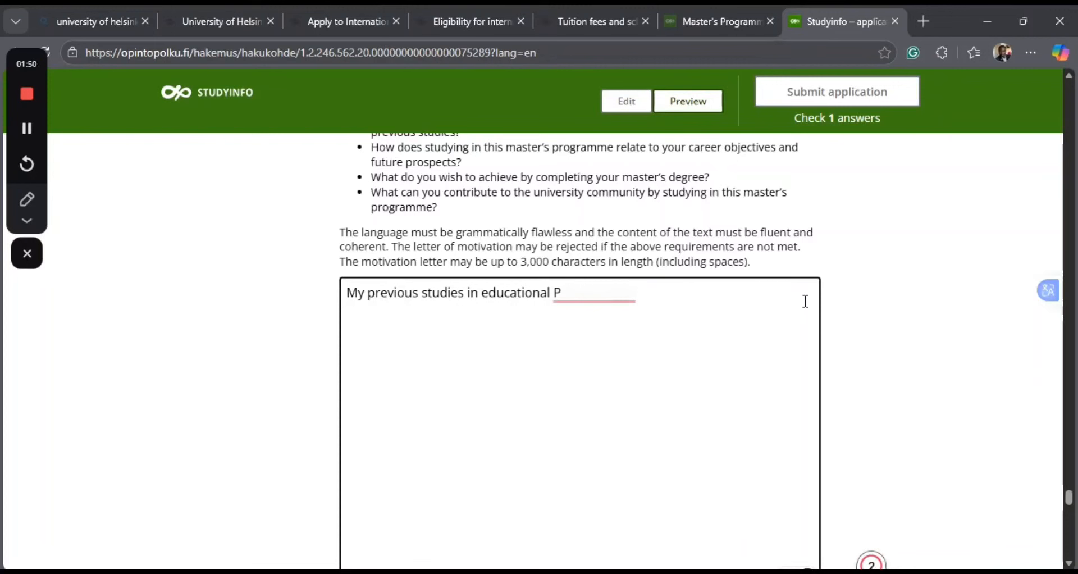
key("BackSpace")
key("BackSpace")
key("BackSpace")
key("BackSpace")
key("BackSpace")
key("BackSpace")
key("BackSpace")
key("BackSpace")
key("BackSpace")
key("BackSpace")
key("BackSpace")
key("BackSpace")
key("BackSpace")
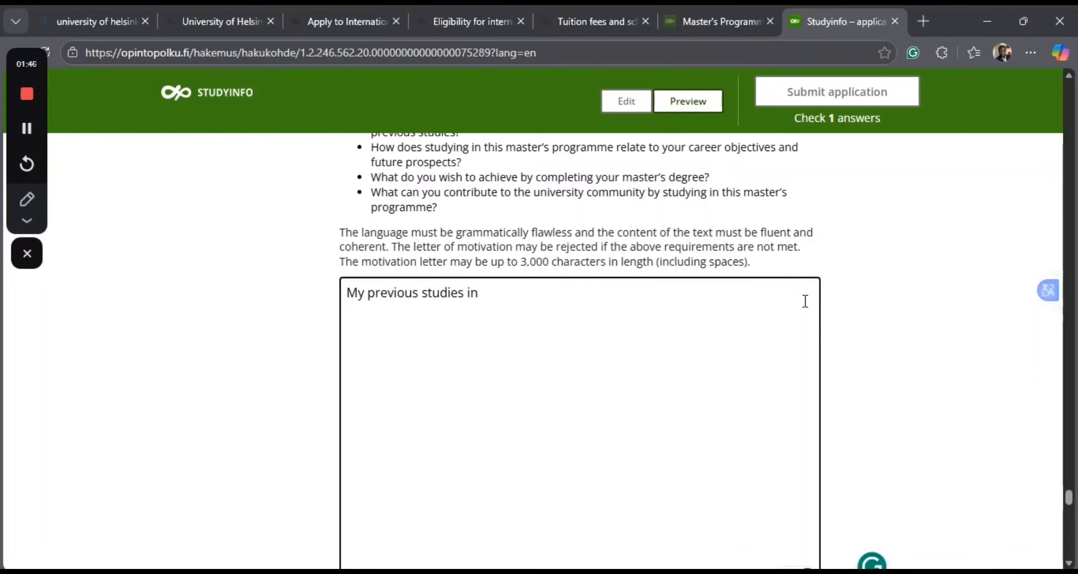
key("BackSpace")
key("BackSpace")
Continue the sentence after "My previous studies" with "have prepared me to effectively".
type("have prepared me ")
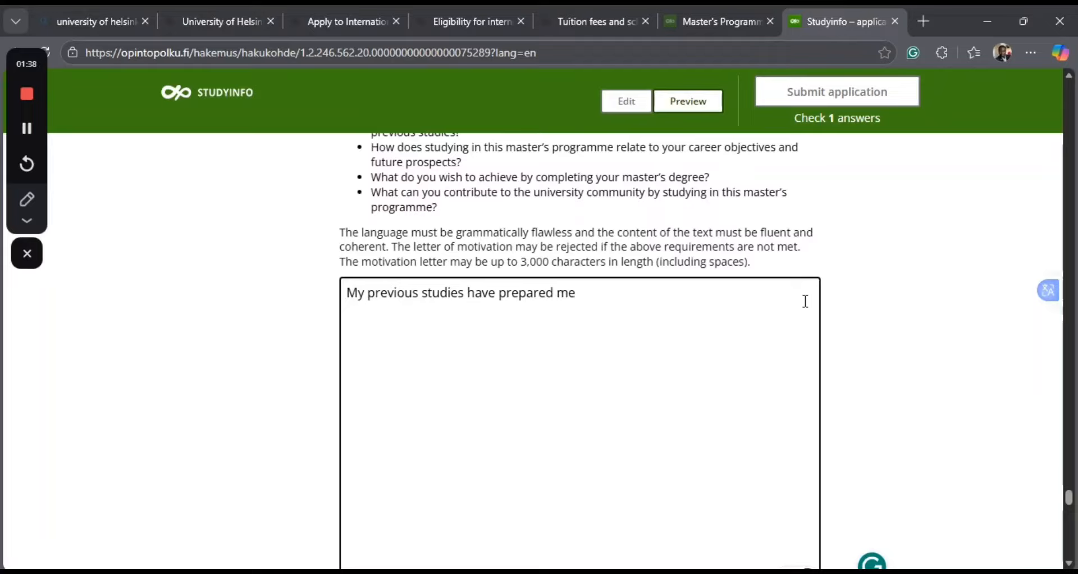
type("to effectively ")
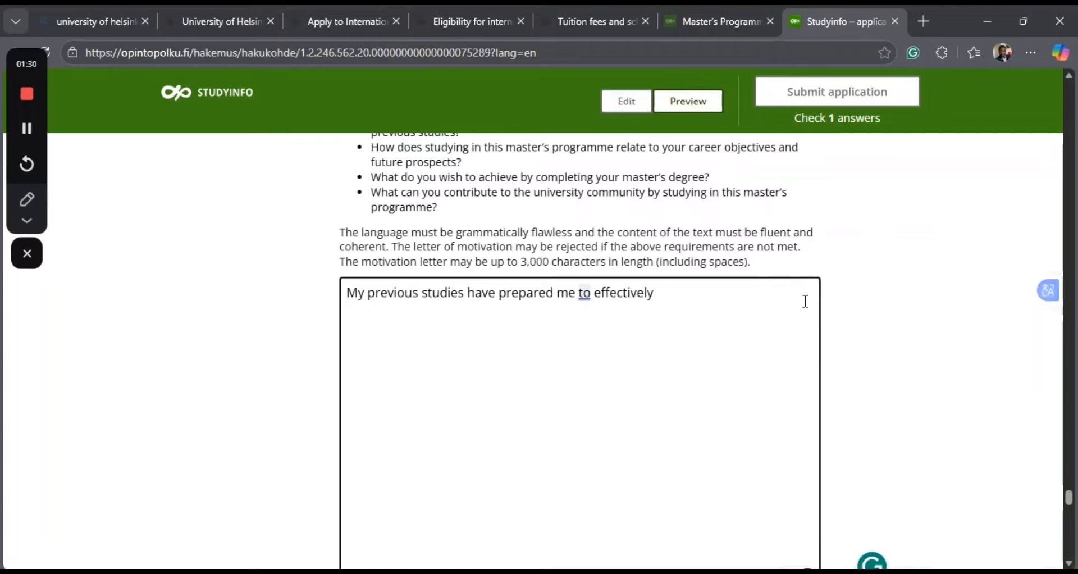
type("conduc")
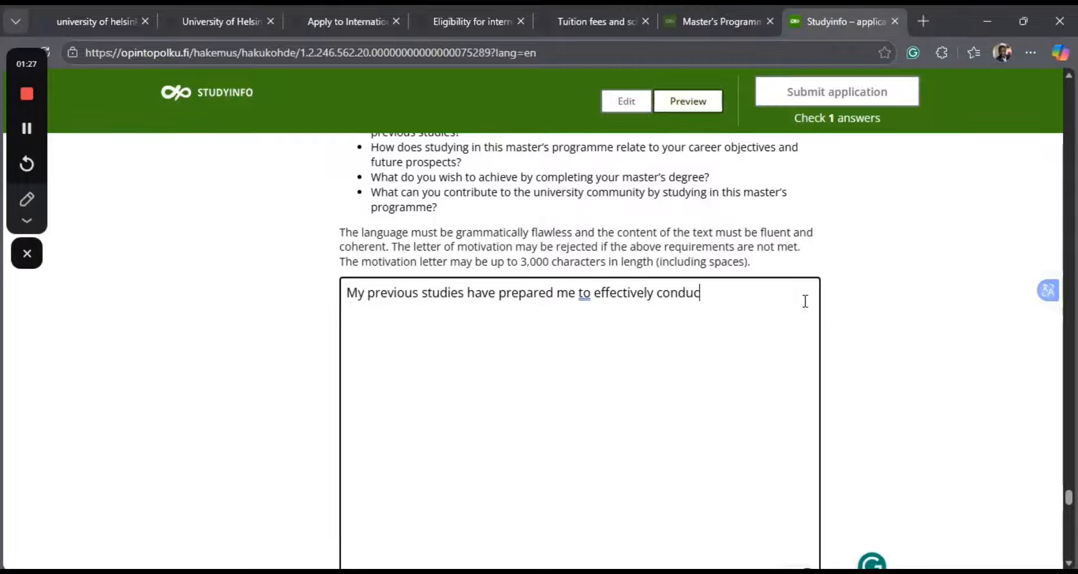
type("t research and")
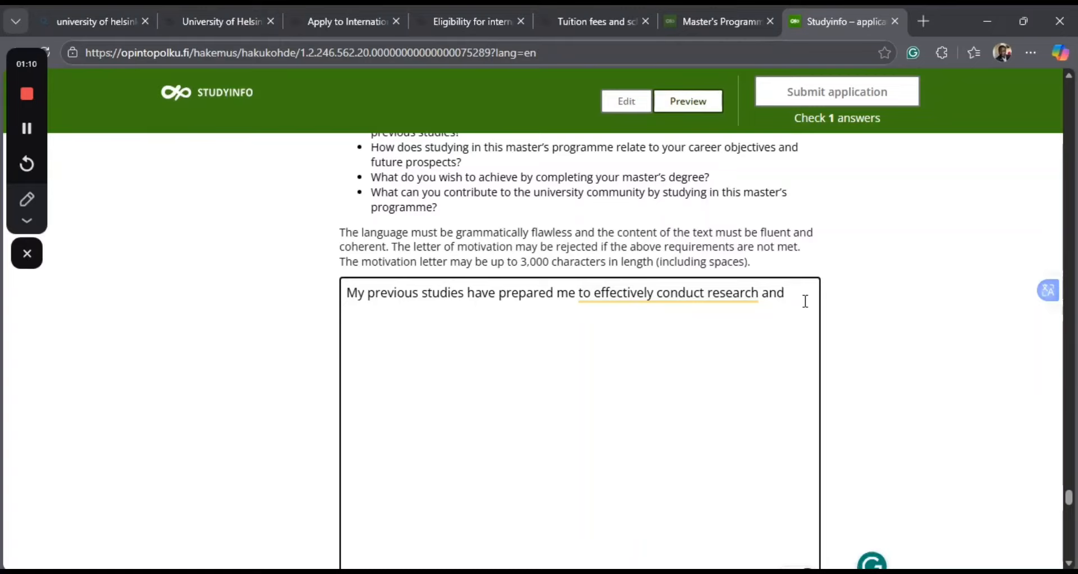
Replace the trailing "and" in the motivation letter's opening sentence with "on educational problems.".
key("BackSpace")
key("BackSpace")
key("BackSpace")
key("BackSpace")
key("BackSpace")
type("on educz")
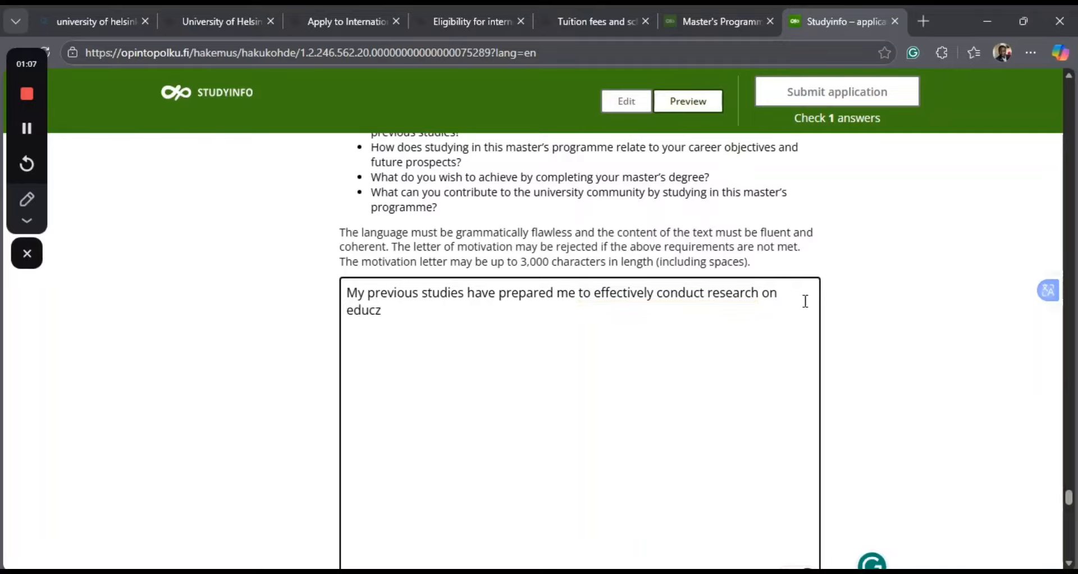
key("BackSpace")
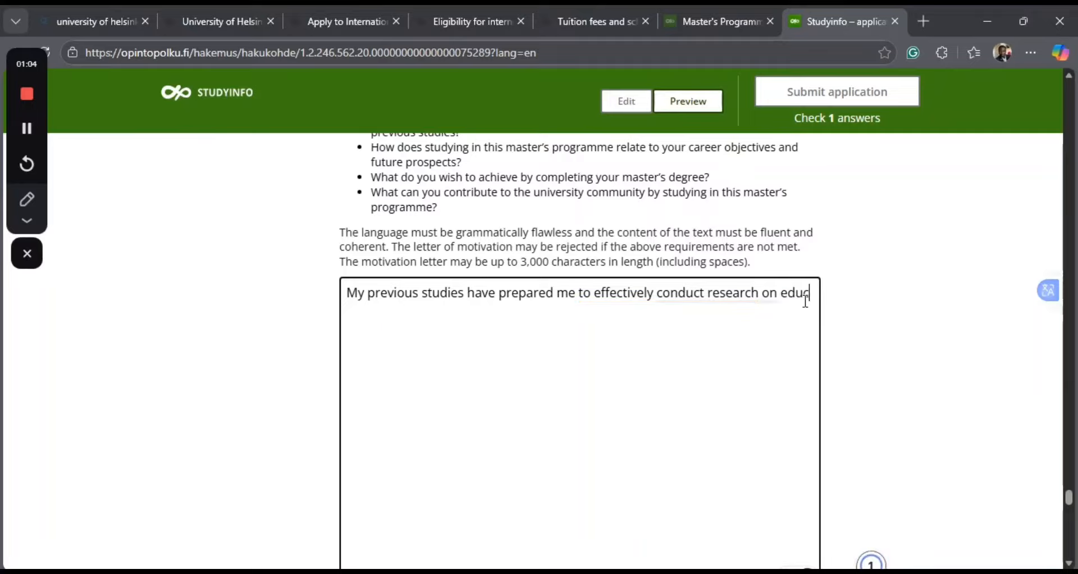
type("at")
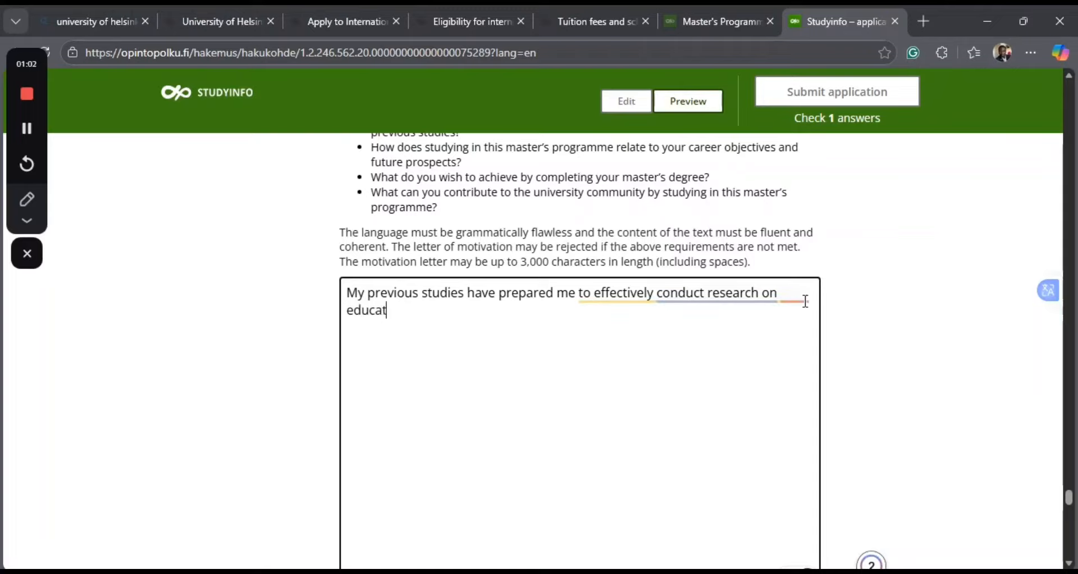
type("ion")
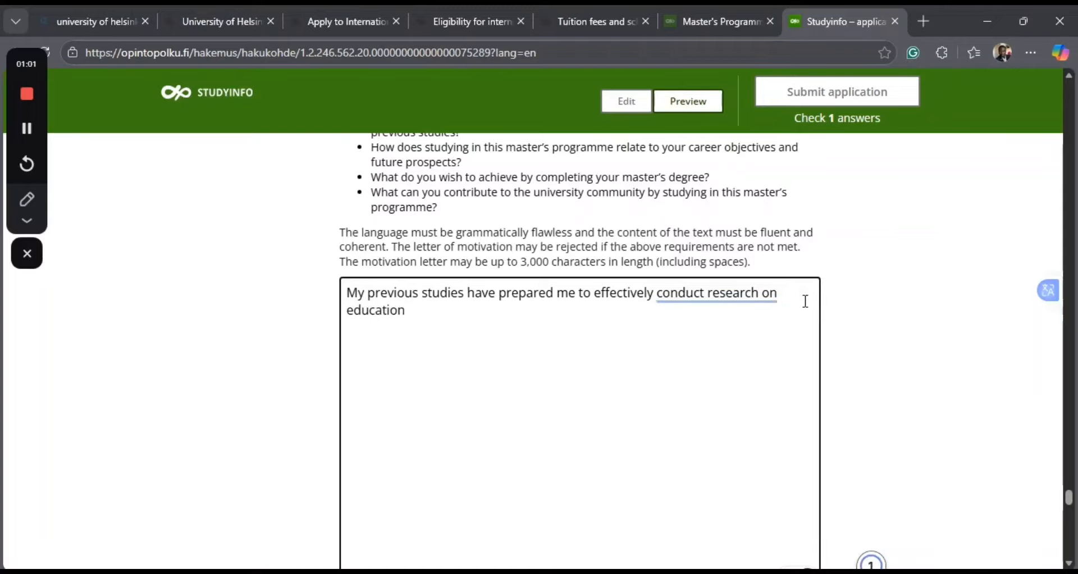
type("al p")
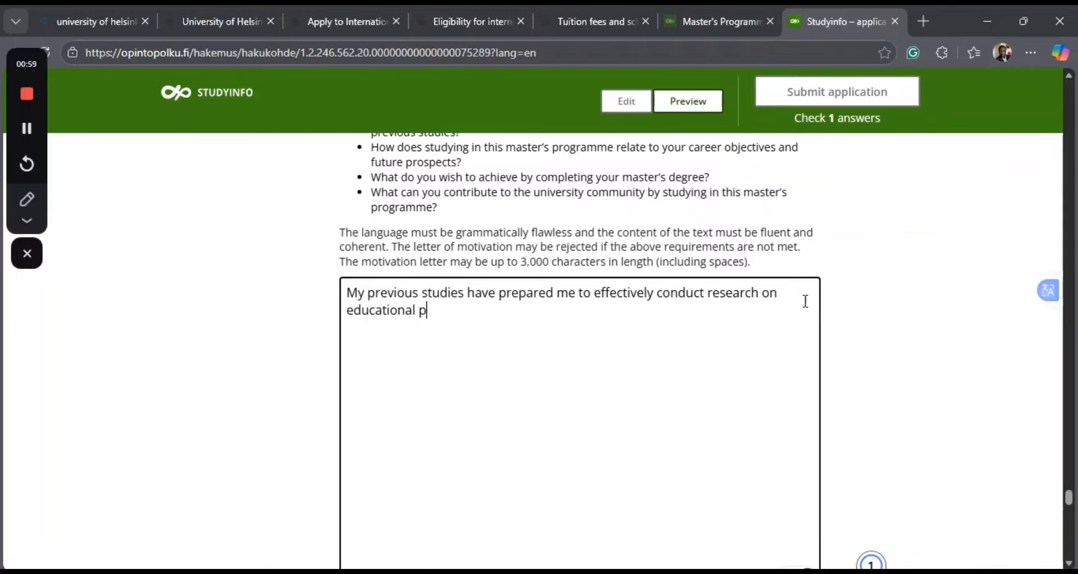
type("rob")
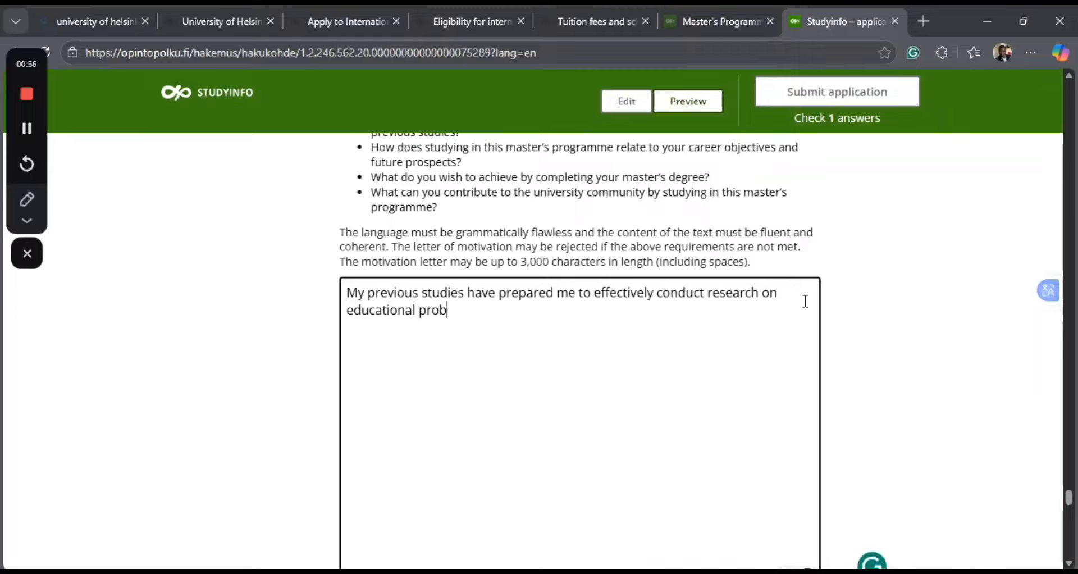
type("le")
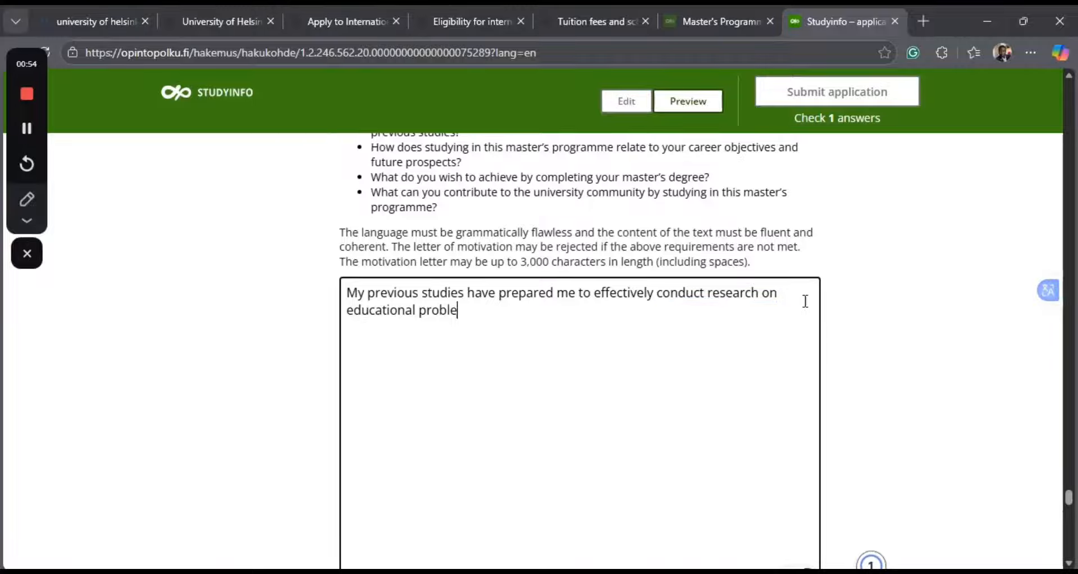
type("ms")
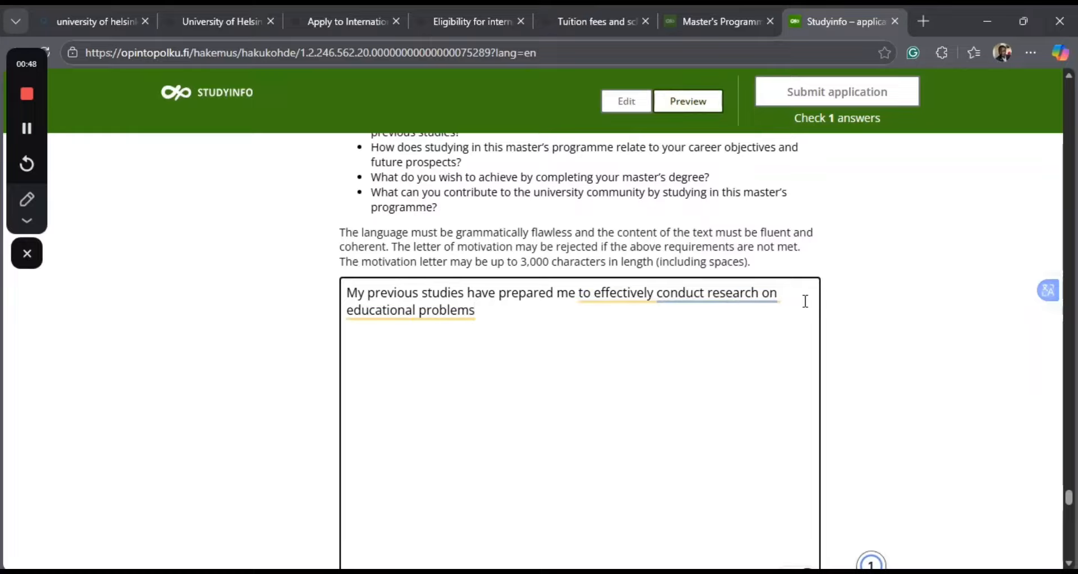
type(" . ")
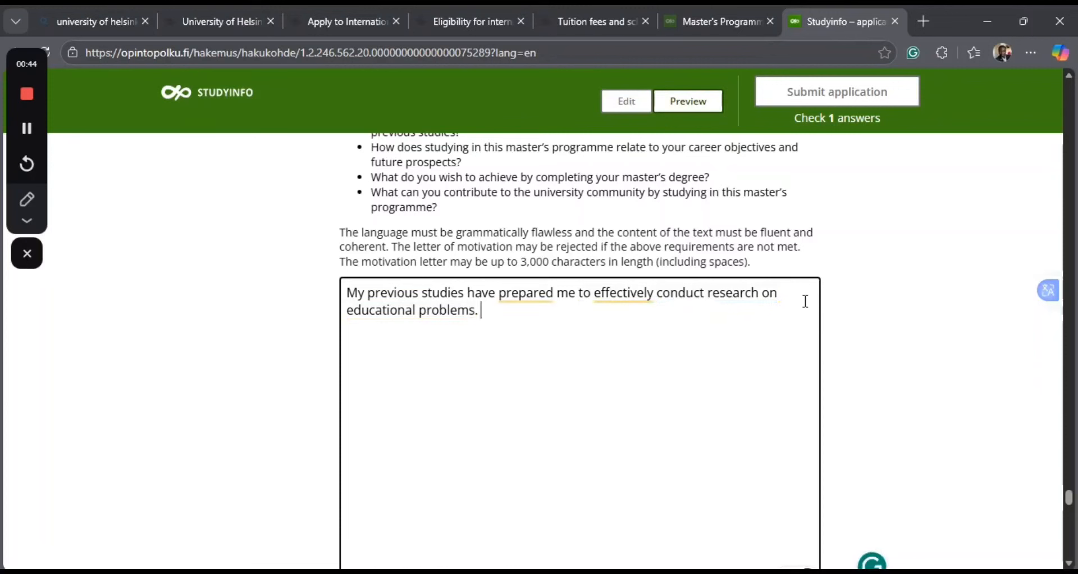
type("i have ")
type("ca")
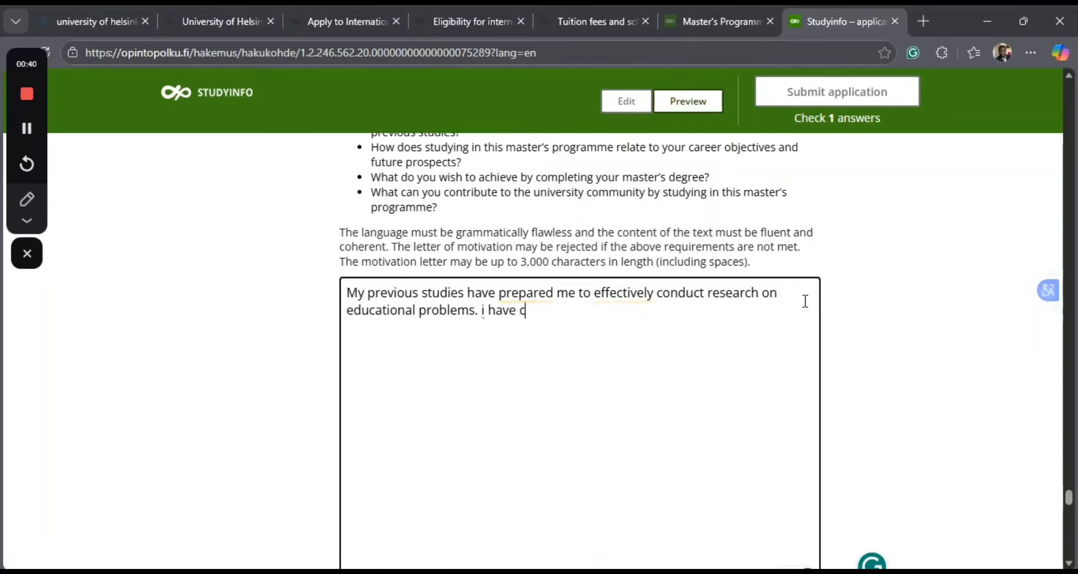
Begin the motivation letter's second sentence with "i have gained".
key("BackSpace")
key("BackSpace")
type("gain")
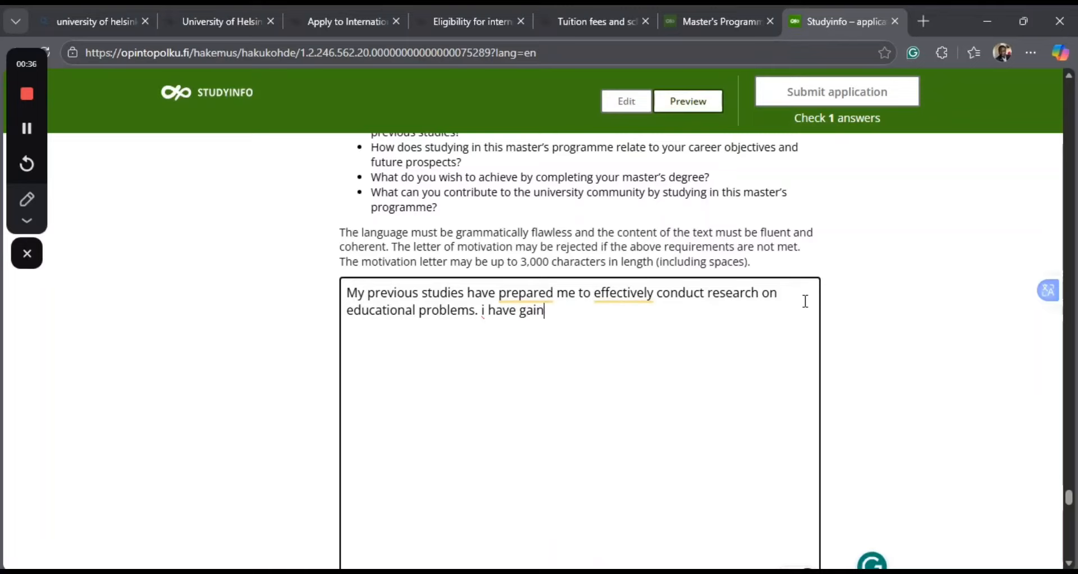
type(" s")
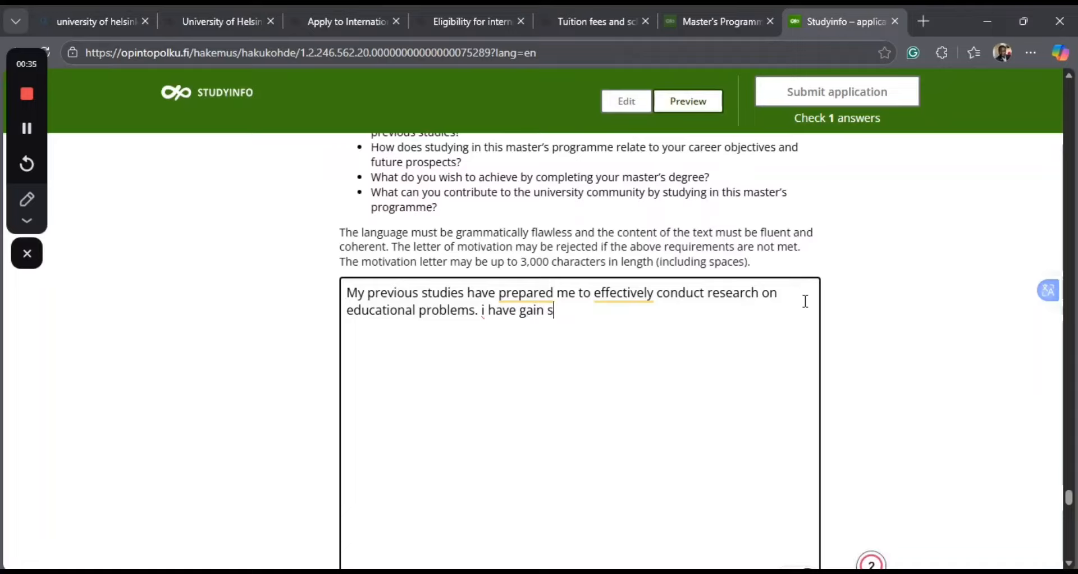
key("BackSpace")
type("ne")
type("xe")
key("BackSpace")
type("ce")
key("BackSpace")
key("BackSpace")
key("BackSpace")
key("BackSpace")
key("BackSpace")
type("ed necessa")
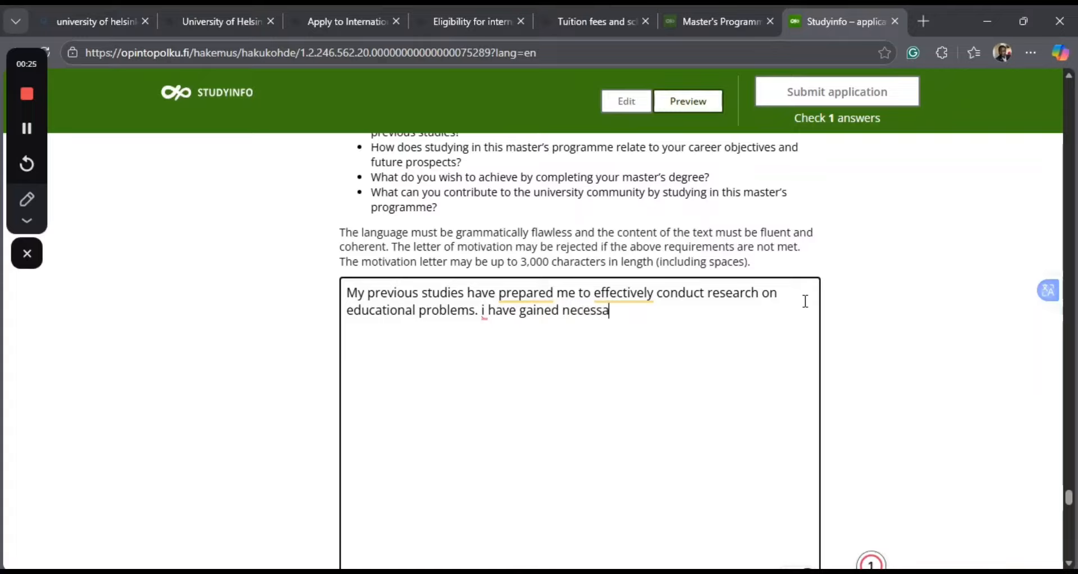
type("ry sk")
type("ills")
Continue the second sentence after "i have gained" with "necessary skills".
key("BackSpace")
type("d")
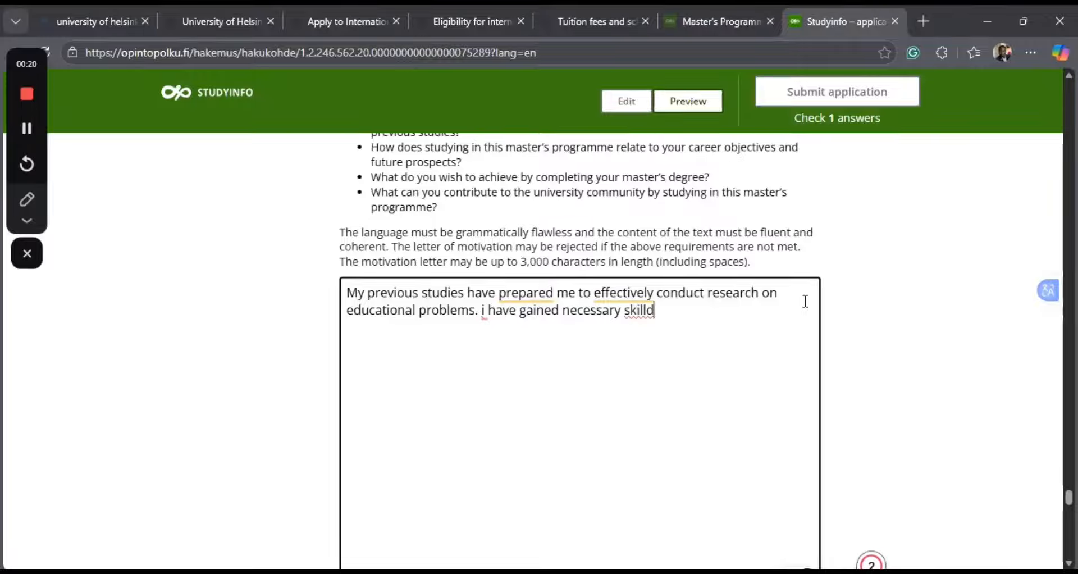
key("BackSpace")
type("s ")
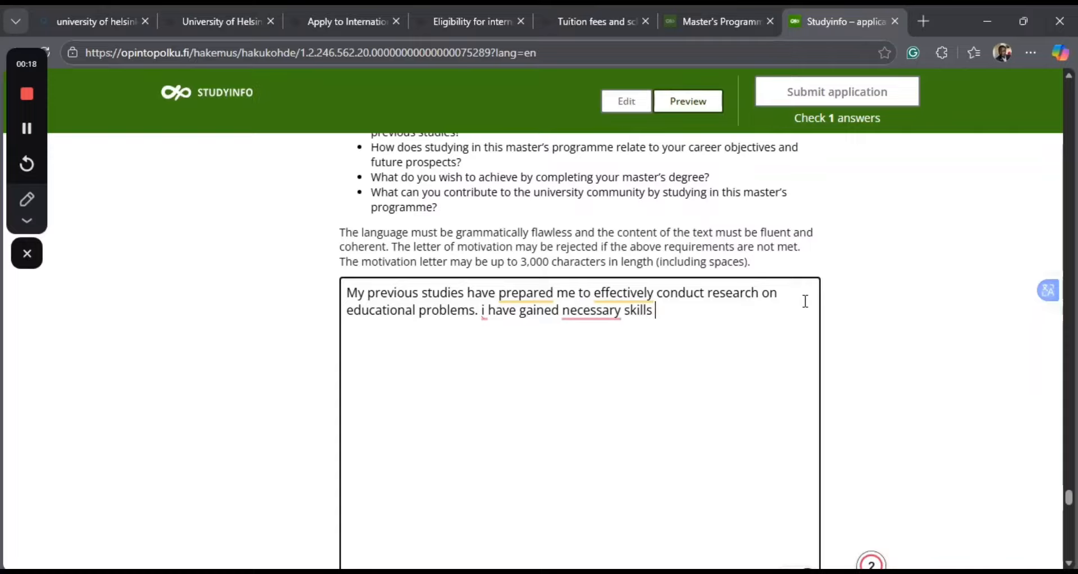
type("re")
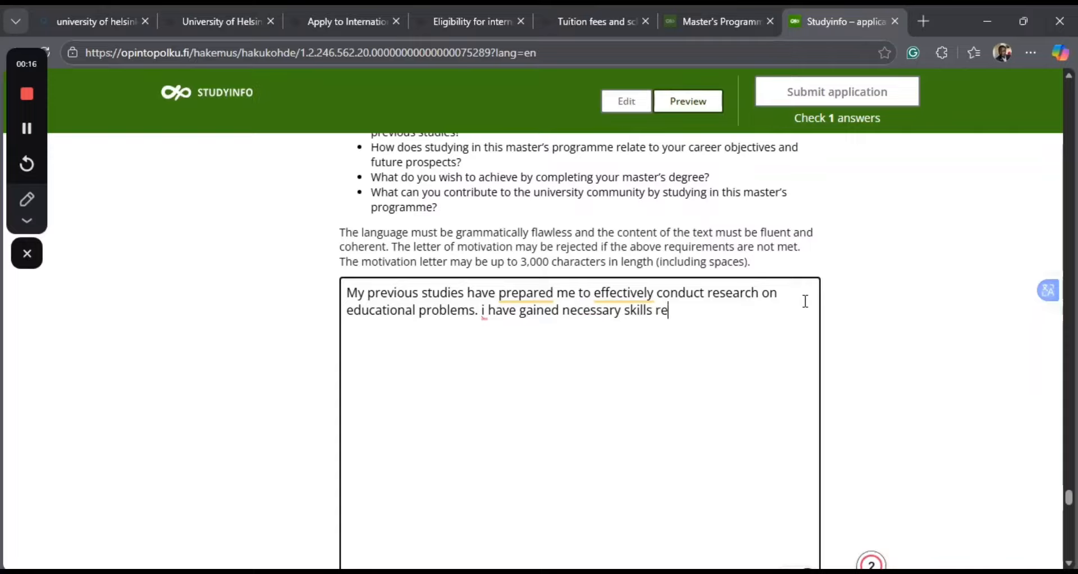
type("lev")
Continue the second sentence after "necessary skills" with "relevant to effectively".
type("ant")
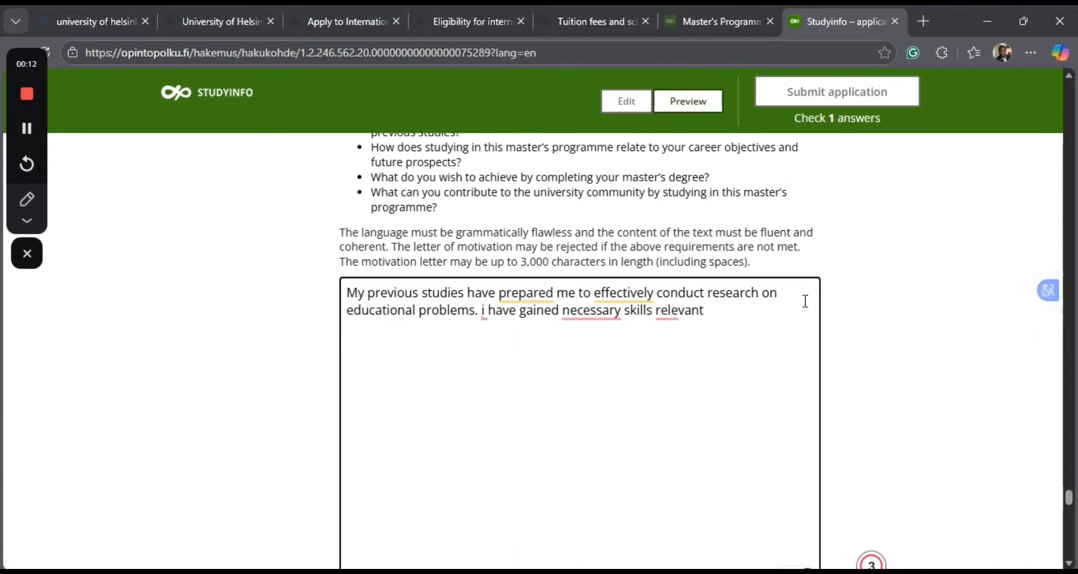
type(" to effecti")
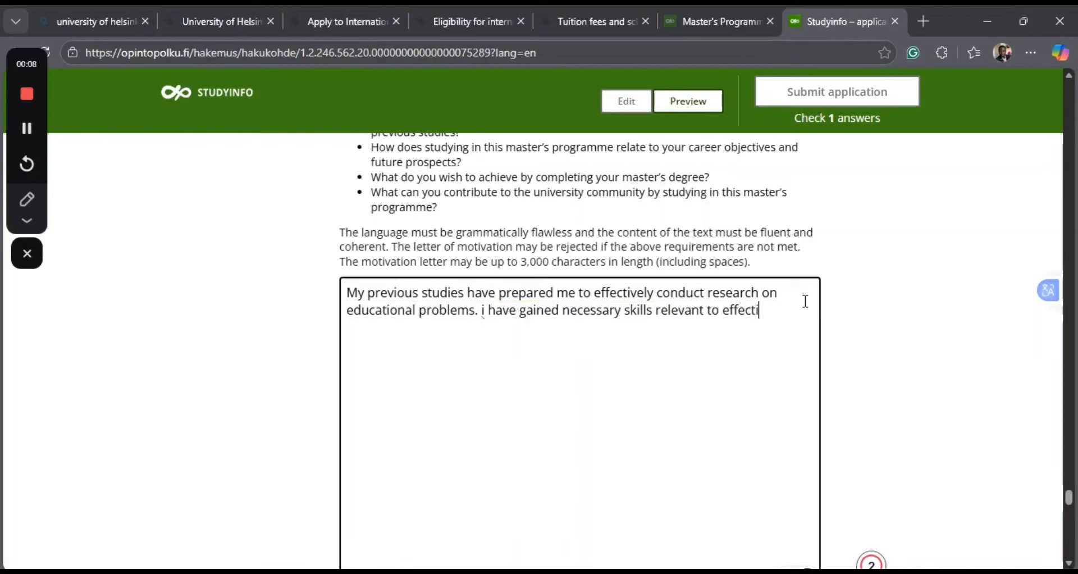
type("vely")
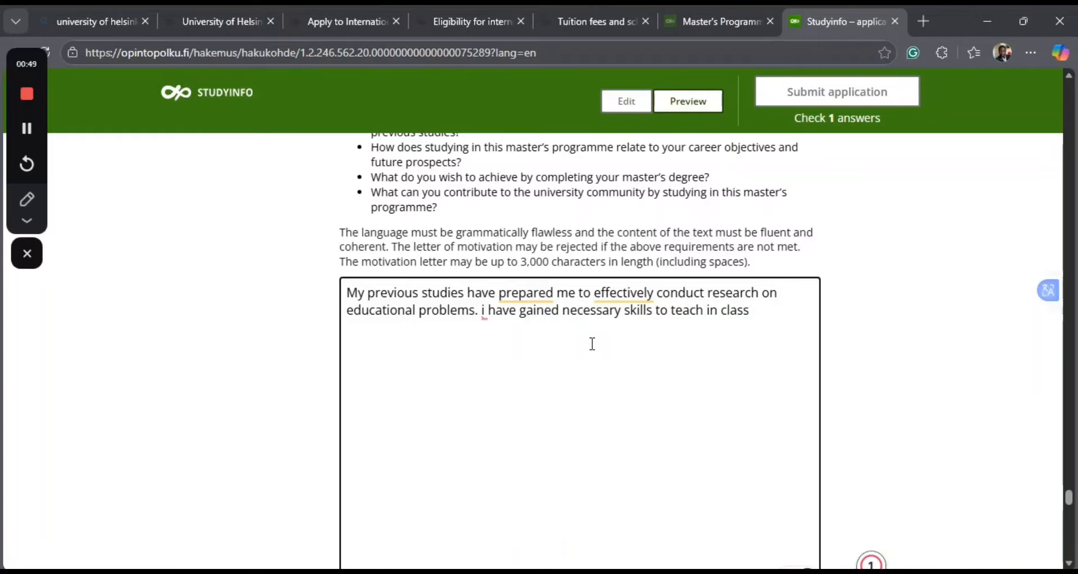
Insert "the" before "necessary skills" in the motivation letter's second sentence.
scroll(622, 397, "down", 2)
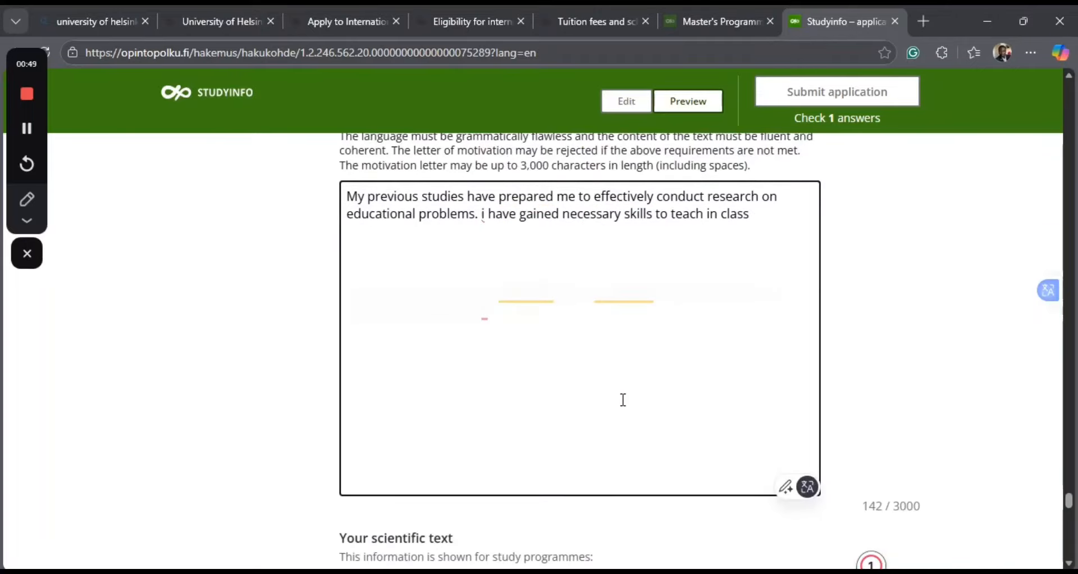
scroll(622, 400, "down", 1)
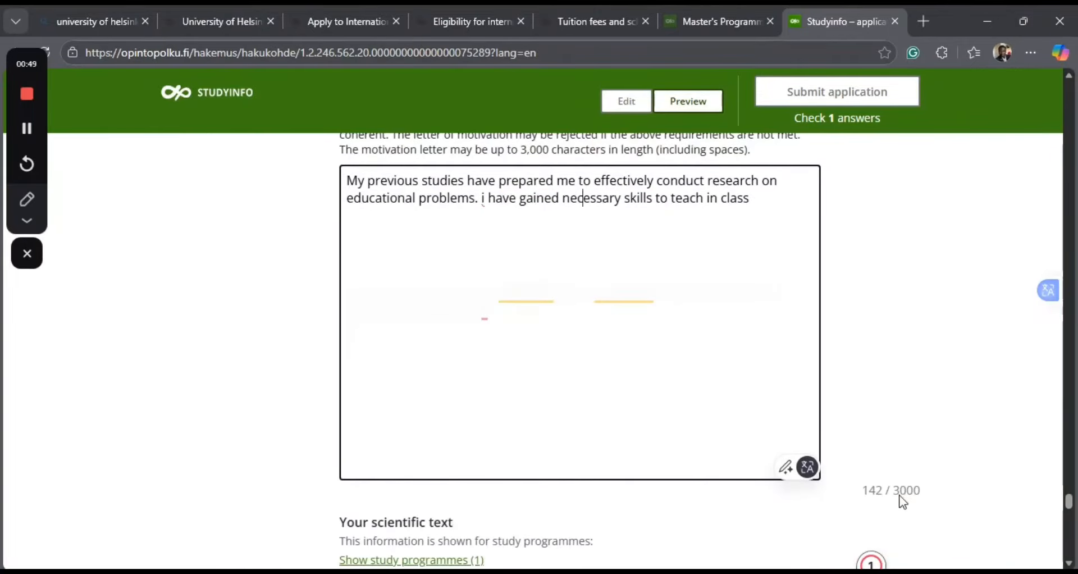
scroll(571, 364, "up", 2)
scroll(570, 364, "up", 2)
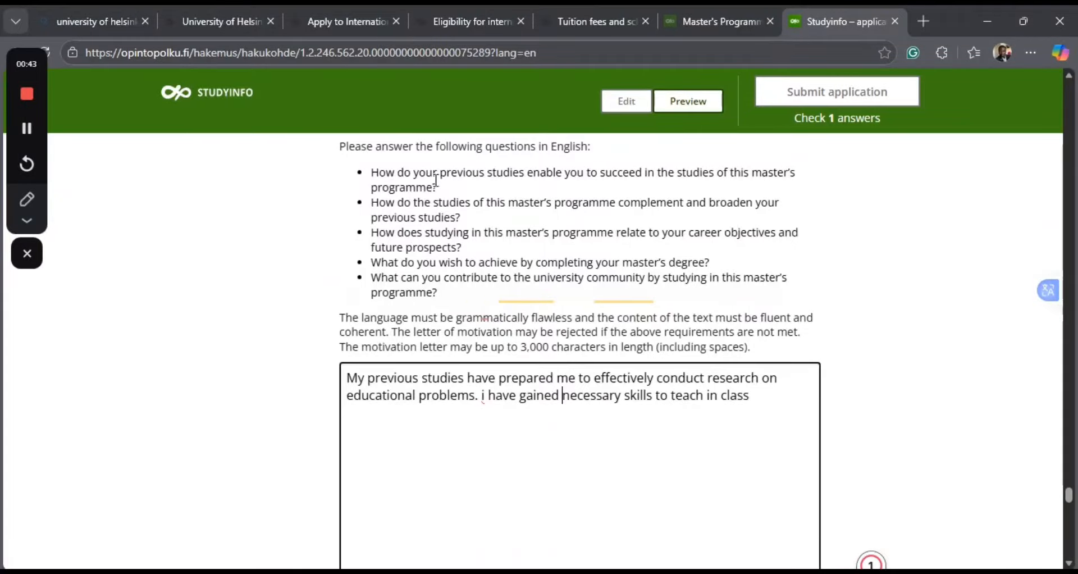
type("the")
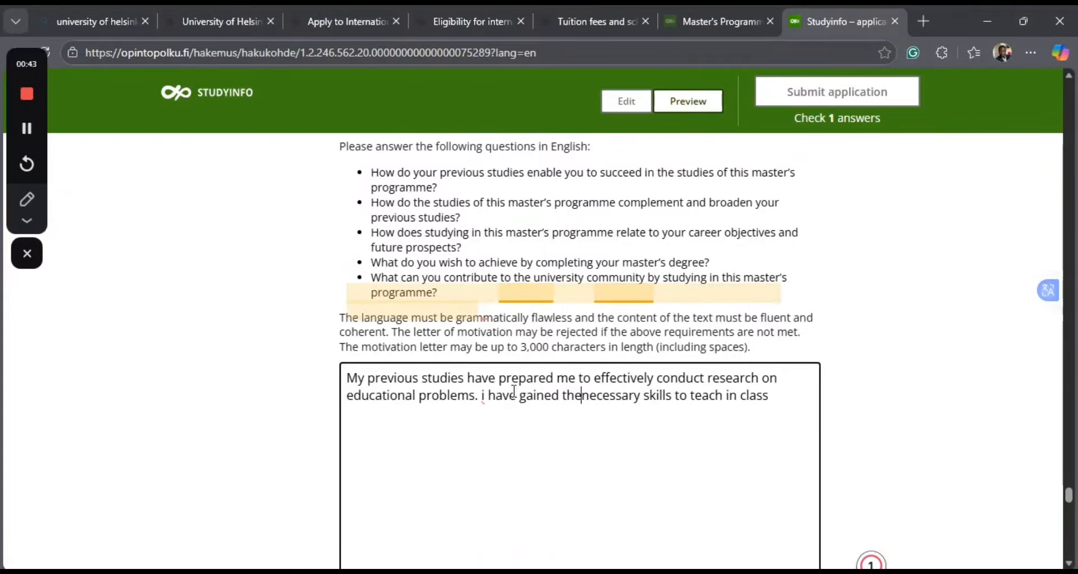
Enter "Abstract" as the start of the answer to the short scientific text question.
scroll(718, 455, "down", 6)
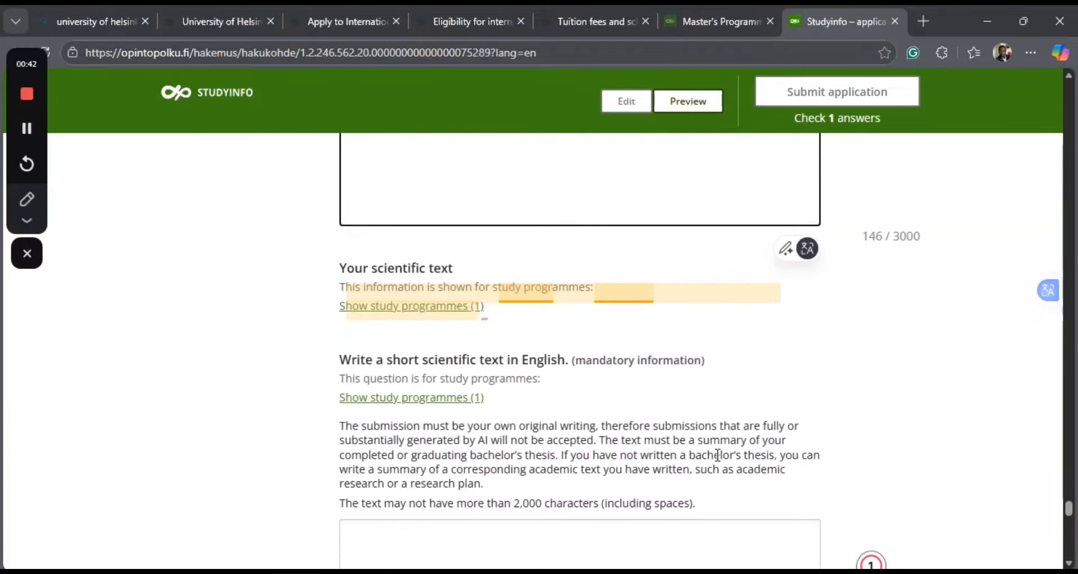
scroll(718, 455, "down", 1)
scroll(717, 455, "down", 2)
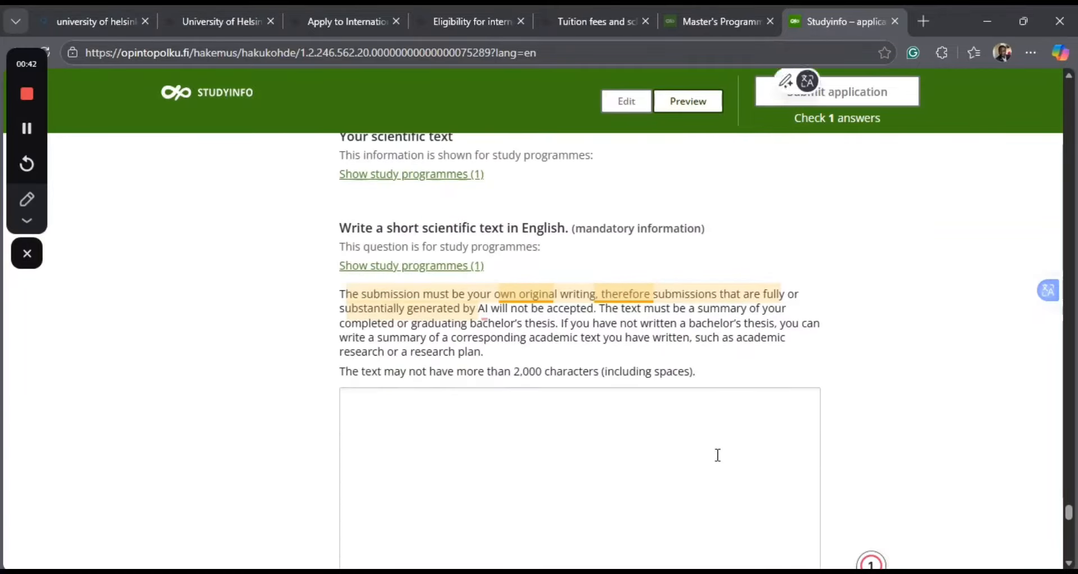
left_click(718, 455)
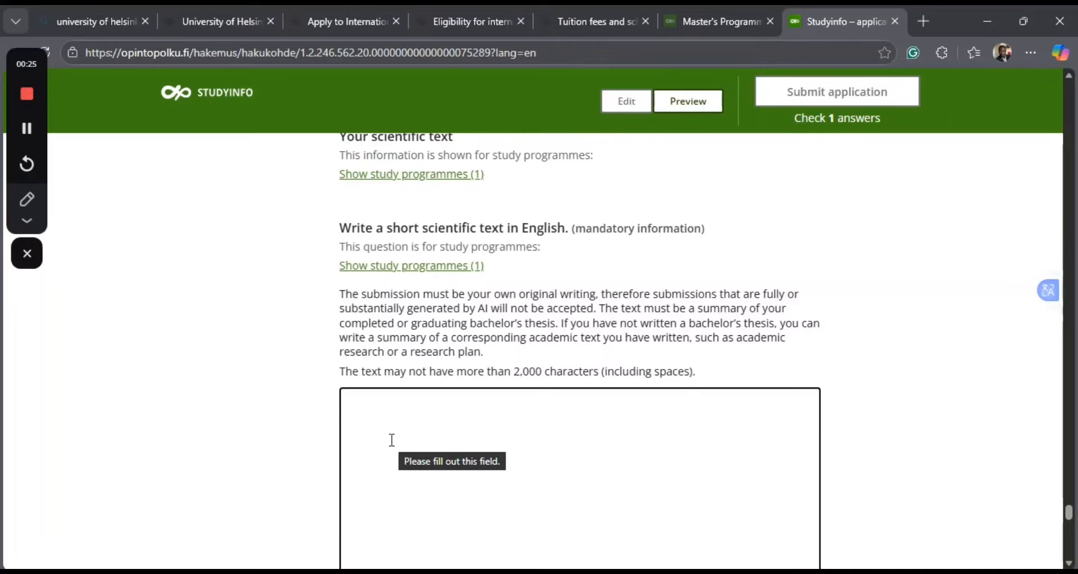
left_click(392, 439)
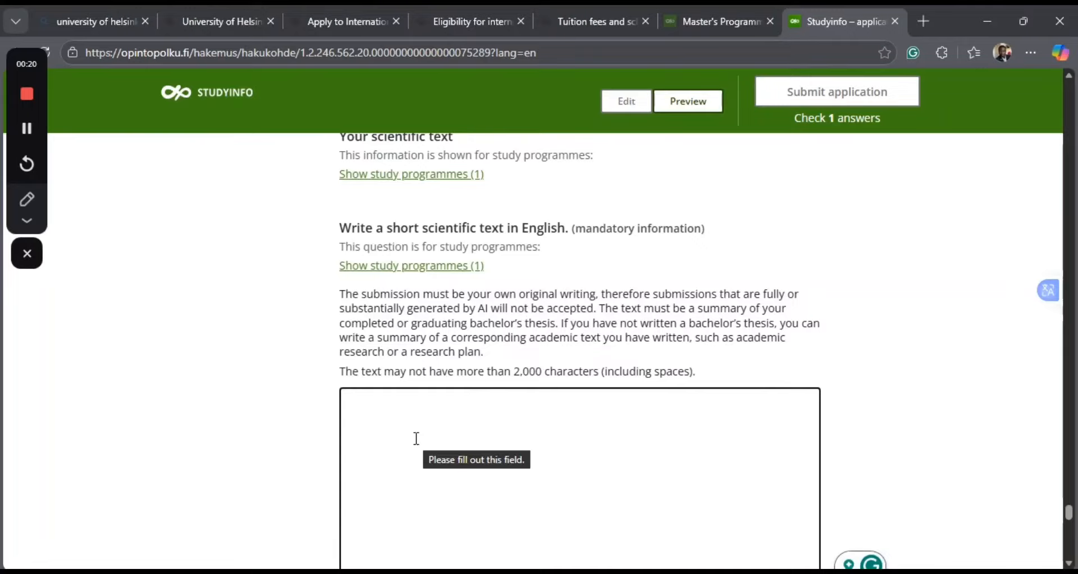
type("A")
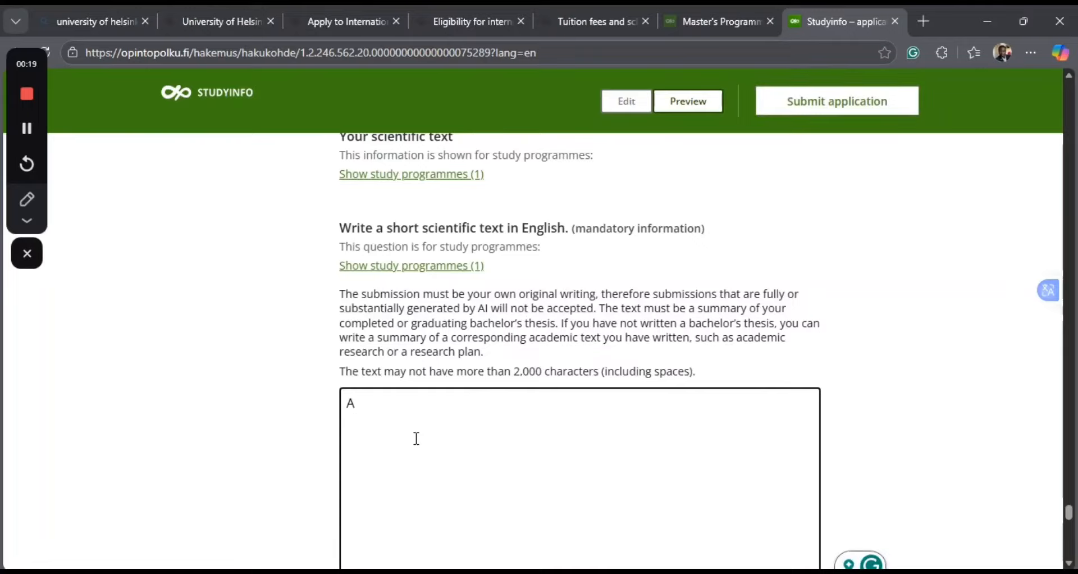
type("b")
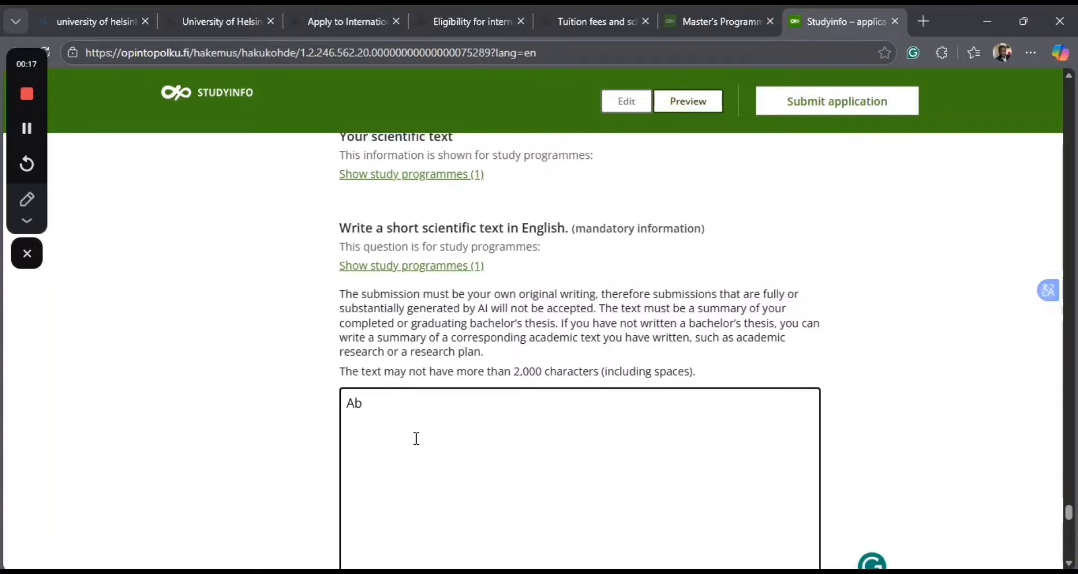
type("stract")
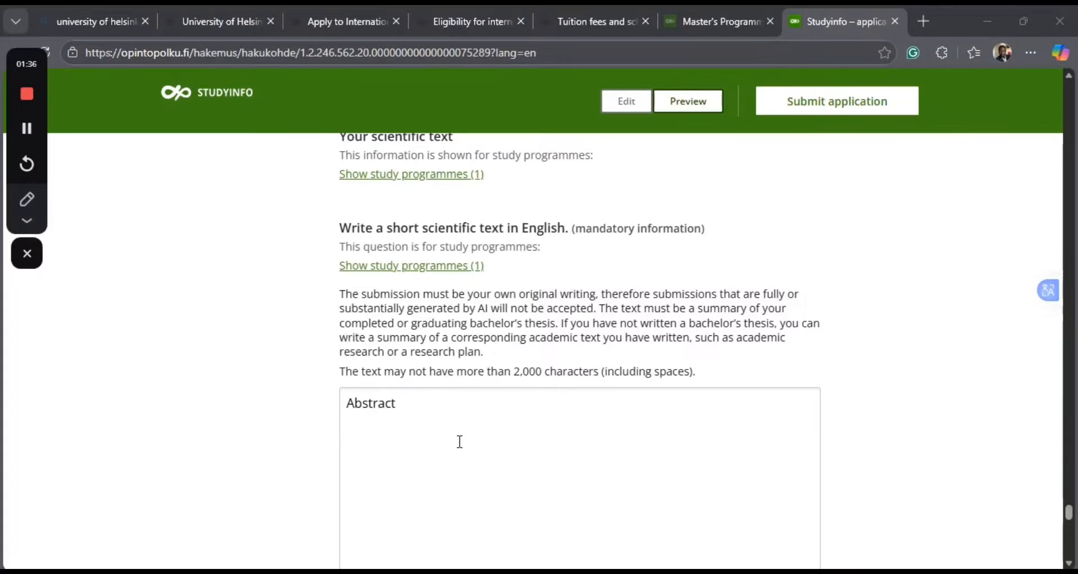
Review the attachment instructions for the Changing Education course descriptions, including file naming, formats and deadline.
scroll(459, 442, "down", 9)
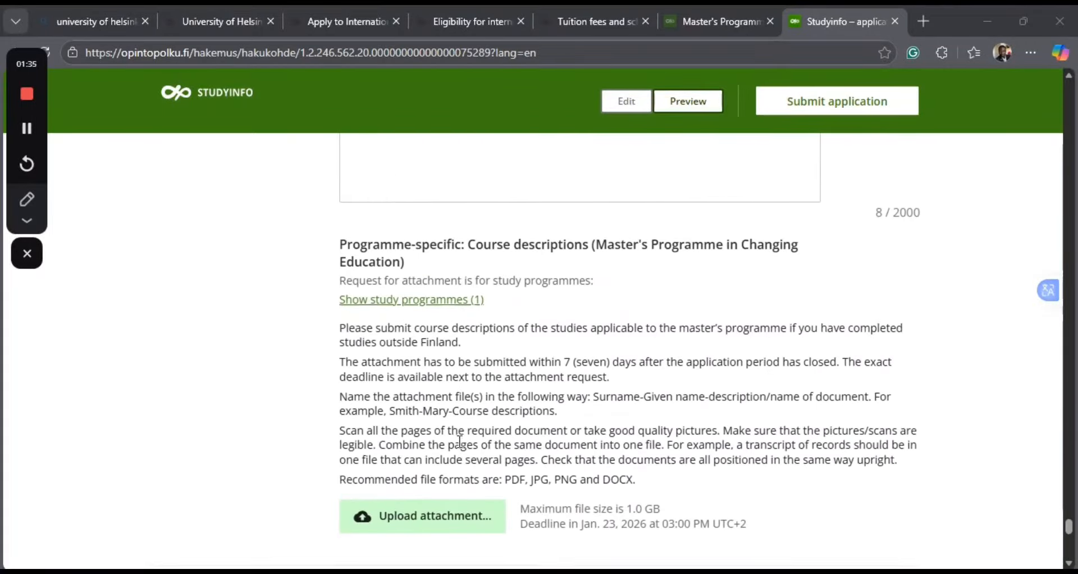
scroll(460, 442, "down", 1)
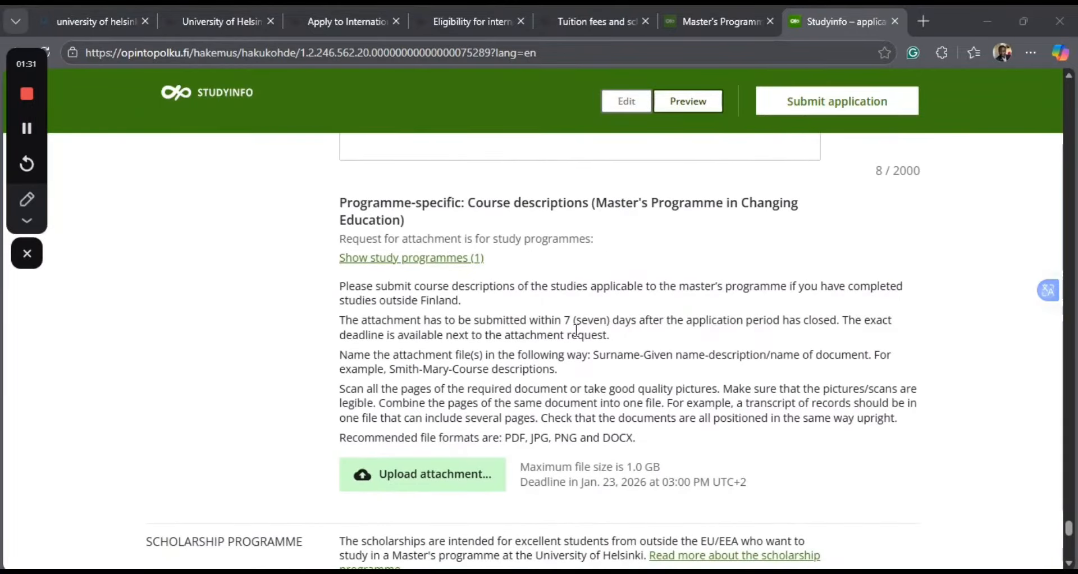
scroll(512, 363, "down", 1)
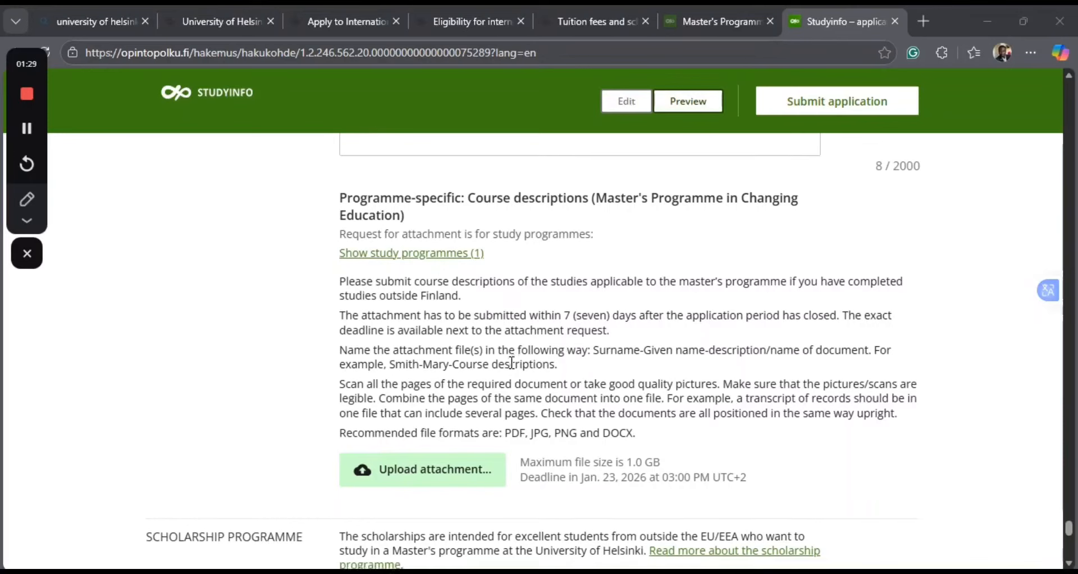
scroll(512, 363, "down", 1)
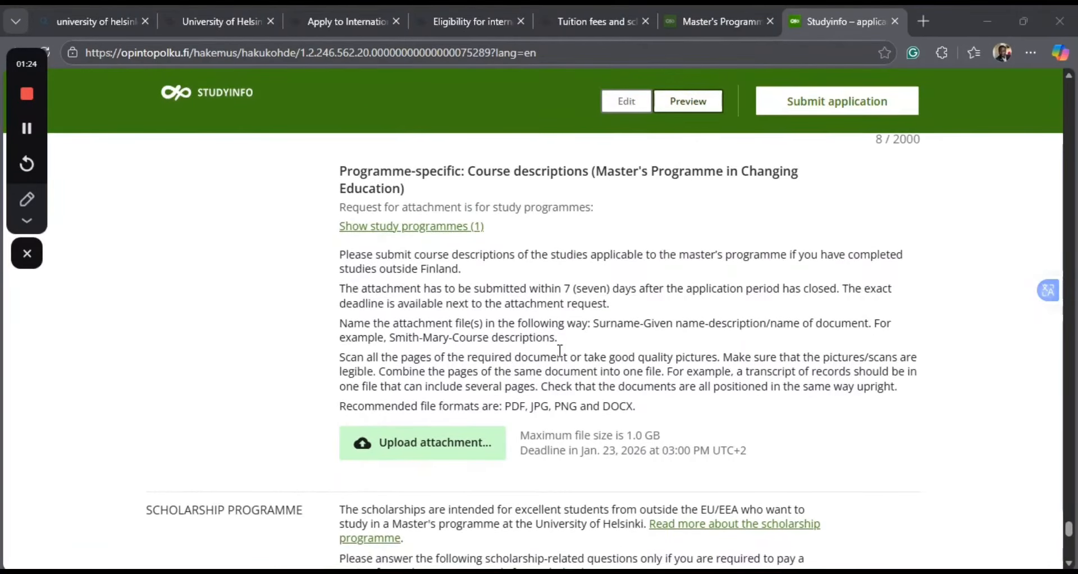
scroll(560, 350, "down", 2)
scroll(561, 351, "up", 1)
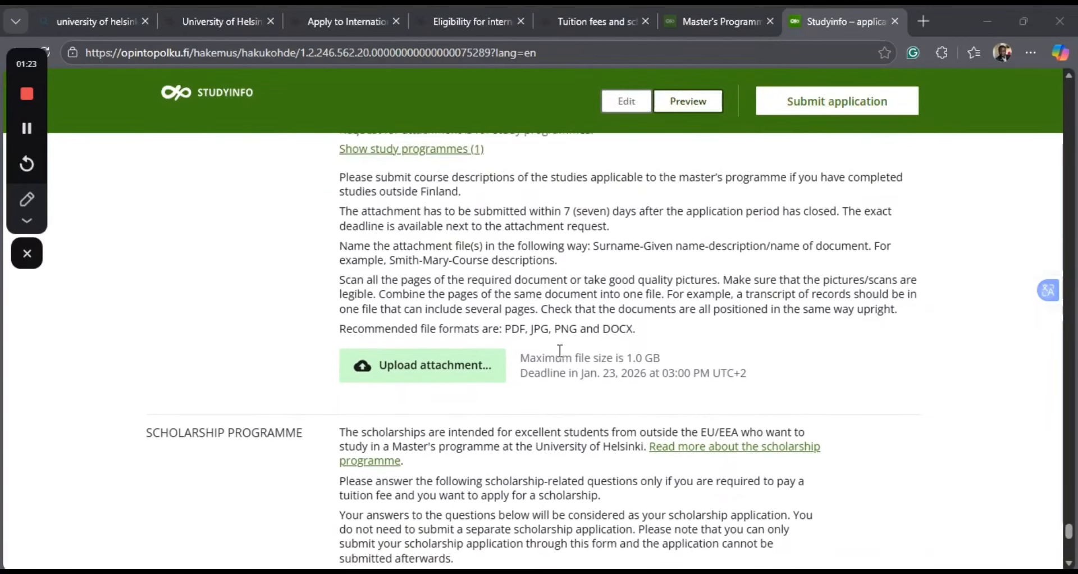
Answer "Yes" to the question about being eligible for and wishing to apply for a scholarship from the scholarship programme.
scroll(560, 351, "up", 2)
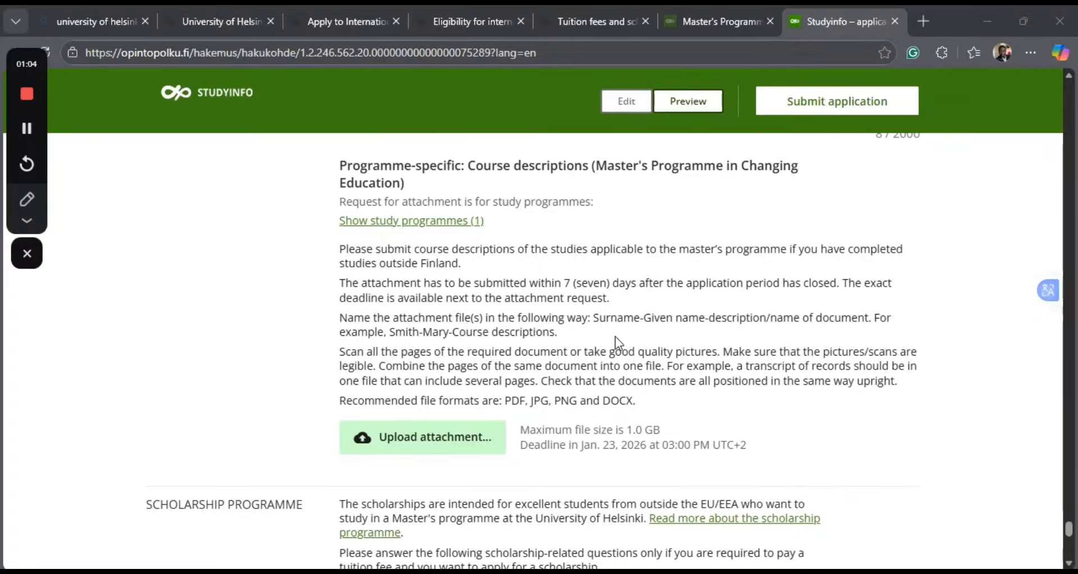
scroll(618, 341, "down", 5)
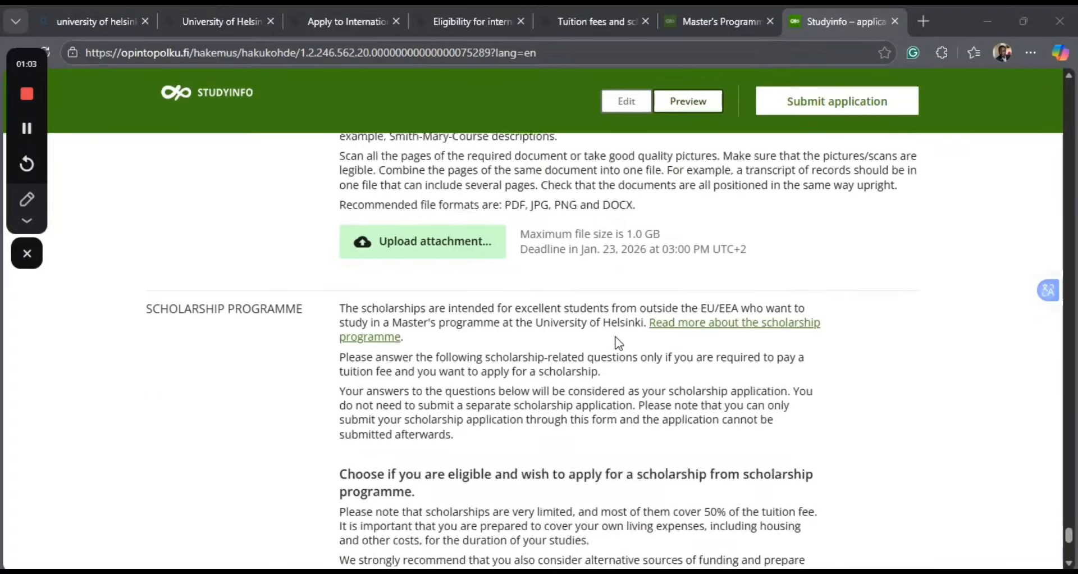
scroll(618, 341, "down", 1)
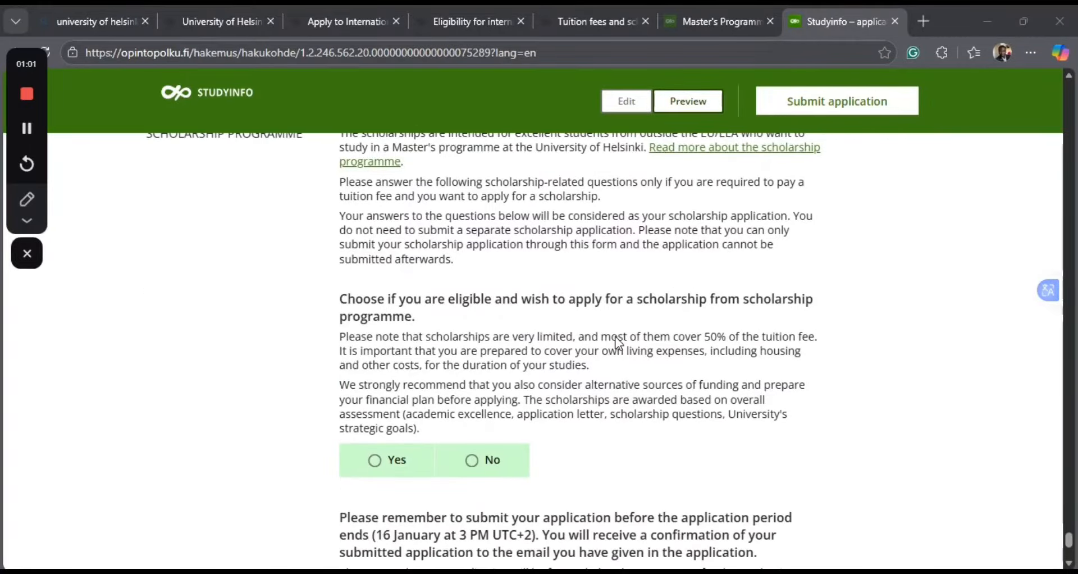
scroll(618, 342, "up", 1)
scroll(619, 342, "down", 1)
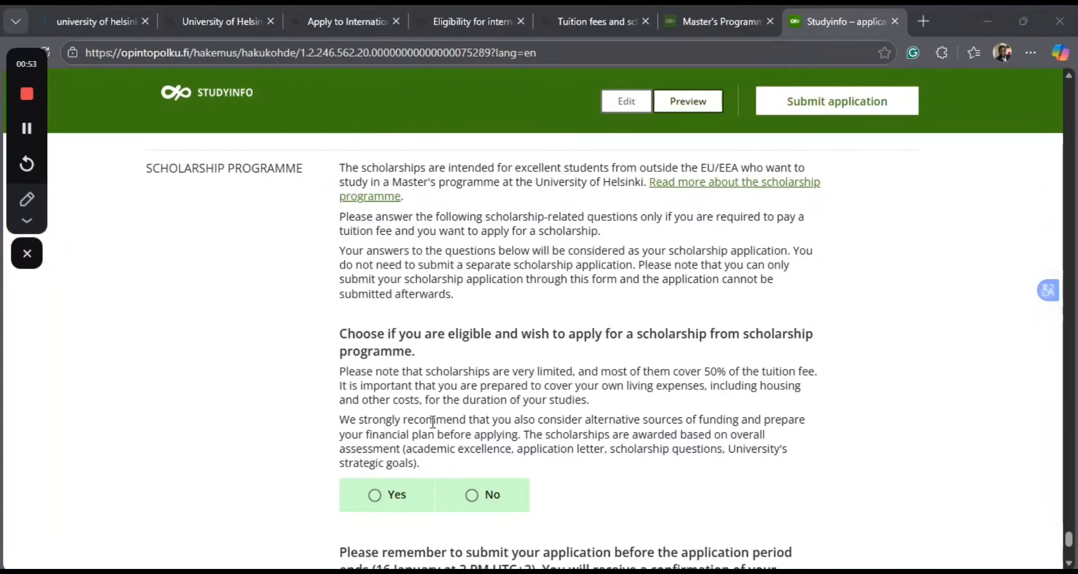
left_click(374, 497)
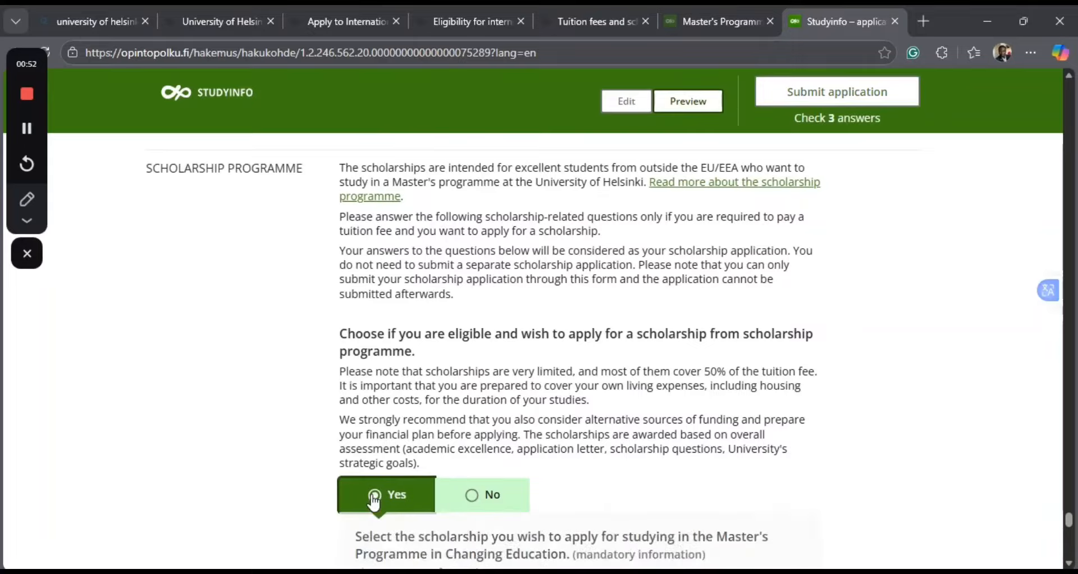
Choose the 100% tuition fee waiver as the scholarship for the Master's Programme in Changing Education.
scroll(653, 428, "down", 1)
scroll(653, 427, "down", 3)
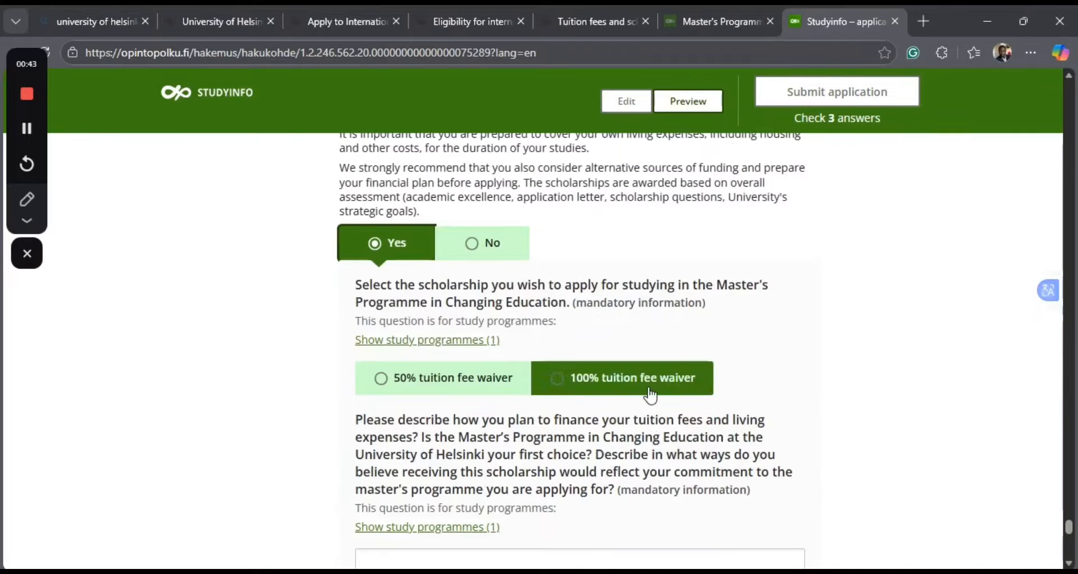
left_click(566, 380)
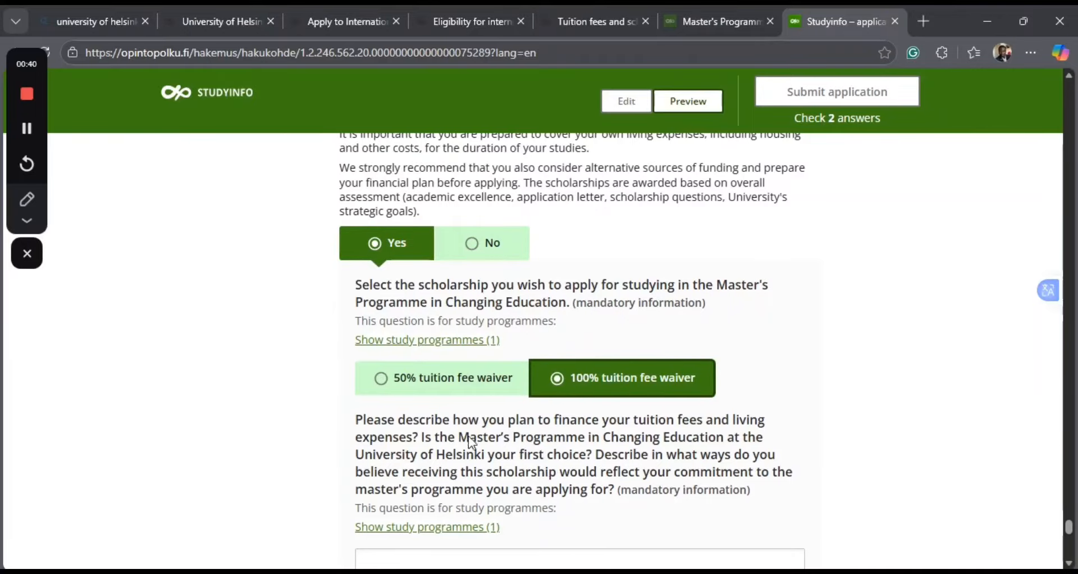
Replace the started word in the answer on financing tuition fees and living expenses with "economic sityation".
scroll(457, 441, "down", 1)
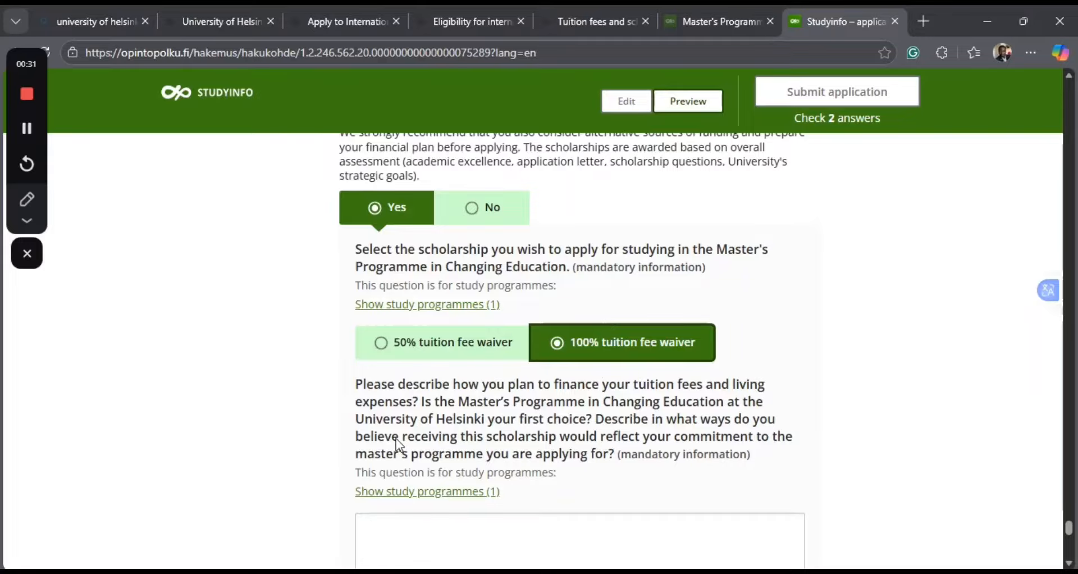
scroll(528, 410, "down", 2)
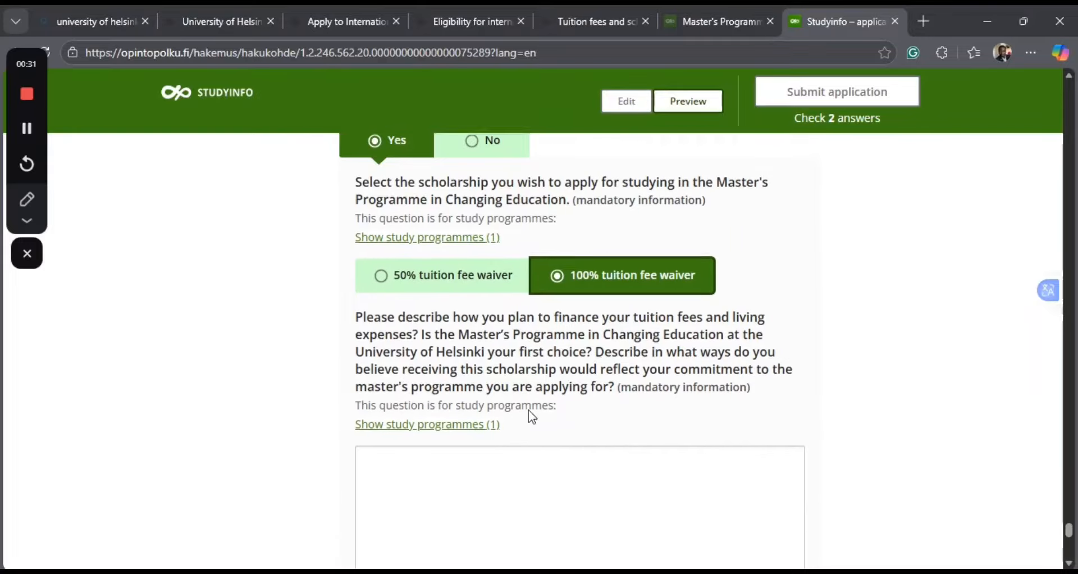
scroll(528, 410, "down", 1)
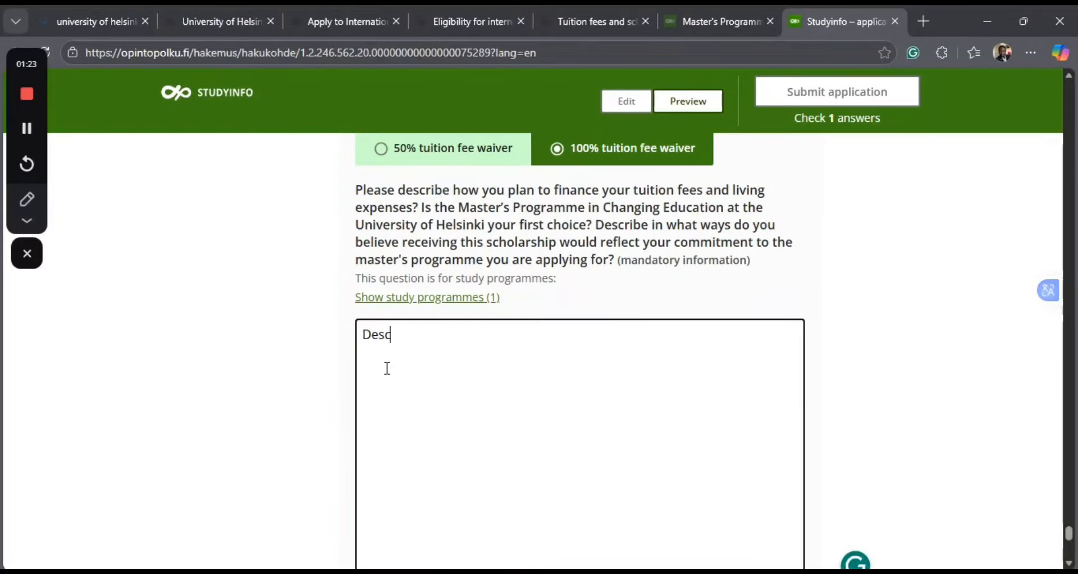
key("BackSpace")
key("BackSpace")
key("BackSpace")
key("BackSpace")
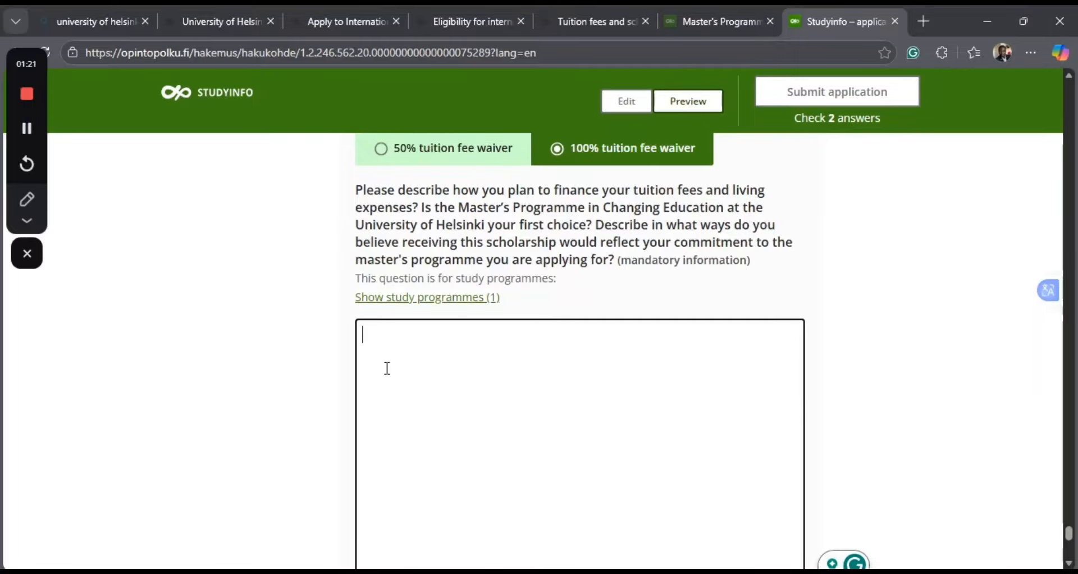
type("economic sityatio")
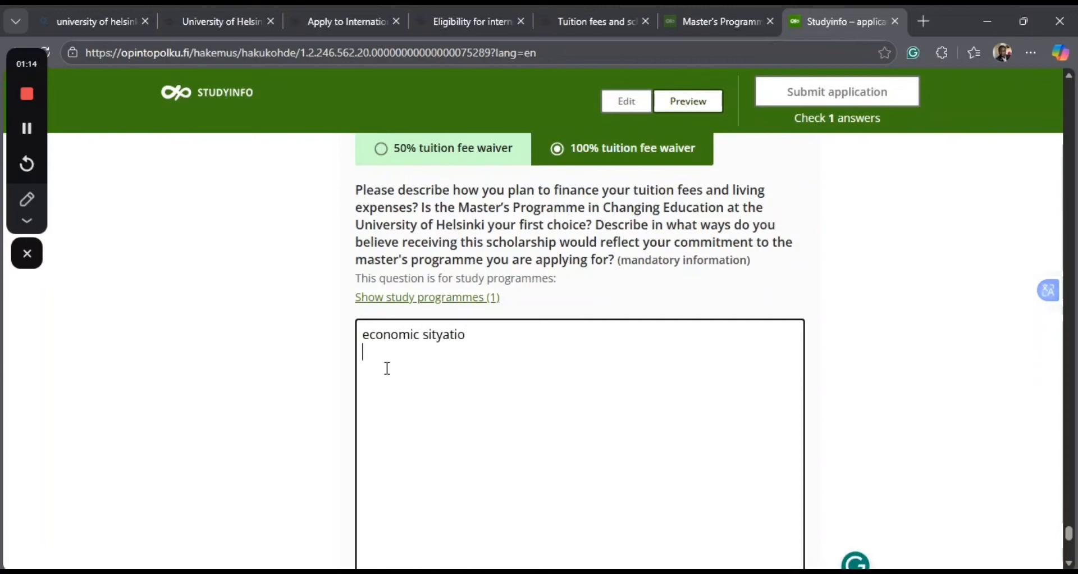
key("BackSpace")
key("BackSpace")
key("BackSpace")
type("on")
key("Return")
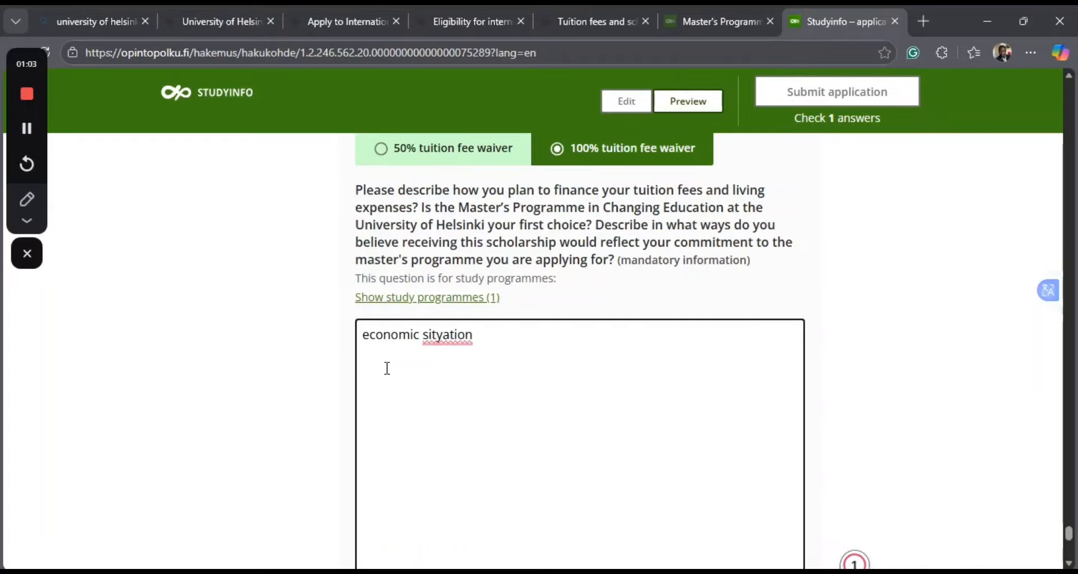
Correct the misspelled second word of the financing answer to "situation" and start a new line below it.
left_click(450, 337)
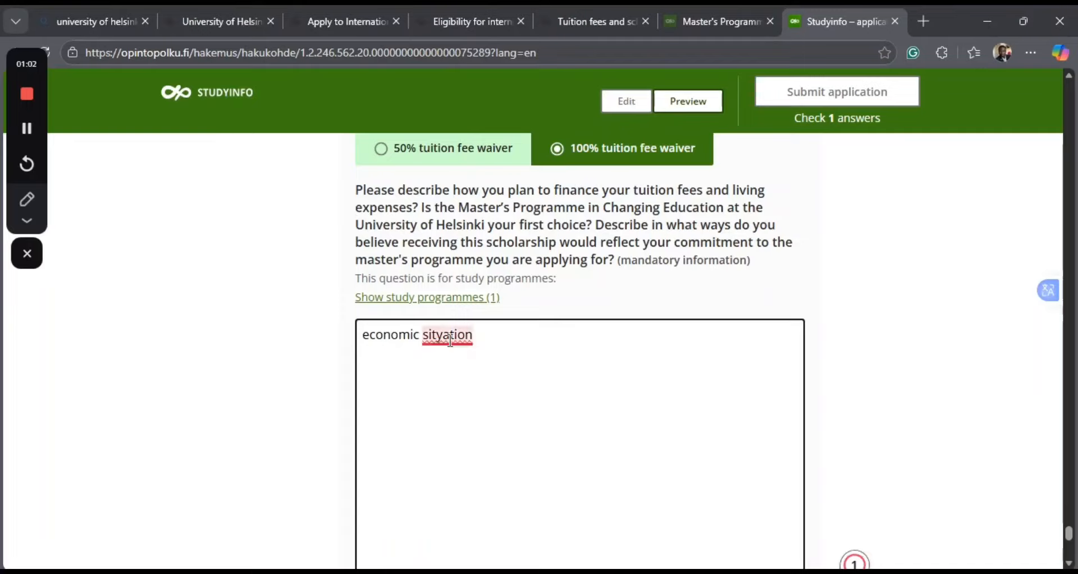
left_click(456, 402)
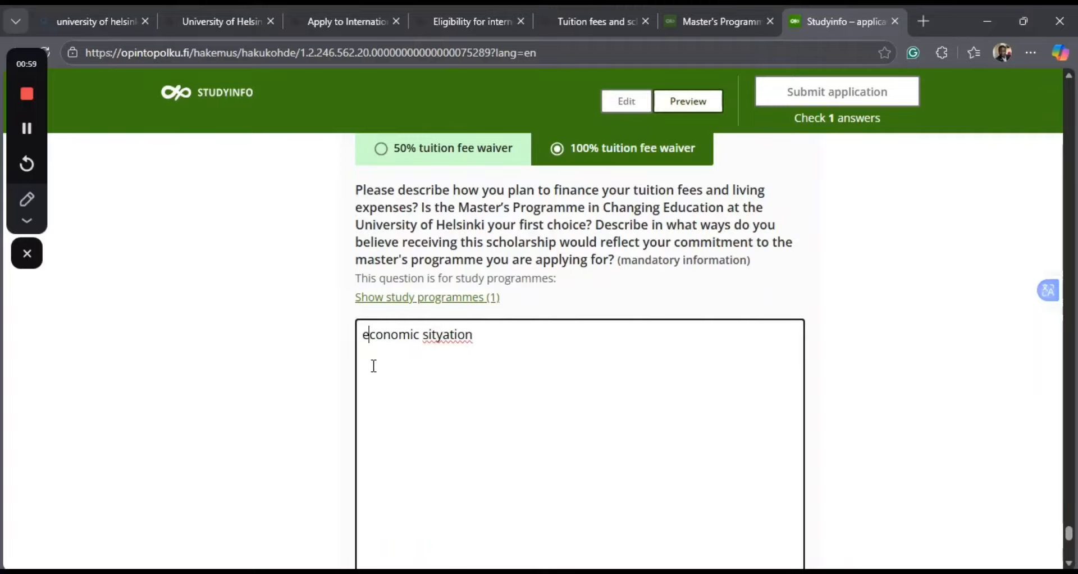
left_click(464, 336)
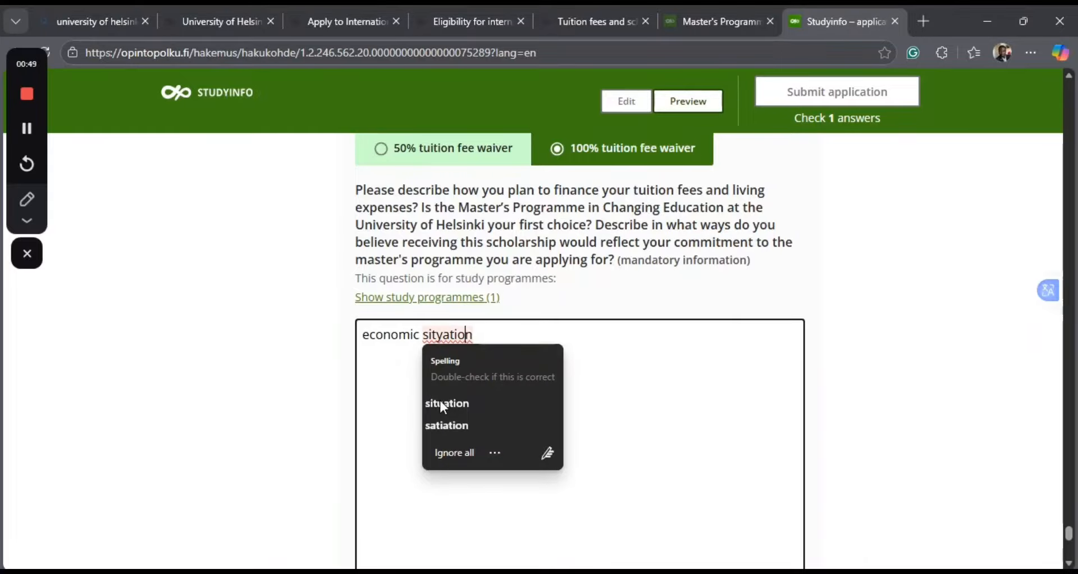
left_click(442, 403)
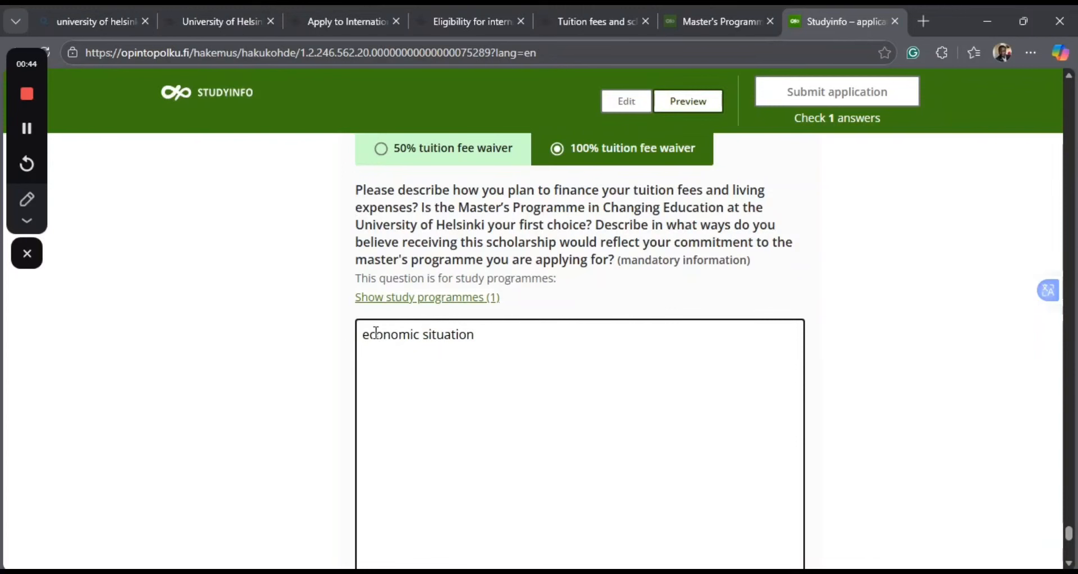
key("Return")
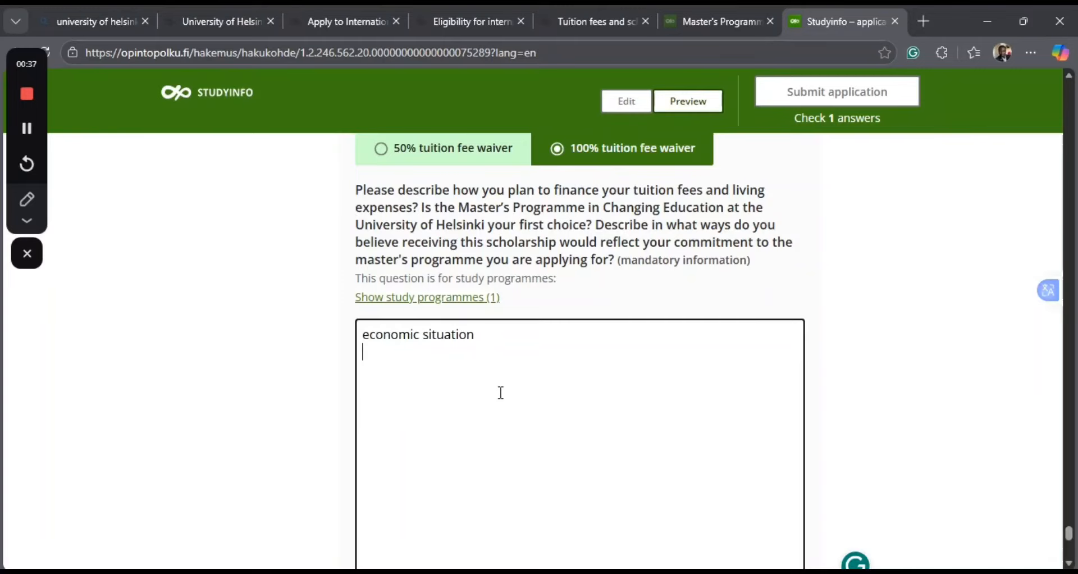
Answer "No" to the question about having applied for other scholarships.
scroll(622, 385, "down", 5)
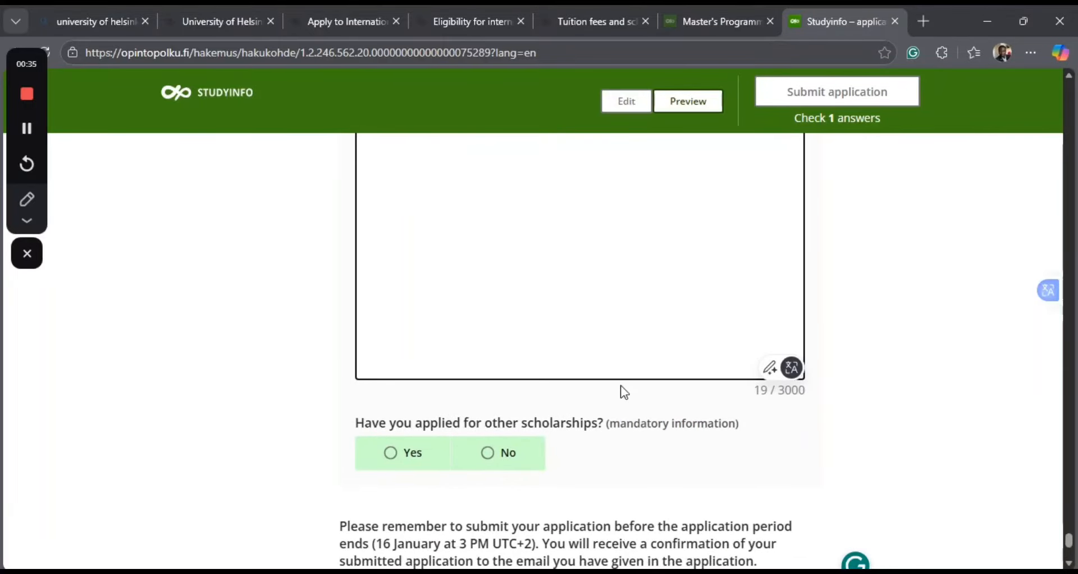
scroll(625, 391, "down", 2)
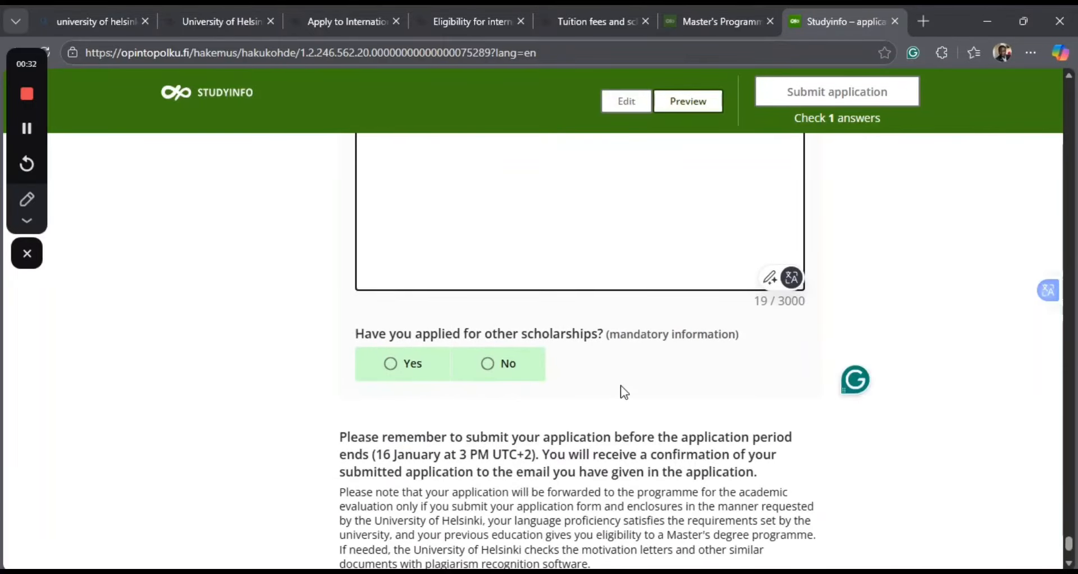
scroll(625, 392, "down", 1)
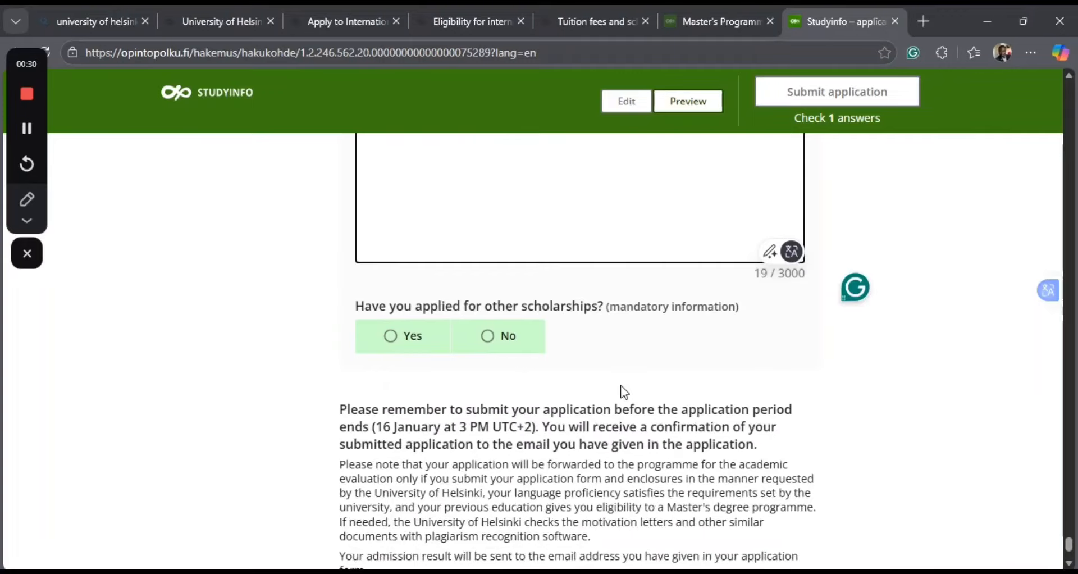
scroll(623, 389, "up", 3)
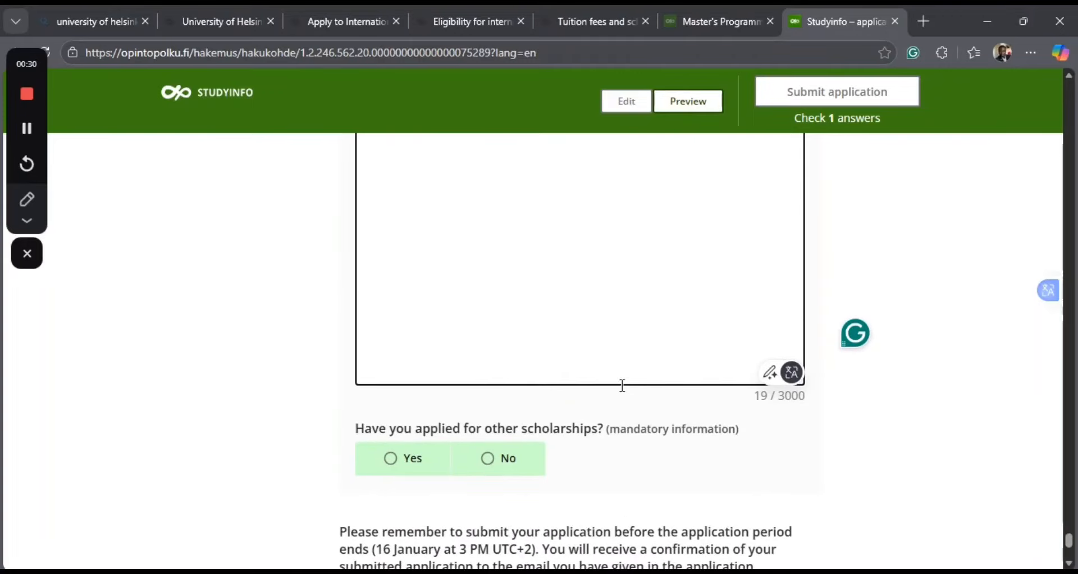
scroll(623, 385, "down", 1)
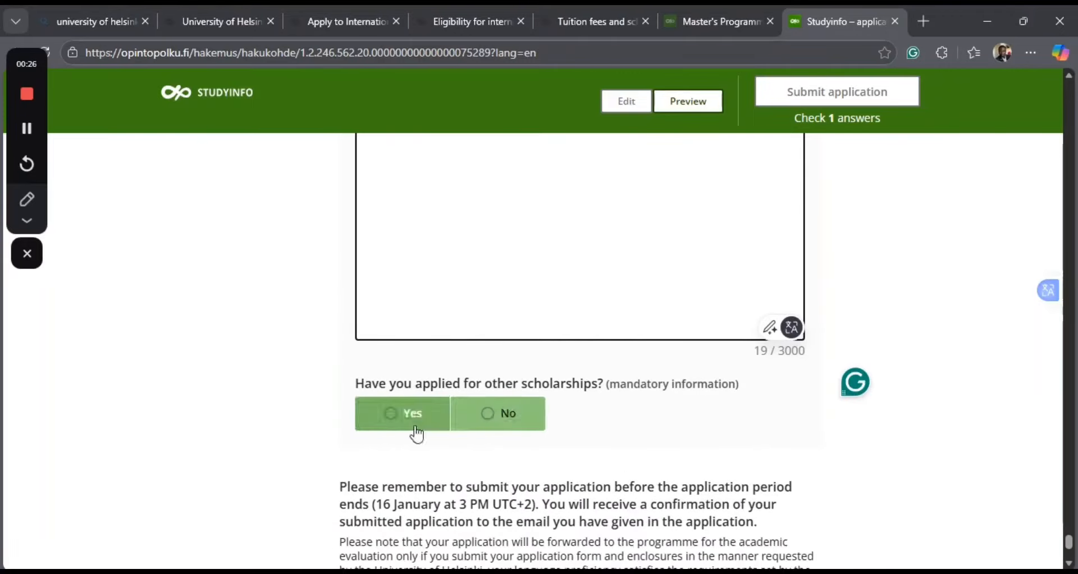
left_click(506, 415)
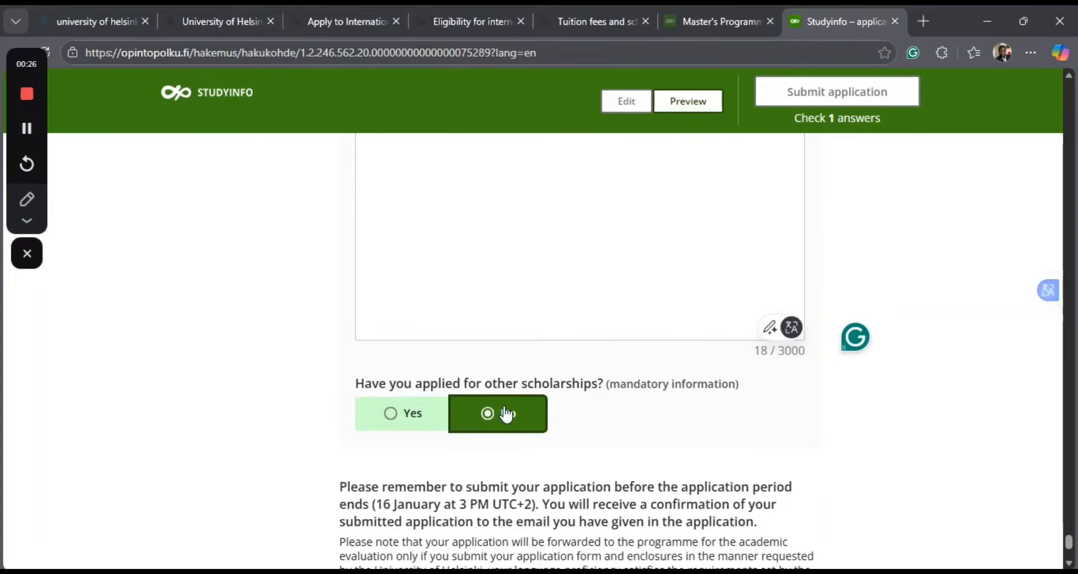
Review the closing submission notes and the completed scholarship answers at the end of the application.
scroll(671, 466, "down", 2)
scroll(670, 466, "down", 2)
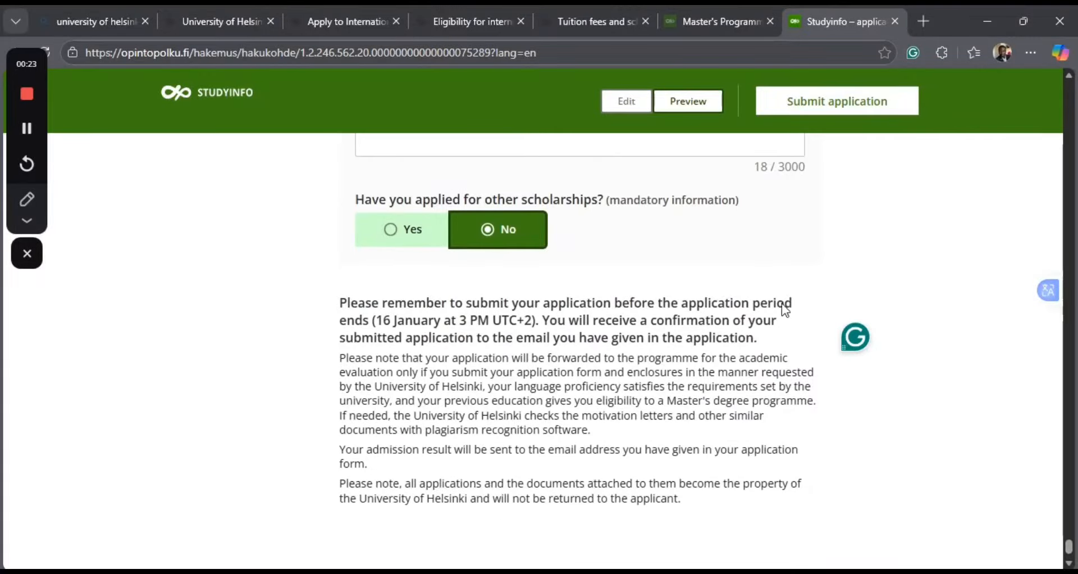
scroll(783, 306, "up", 5)
scroll(784, 309, "up", 5)
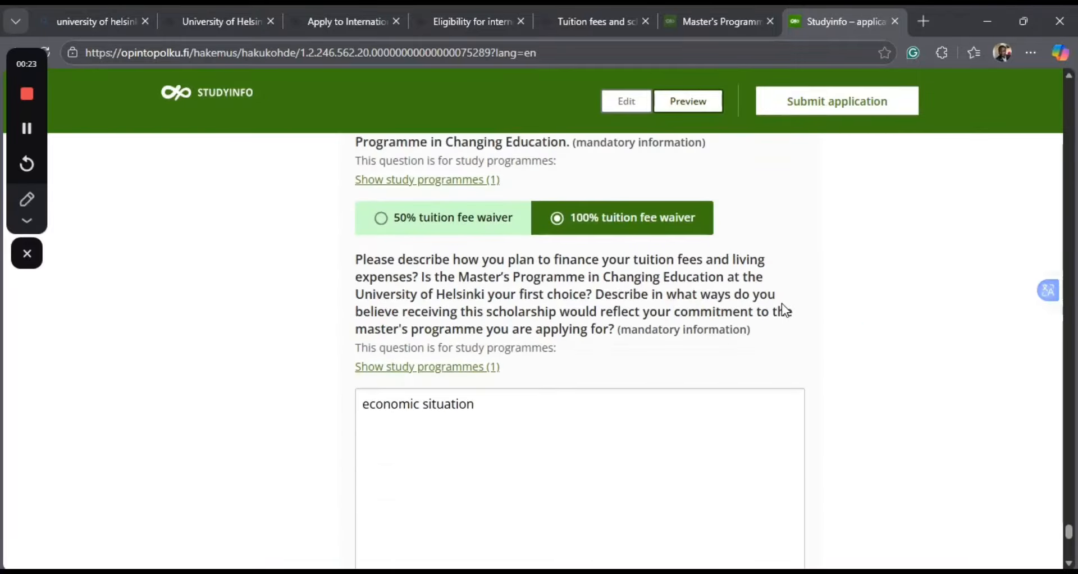
scroll(781, 303, "down", 1)
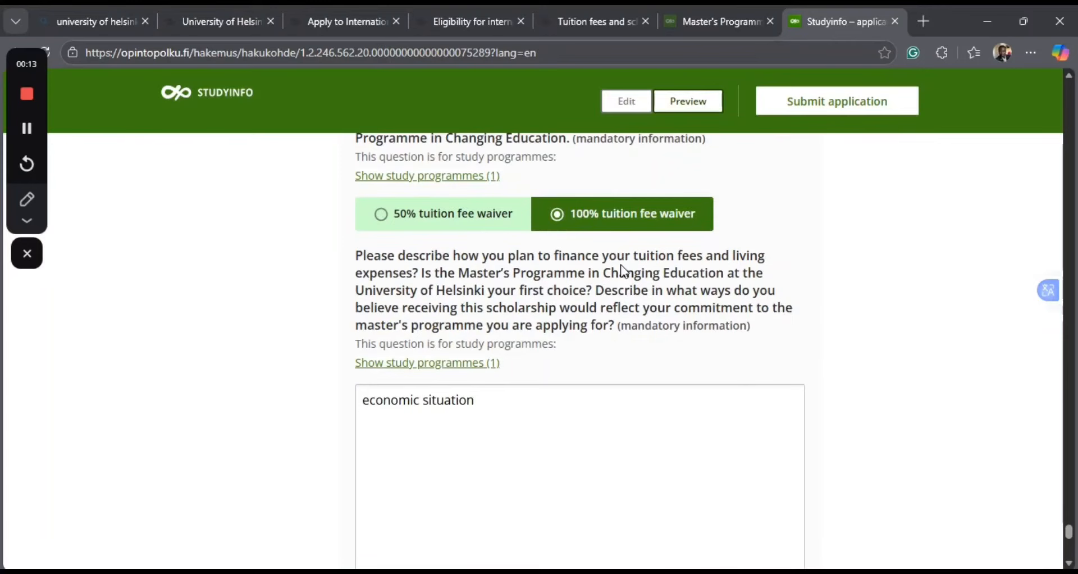
scroll(623, 272, "down", 10)
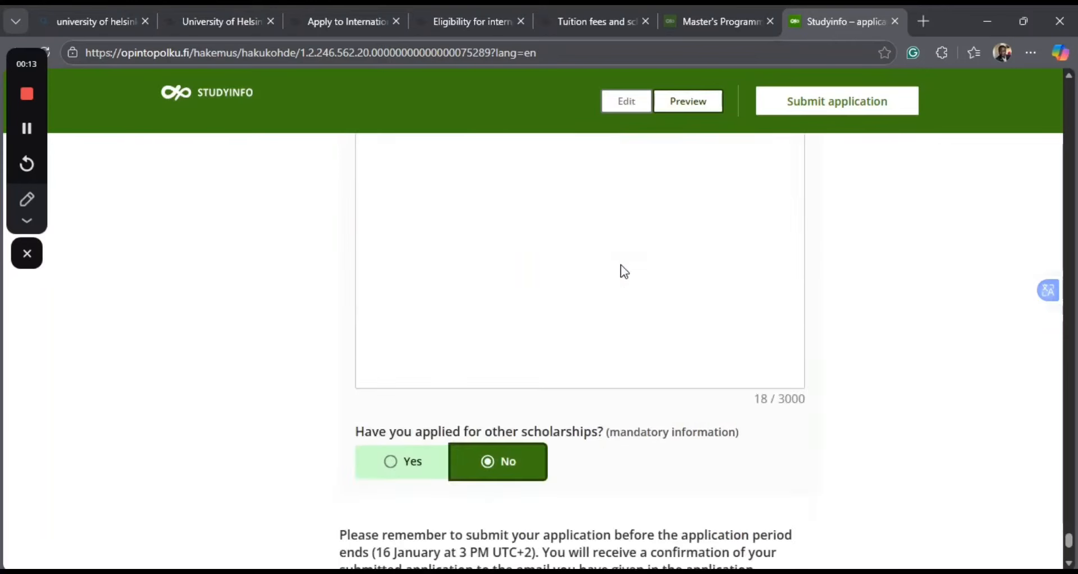
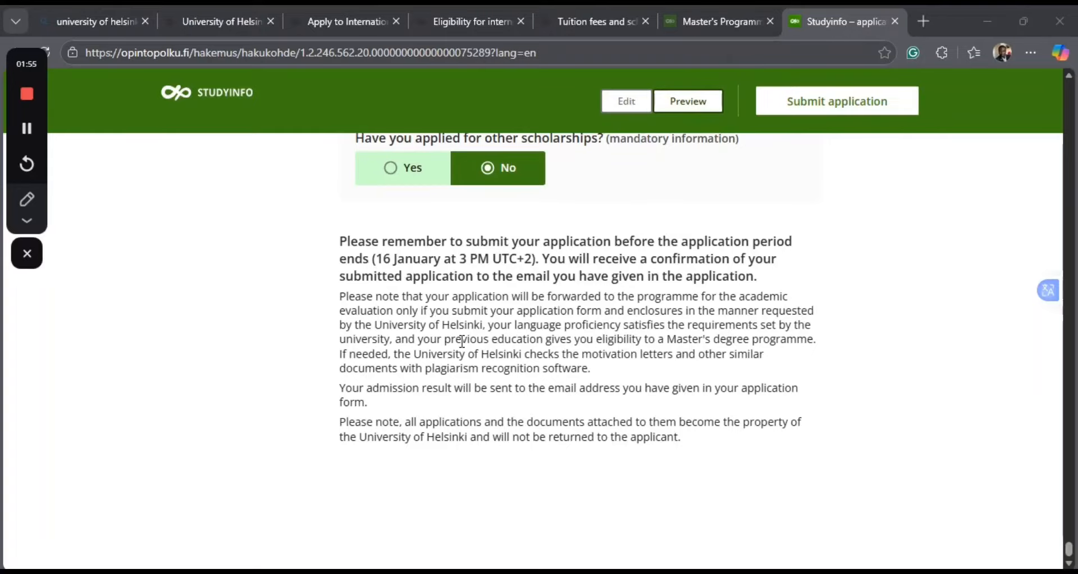
Preview the application and review the entered answers from the scholarship section back up to the degree details.
scroll(462, 341, "up", 1)
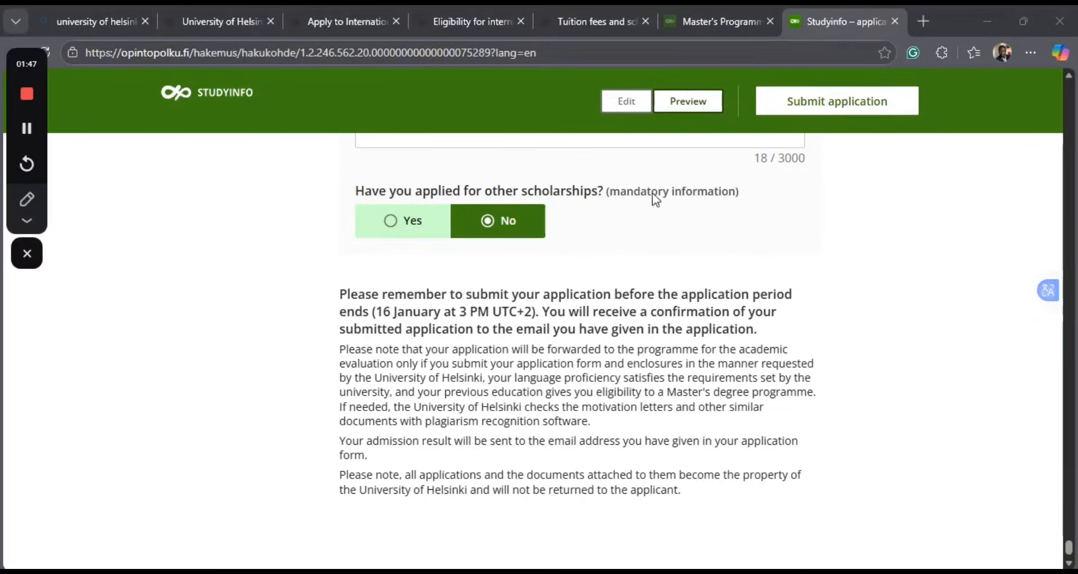
left_click(674, 108)
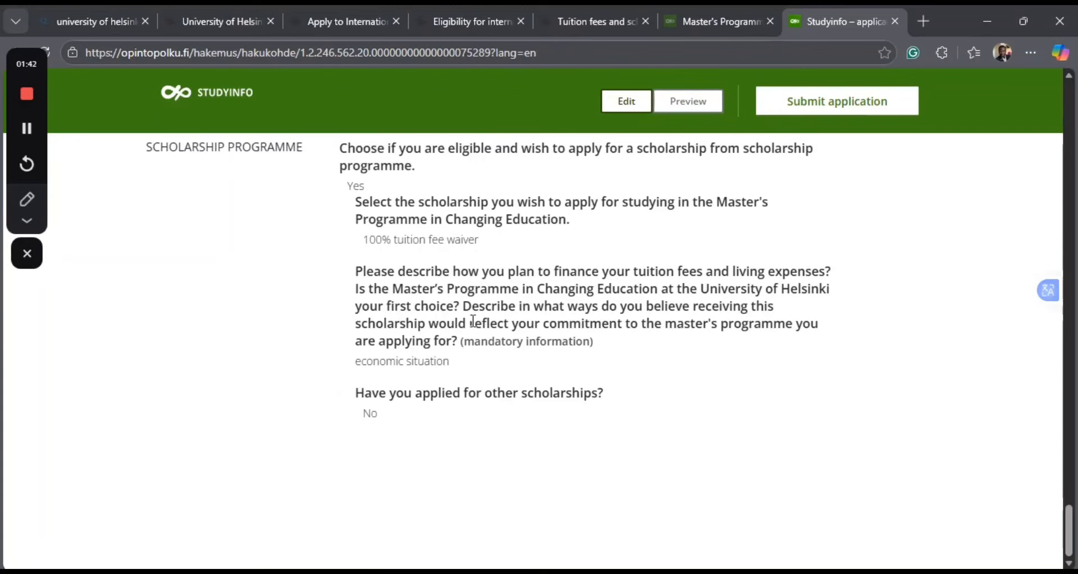
scroll(477, 281, "up", 15)
scroll(475, 327, "up", 10)
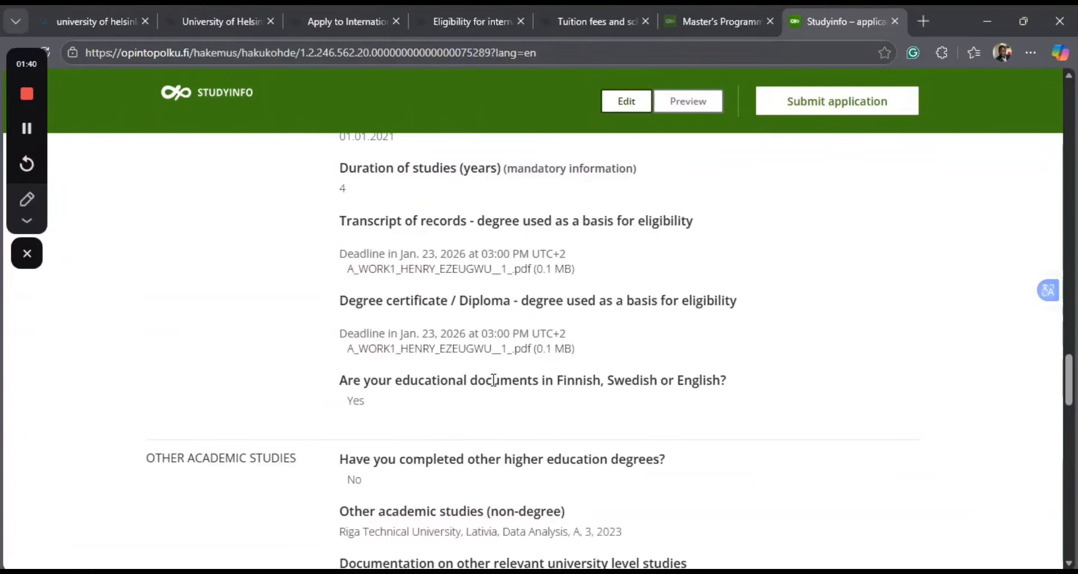
scroll(493, 377, "up", 1)
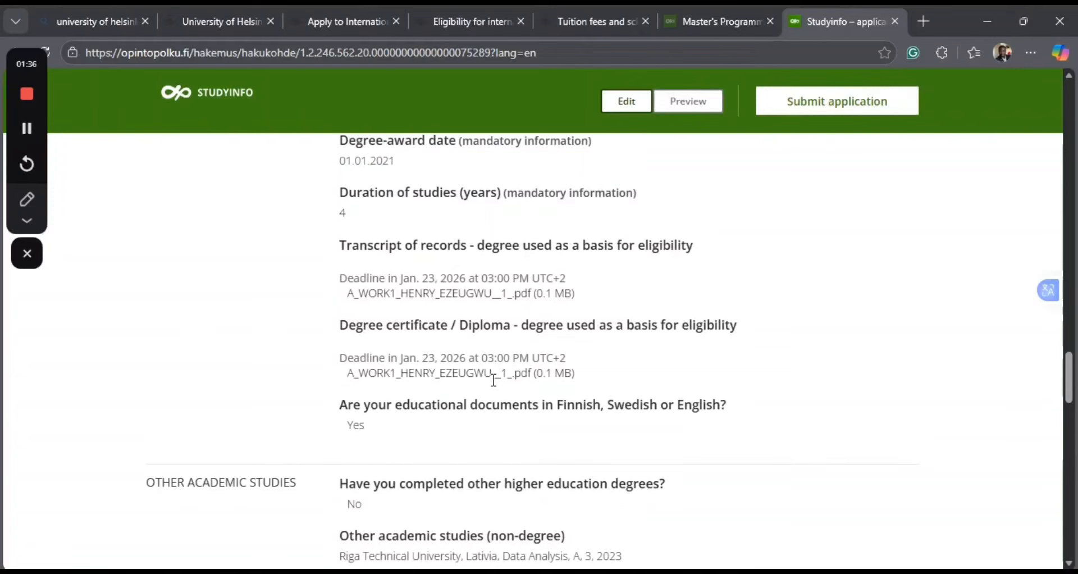
Return to editing the application and review the fee, permissions, contact language and educational agency answers.
left_click(632, 101)
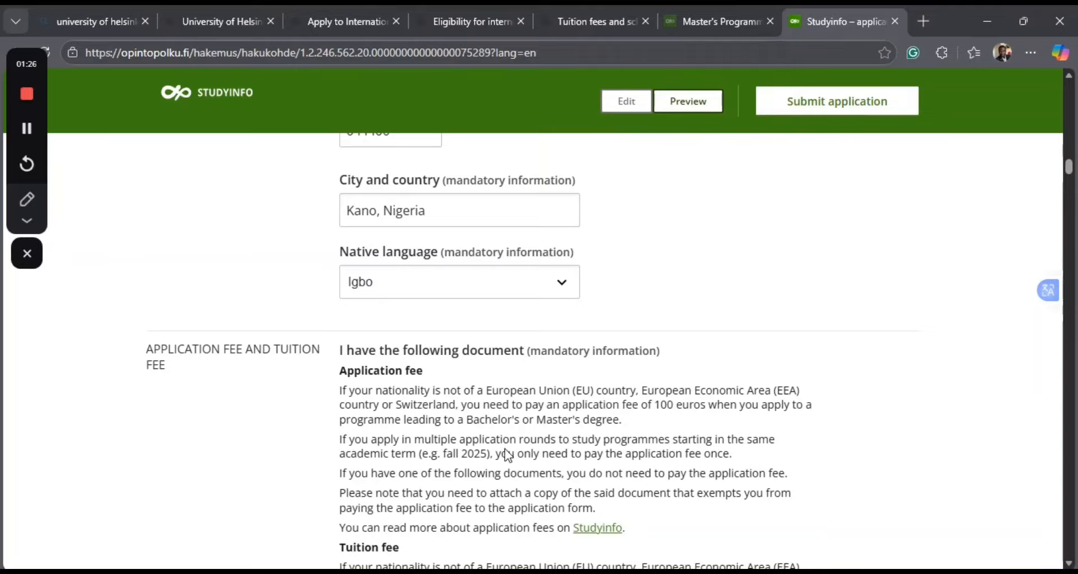
scroll(507, 455, "down", 2)
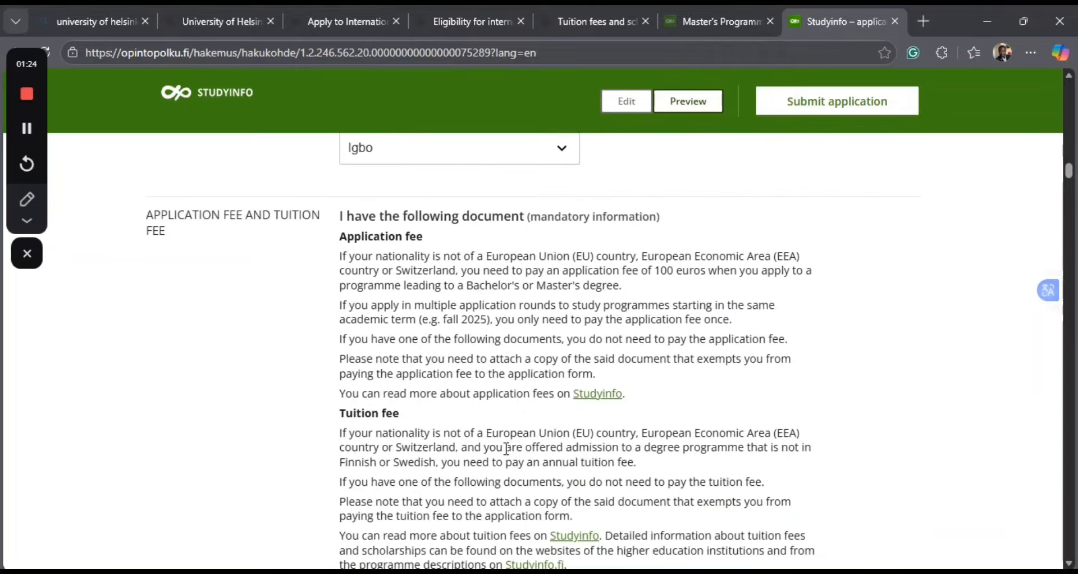
scroll(506, 449, "down", 1)
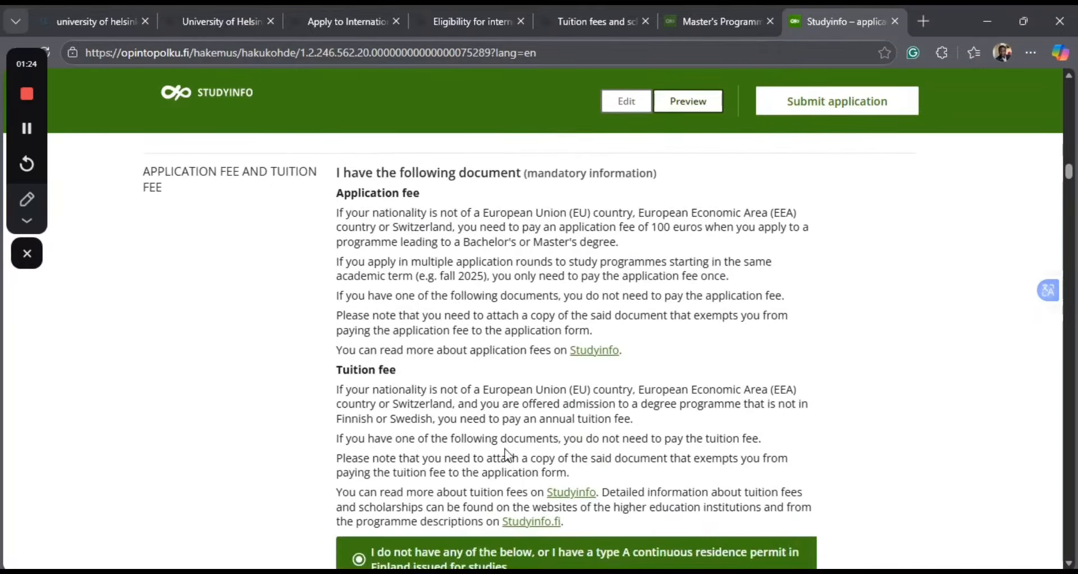
scroll(508, 455, "down", 5)
scroll(506, 450, "down", 6)
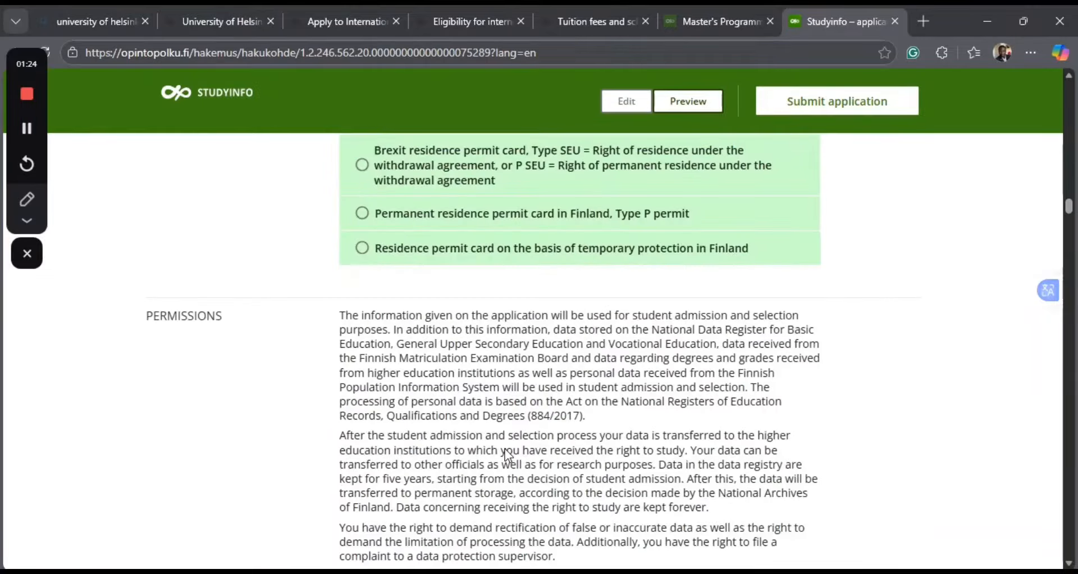
scroll(497, 412, "down", 5)
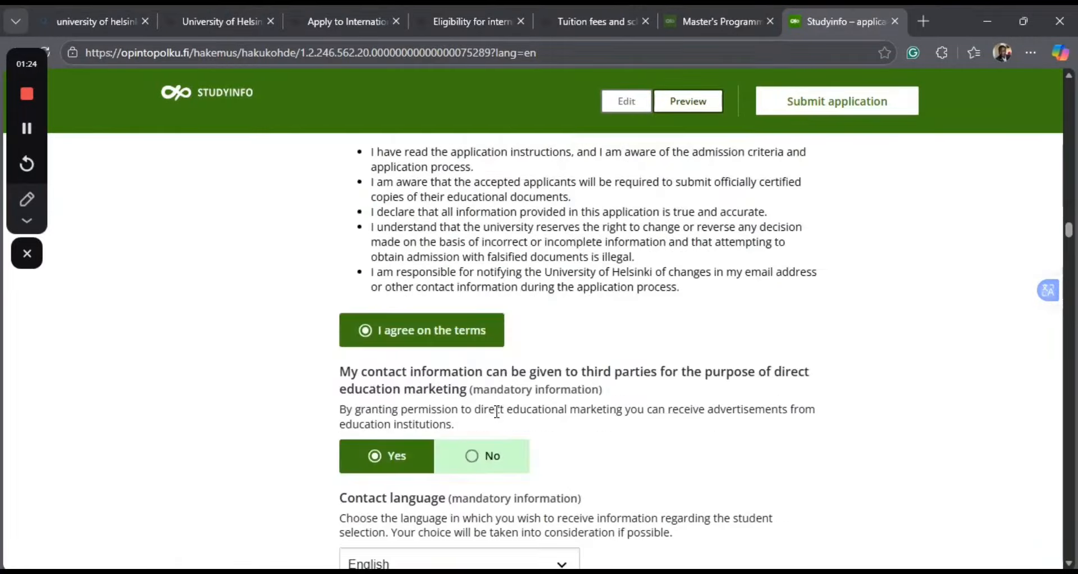
scroll(497, 412, "down", 15)
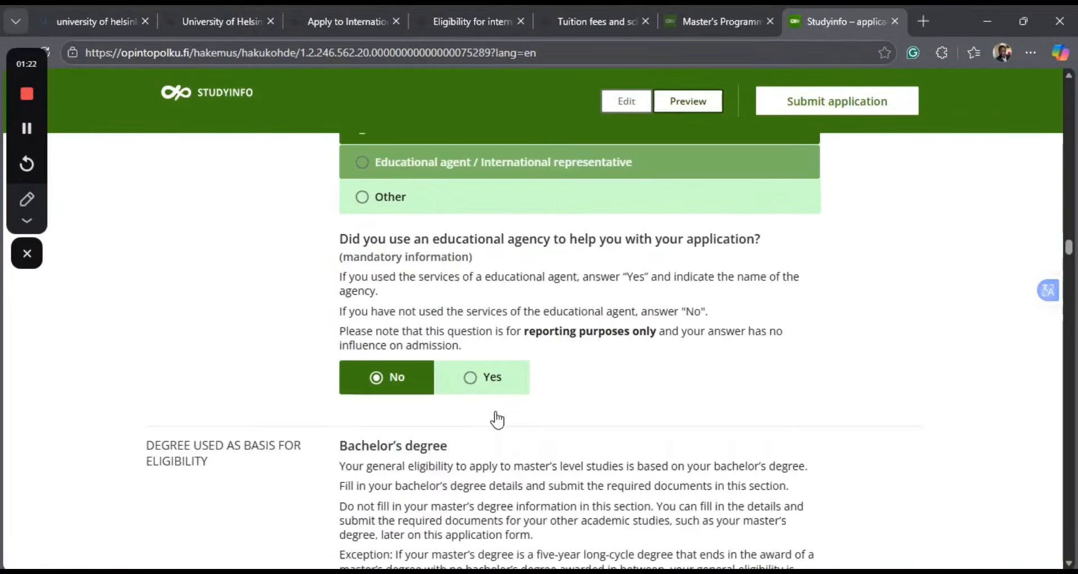
Check the bachelor's degree details, uploaded attachments, other academic studies and language proficiency answers in the form.
scroll(497, 411, "down", 1)
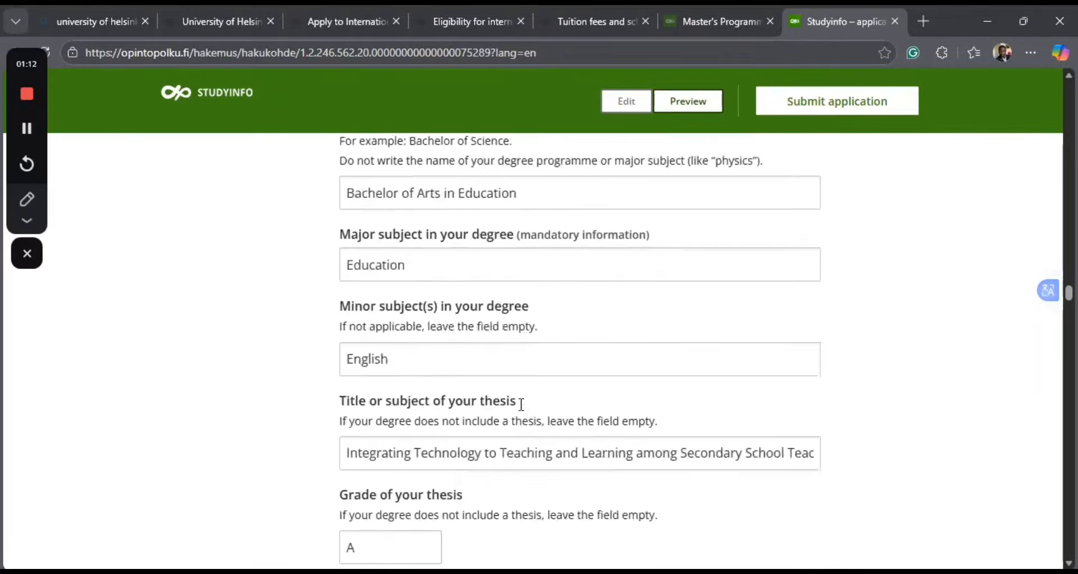
scroll(522, 404, "down", 10)
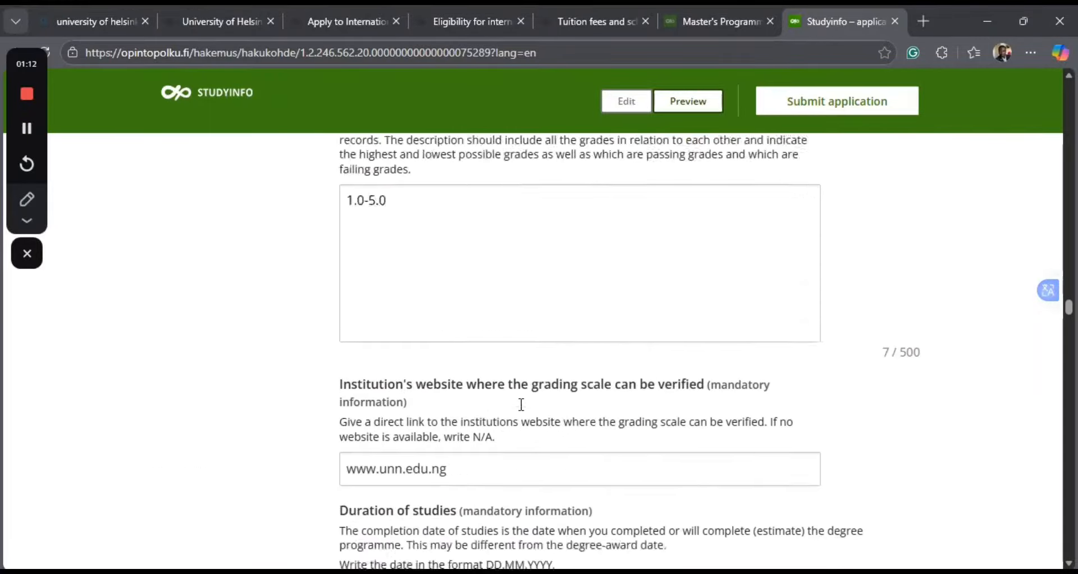
scroll(523, 410, "down", 12)
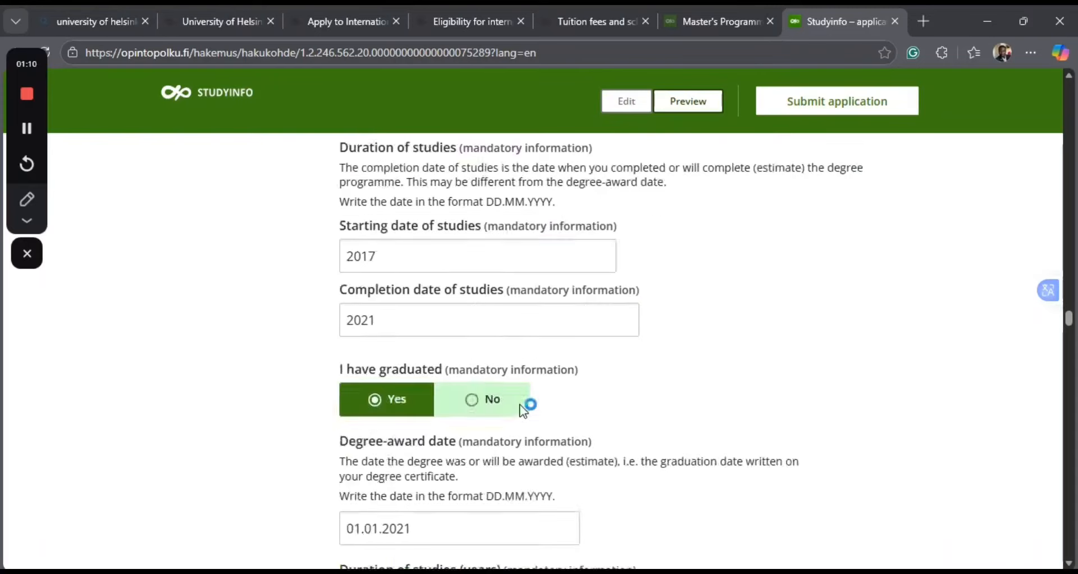
scroll(523, 410, "down", 19)
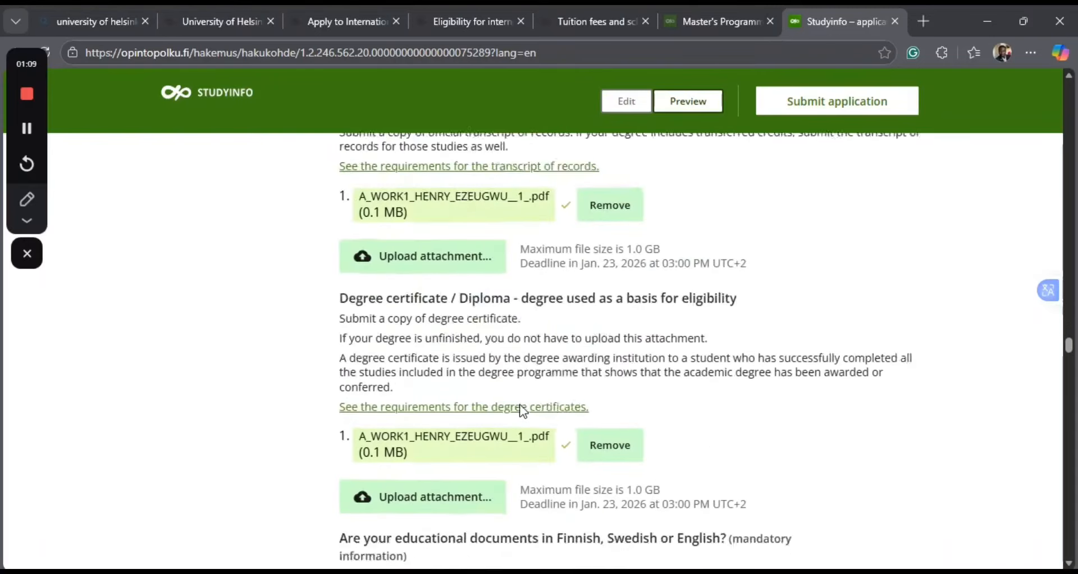
scroll(521, 404, "down", 3)
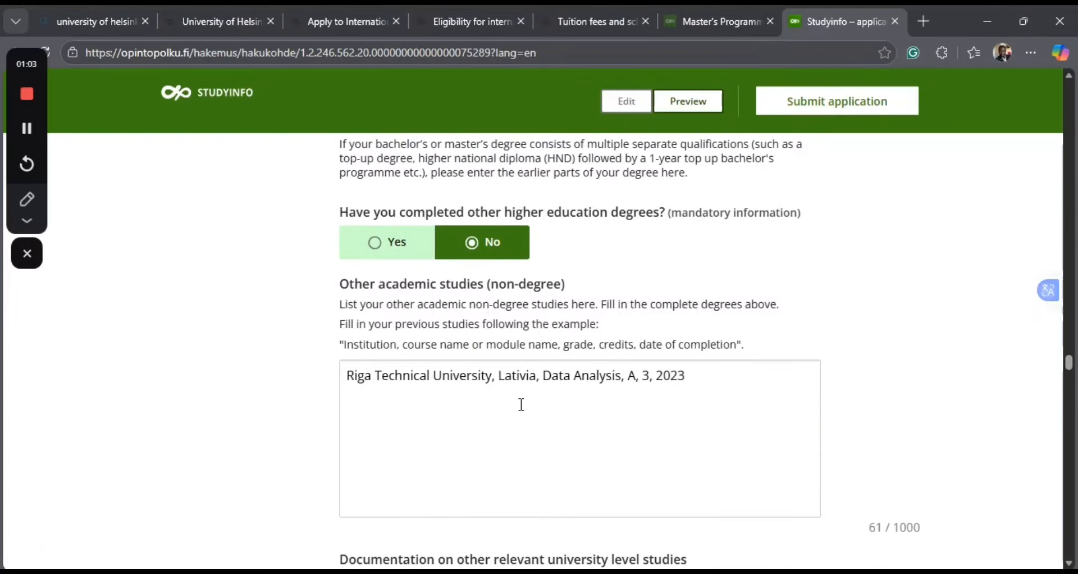
scroll(518, 453, "down", 11)
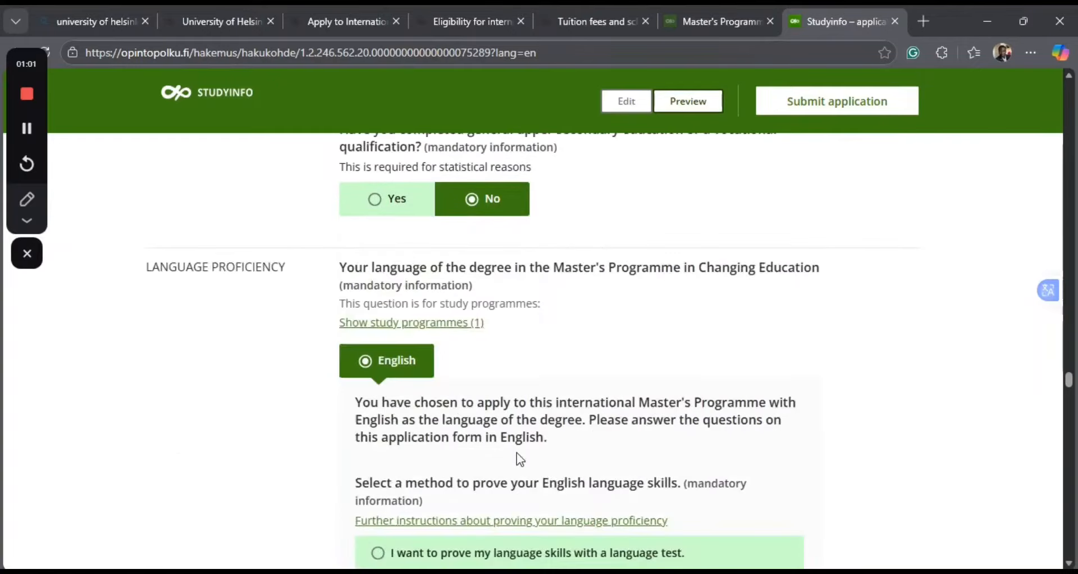
scroll(520, 460, "down", 16)
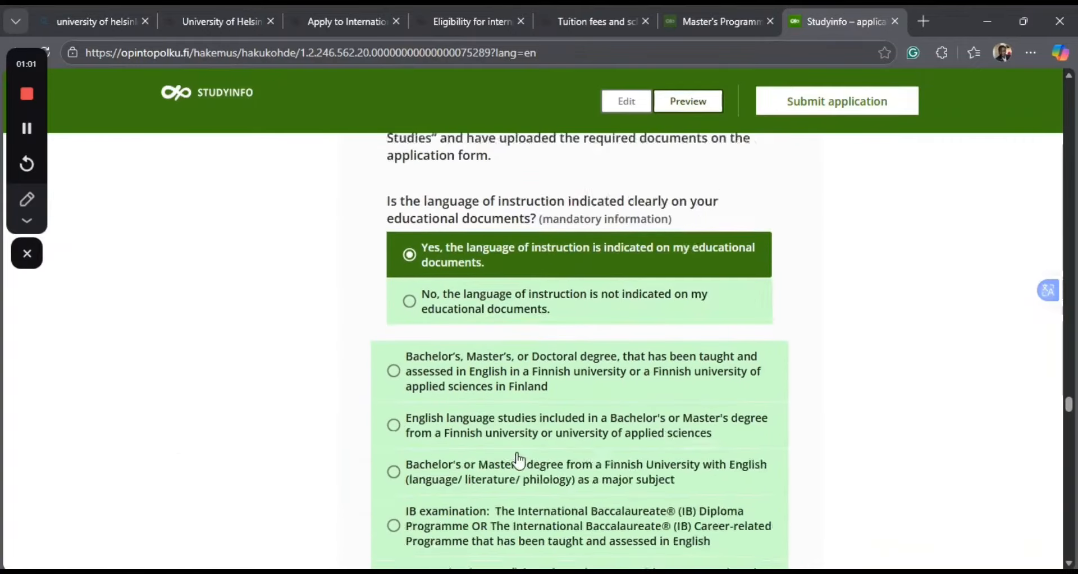
scroll(520, 460, "down", 4)
scroll(520, 461, "down", 7)
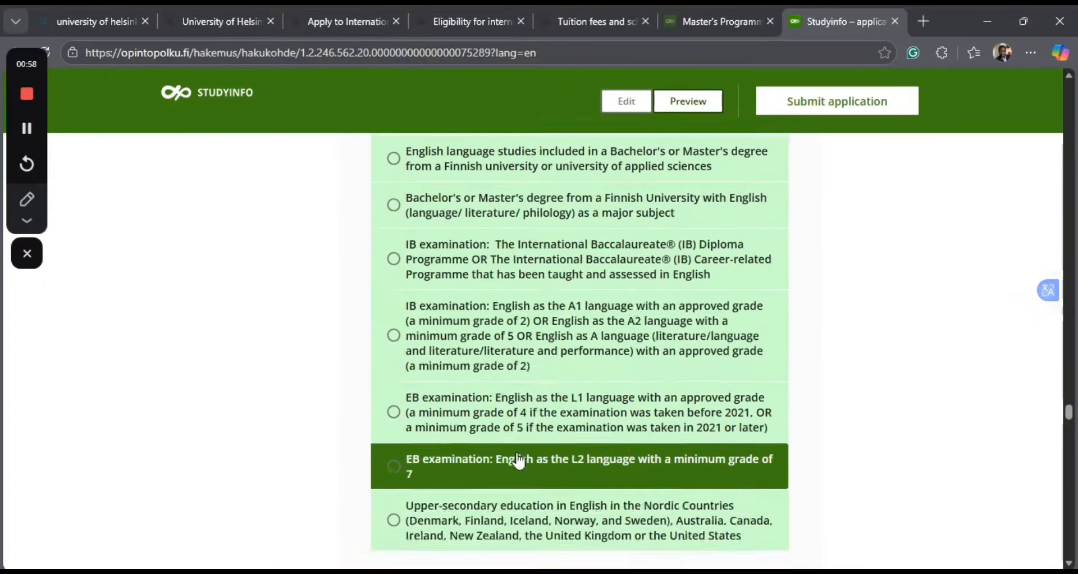
Examine the Category 1 and Category 2 course lists, the academic performance section and the motivation letter answer.
scroll(519, 459, "down", 5)
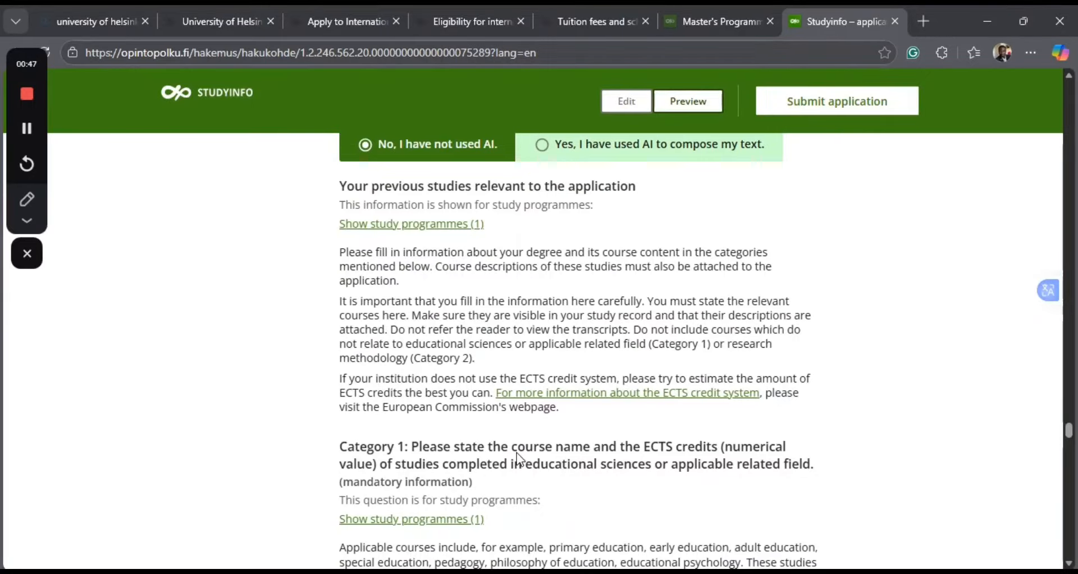
scroll(517, 458, "down", 6)
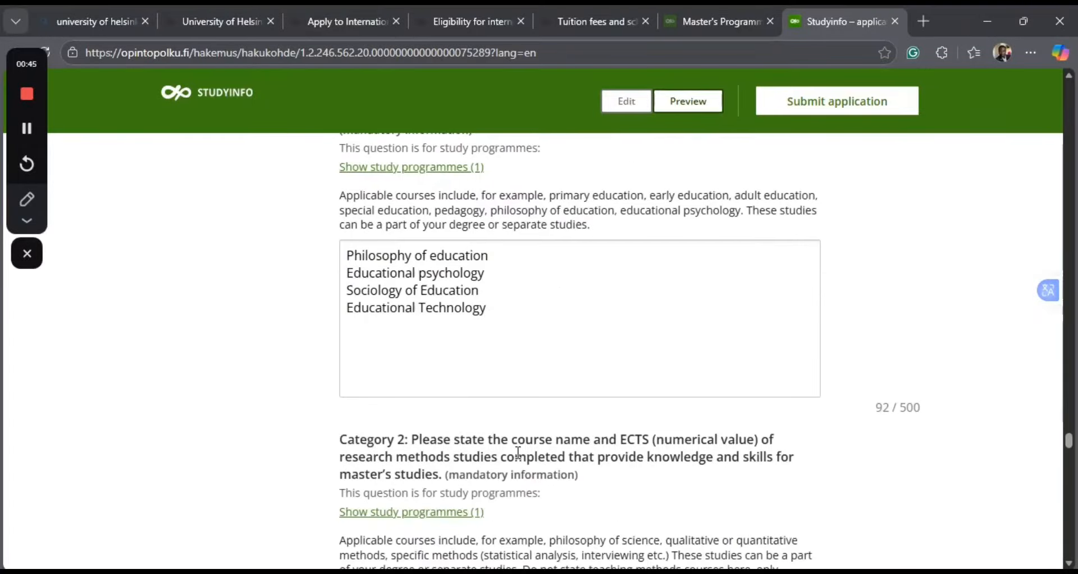
scroll(518, 452, "down", 8)
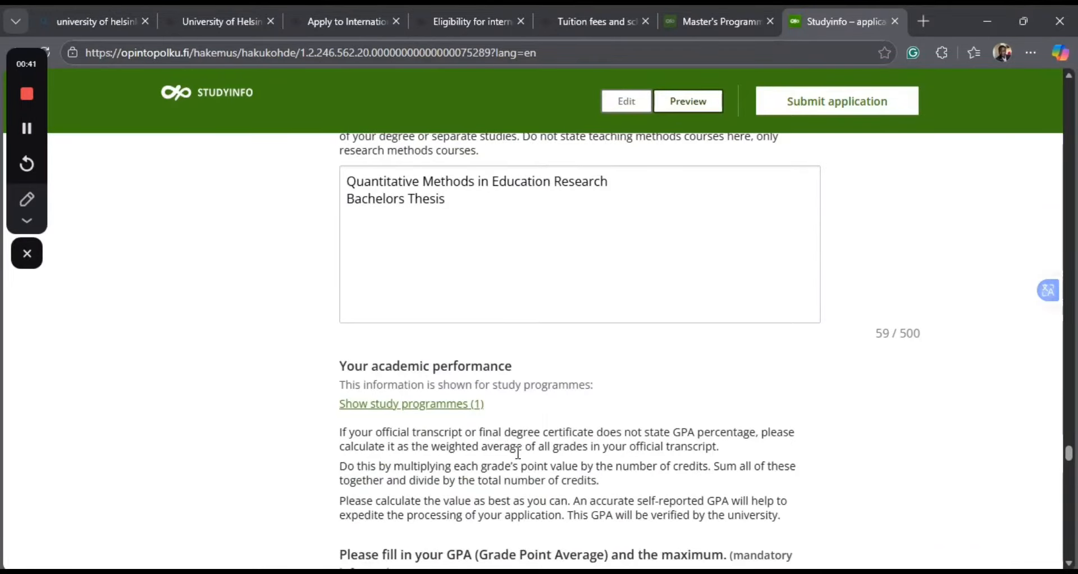
scroll(518, 452, "down", 5)
scroll(518, 453, "up", 8)
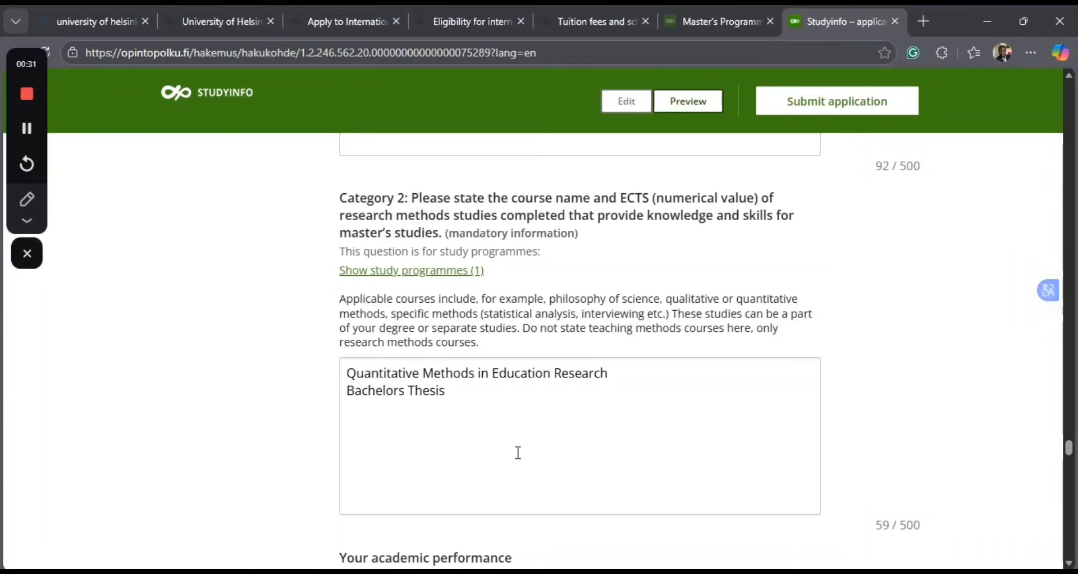
scroll(518, 452, "up", 5)
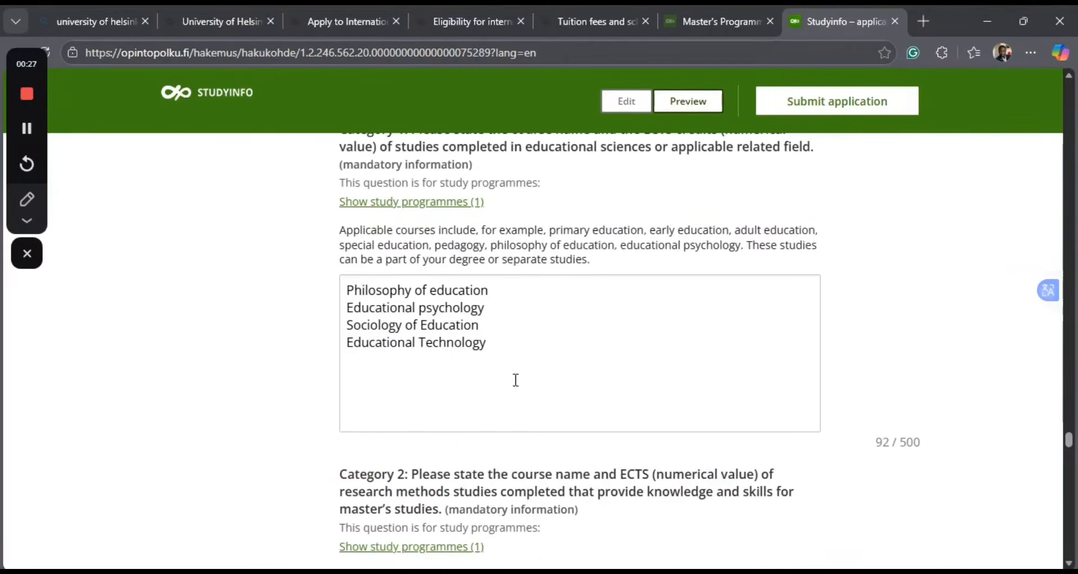
scroll(473, 454, "down", 4)
scroll(473, 458, "down", 15)
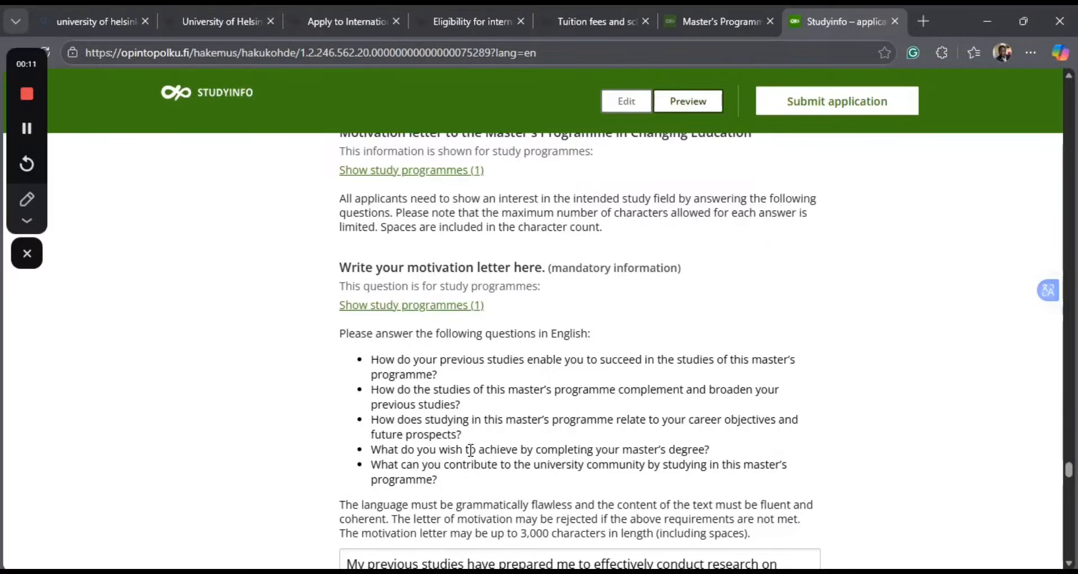
scroll(471, 450, "down", 5)
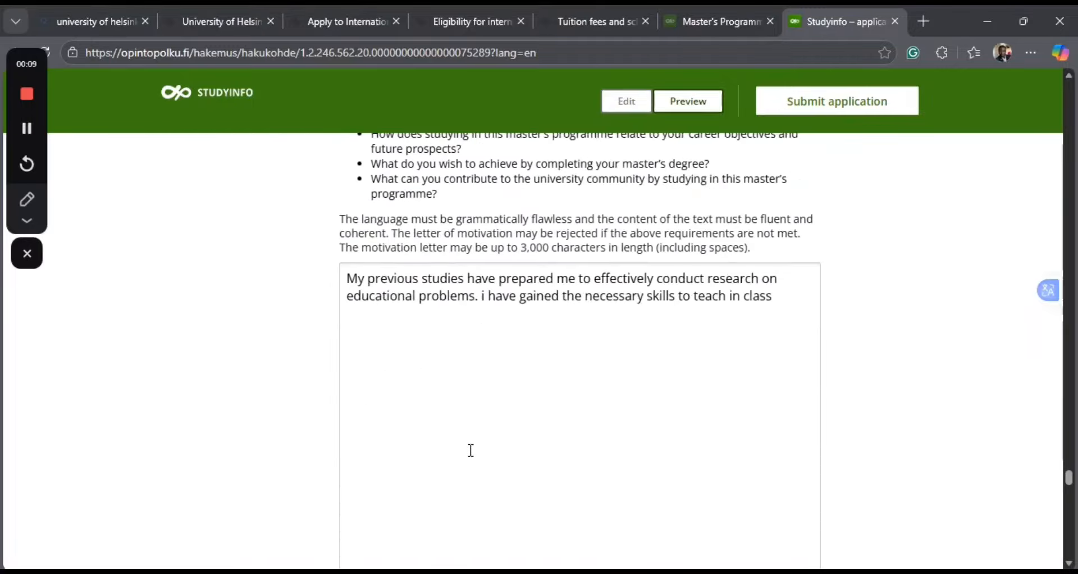
scroll(471, 450, "down", 1)
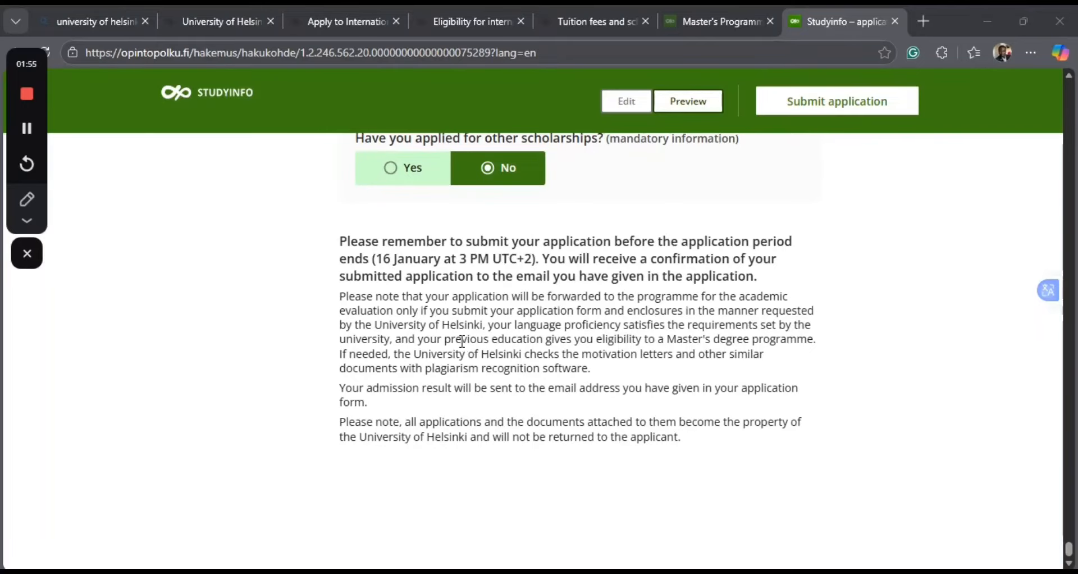
Open the application preview again and check the scholarship, language proficiency, other studies and degree answers.
scroll(462, 341, "up", 1)
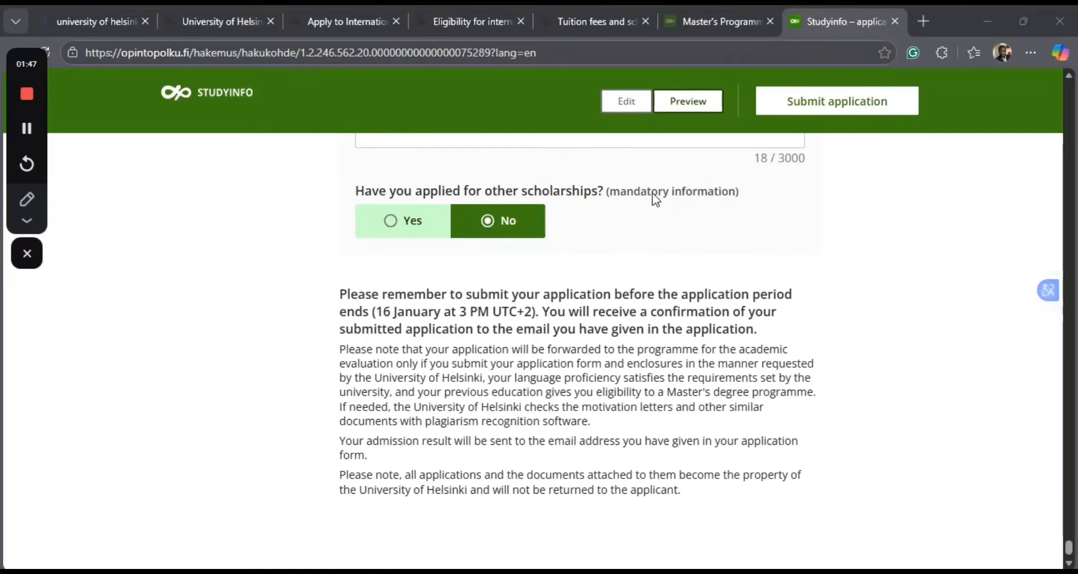
left_click(674, 110)
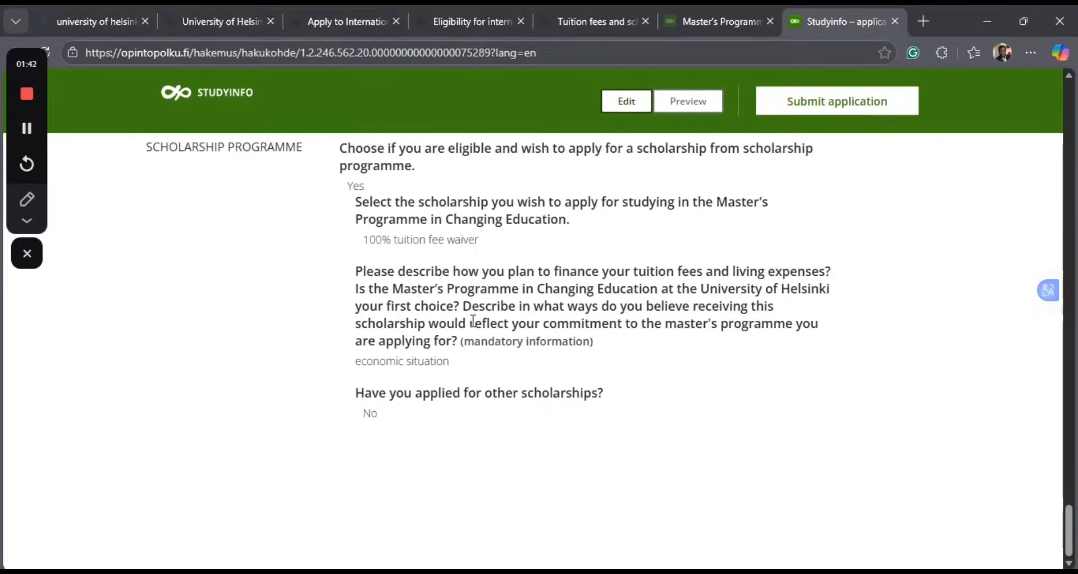
scroll(474, 315, "up", 3)
scroll(474, 322, "up", 20)
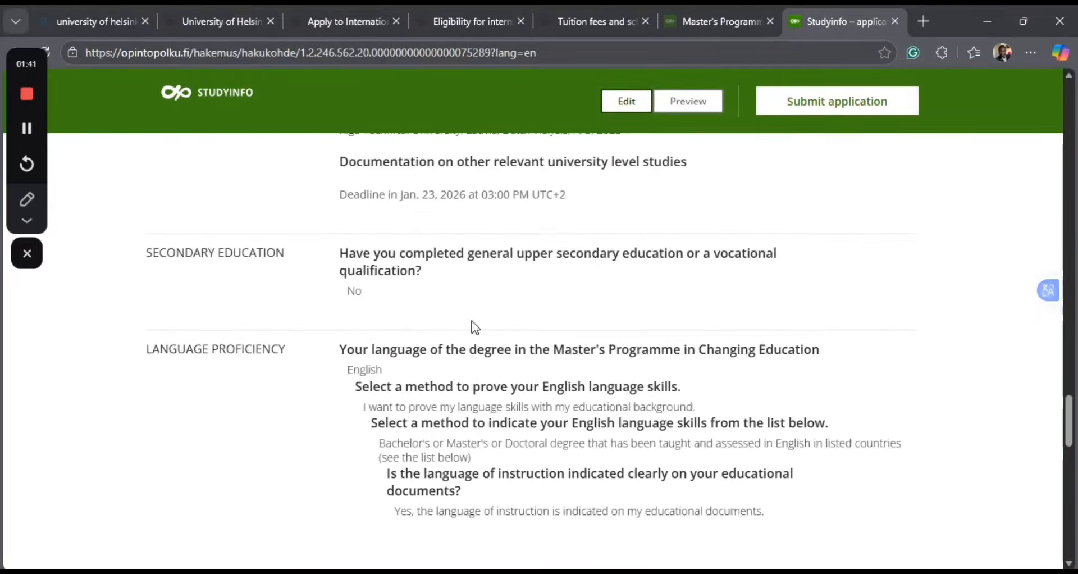
scroll(471, 320, "up", 2)
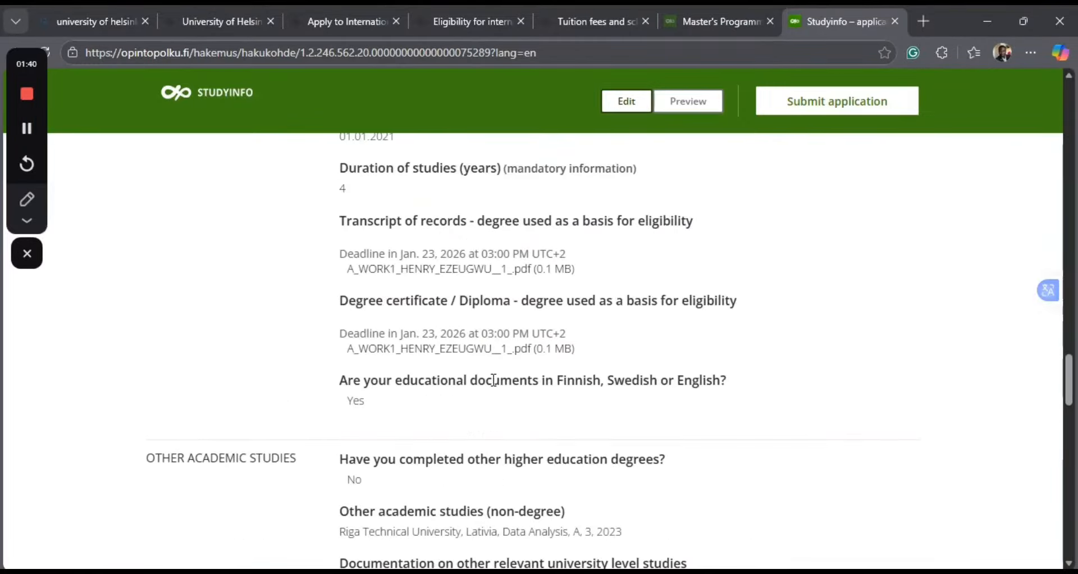
scroll(494, 380, "up", 1)
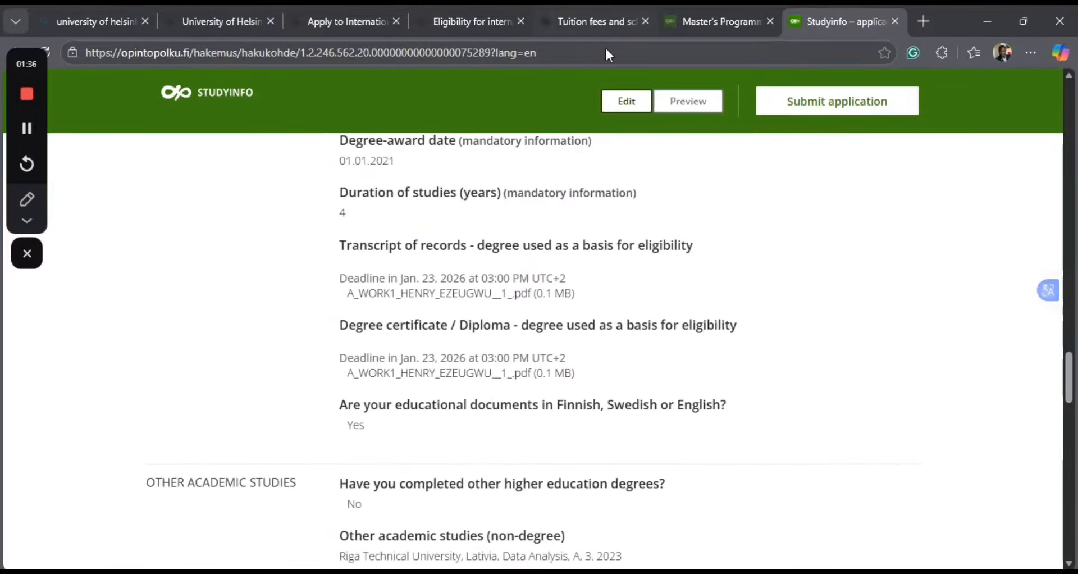
Switch back to the editable form and review the application fee, tuition fee and permissions sections.
left_click(633, 102)
left_click(623, 108)
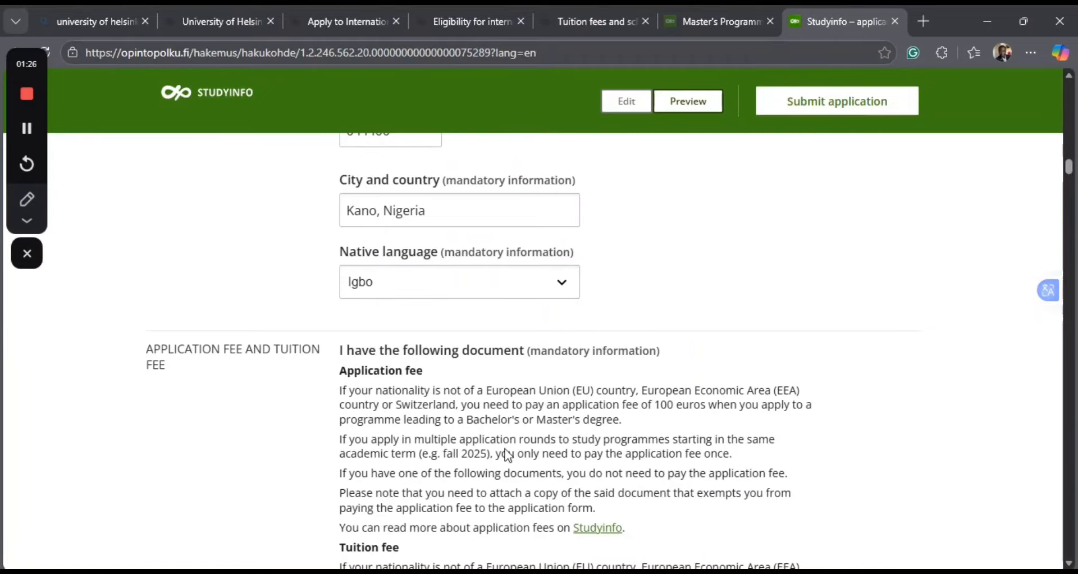
scroll(508, 455, "down", 3)
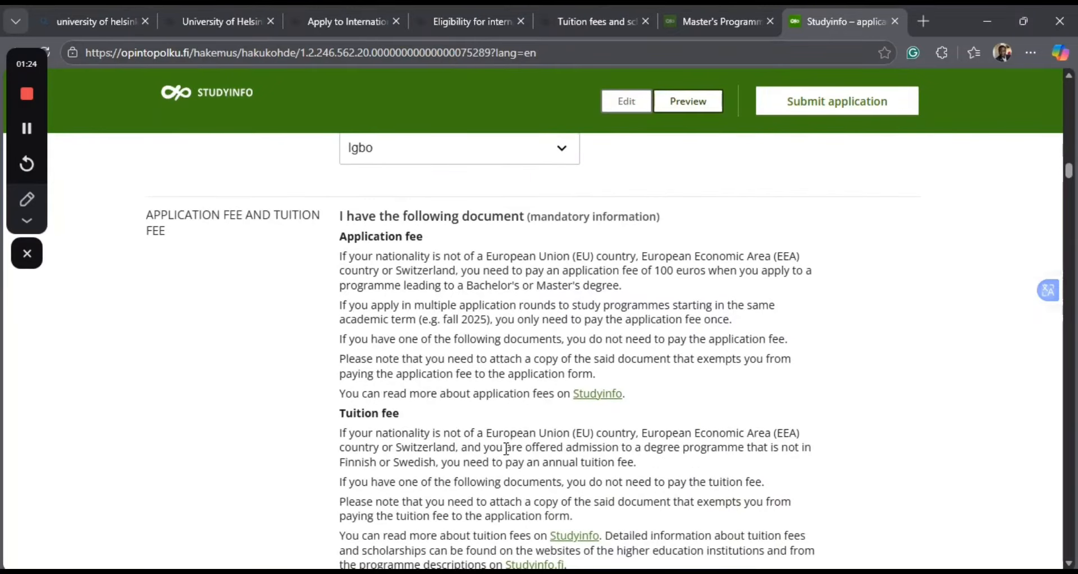
scroll(507, 449, "down", 1)
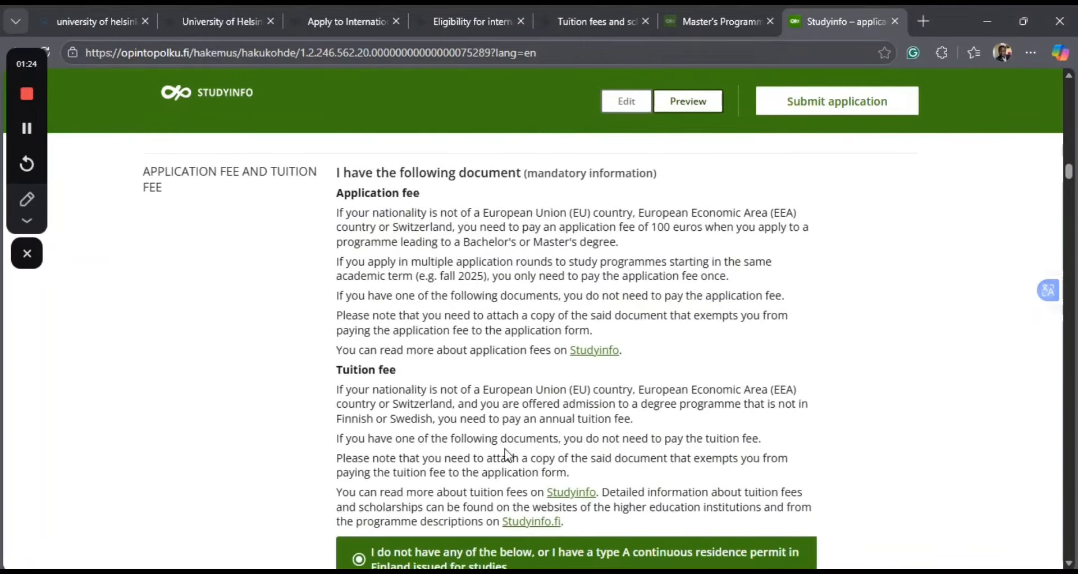
scroll(507, 452, "down", 6)
scroll(507, 450, "down", 5)
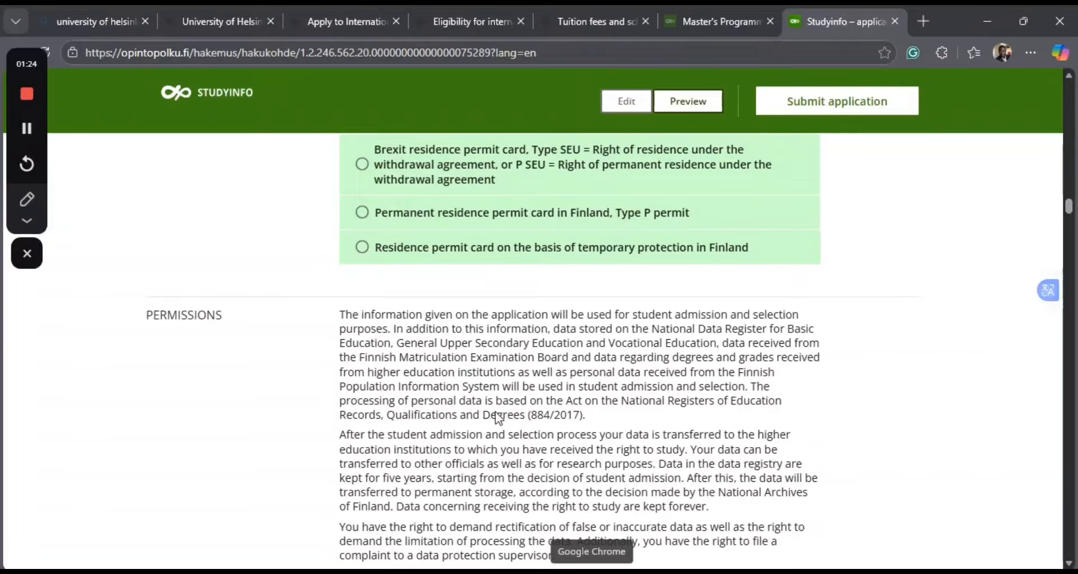
Review the educational agency answer and the bachelor's degree section, including institution details, grading scale, study dates and uploaded transcript and certificate.
scroll(498, 418, "down", 5)
scroll(497, 412, "down", 20)
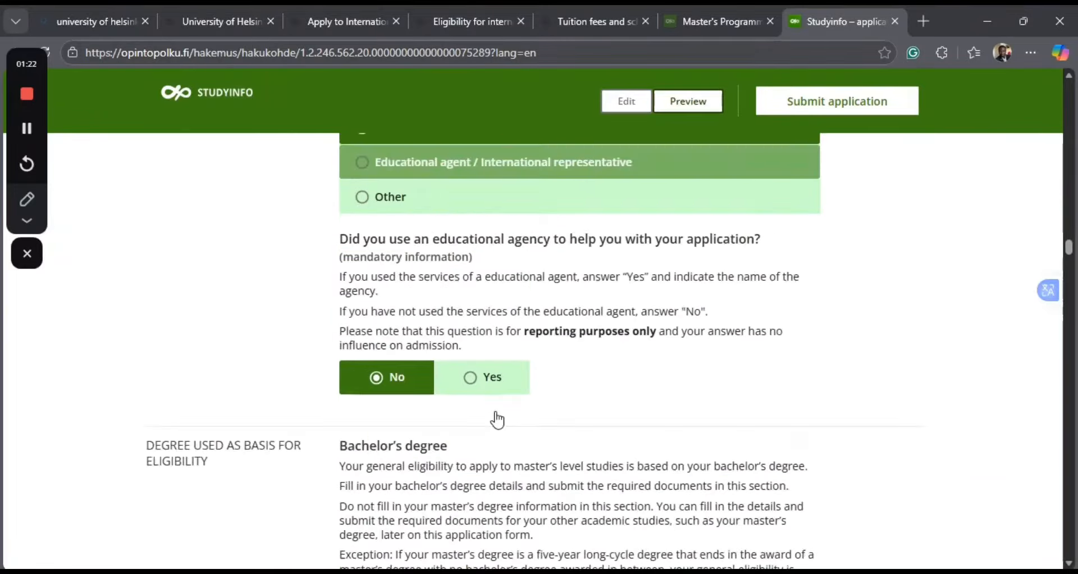
scroll(498, 411, "down", 1)
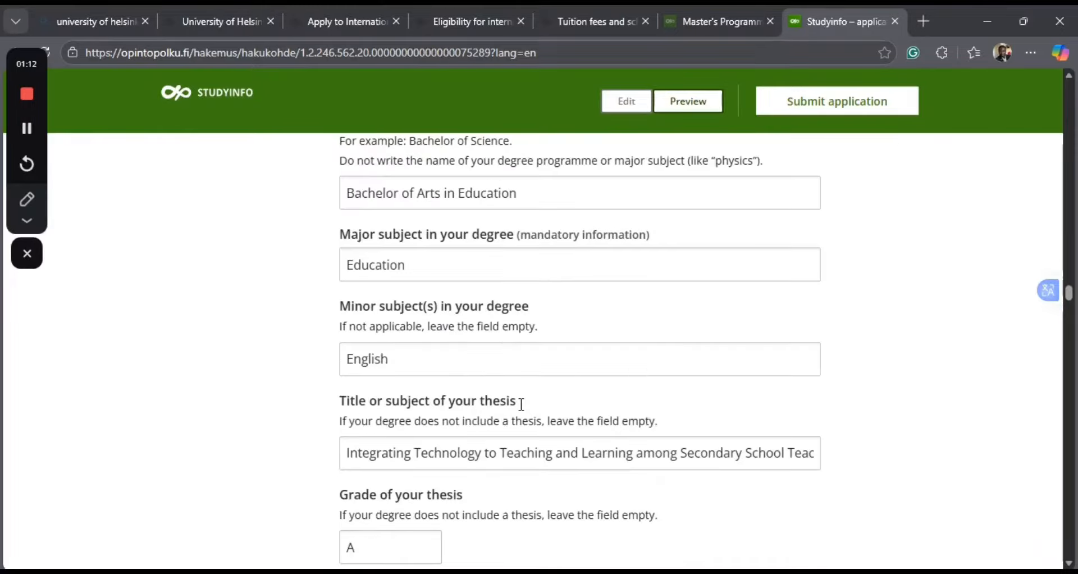
scroll(522, 404, "down", 10)
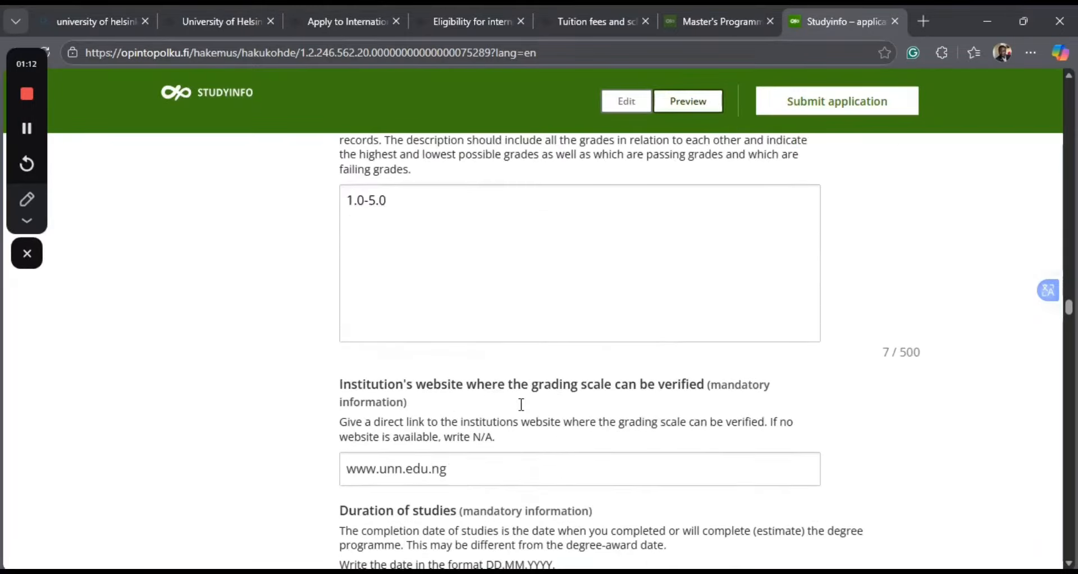
scroll(523, 410, "down", 15)
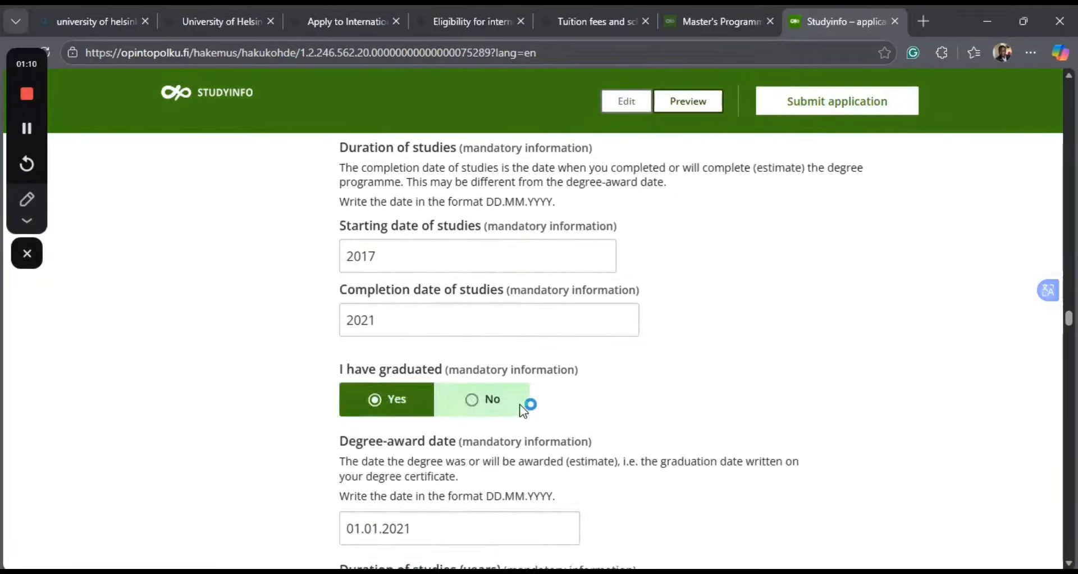
scroll(523, 412, "down", 15)
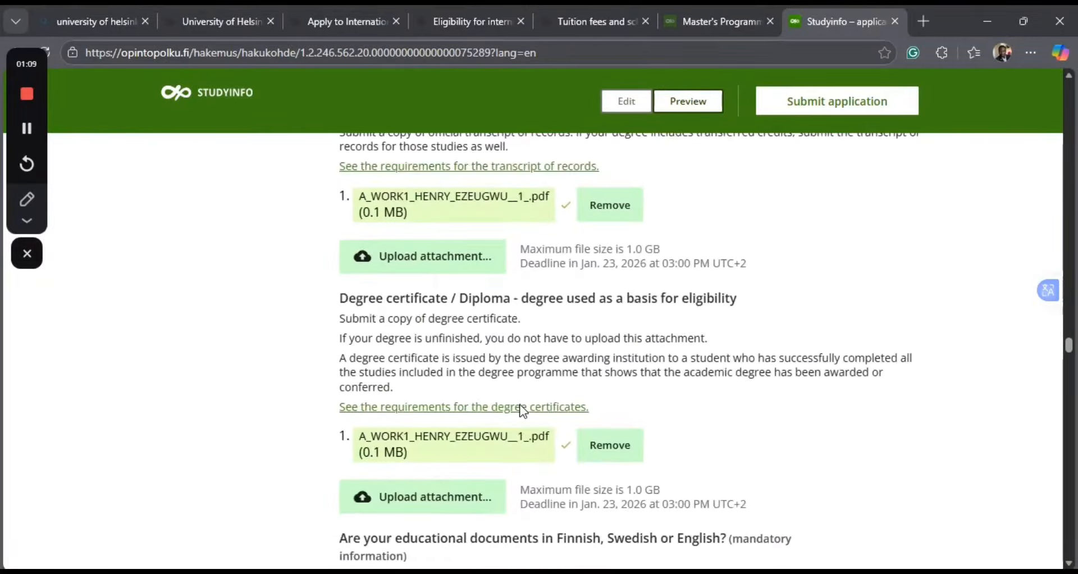
Check the other higher education and non-degree studies answers and the method chosen for proving English language skills.
scroll(522, 404, "down", 4)
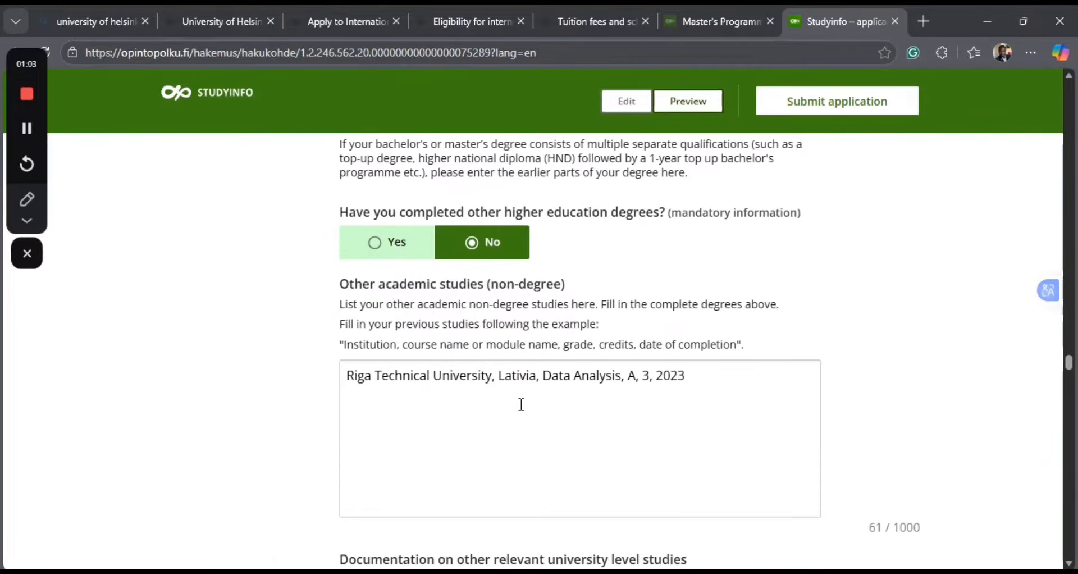
scroll(517, 450, "down", 10)
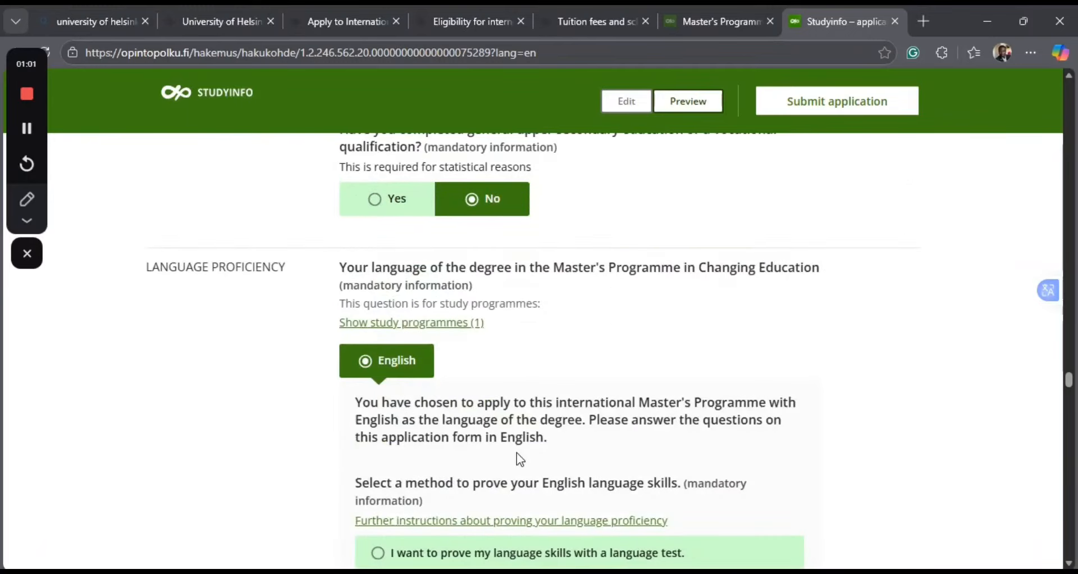
scroll(519, 456, "down", 6)
scroll(519, 453, "down", 10)
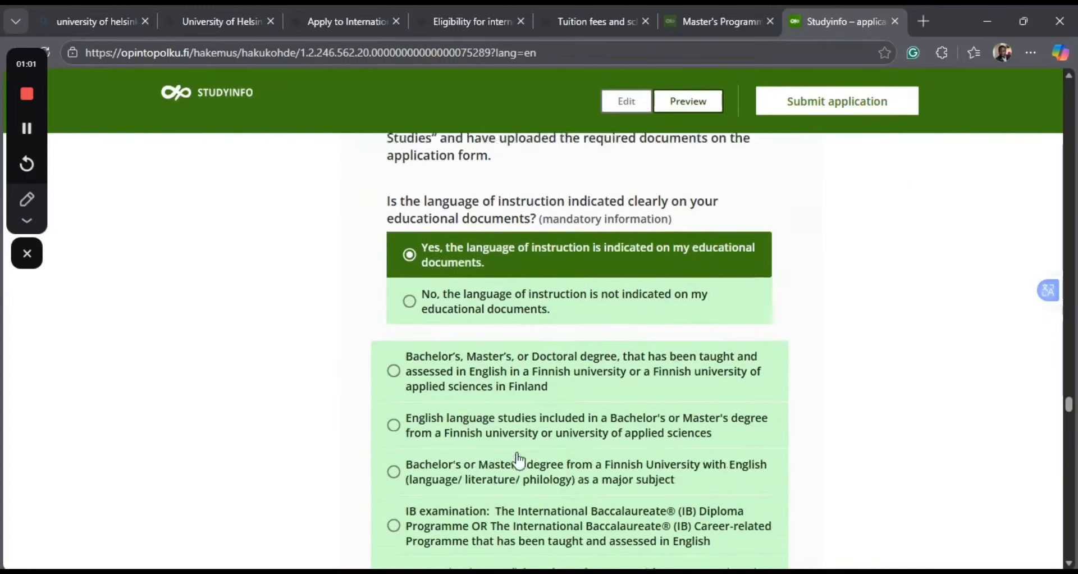
scroll(519, 458, "down", 9)
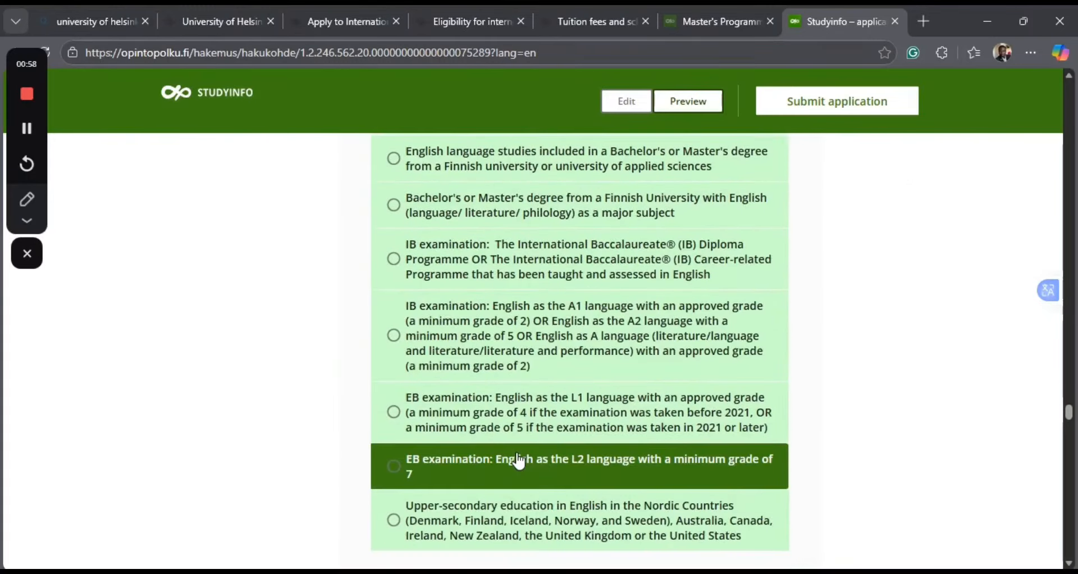
Examine the AI tools answer, the previous studies instructions and the Category 1 and Category 2 course lists for the Changing Education programme.
scroll(518, 452, "down", 2)
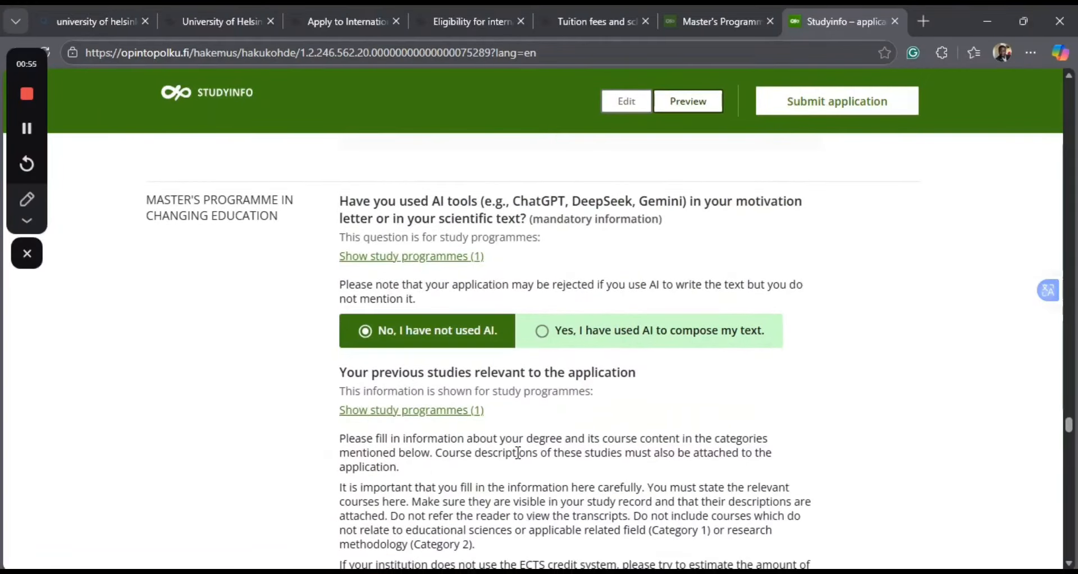
scroll(519, 452, "down", 3)
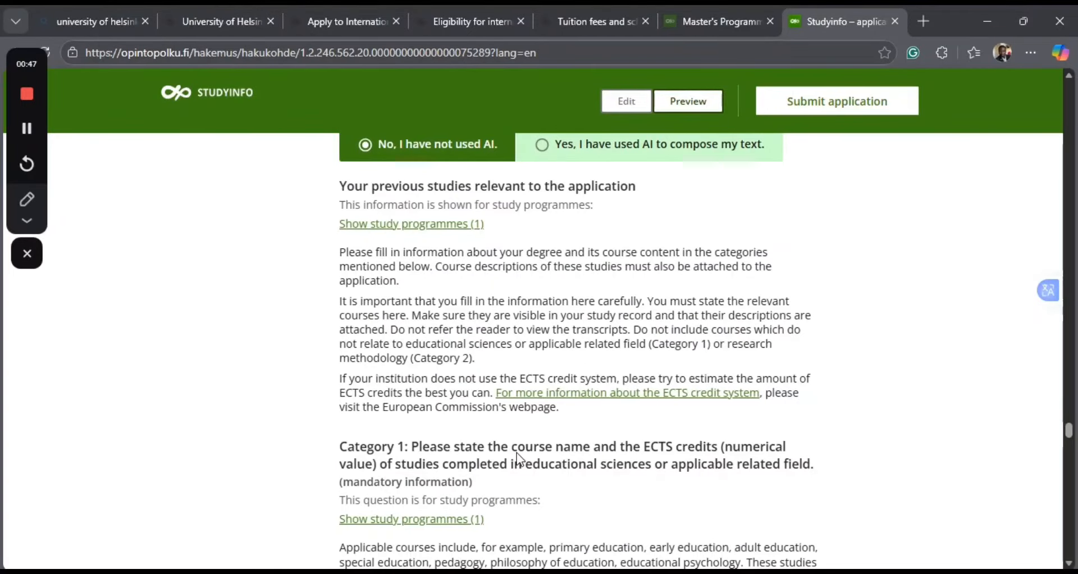
scroll(517, 453, "down", 6)
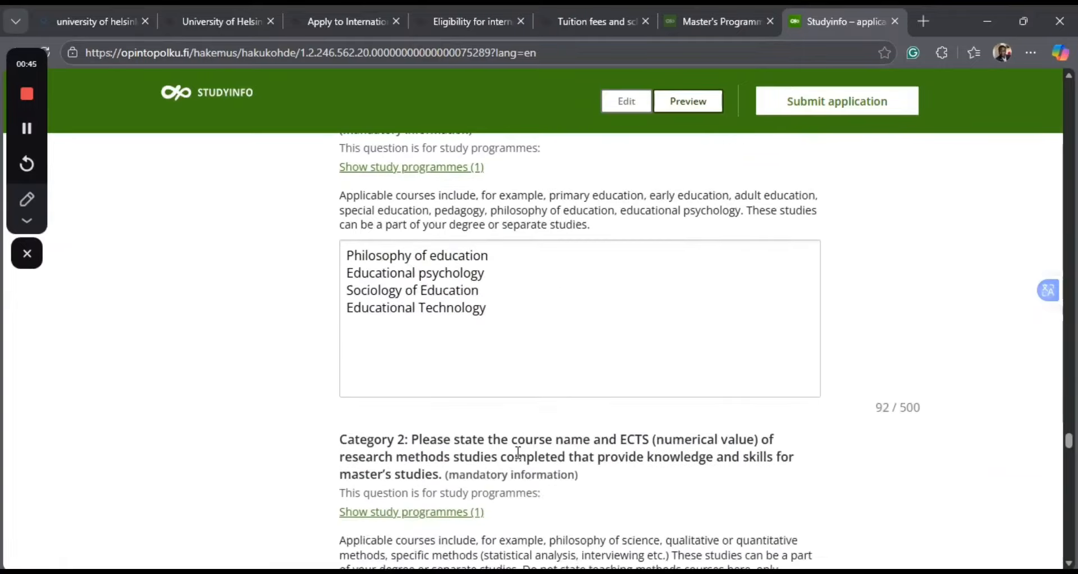
scroll(518, 453, "down", 8)
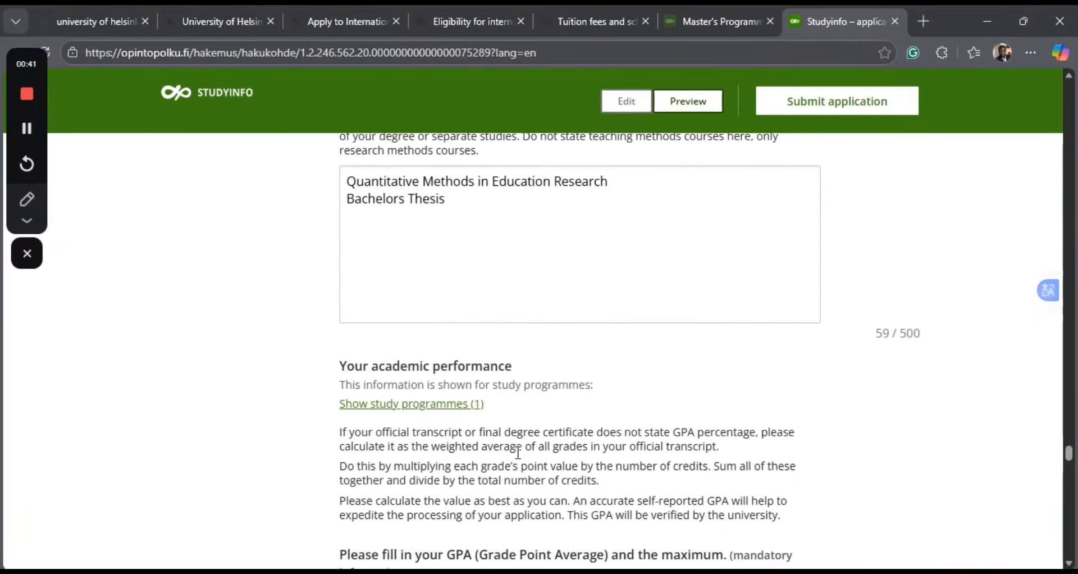
scroll(518, 452, "down", 4)
scroll(518, 453, "up", 7)
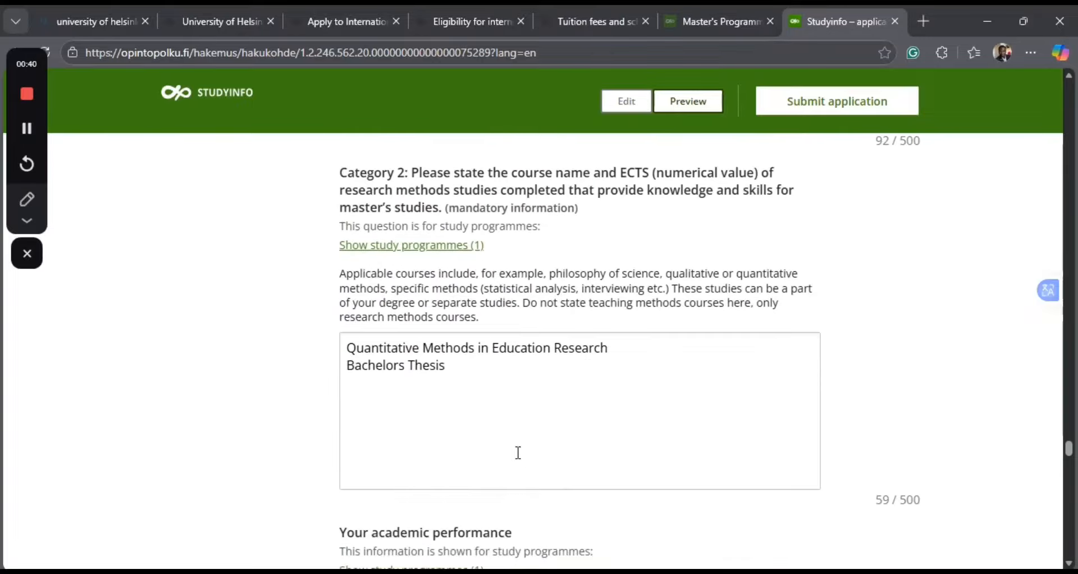
scroll(518, 453, "up", 1)
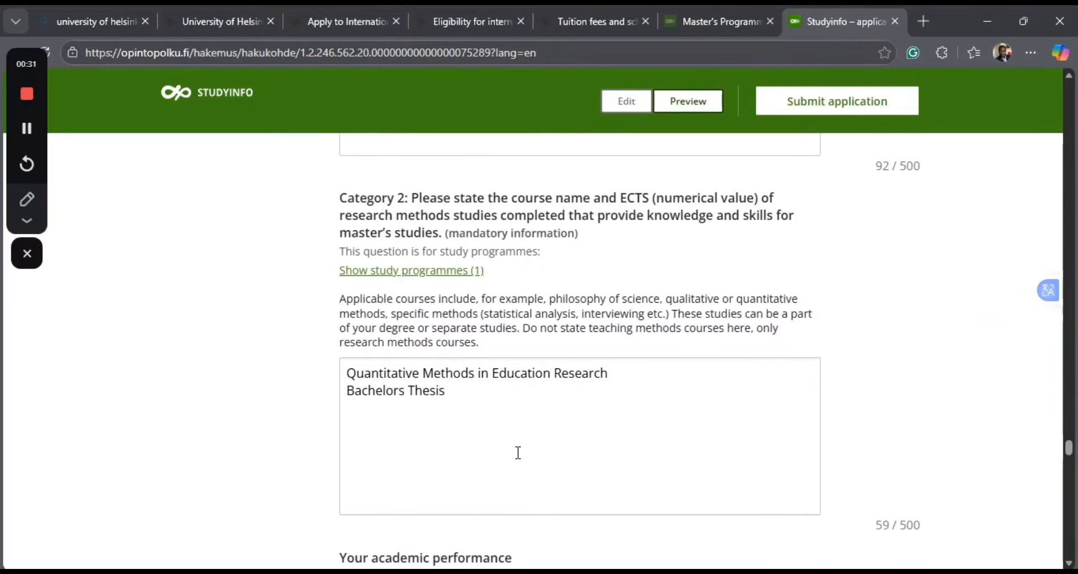
scroll(518, 452, "up", 4)
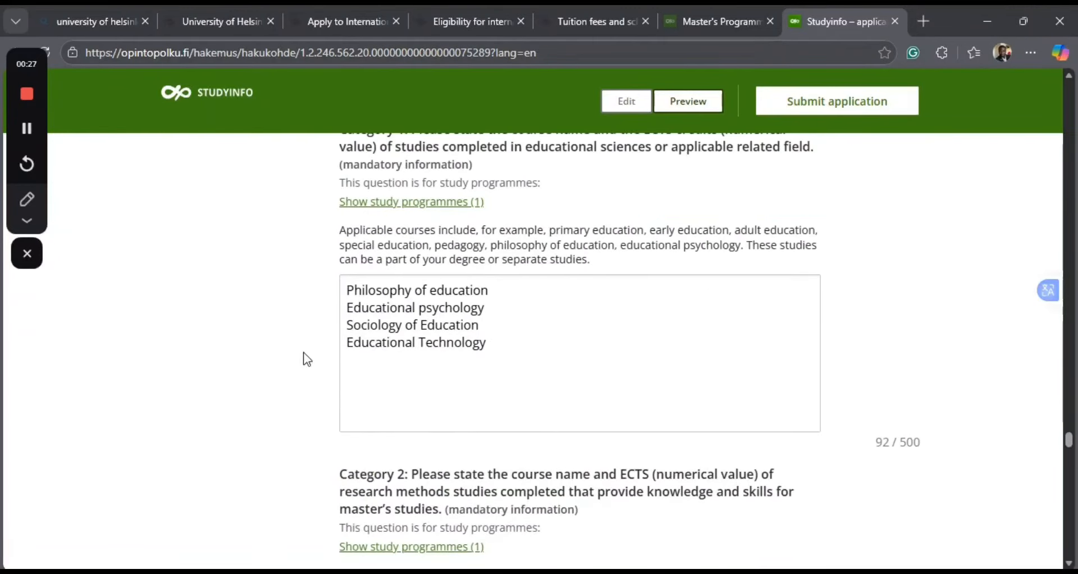
Read the motivation letter questions and length requirements and check the motivation letter answer entered in the form.
scroll(471, 455, "down", 4)
scroll(473, 458, "down", 15)
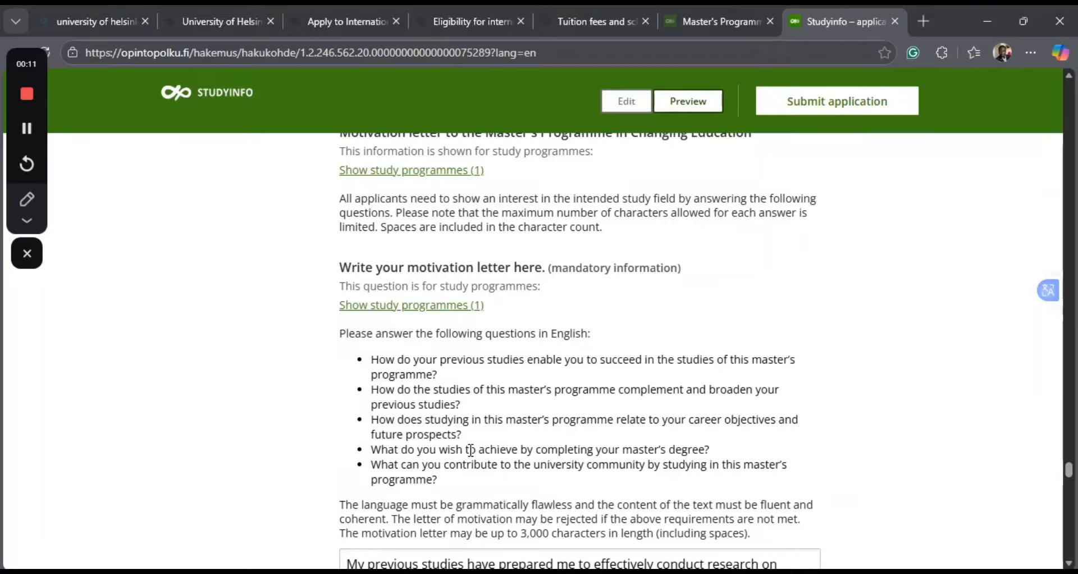
scroll(471, 450, "down", 5)
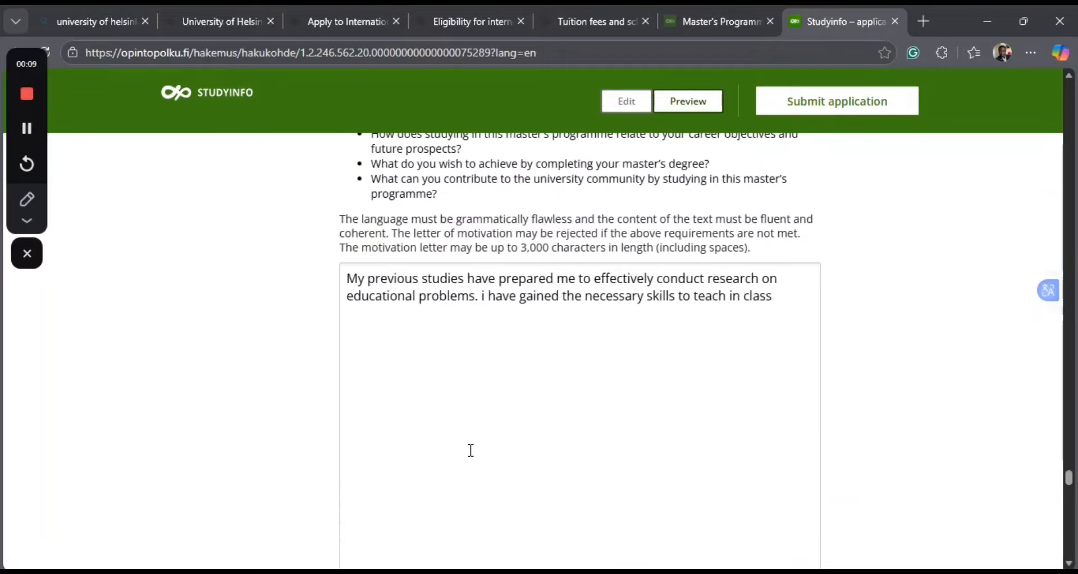
scroll(471, 450, "down", 1)
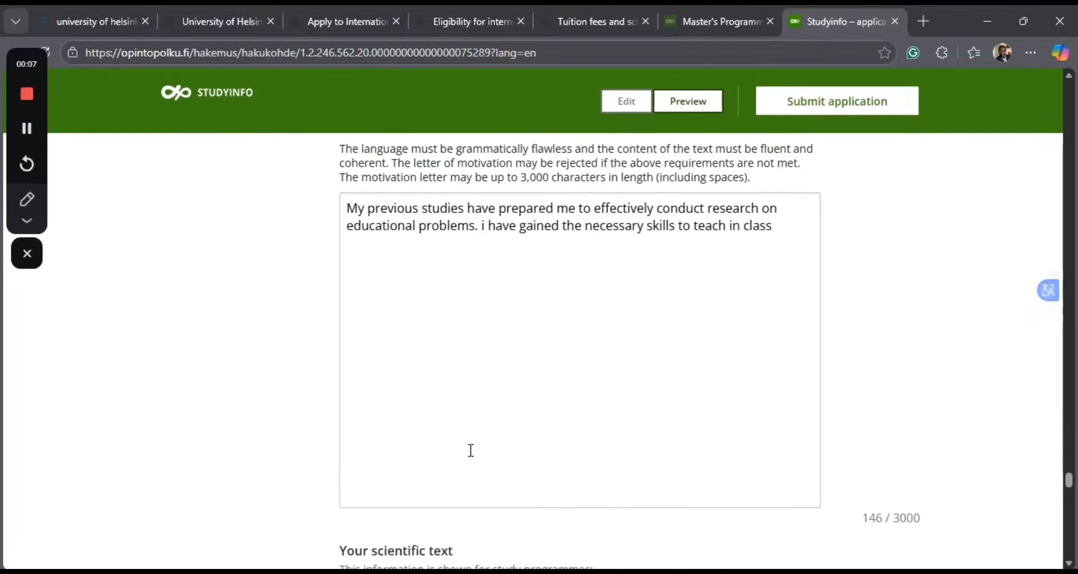